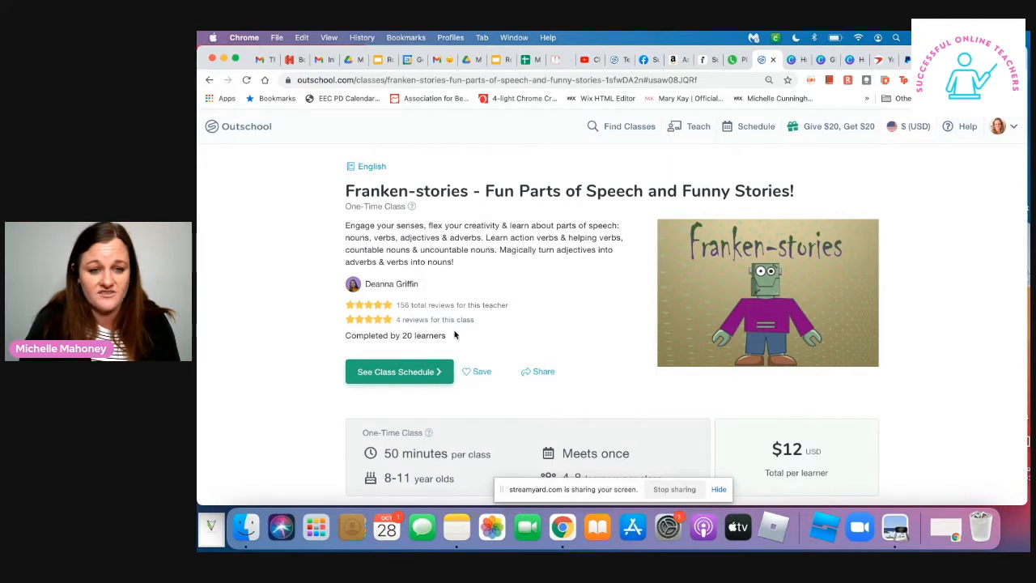
- Review the Franken-stories class listing's price, duration, age range, class size and available times
{"action": "scroll", "coordinate": [455, 333], "scroll_direction": "down", "scroll_amount": 4}
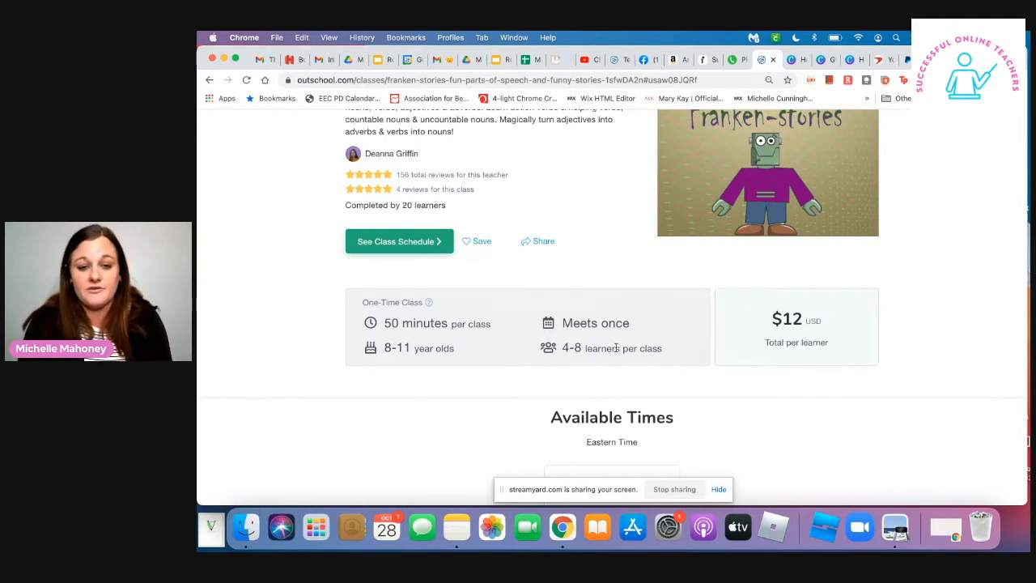
{"action": "scroll", "coordinate": [616, 349], "scroll_direction": "down", "scroll_amount": 5}
{"action": "scroll", "coordinate": [616, 351], "scroll_direction": "down", "scroll_amount": 3}
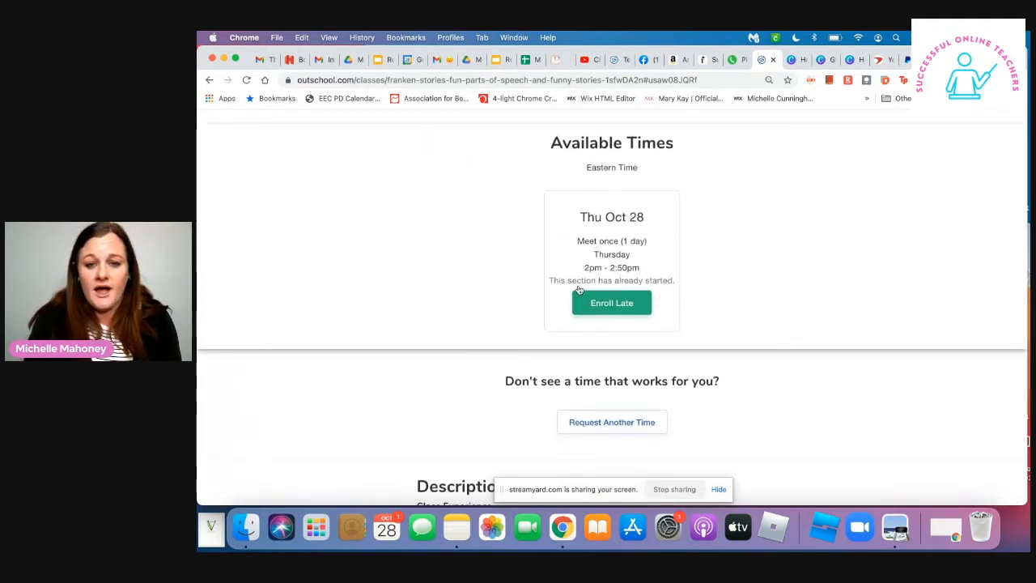
{"action": "left_click", "coordinate": [620, 221]}
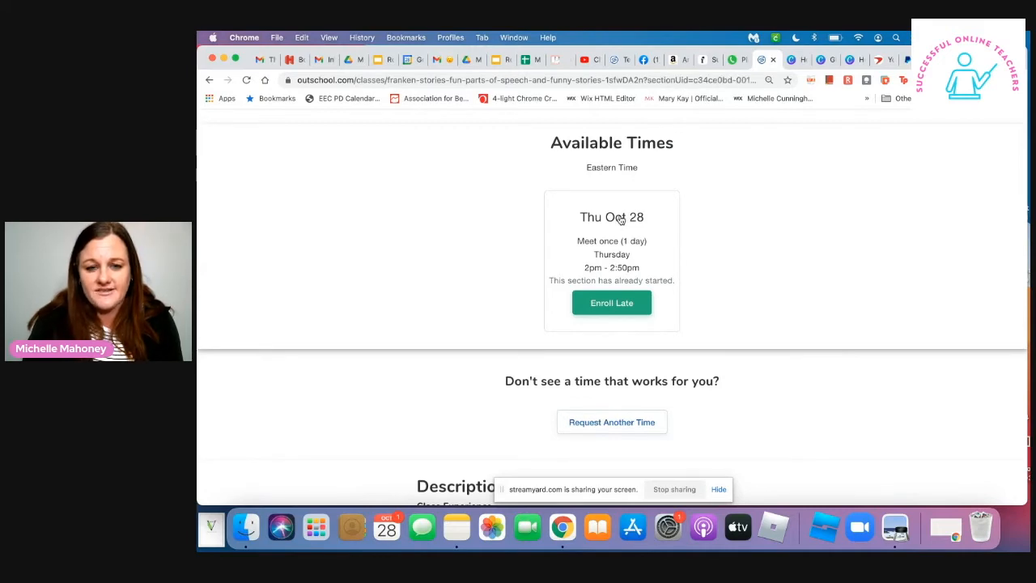
{"action": "scroll", "coordinate": [622, 226], "scroll_direction": "down", "scroll_amount": 3}
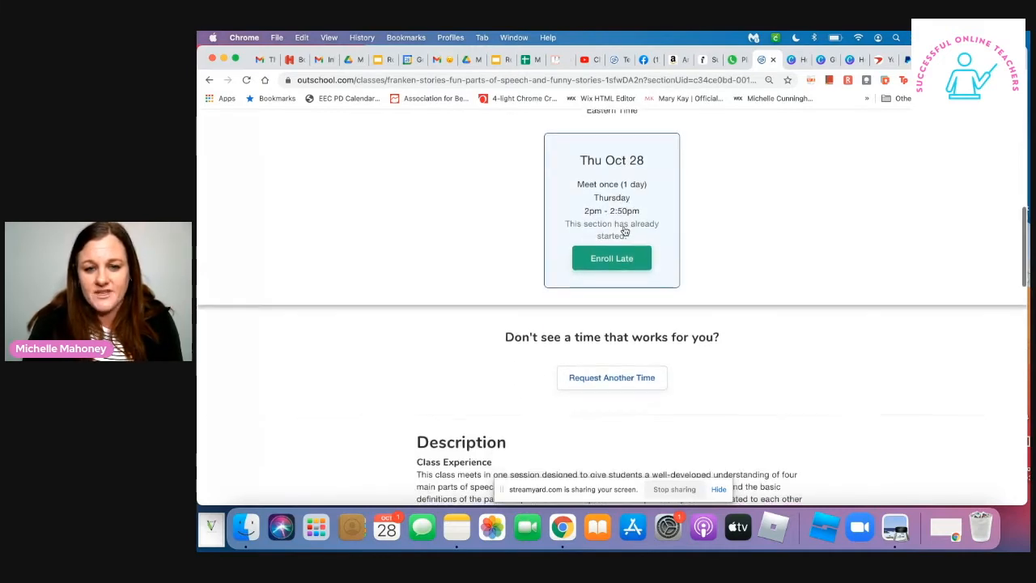
{"action": "scroll", "coordinate": [625, 231], "scroll_direction": "down", "scroll_amount": 3}
{"action": "scroll", "coordinate": [624, 231], "scroll_direction": "up", "scroll_amount": 7}
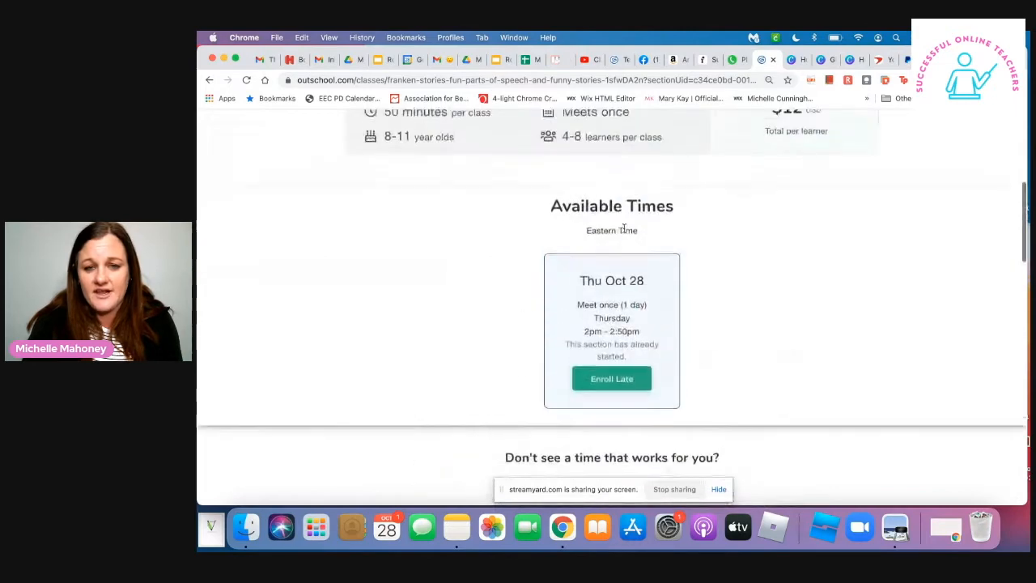
- Examine the Franken-stories listing's description, expandable class details, teacher profile, reviews and other classes
{"action": "scroll", "coordinate": [624, 232], "scroll_direction": "down", "scroll_amount": 5}
{"action": "scroll", "coordinate": [624, 233], "scroll_direction": "down", "scroll_amount": 5}
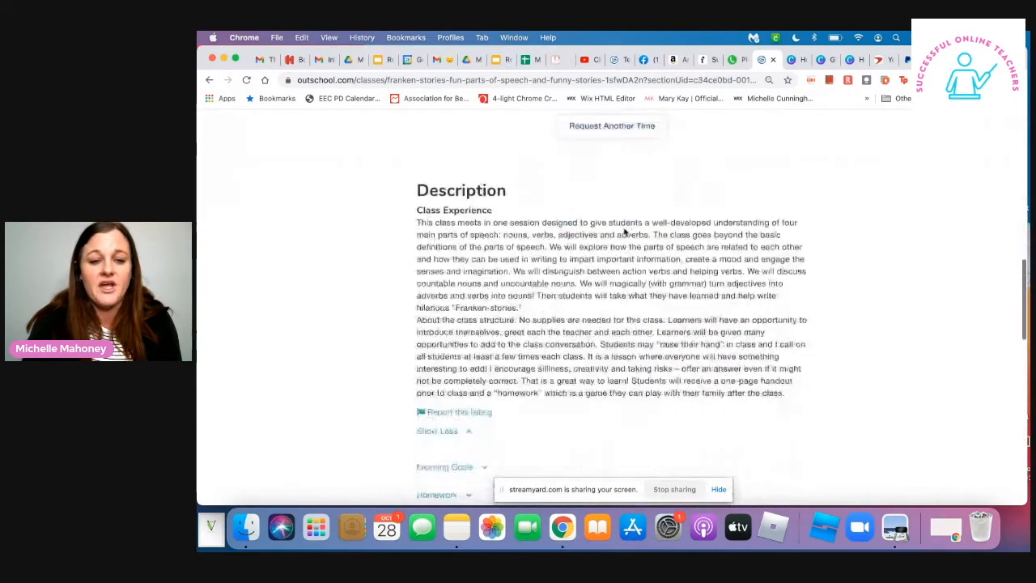
{"action": "scroll", "coordinate": [577, 350], "scroll_direction": "down", "scroll_amount": 6}
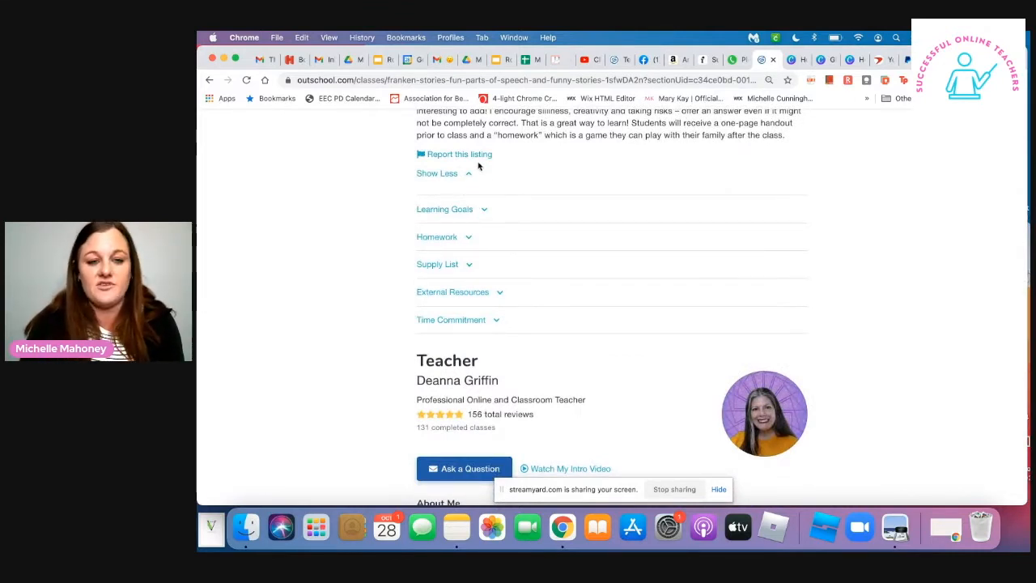
{"action": "scroll", "coordinate": [515, 278], "scroll_direction": "down", "scroll_amount": 4}
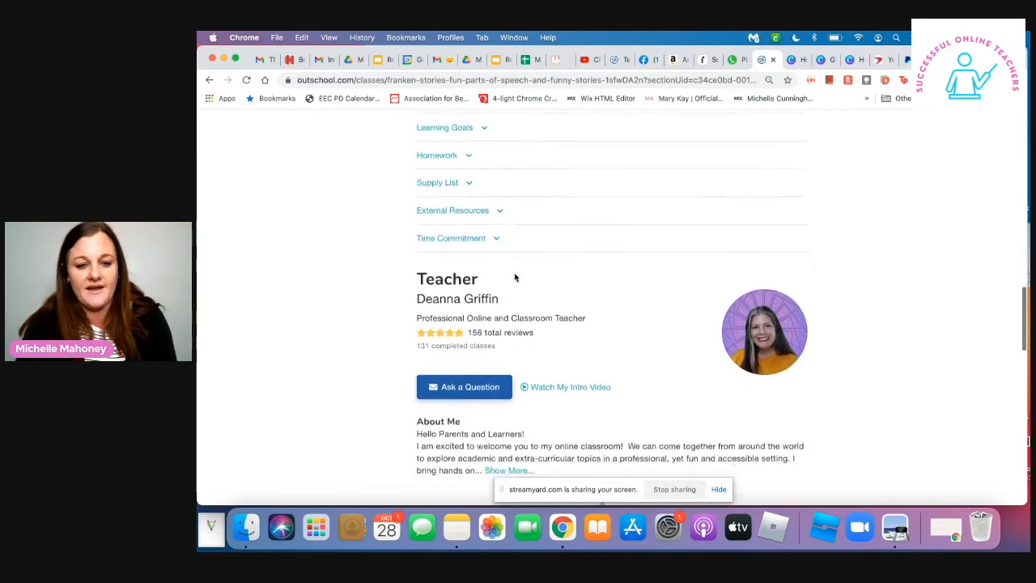
{"action": "scroll", "coordinate": [516, 326], "scroll_direction": "down", "scroll_amount": 8}
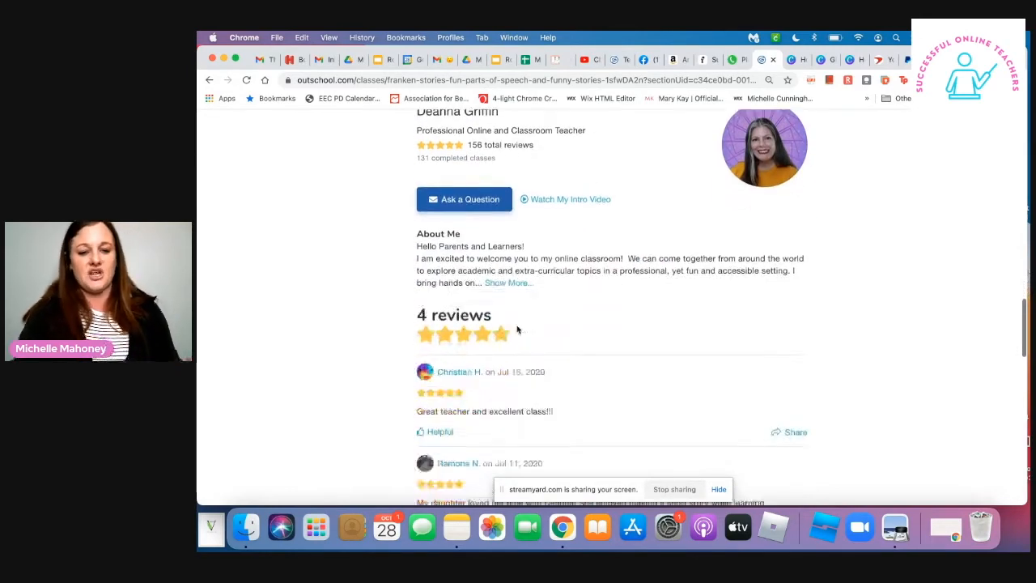
{"action": "scroll", "coordinate": [516, 326], "scroll_direction": "down", "scroll_amount": 3}
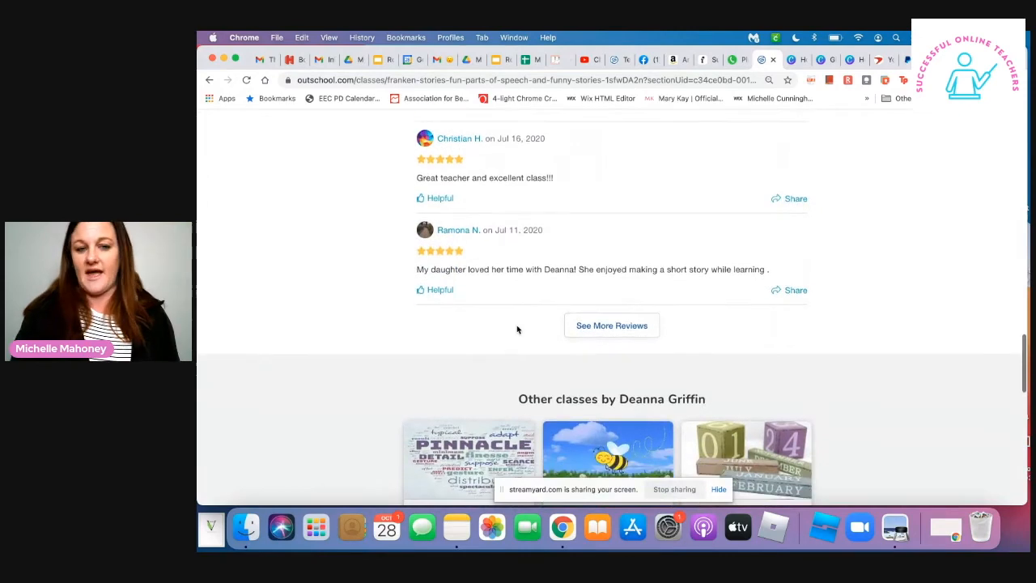
{"action": "scroll", "coordinate": [517, 329], "scroll_direction": "down", "scroll_amount": 5}
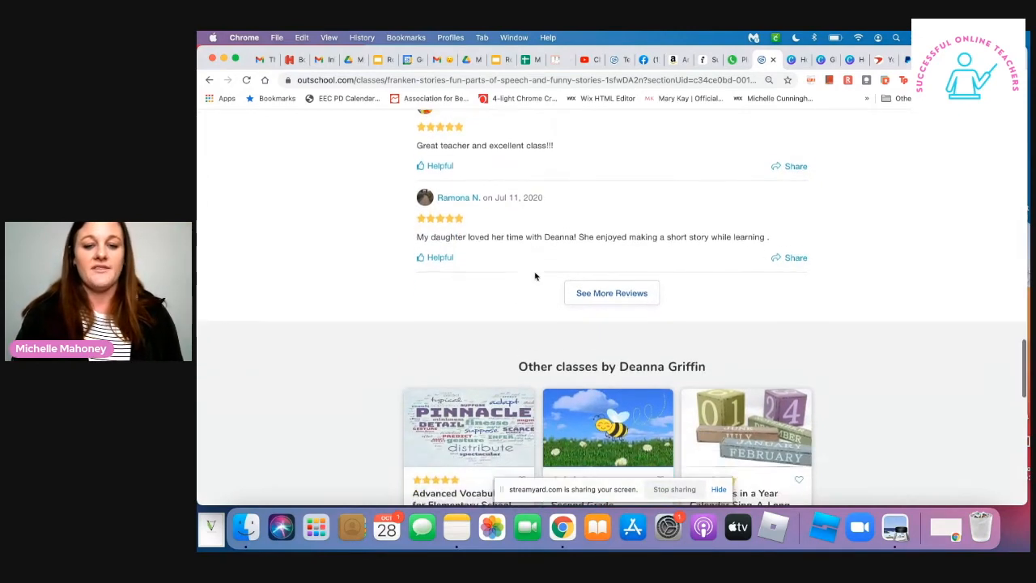
{"action": "scroll", "coordinate": [535, 276], "scroll_direction": "up", "scroll_amount": 18}
{"action": "scroll", "coordinate": [538, 259], "scroll_direction": "up", "scroll_amount": 15}
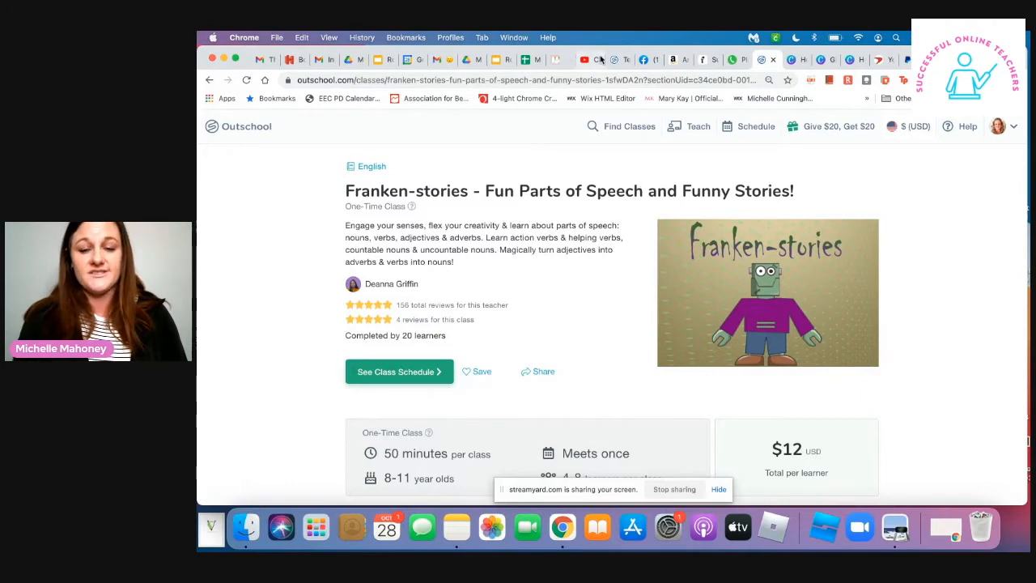
- Start adding a new class from the list of own classes in the teaching area
{"action": "left_click", "coordinate": [697, 129]}
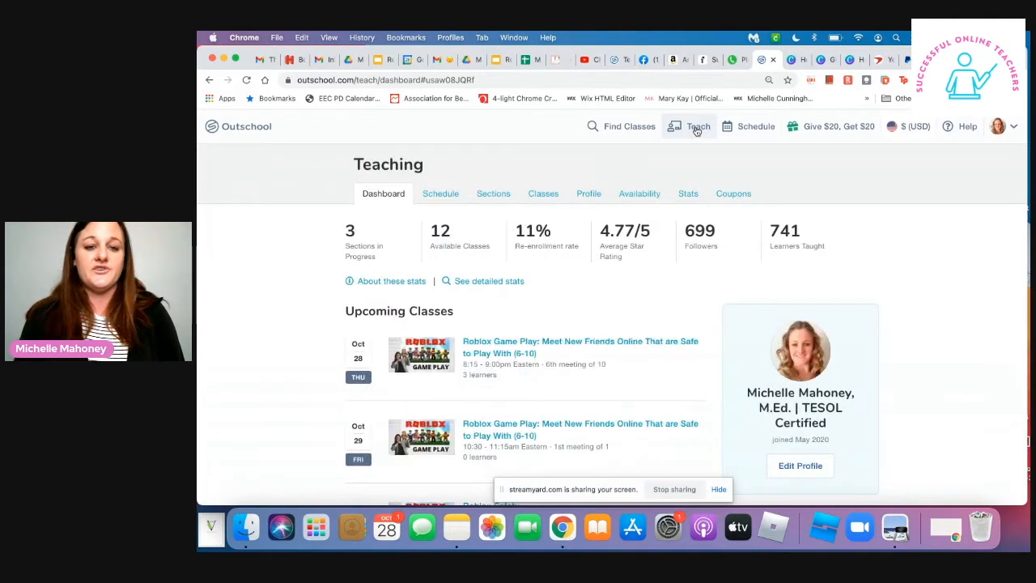
{"action": "left_click", "coordinate": [543, 195]}
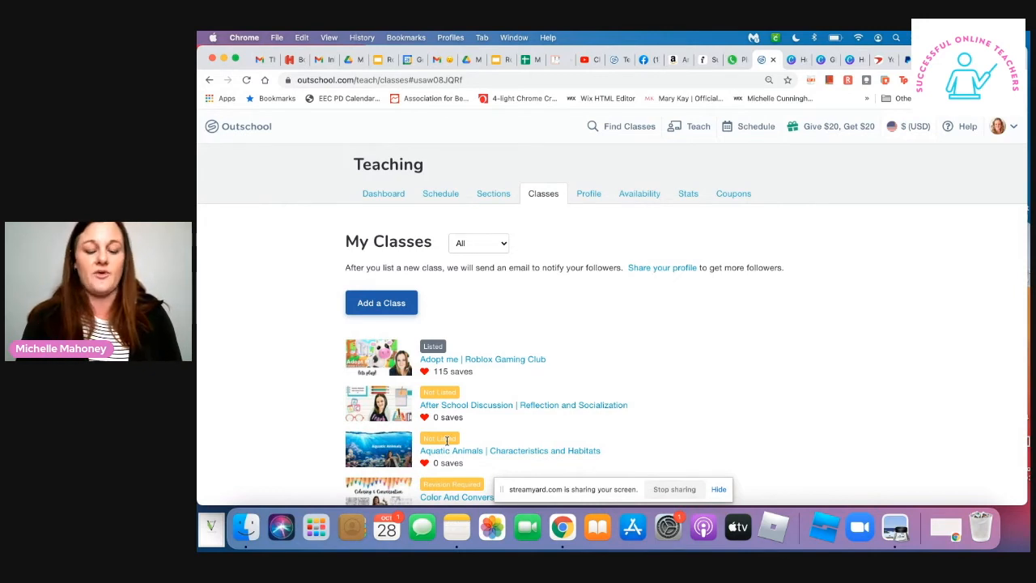
{"action": "left_click", "coordinate": [377, 305]}
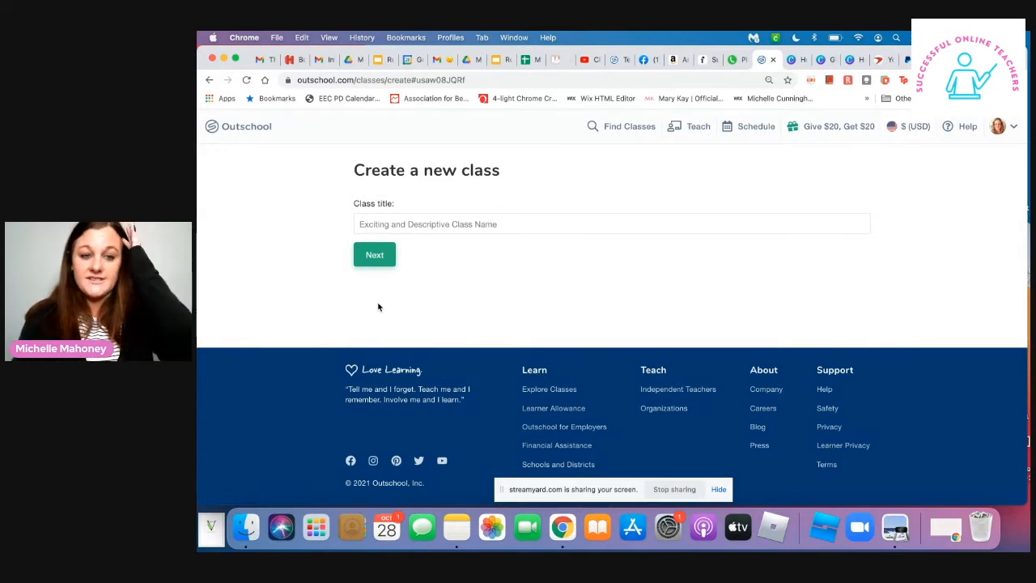
- Title the new class "Parts Of Speech - Fall into Fun" and continue to the listing editor
{"action": "left_click", "coordinate": [433, 229]}
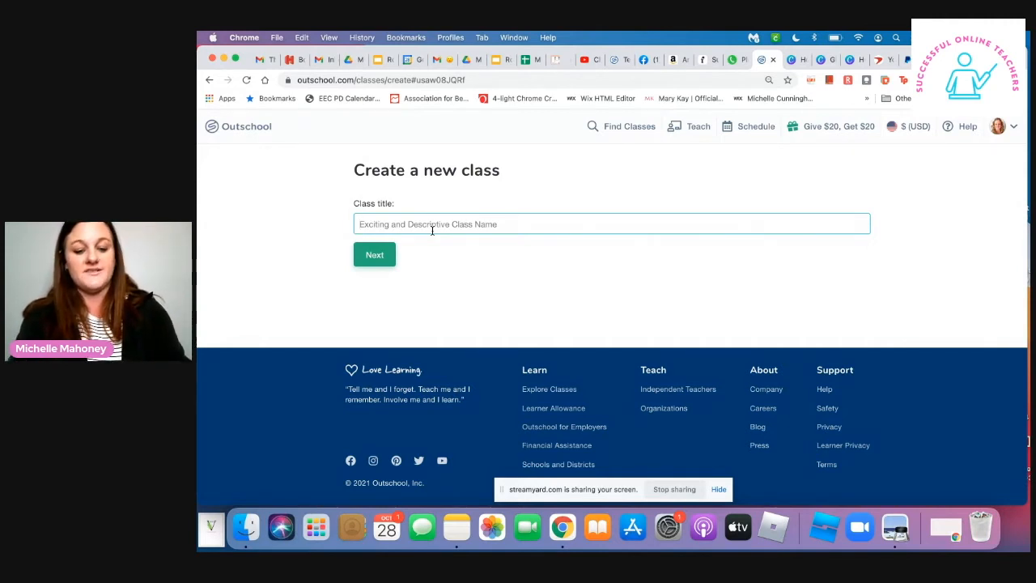
{"action": "type", "text": "Parts of"}
{"action": "key", "text": "BackSpace"}
{"action": "key", "text": "BackSpace"}
{"action": "type", "text": "OP"}
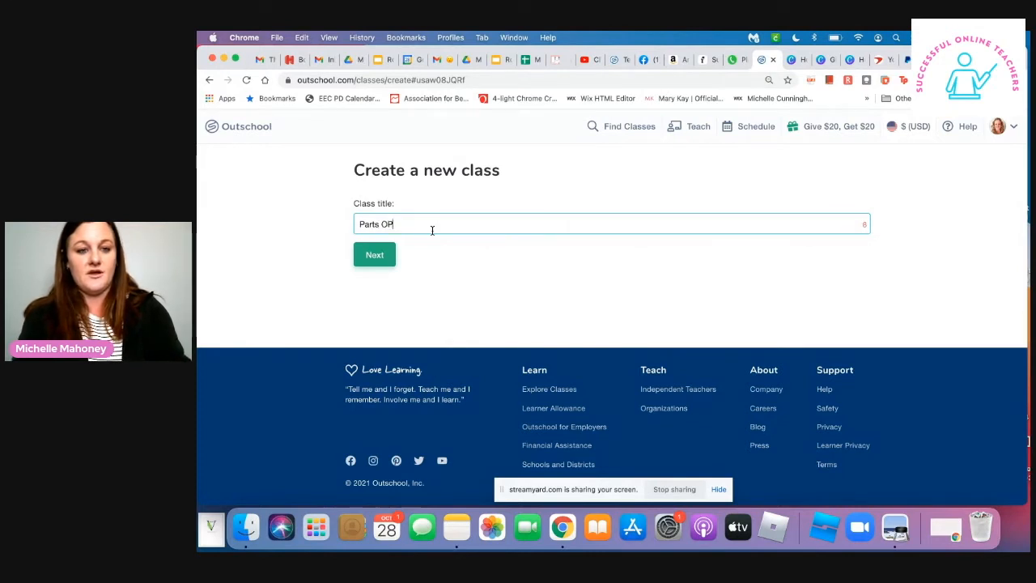
{"action": "key", "text": "BackSpace"}
{"action": "type", "text": "f D"}
{"action": "key", "text": "BackSpace"}
{"action": "type", "text": "Sppe"}
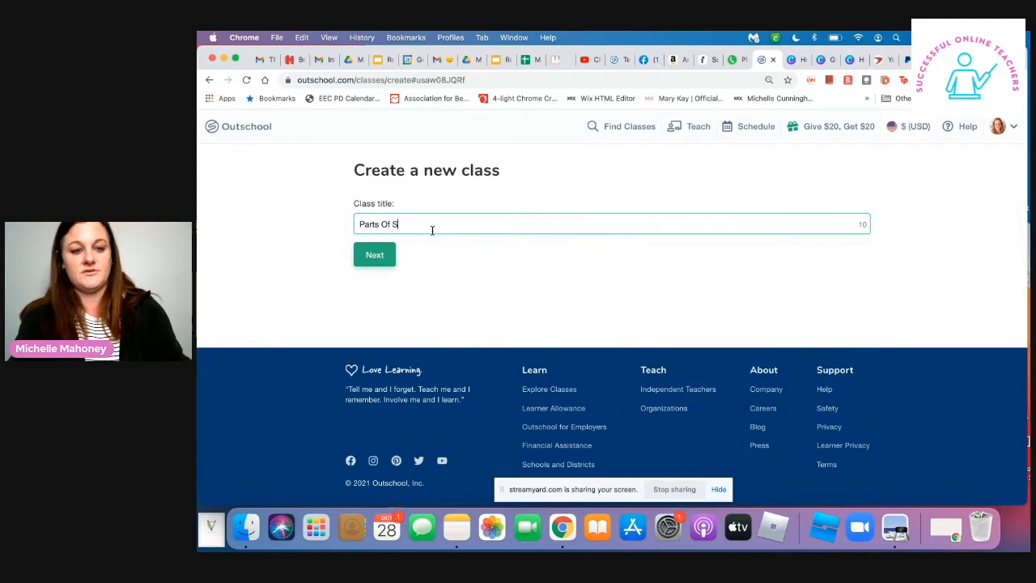
{"action": "key", "text": "BackSpace"}
{"action": "key", "text": "BackSpace"}
{"action": "type", "text": "eech -"}
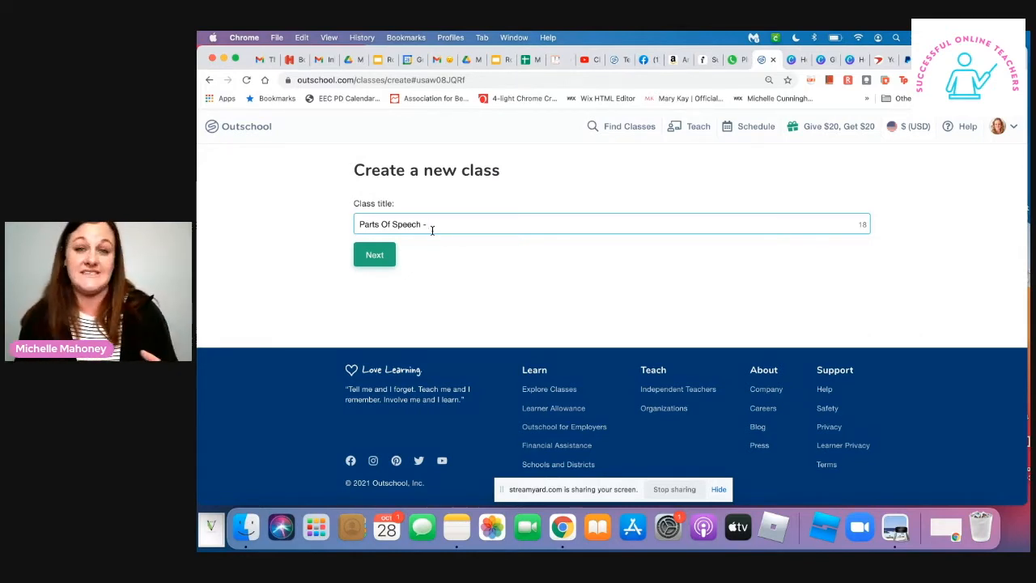
{"action": "type", "text": "Fall into "}
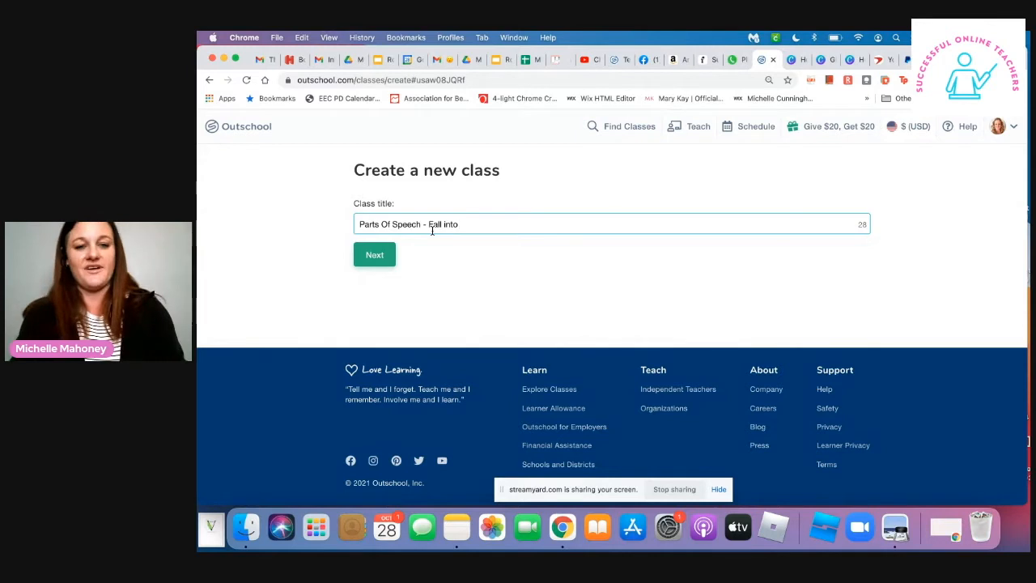
{"action": "type", "text": "fun"}
{"action": "key", "text": "BackSpace"}
{"action": "key", "text": "BackSpace"}
{"action": "key", "text": "BackSpace"}
{"action": "type", "text": "Fun"}
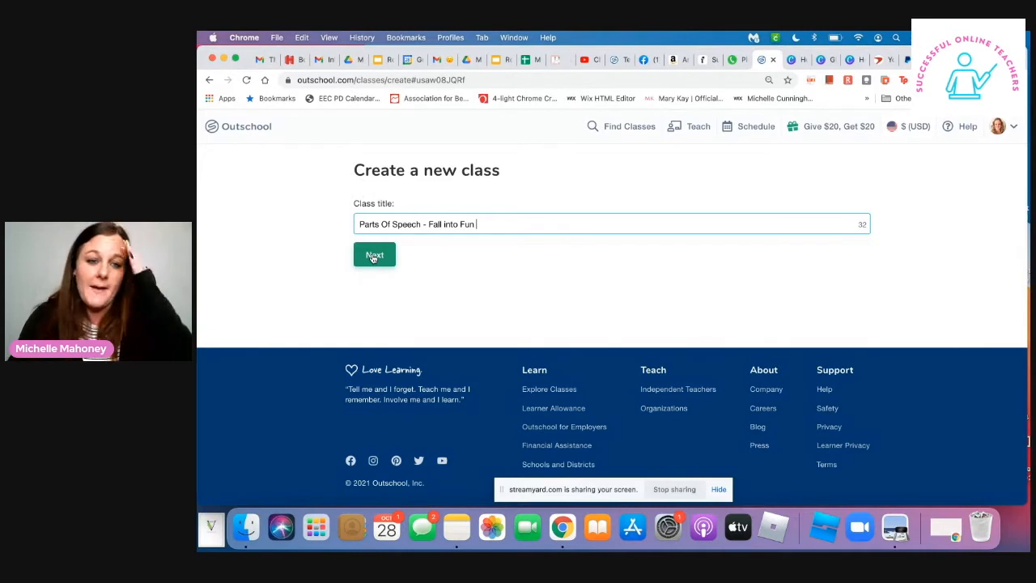
{"action": "left_click", "coordinate": [375, 256]}
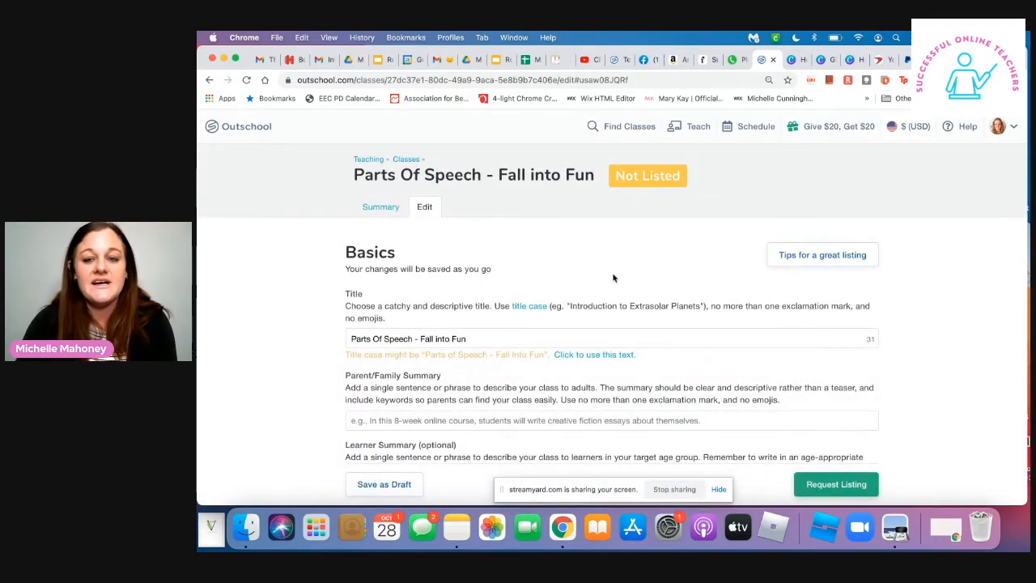
- Apply the suggested title-case version "Parts of Speech - Fall Into Fun" to the class title
{"action": "scroll", "coordinate": [613, 278], "scroll_direction": "down", "scroll_amount": 3}
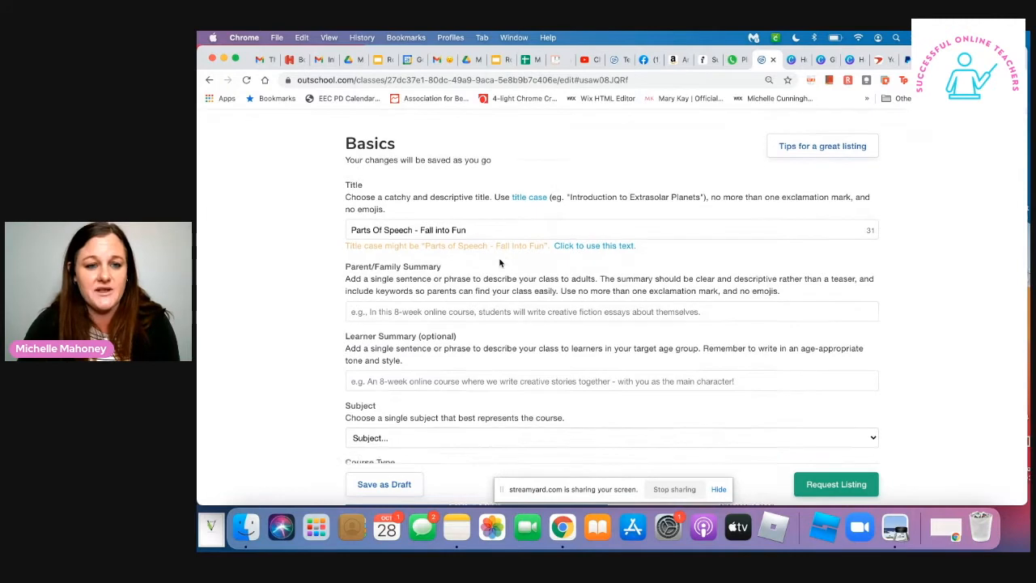
{"action": "scroll", "coordinate": [500, 258], "scroll_direction": "down", "scroll_amount": 2}
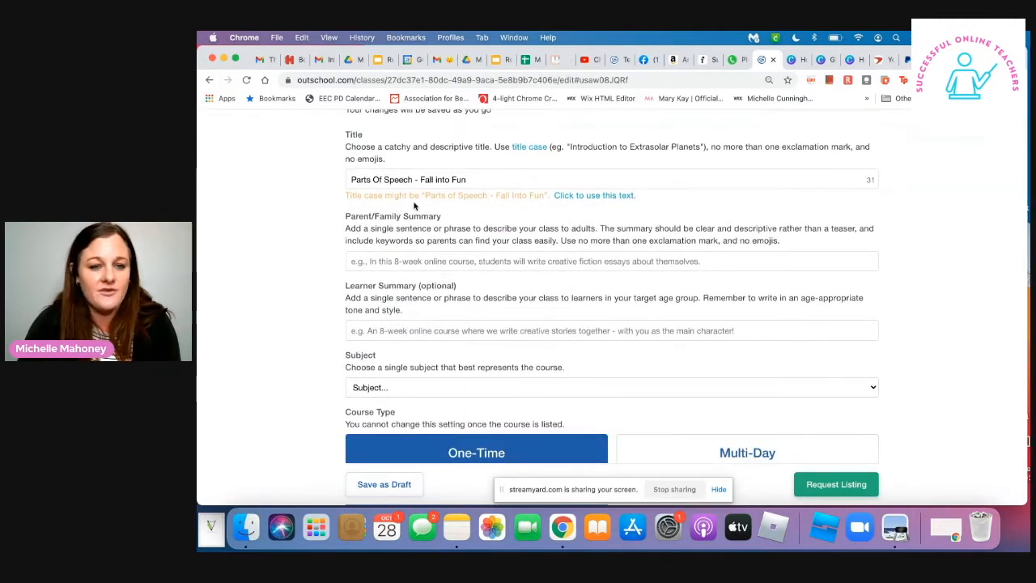
{"action": "left_click", "coordinate": [579, 198]}
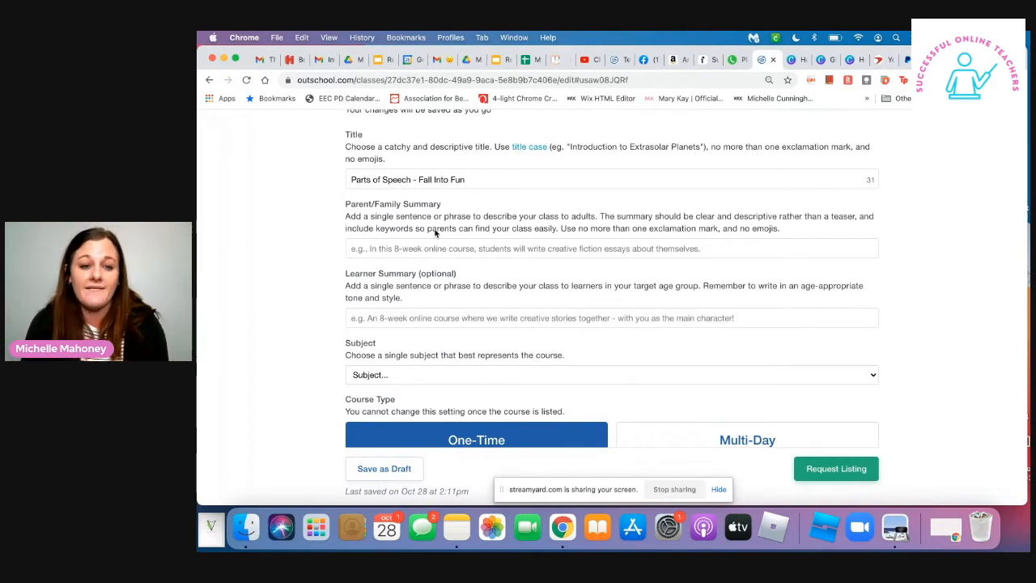
{"action": "scroll", "coordinate": [435, 233], "scroll_direction": "up", "scroll_amount": 4}
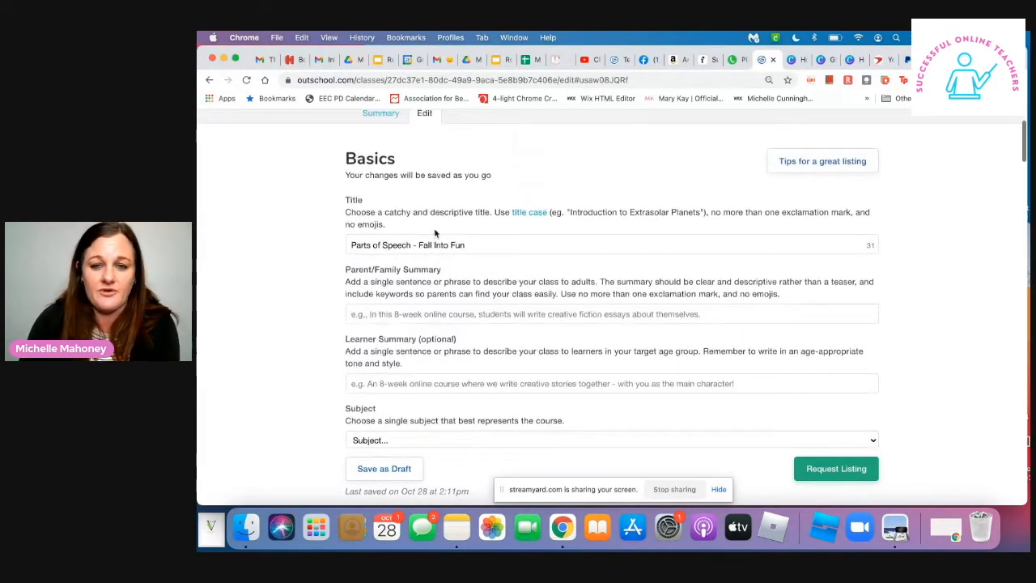
{"action": "scroll", "coordinate": [434, 233], "scroll_direction": "down", "scroll_amount": 4}
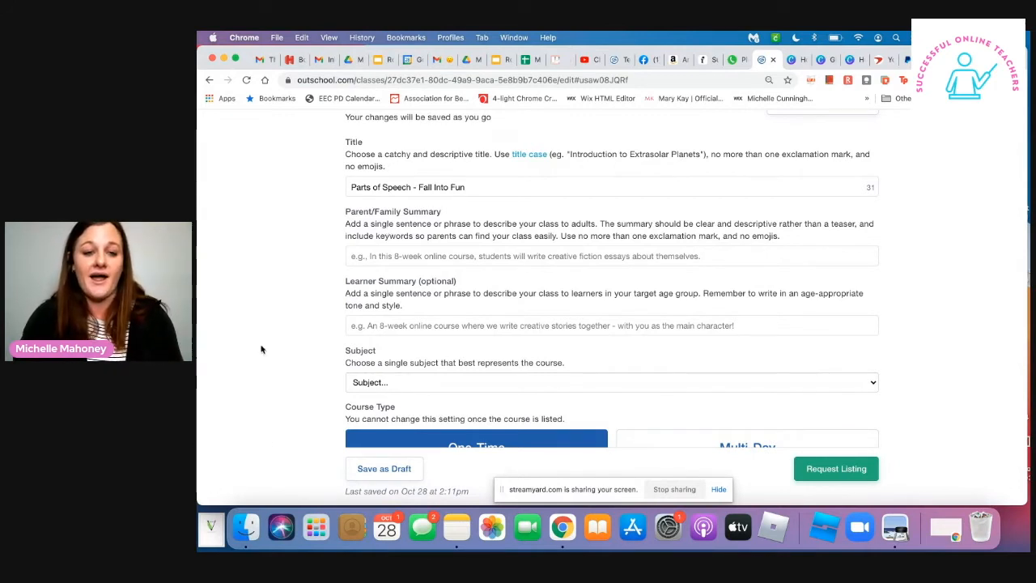
- Set the Parent/Family Summary to "In this one time course, students will develop a deep understanding of the four main parts of speech and use them efficiently."
{"action": "left_click", "coordinate": [422, 257]}
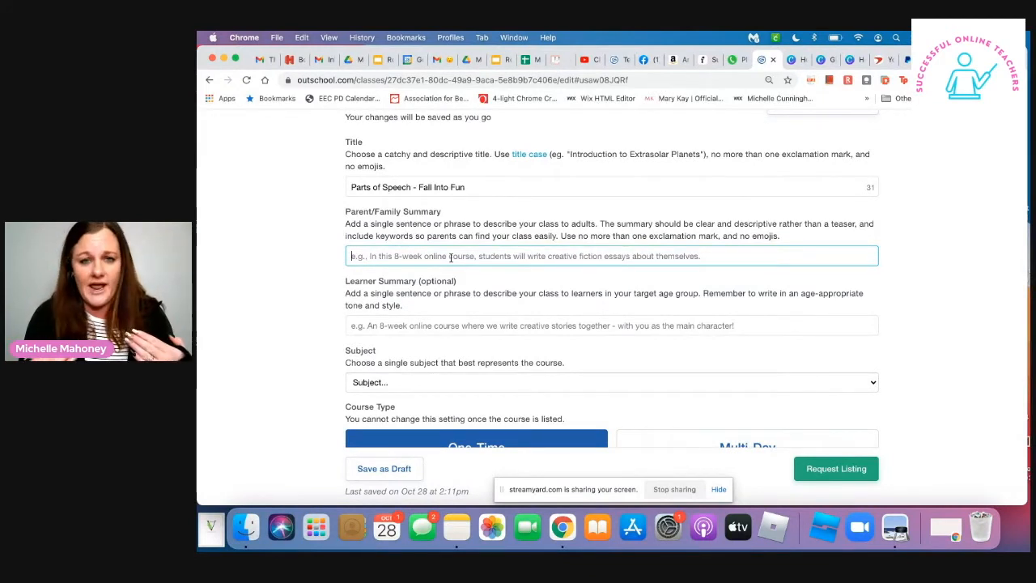
{"action": "type", "text": "In this one"}
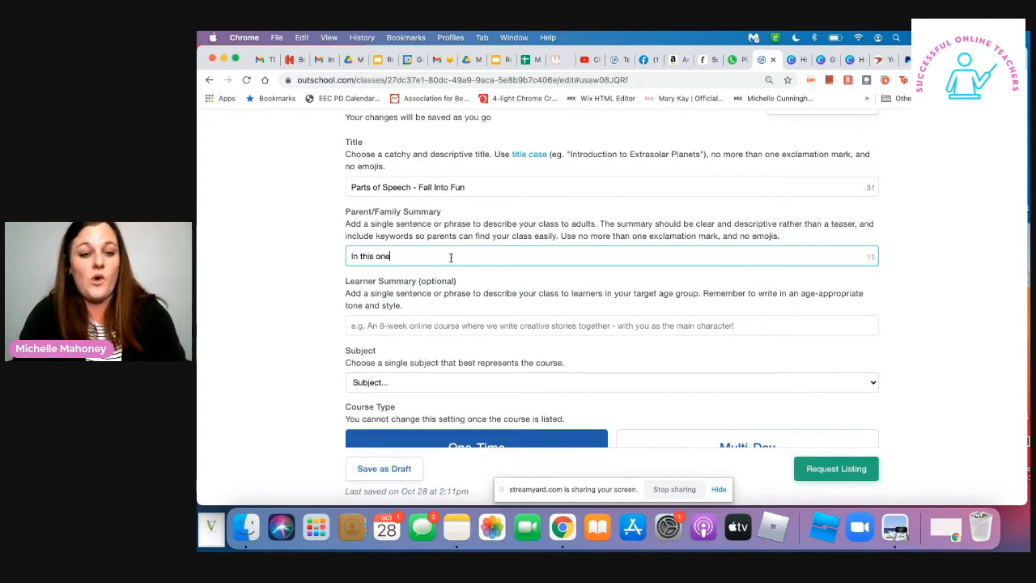
{"action": "type", "text": " time course, "}
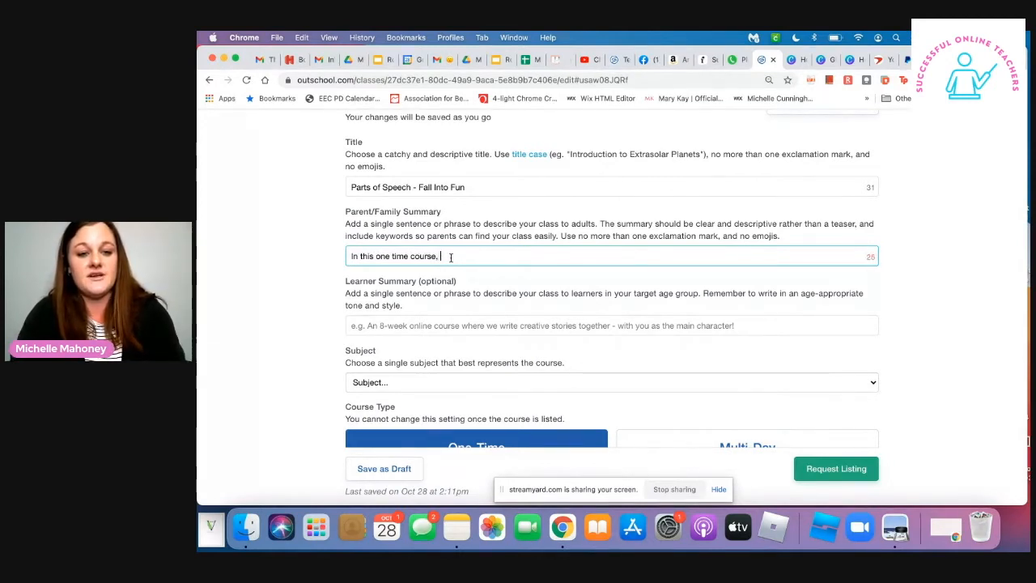
{"action": "type", "text": "students "}
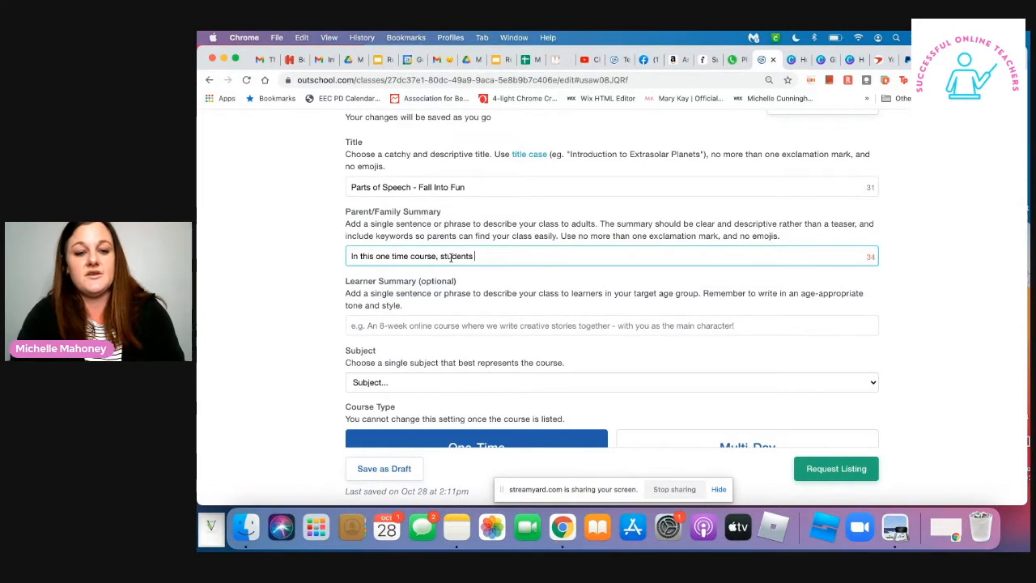
{"action": "type", "text": "will develope s"}
{"action": "key", "text": "BackSpace"}
{"action": "key", "text": "BackSpace"}
{"action": "type", "text": "a deep n"}
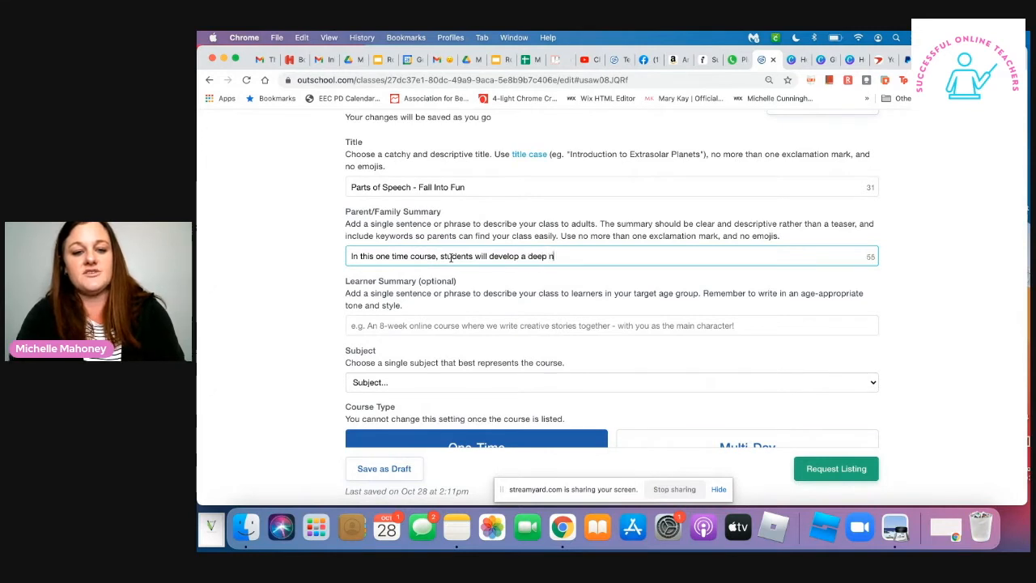
{"action": "type", "text": "nderstanding of the four main parts of speech and use them effic"}
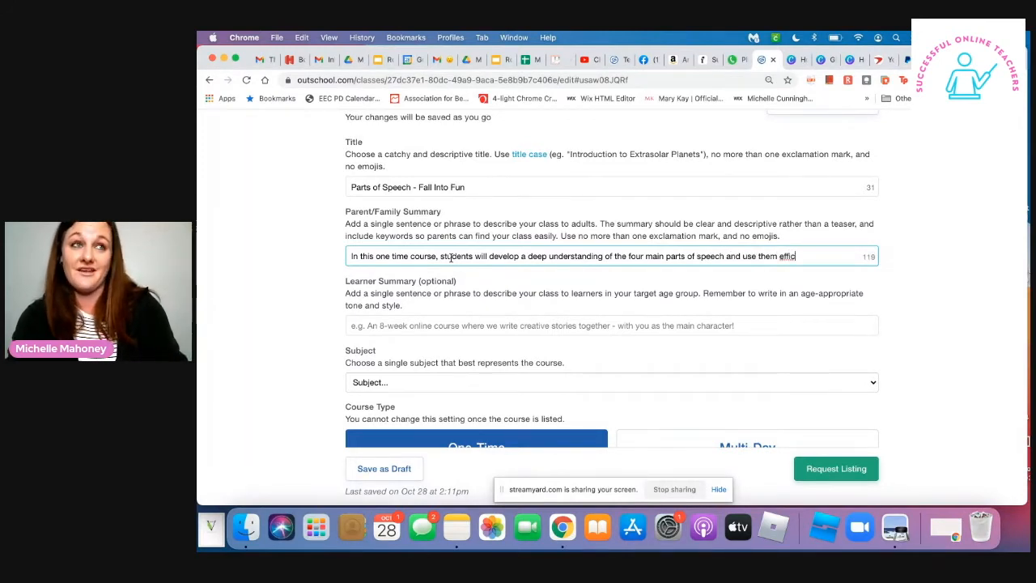
{"action": "type", "text": "iently."}
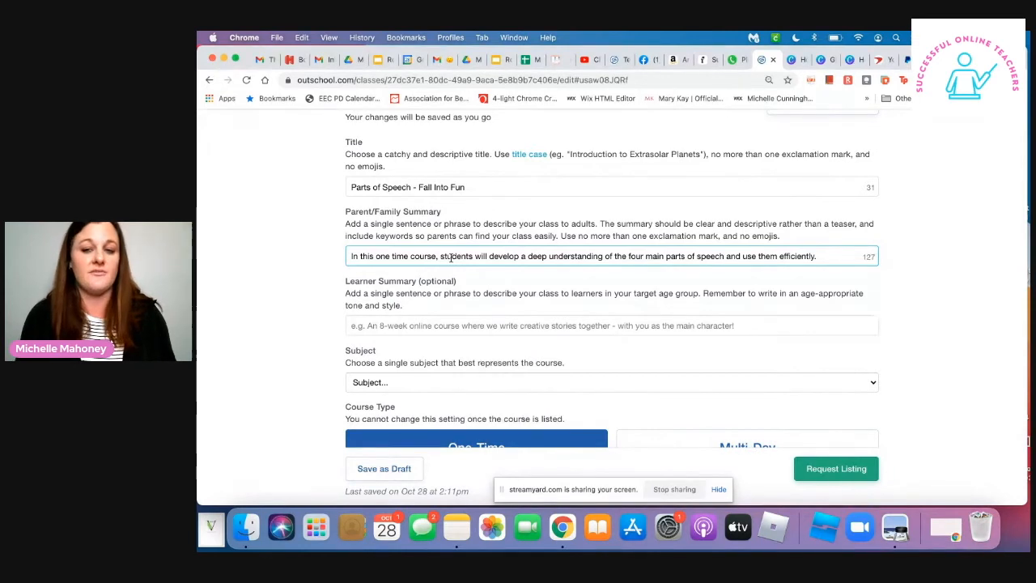
- Append "Students will develop a story using examples from class to practice their understanding." to the Parent/Family Summary
{"action": "type", "text": "Student"}
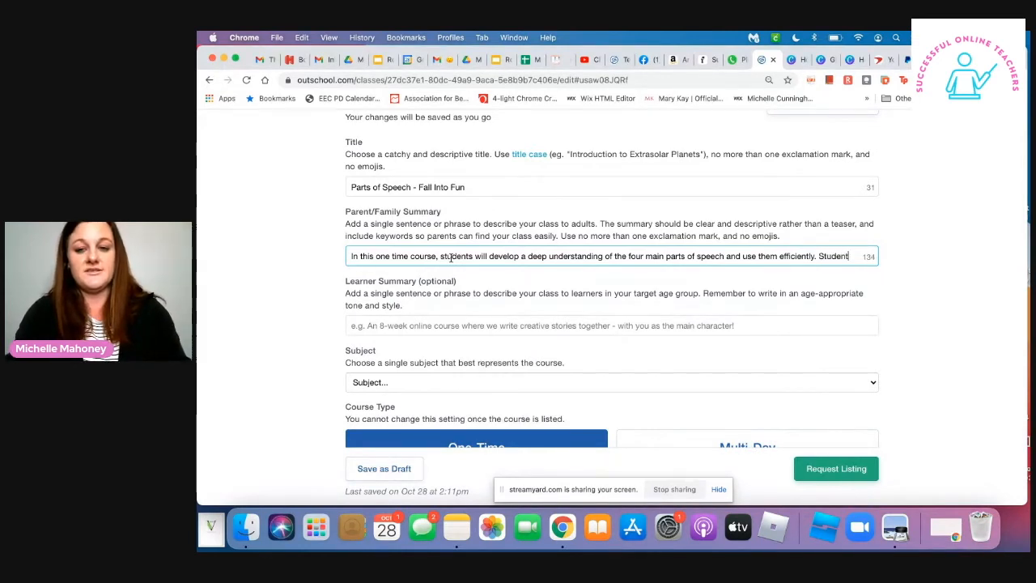
{"action": "type", "text": "s will devel"}
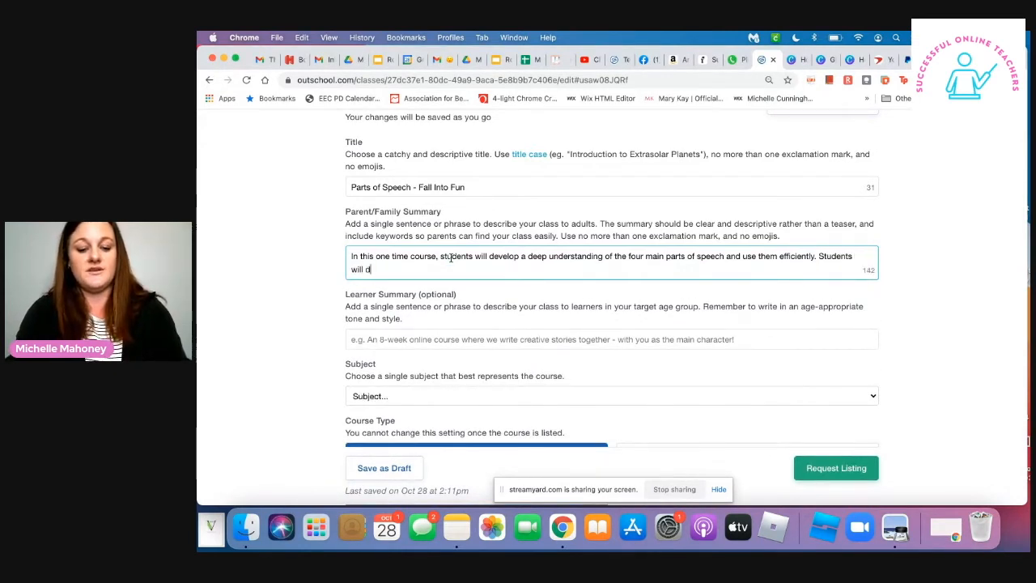
{"action": "type", "text": "op a sotry"}
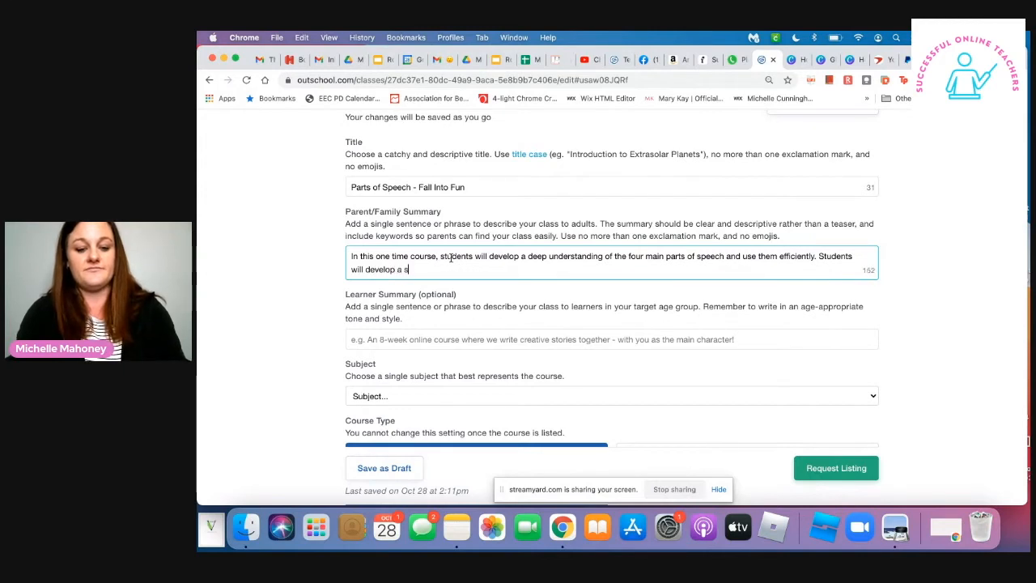
{"action": "key", "text": "BackSpace"}
{"action": "key", "text": "BackSpace"}
{"action": "key", "text": "BackSpace"}
{"action": "key", "text": "BackSpace"}
{"action": "key", "text": "BackSpace"}
{"action": "type", "text": "to"}
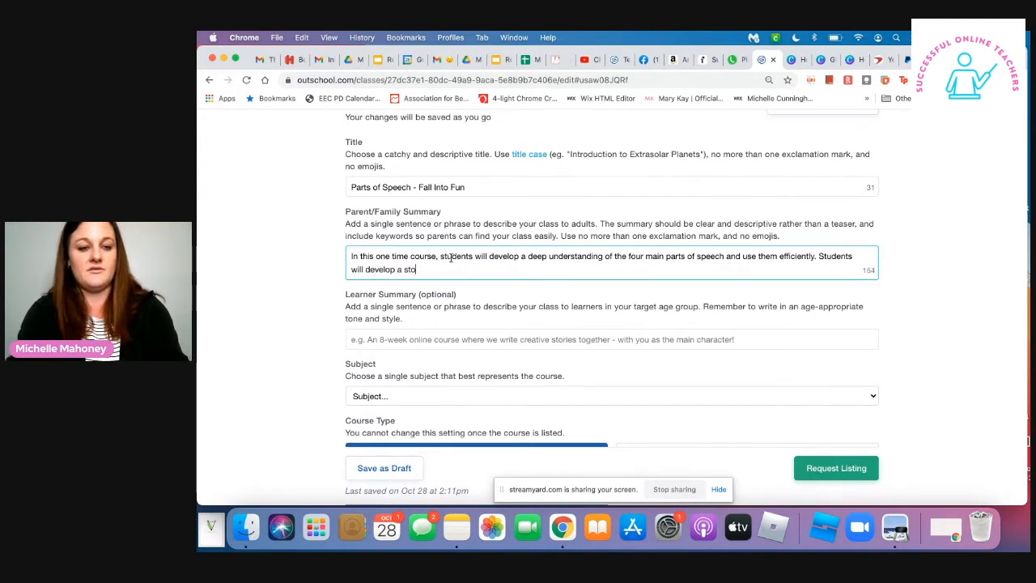
{"action": "type", "text": "ry using "}
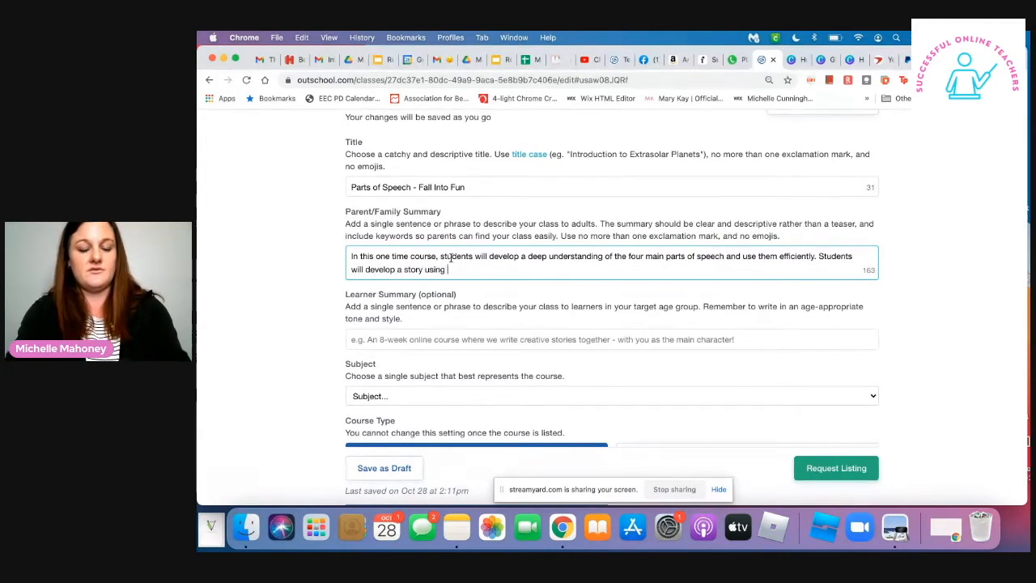
{"action": "type", "text": "example"}
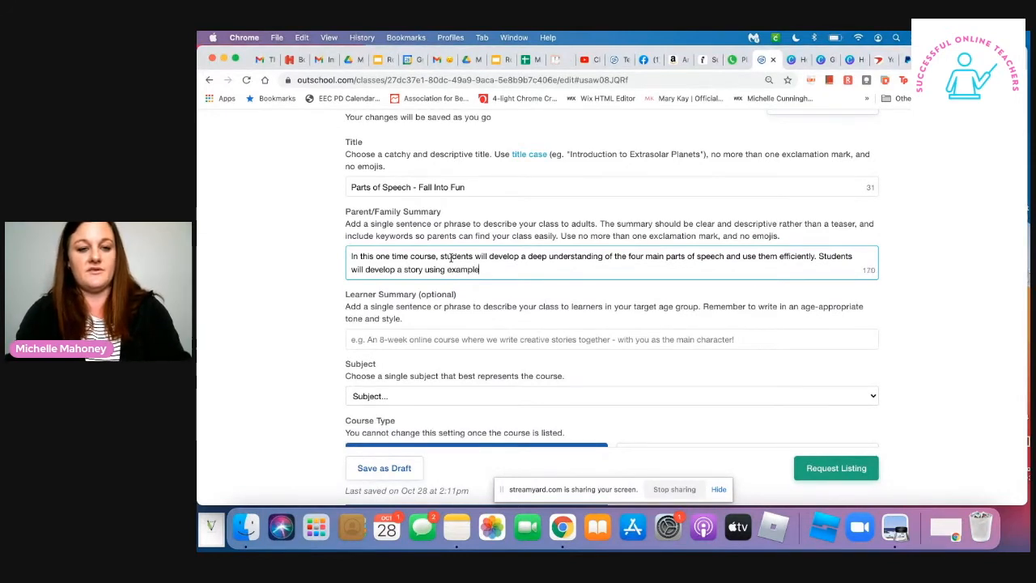
{"action": "type", "text": "s from c"}
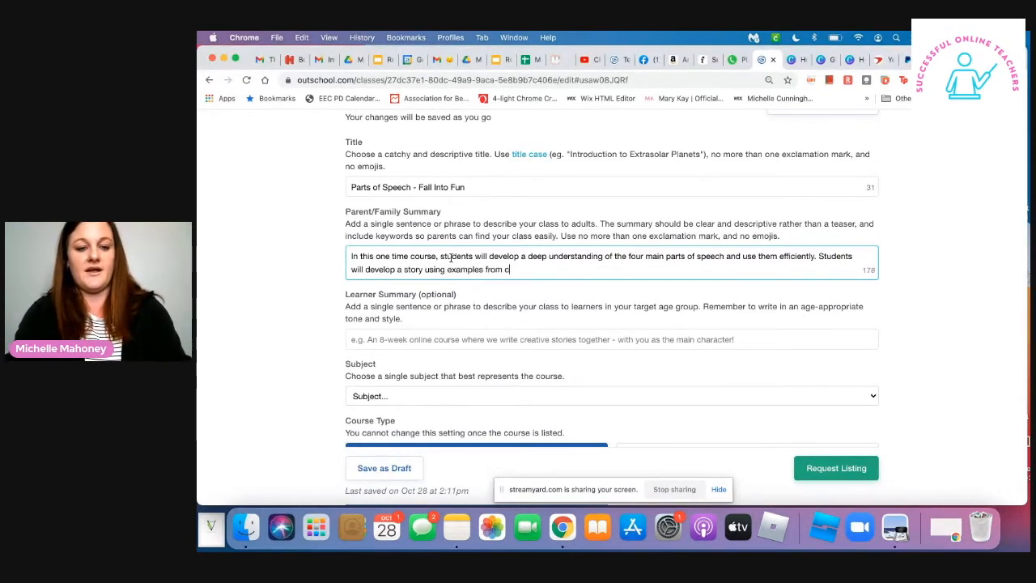
{"action": "type", "text": "lass to pracit"}
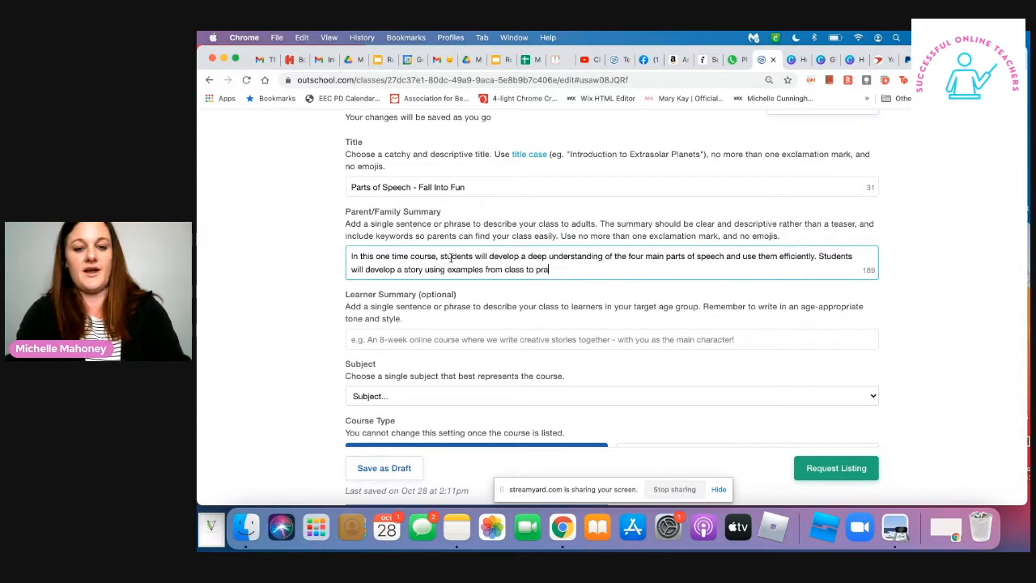
{"action": "key", "text": "BackSpace"}
{"action": "key", "text": "BackSpace"}
{"action": "type", "text": "ti"}
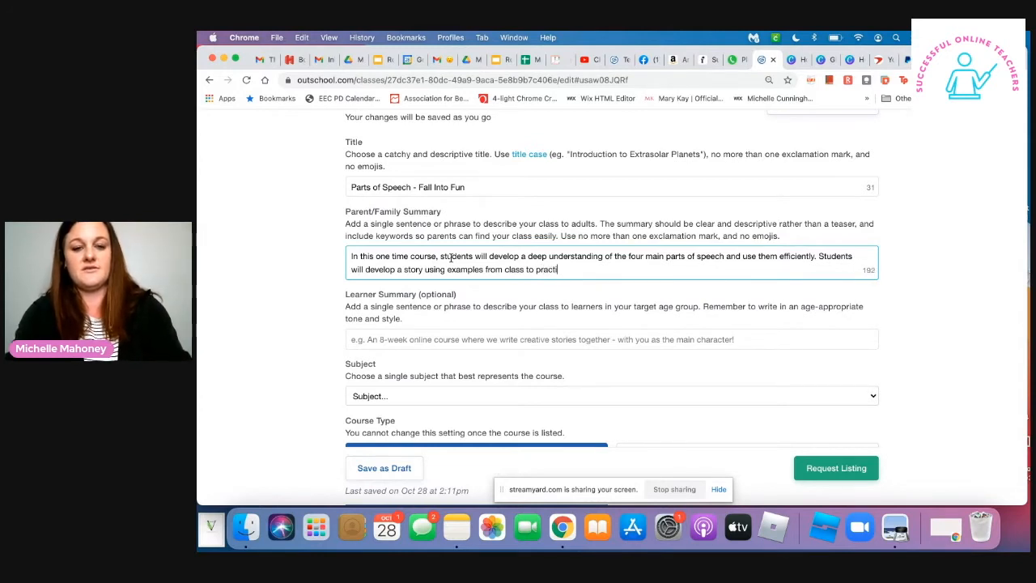
{"action": "type", "text": "ce their un"}
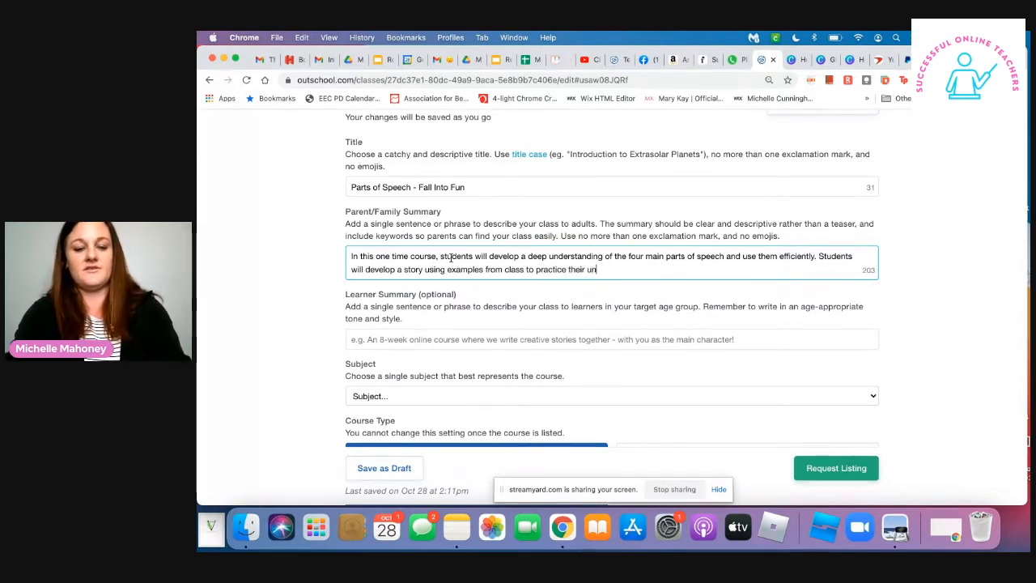
{"action": "type", "text": "derstanding."}
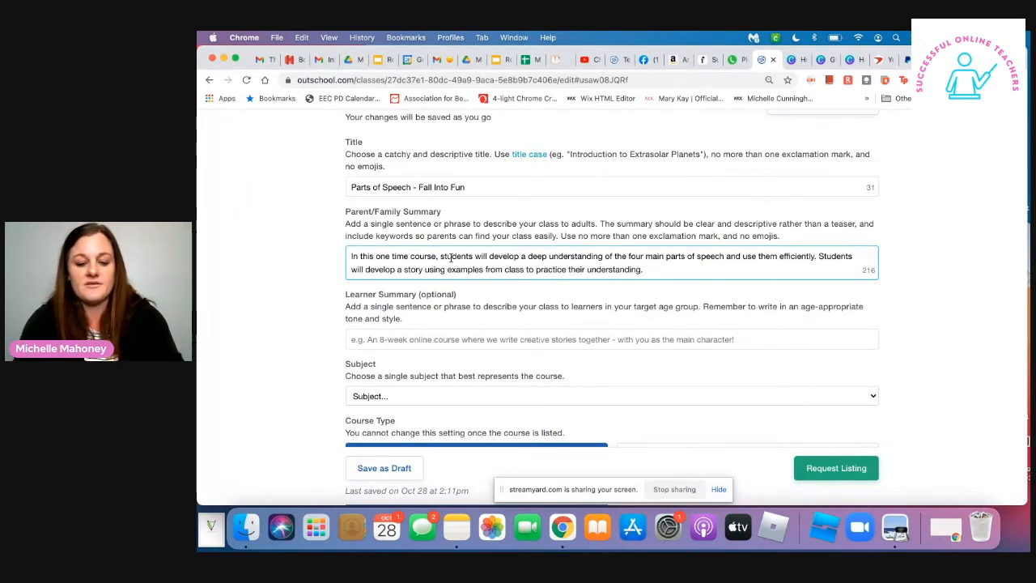
{"action": "type", "text": "The"}
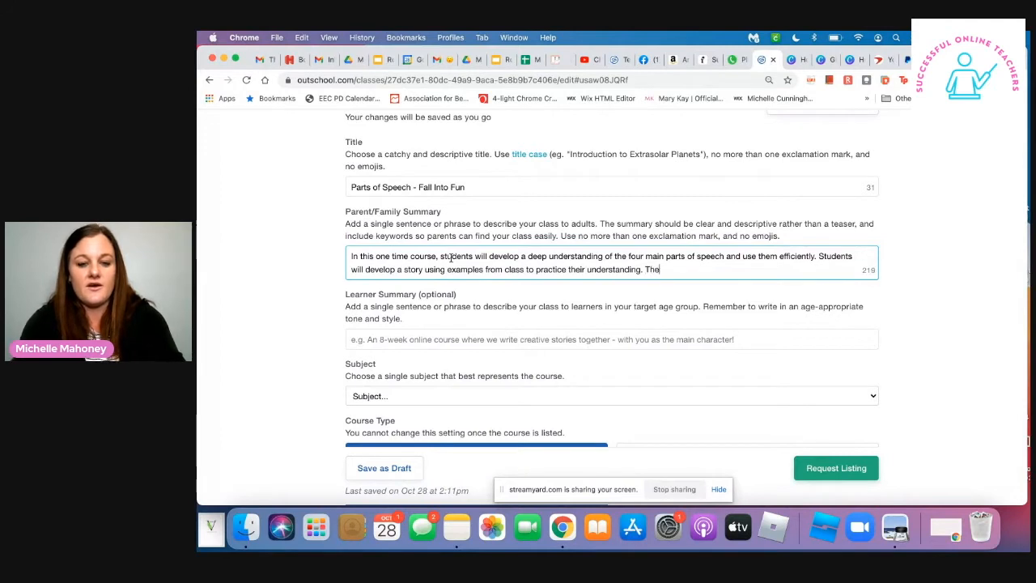
{"action": "type", "text": "re will be "}
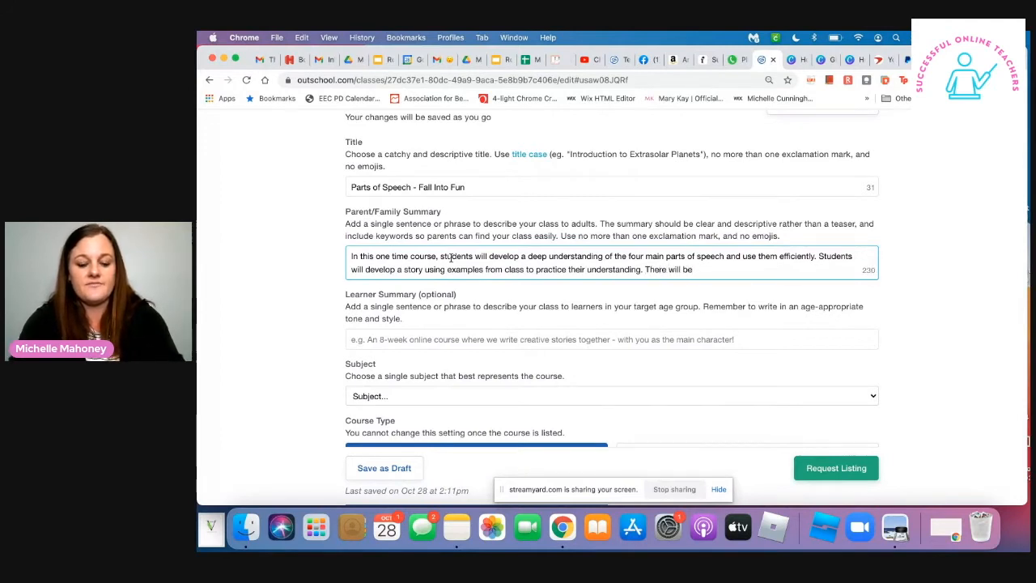
{"action": "type", "text": "viusals,"}
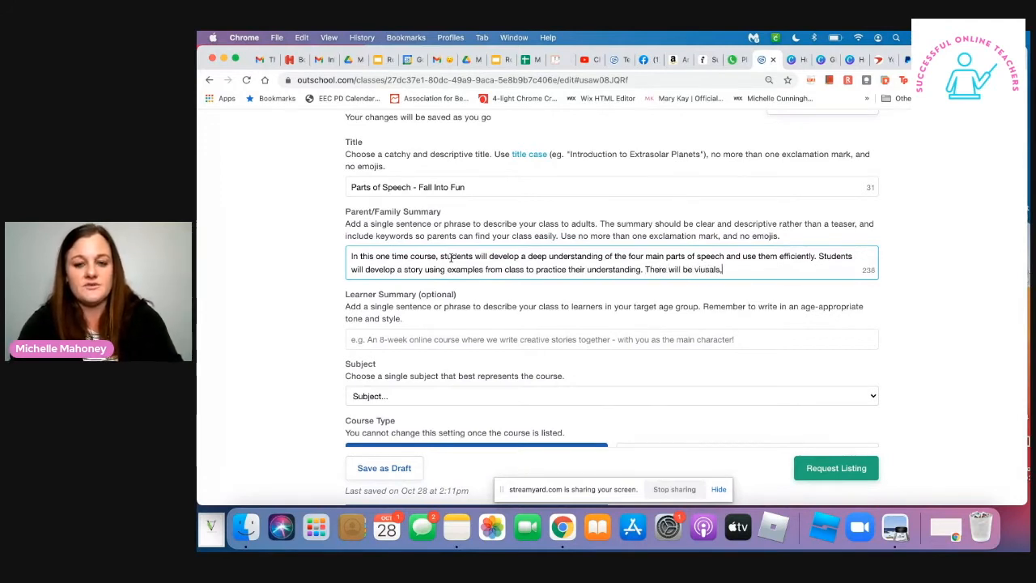
{"action": "key", "text": "BackSpace"}
{"action": "key", "text": "BackSpace"}
{"action": "key", "text": "BackSpace"}
{"action": "key", "text": "BackSpace"}
{"action": "key", "text": "BackSpace"}
{"action": "key", "text": "BackSpace"}
{"action": "key", "text": "BackSpace"}
{"action": "type", "text": "suals and auditory"}
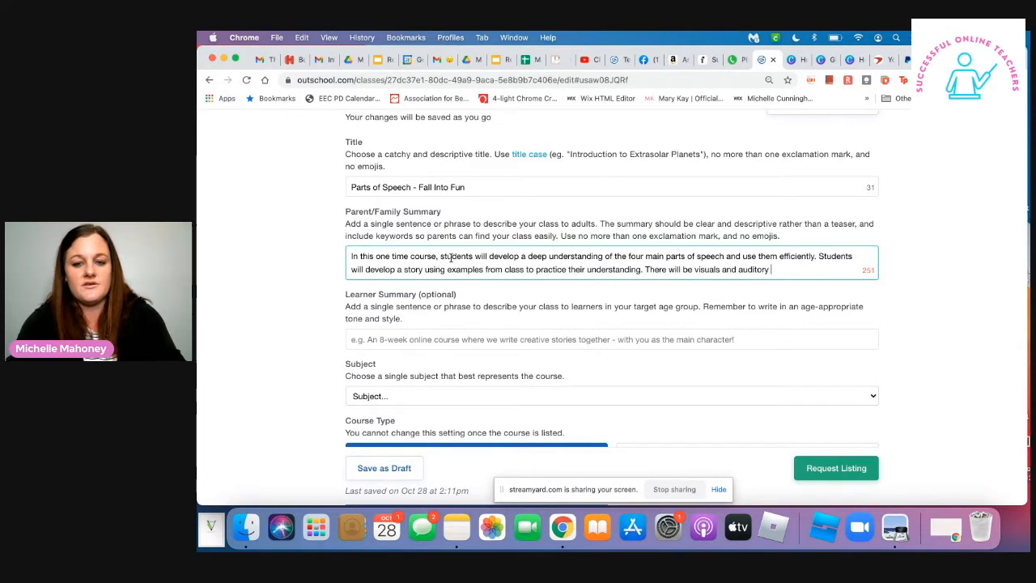
{"action": "key", "text": "BackSpace"}
{"action": "key", "text": "BackSpace"}
{"action": "key", "text": "BackSpace"}
{"action": "key", "text": "BackSpace"}
{"action": "key", "text": "BackSpace"}
{"action": "key", "text": "BackSpace"}
{"action": "key", "text": "BackSpace"}
{"action": "key", "text": "BackSpace"}
{"action": "key", "text": "BackSpace"}
{"action": "key", "text": "BackSpace"}
{"action": "key", "text": "BackSpace"}
{"action": "key", "text": "BackSpace"}
{"action": "key", "text": "BackSpace"}
{"action": "key", "text": "BackSpace"}
{"action": "key", "text": "BackSpace"}
{"action": "key", "text": "BackSpace"}
{"action": "key", "text": "BackSpace"}
{"action": "key", "text": "BackSpace"}
{"action": "key", "text": "BackSpace"}
{"action": "key", "text": "BackSpace"}
{"action": "key", "text": "BackSpace"}
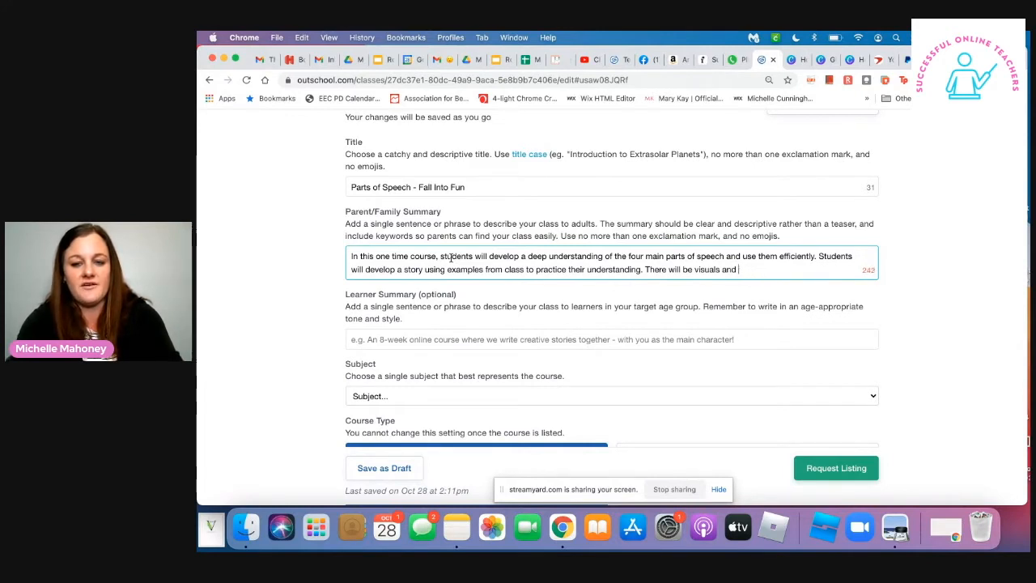
{"action": "key", "text": "BackSpace"}
{"action": "key", "text": "BackSpace"}
{"action": "key", "text": "BackSpace"}
{"action": "key", "text": "BackSpace"}
{"action": "key", "text": "BackSpace"}
{"action": "key", "text": "BackSpace"}
{"action": "key", "text": "BackSpace"}
{"action": "key", "text": "BackSpace"}
{"action": "key", "text": "BackSpace"}
{"action": "key", "text": "BackSpace"}
{"action": "key", "text": "BackSpace"}
{"action": "key", "text": "BackSpace"}
{"action": "key", "text": "BackSpace"}
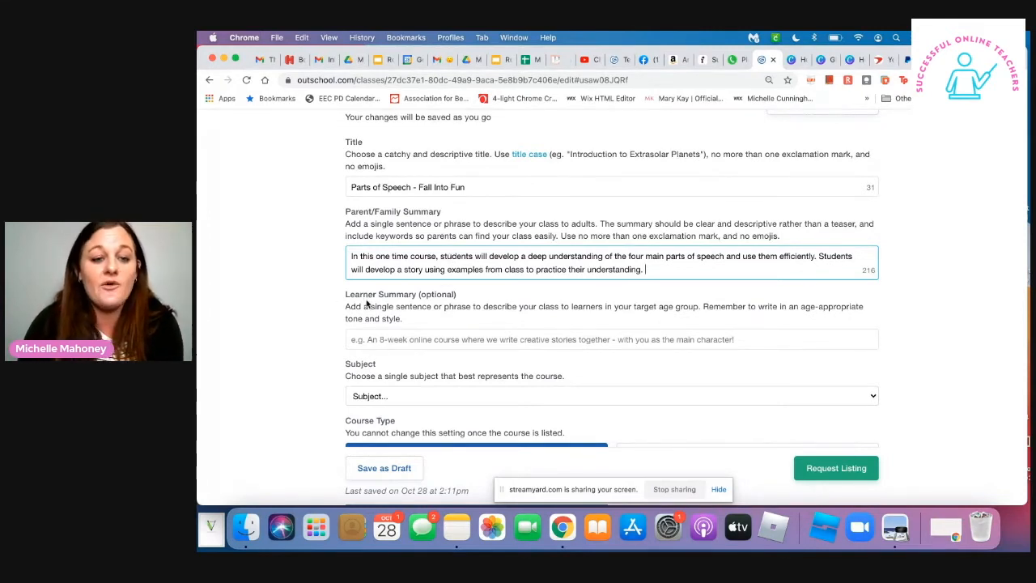
- Begin the Learner Summary with "In this class, I will review the parts of speech using"
{"action": "left_click_drag", "start_coordinate": [345, 295], "coordinate": [461, 304]}
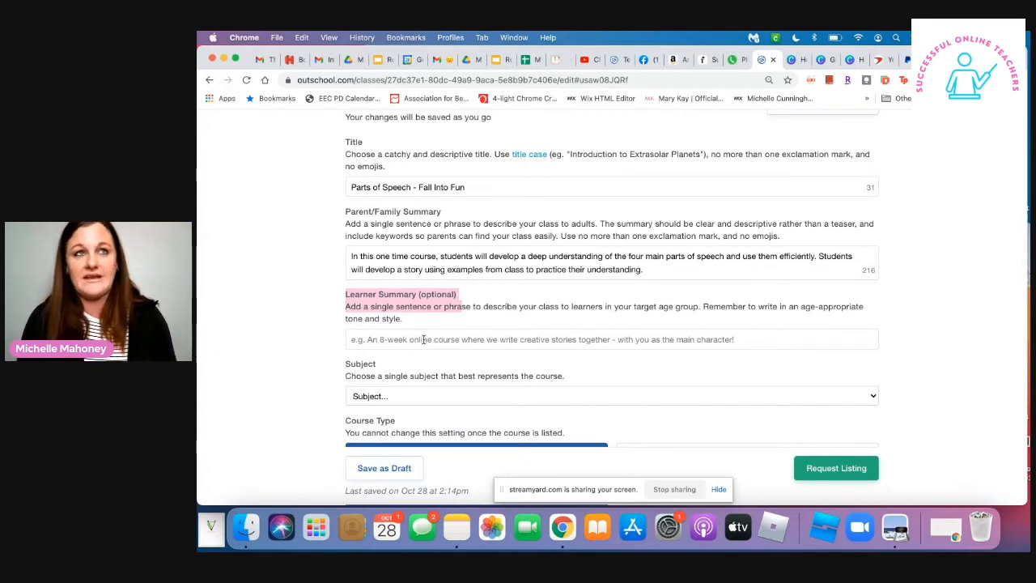
{"action": "left_click", "coordinate": [423, 339]}
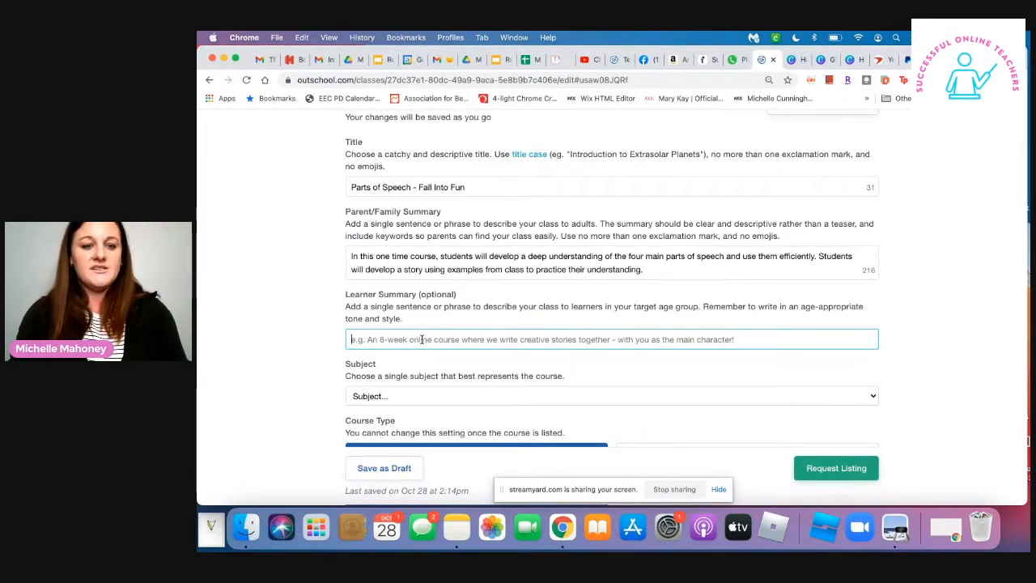
{"action": "type", "text": "In this class, "}
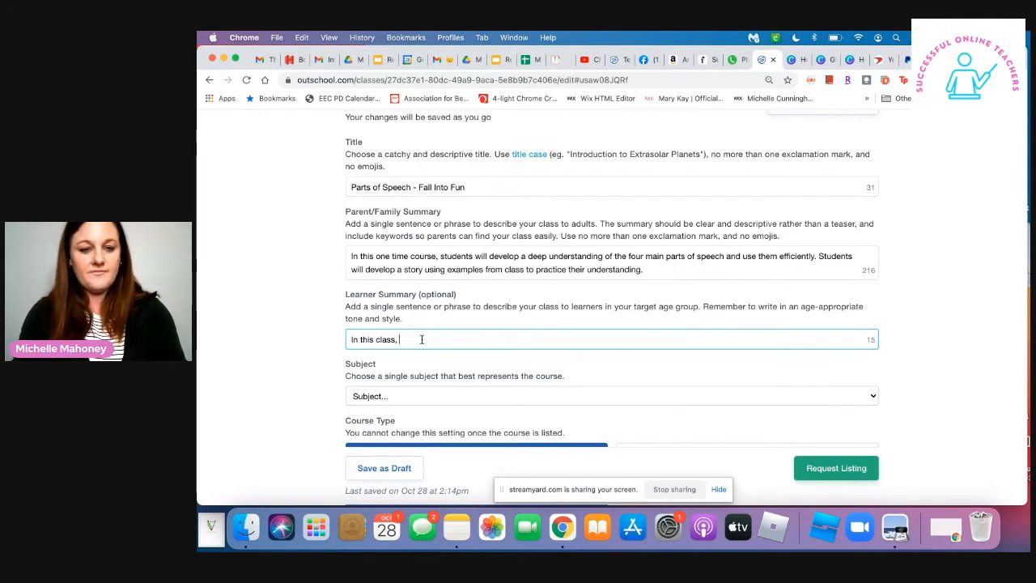
{"action": "type", "text": "I will "}
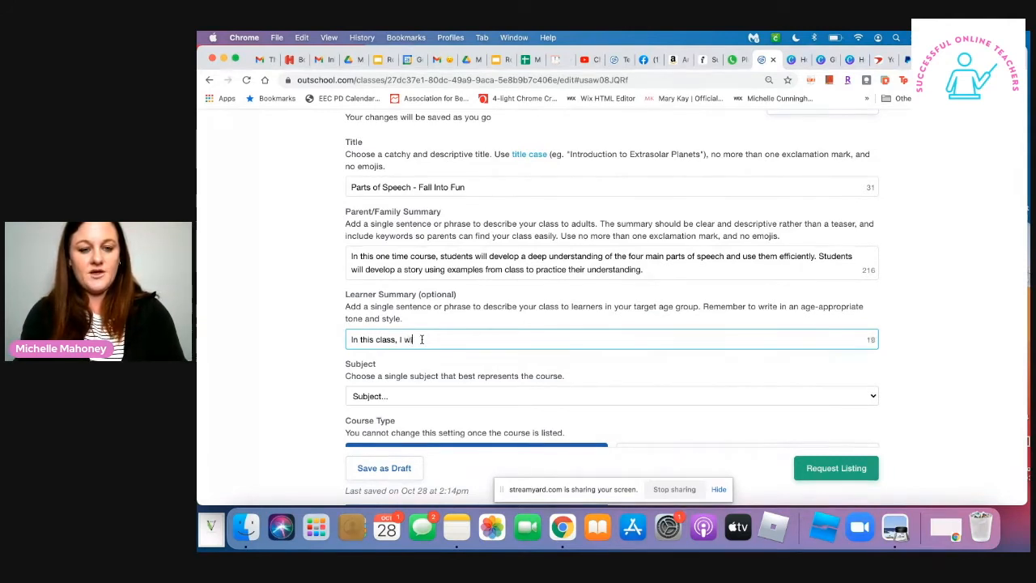
{"action": "type", "text": "review "}
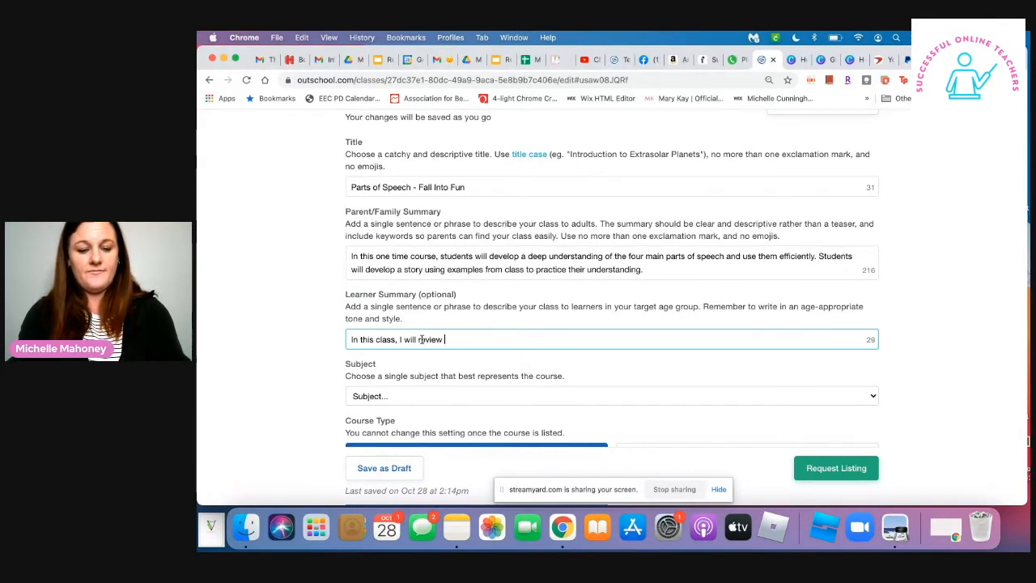
{"action": "type", "text": "the "}
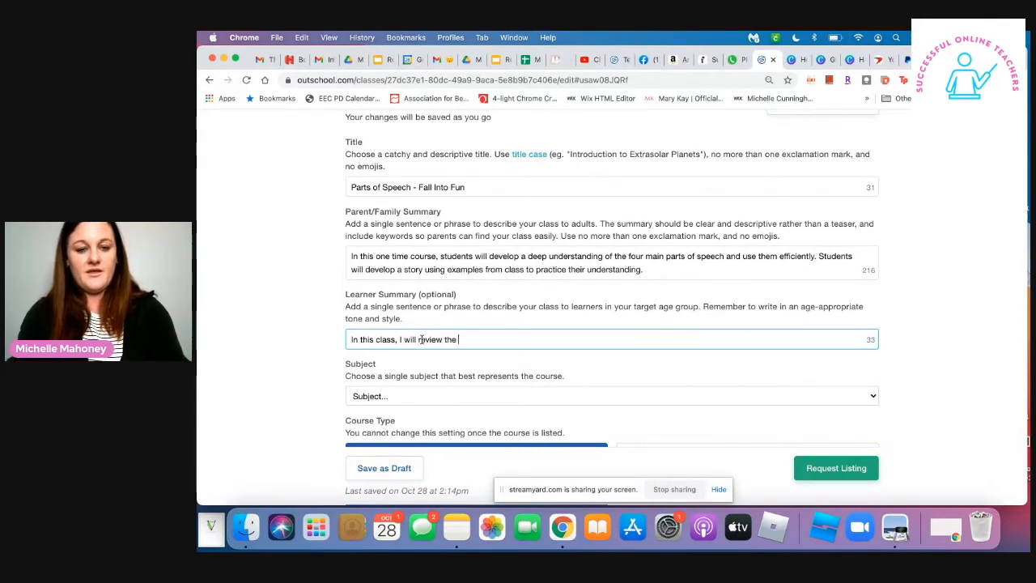
{"action": "type", "text": " f"}
{"action": "key", "text": "BackSpace"}
{"action": "type", "text": "parts"}
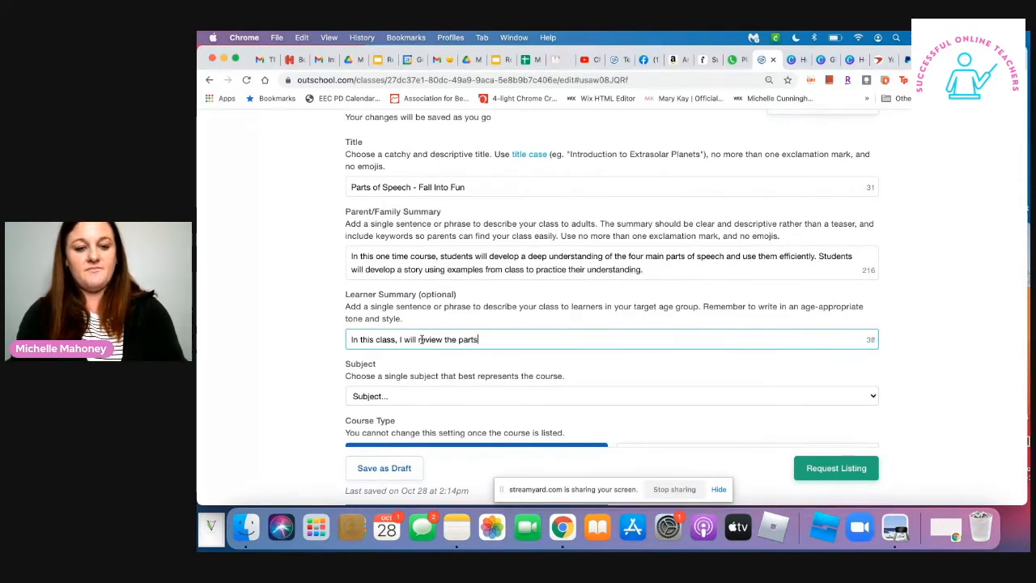
{"action": "type", "text": " of speech using"}
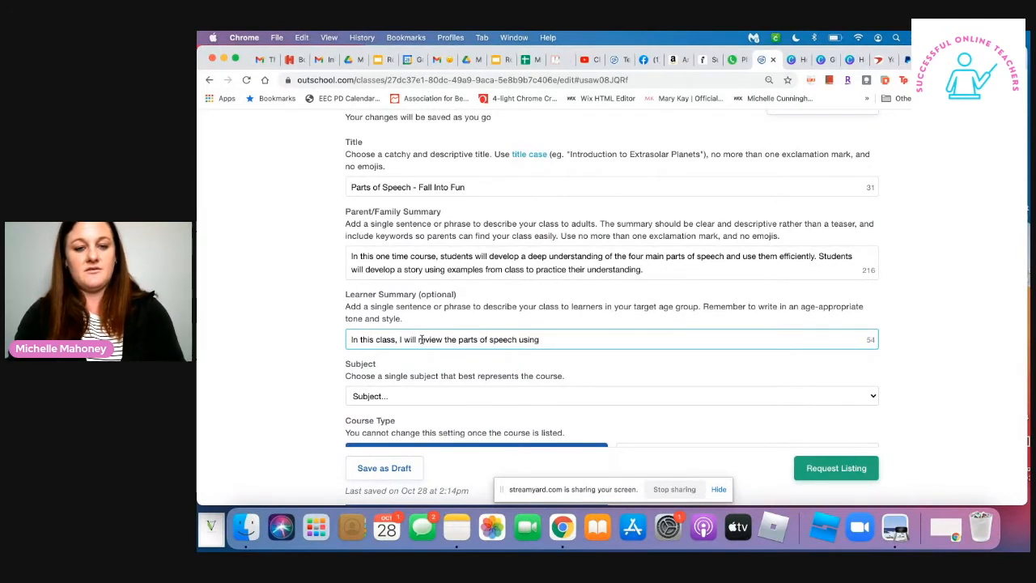
{"action": "type", "text": " visuals and"}
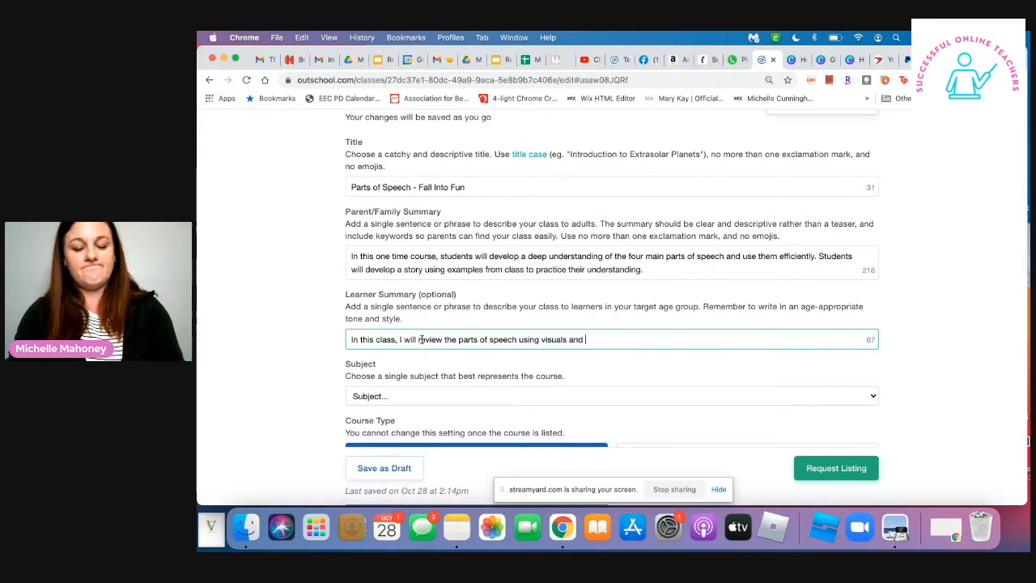
{"action": "key", "text": "BackSpace"}
{"action": "key", "text": "BackSpace"}
{"action": "key", "text": "BackSpace"}
{"action": "key", "text": "BackSpace"}
{"action": "key", "text": "BackSpace"}
{"action": "key", "text": "BackSpace"}
{"action": "key", "text": "BackSpace"}
{"action": "key", "text": "BackSpace"}
{"action": "key", "text": "BackSpace"}
{"action": "key", "text": "BackSpace"}
{"action": "key", "text": "BackSpace"}
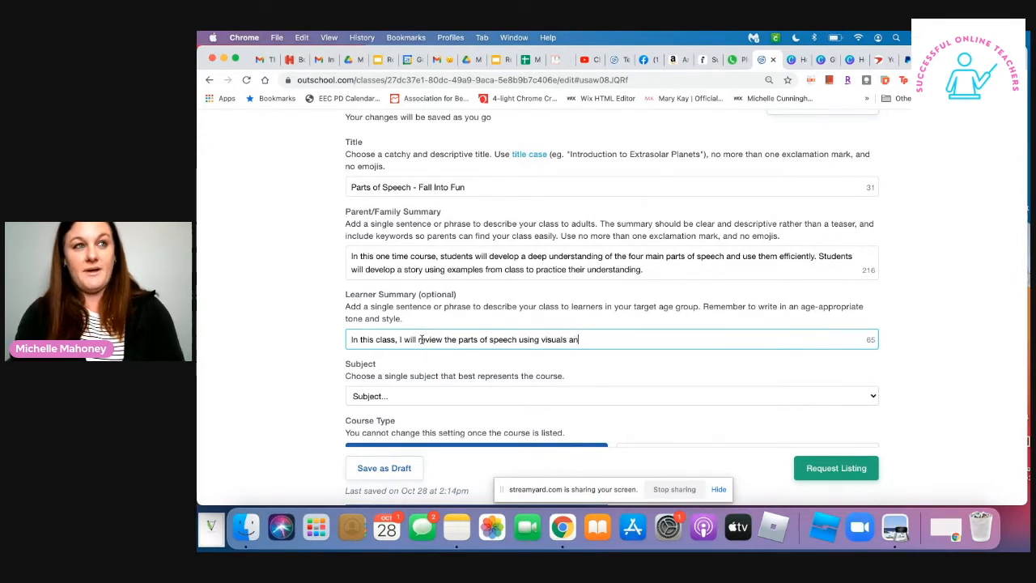
{"action": "key", "text": "BackSpace"}
- Continue the Learner Summary with "pictures, song and video to"
{"action": "type", "text": "pic"}
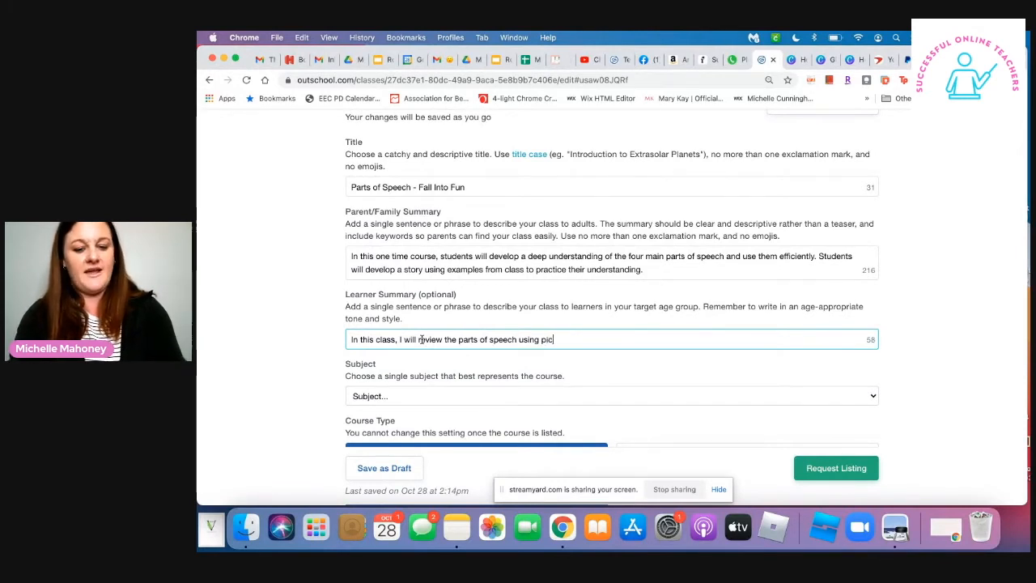
{"action": "type", "text": "tures and video"}
{"action": "key", "text": "BackSpace"}
{"action": "key", "text": "BackSpace"}
{"action": "key", "text": "BackSpace"}
{"action": "key", "text": "BackSpace"}
{"action": "key", "text": "BackSpace"}
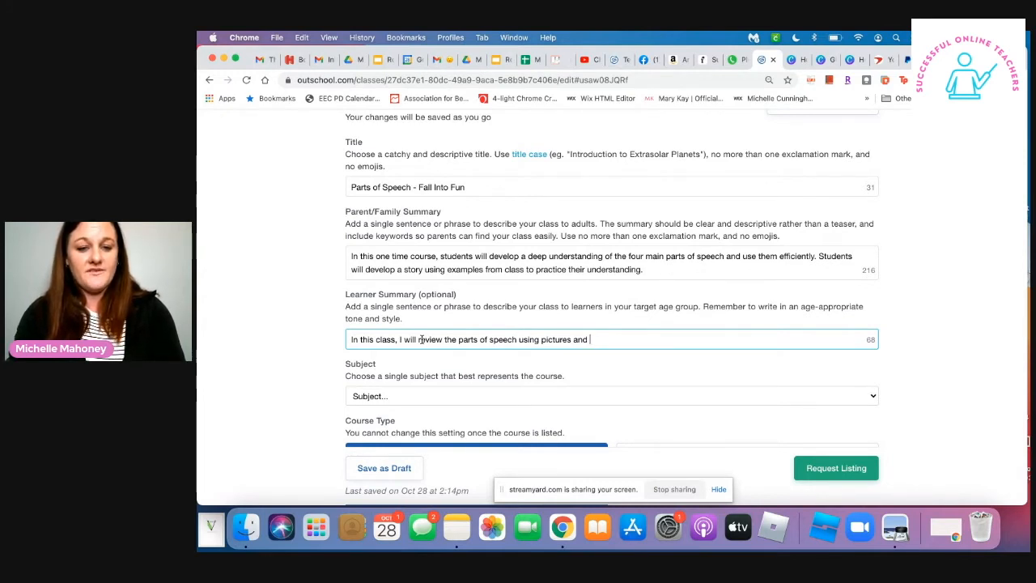
{"action": "key", "text": "BackSpace"}
{"action": "key", "text": "BackSpace"}
{"action": "key", "text": "BackSpace"}
{"action": "key", "text": "BackSpace"}
{"action": "type", "text": ", soc"}
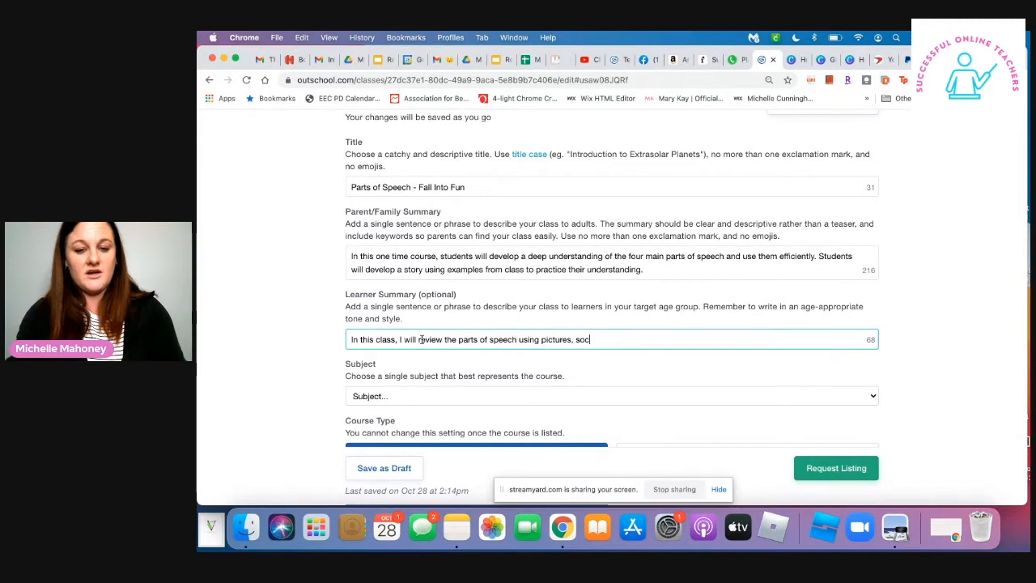
{"action": "key", "text": "BackSpace"}
{"action": "type", "text": "ng and "}
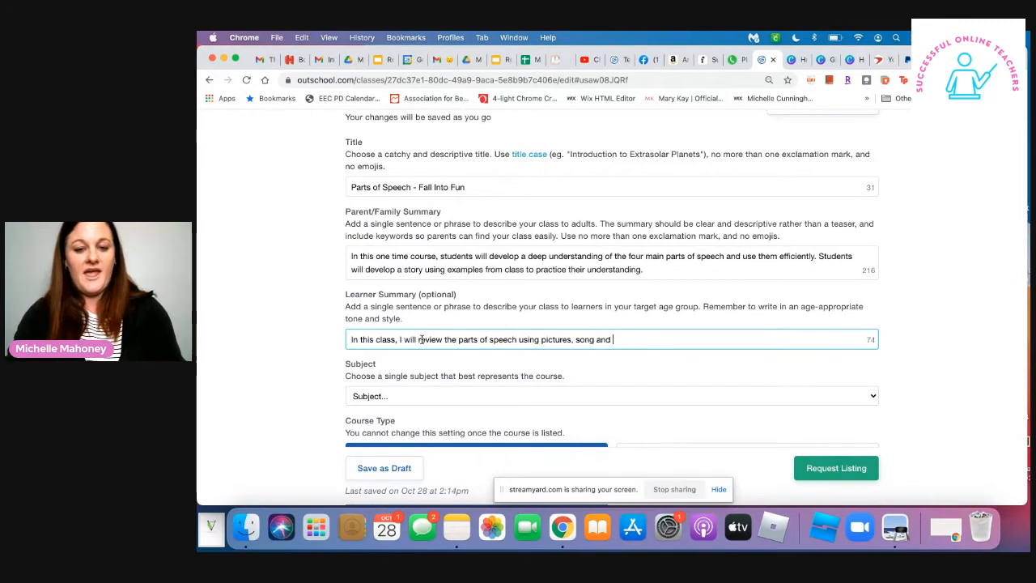
{"action": "type", "text": "video to help y"}
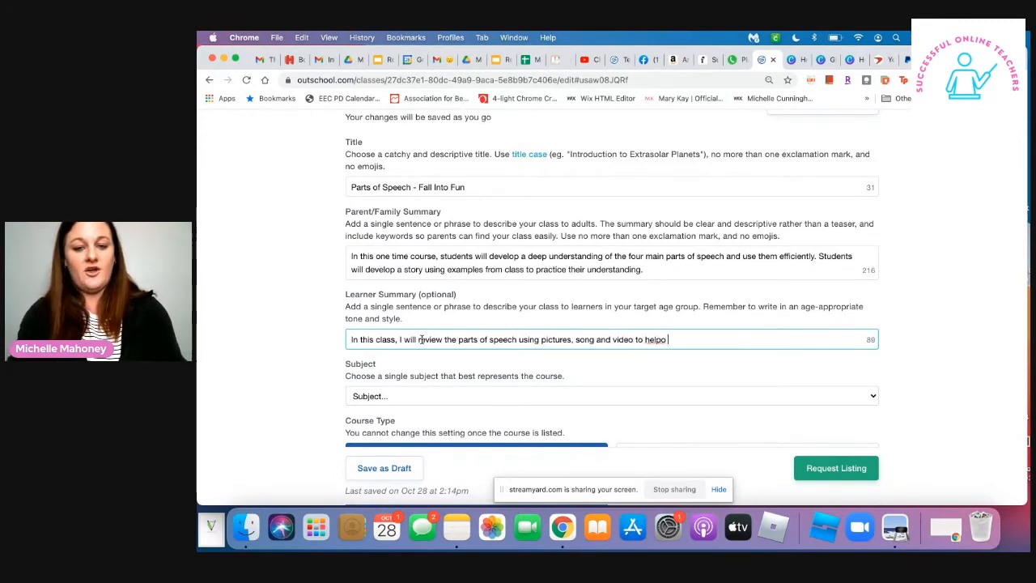
- Finish the Learner Summary sentence with "help you remember each category."
{"action": "type", "text": "re"}
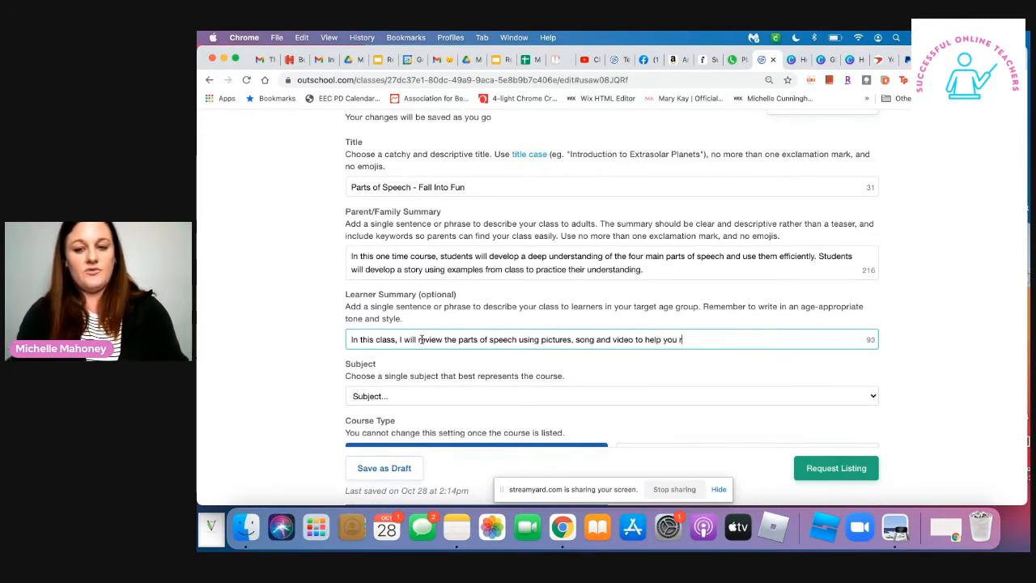
{"action": "key", "text": "BackSpace"}
{"action": "key", "text": "BackSpace"}
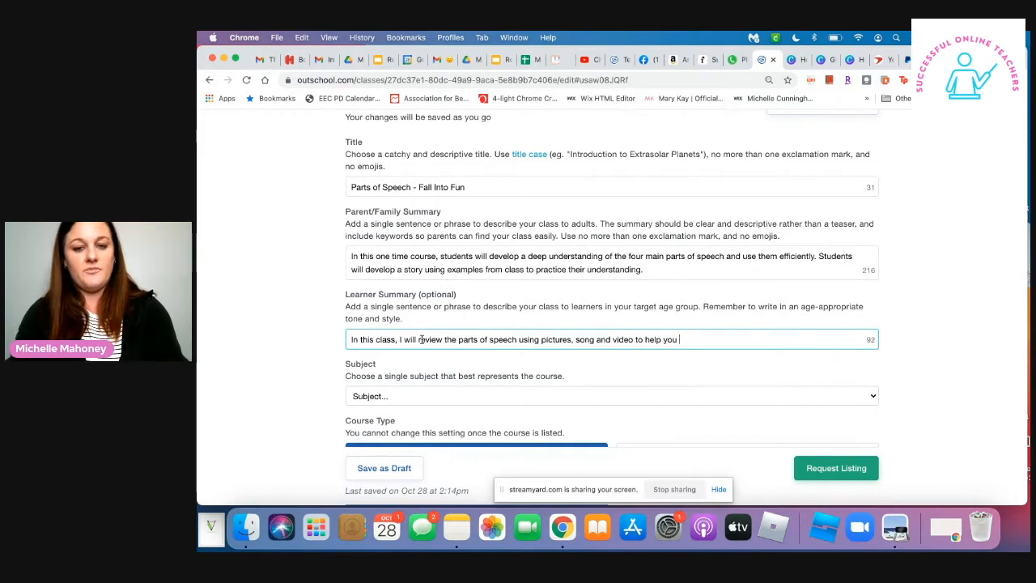
{"action": "type", "text": "remmeber"}
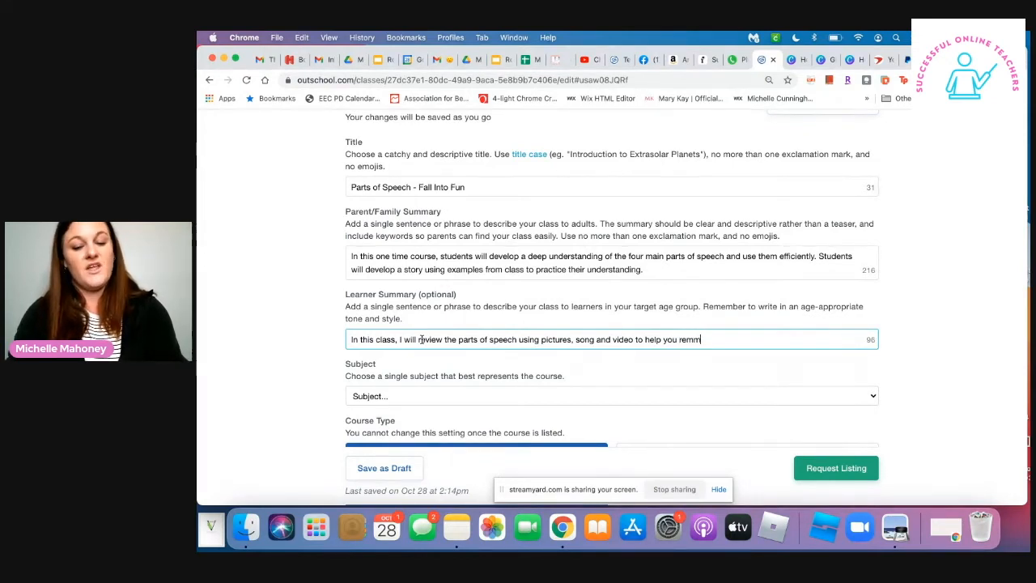
{"action": "key", "text": "BackSpace"}
{"action": "key", "text": "BackSpace"}
{"action": "key", "text": "BackSpace"}
{"action": "key", "text": "BackSpace"}
{"action": "key", "text": "BackSpace"}
{"action": "type", "text": "ember"}
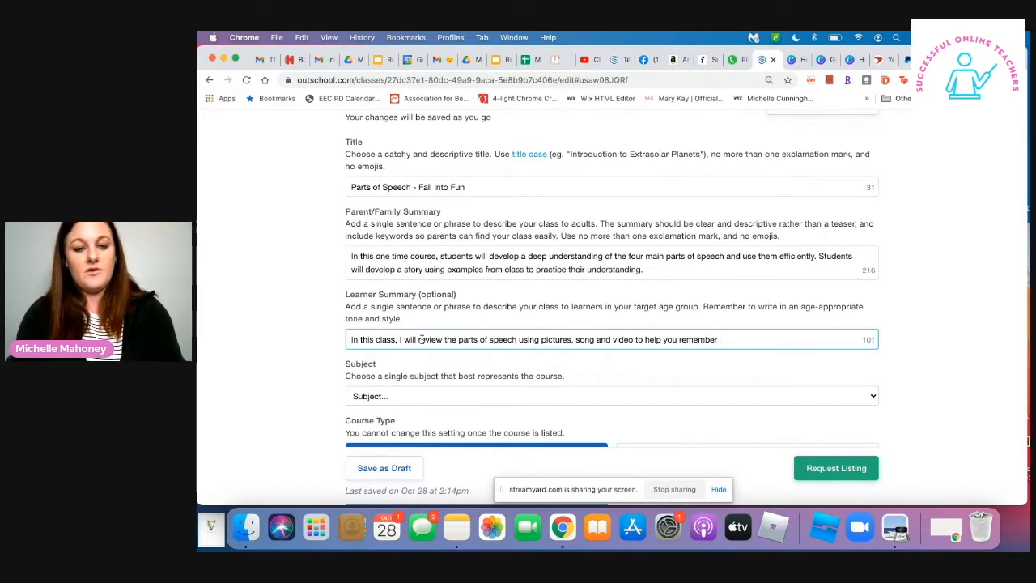
{"action": "type", "text": "each"}
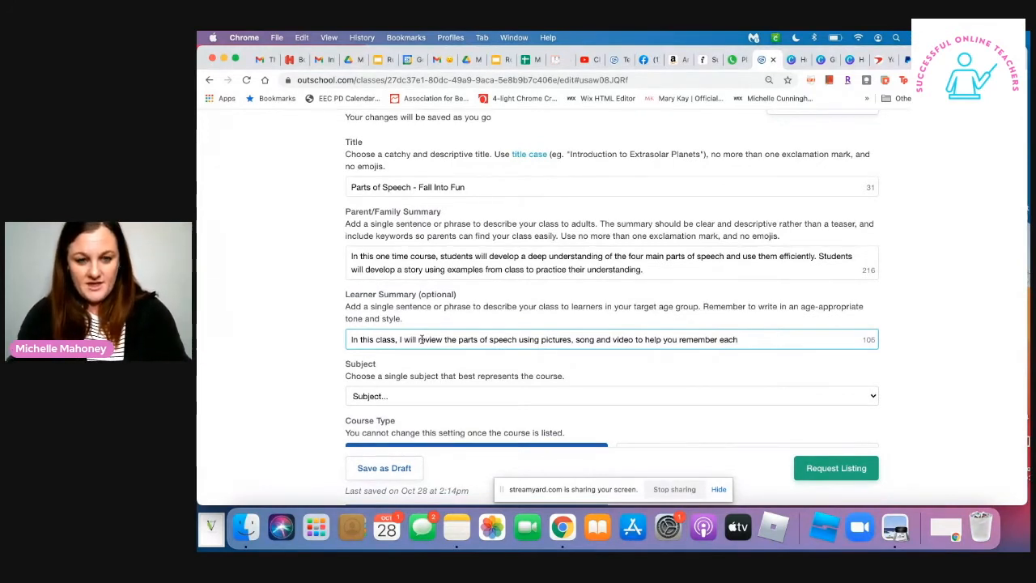
{"action": "type", "text": " categrot"}
{"action": "key", "text": "BackSpace"}
{"action": "key", "text": "BackSpace"}
{"action": "key", "text": "BackSpace"}
{"action": "type", "text": "ory."}
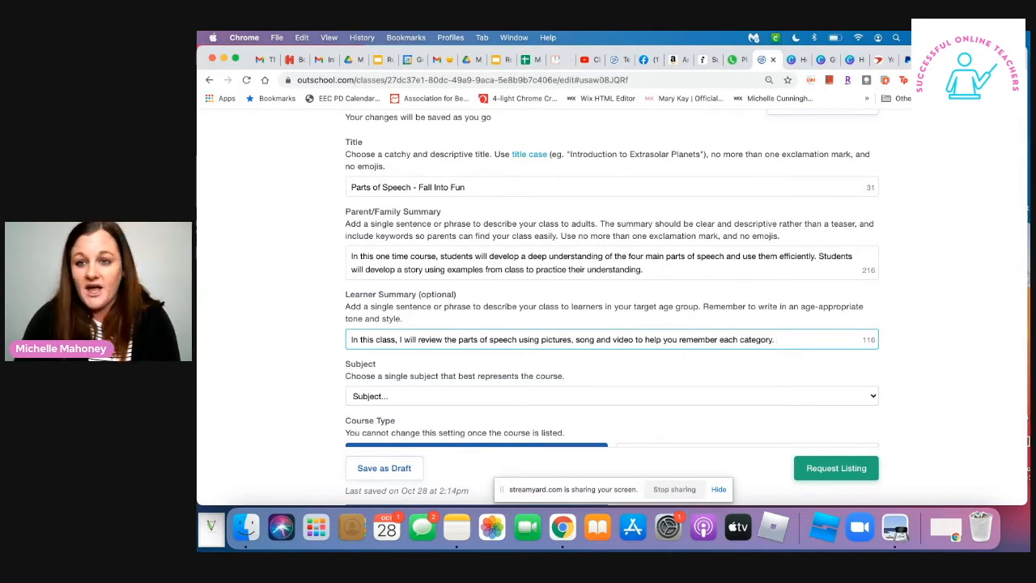
- Set the class subject to English
{"action": "left_click", "coordinate": [964, 59]}
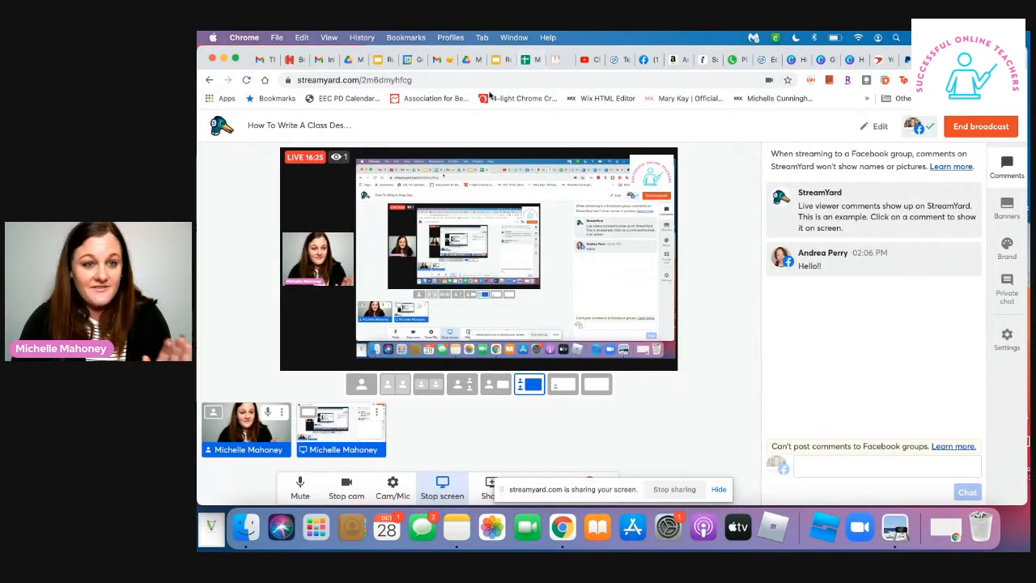
{"action": "left_click", "coordinate": [761, 59]}
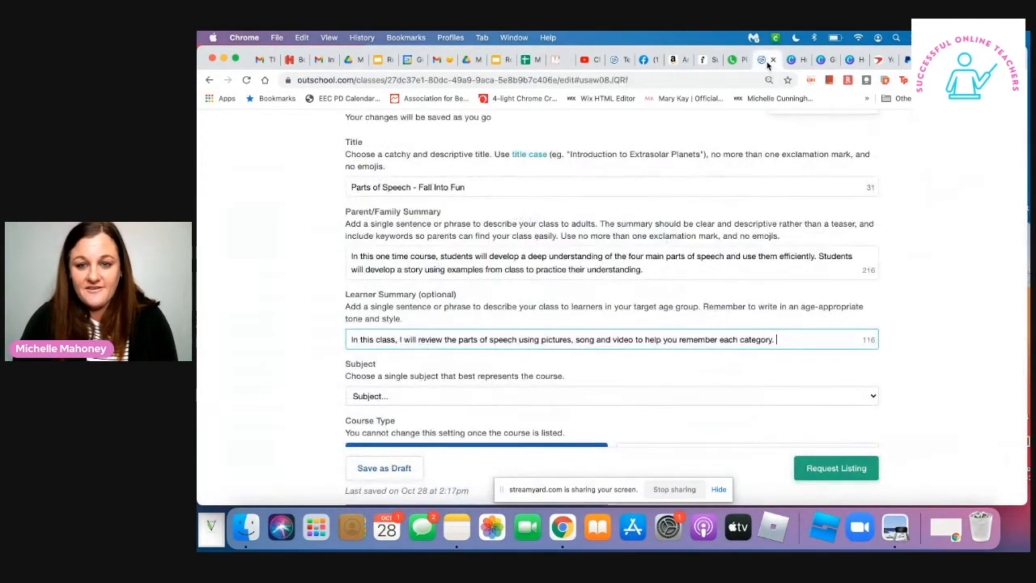
{"action": "scroll", "coordinate": [583, 389], "scroll_direction": "down", "scroll_amount": 3}
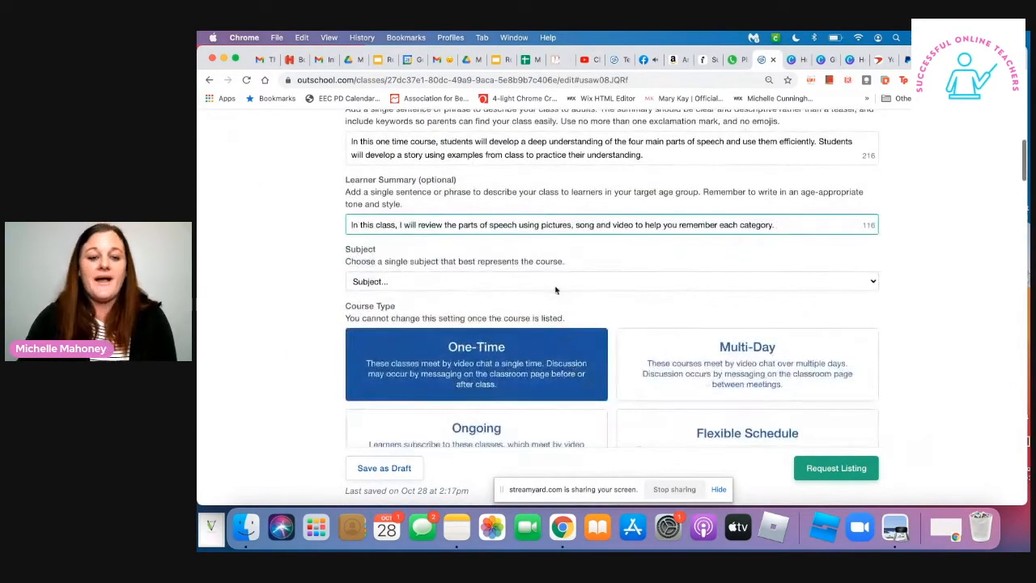
{"action": "left_click", "coordinate": [554, 281]}
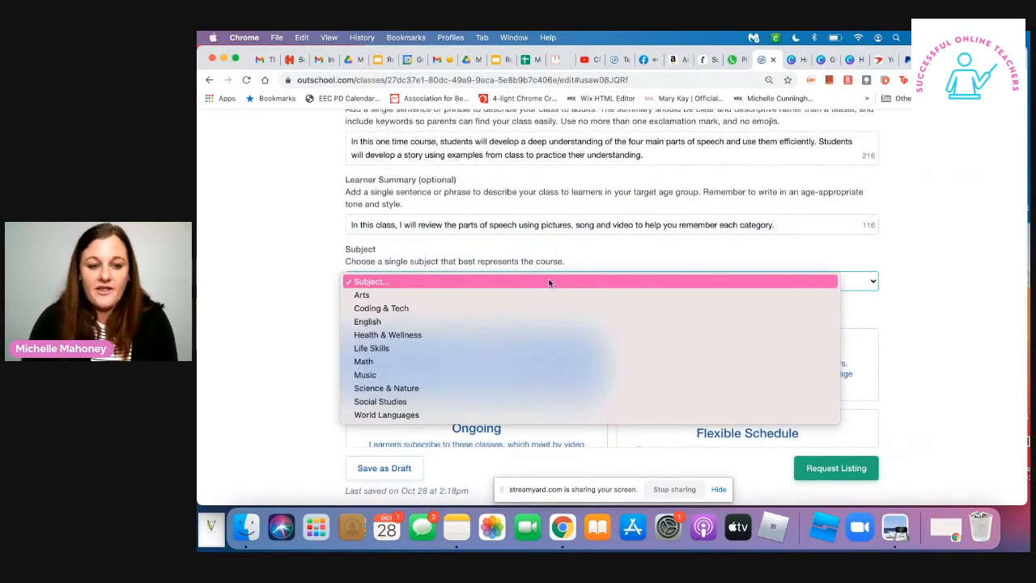
{"action": "left_click", "coordinate": [492, 321]}
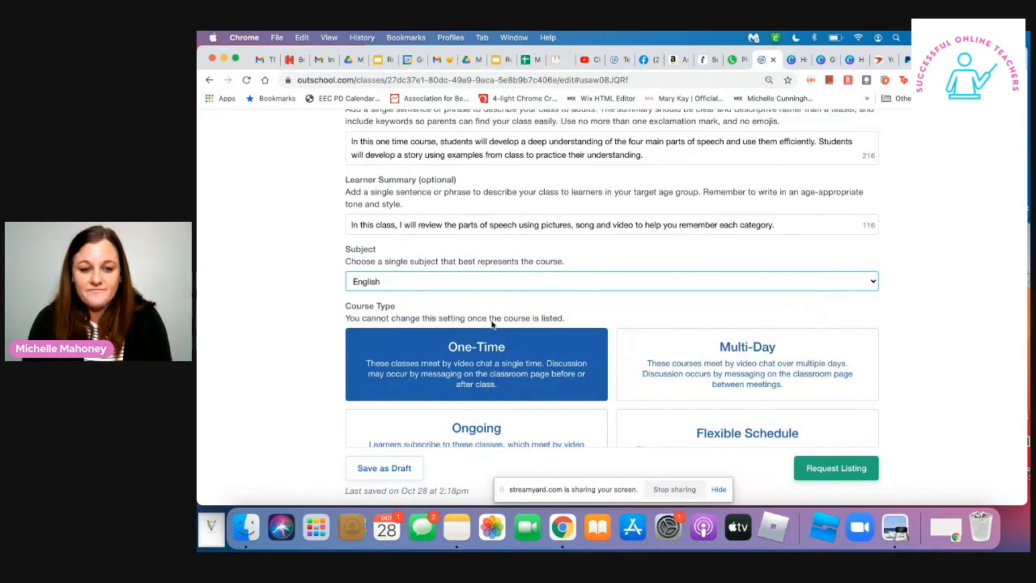
- Switch to Canva and look through the recent designs for a cover image to reuse
{"action": "scroll", "coordinate": [492, 324], "scroll_direction": "down", "scroll_amount": 2}
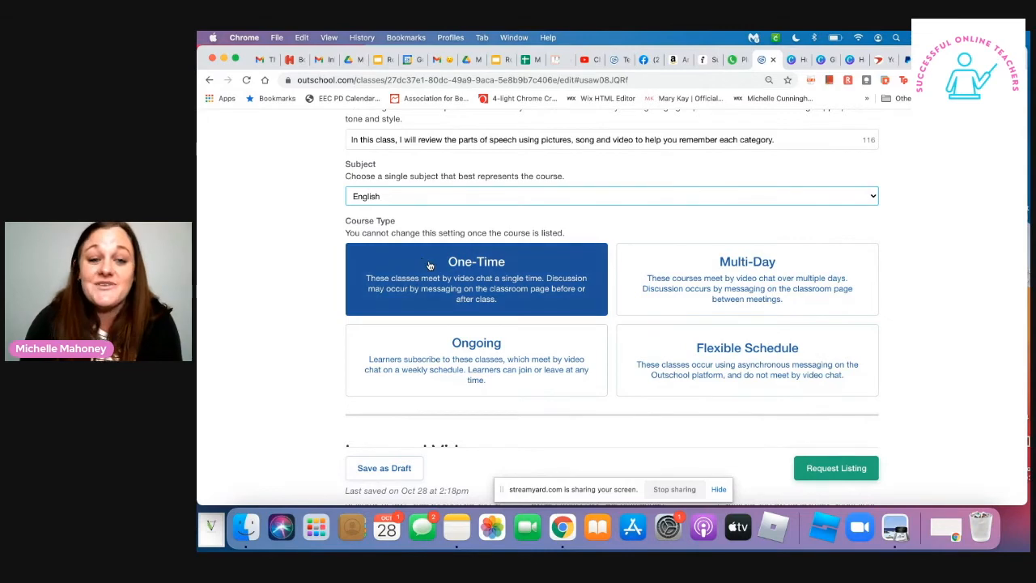
{"action": "scroll", "coordinate": [442, 289], "scroll_direction": "down", "scroll_amount": 3}
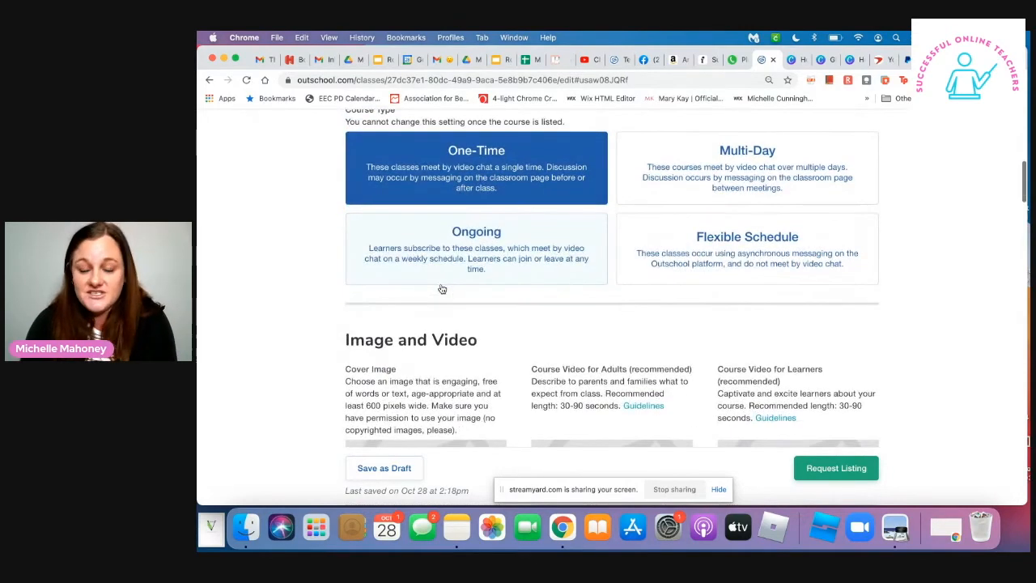
{"action": "scroll", "coordinate": [442, 289], "scroll_direction": "down", "scroll_amount": 4}
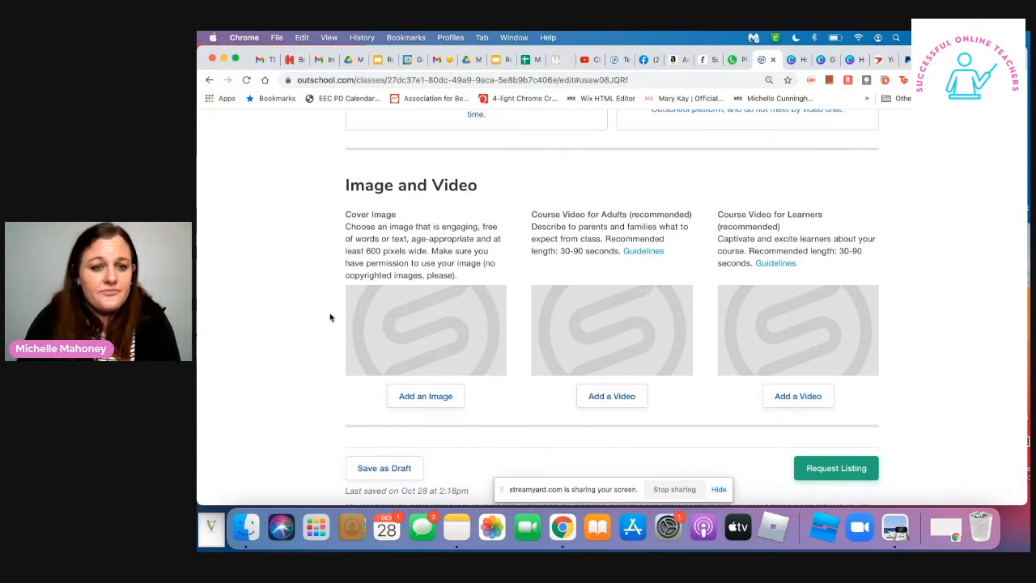
{"action": "scroll", "coordinate": [419, 329], "scroll_direction": "down", "scroll_amount": 1}
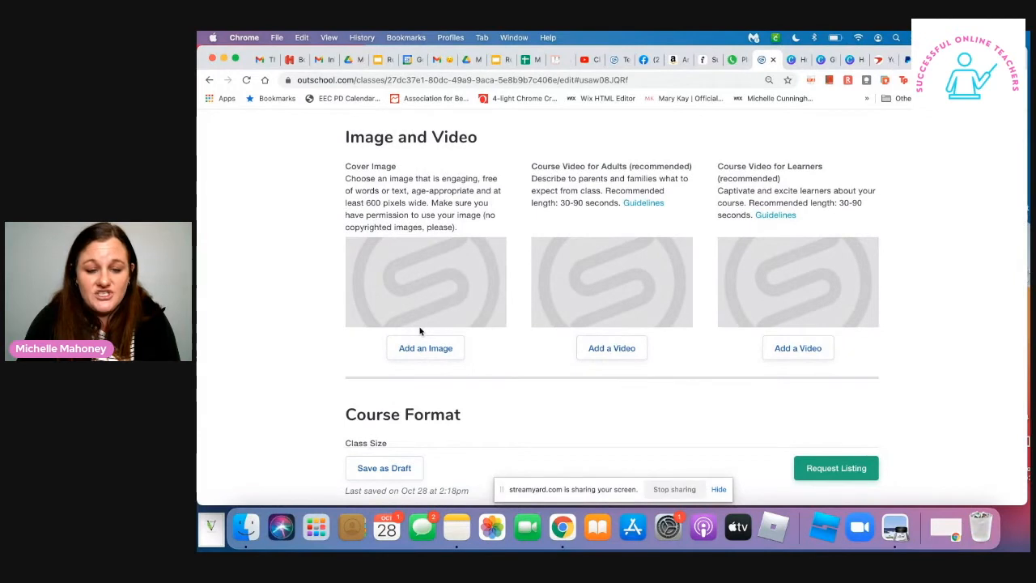
{"action": "left_click", "coordinate": [795, 60]}
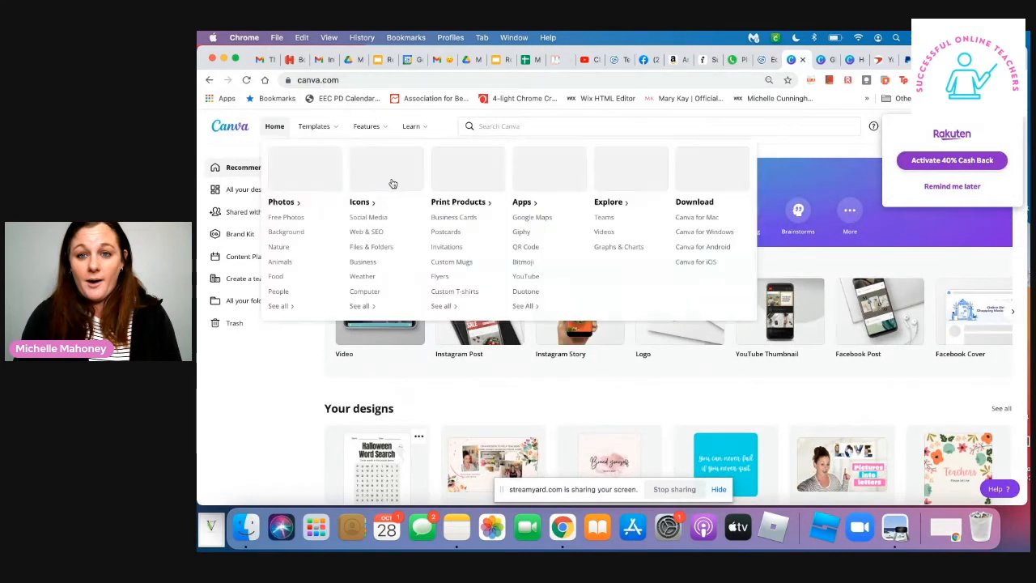
{"action": "mouse_move", "coordinate": [785, 312]}
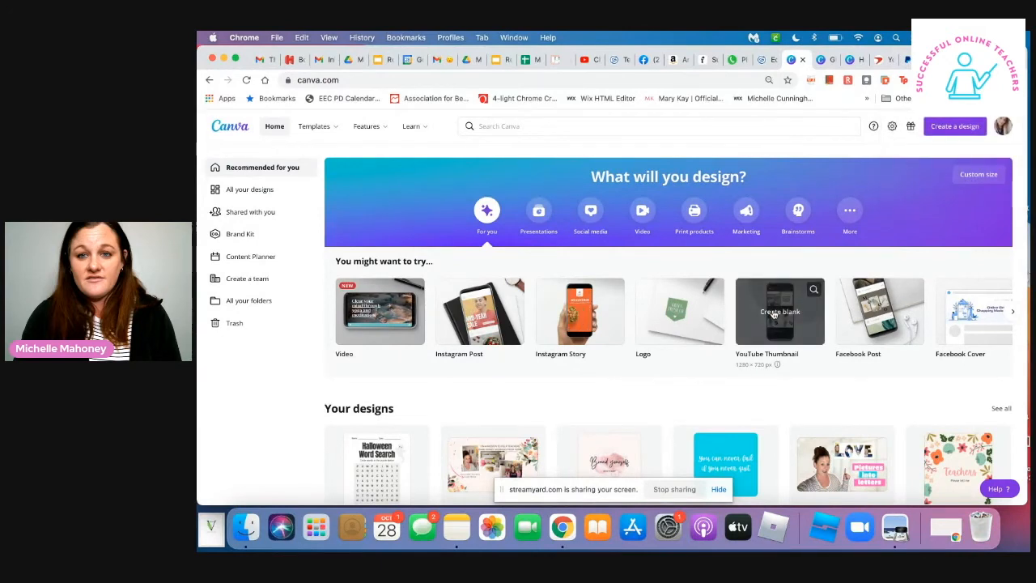
{"action": "scroll", "coordinate": [776, 313], "scroll_direction": "down", "scroll_amount": 2}
{"action": "scroll", "coordinate": [775, 313], "scroll_direction": "down", "scroll_amount": 3}
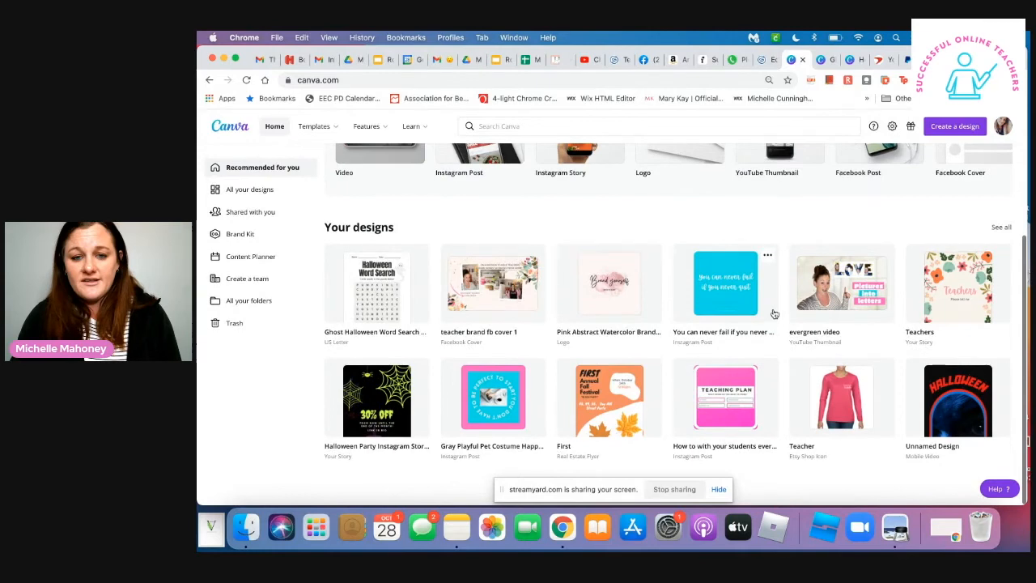
{"action": "scroll", "coordinate": [775, 314], "scroll_direction": "up", "scroll_amount": 2}
{"action": "scroll", "coordinate": [774, 310], "scroll_direction": "up", "scroll_amount": 1}
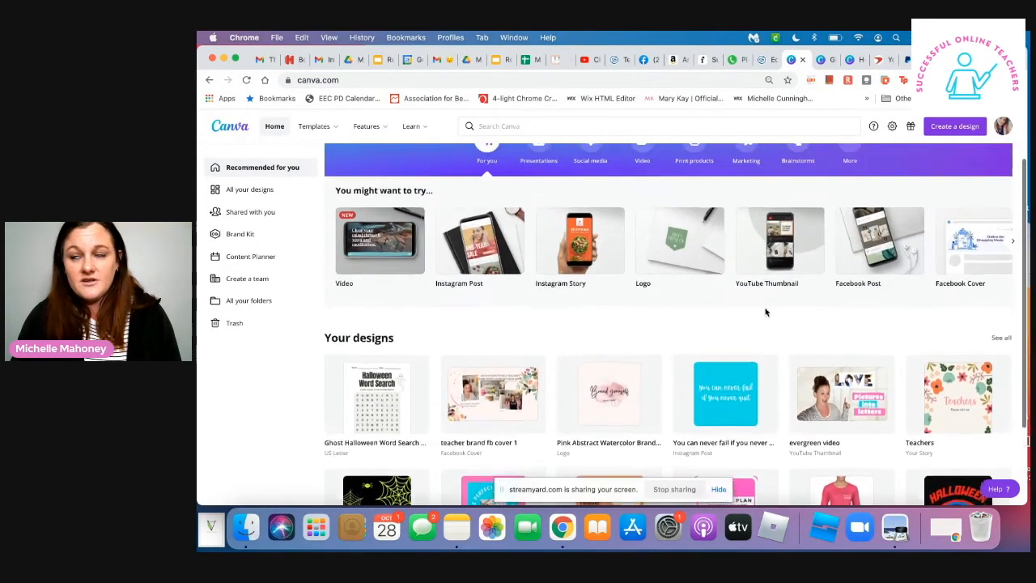
- Open the "roblox halloween" YouTube thumbnail design from the full collection of designs
{"action": "left_click", "coordinate": [258, 193]}
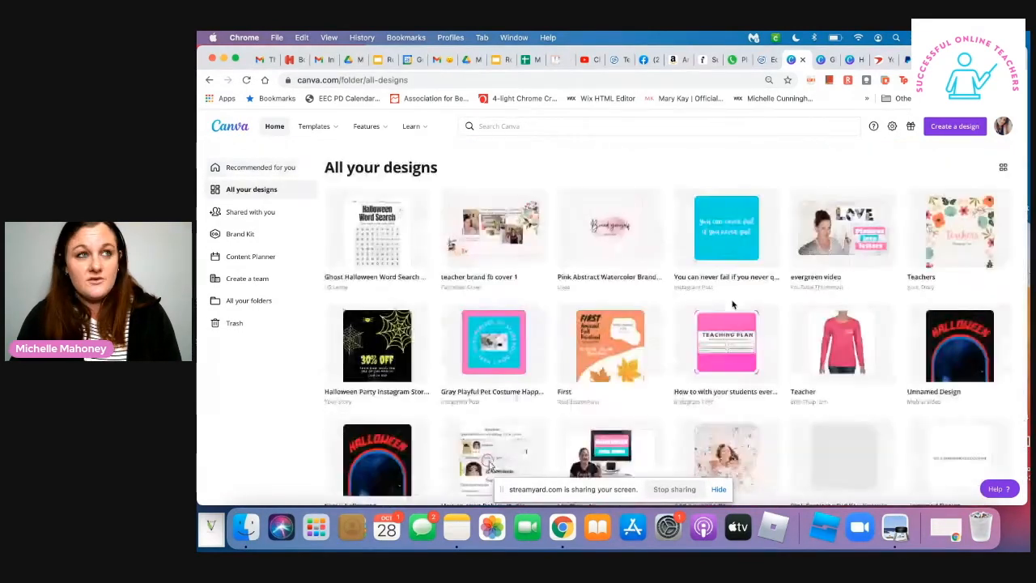
{"action": "scroll", "coordinate": [731, 303], "scroll_direction": "down", "scroll_amount": 1}
{"action": "scroll", "coordinate": [732, 304], "scroll_direction": "down", "scroll_amount": 6}
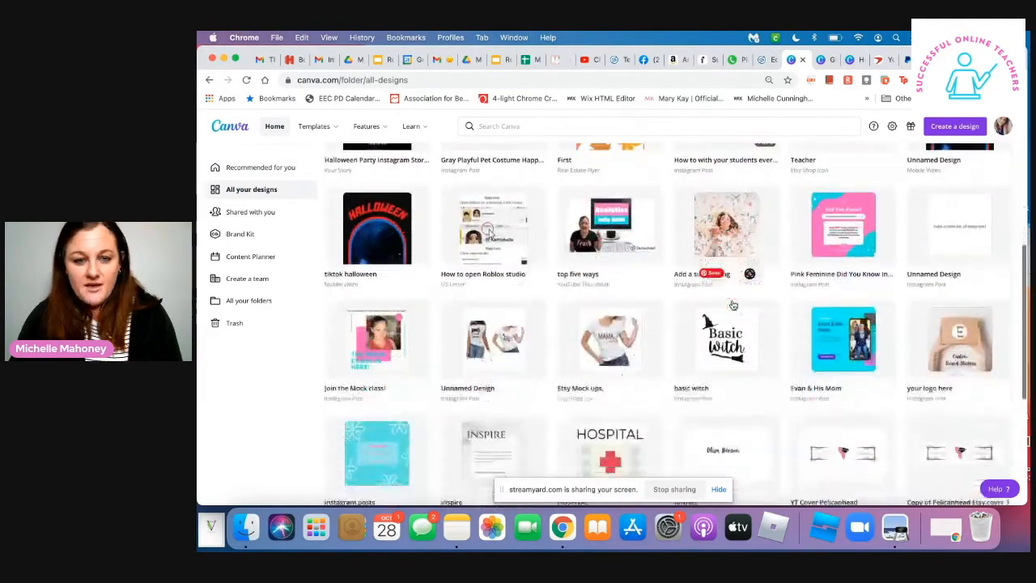
{"action": "scroll", "coordinate": [733, 303], "scroll_direction": "up", "scroll_amount": 3}
{"action": "scroll", "coordinate": [733, 304], "scroll_direction": "up", "scroll_amount": 4}
{"action": "scroll", "coordinate": [733, 304], "scroll_direction": "down", "scroll_amount": 10}
{"action": "scroll", "coordinate": [733, 305], "scroll_direction": "down", "scroll_amount": 3}
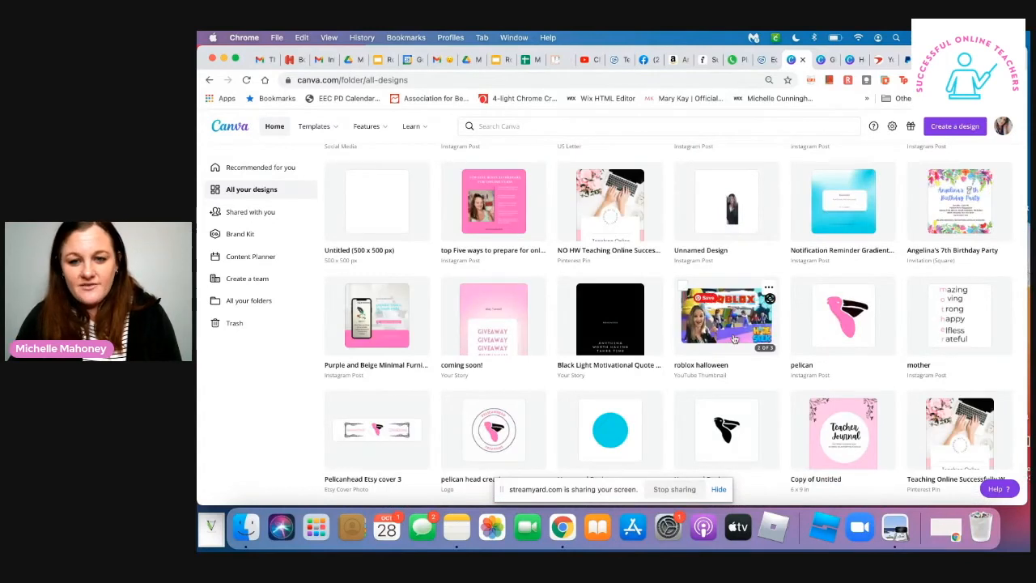
{"action": "left_click", "coordinate": [728, 333]}
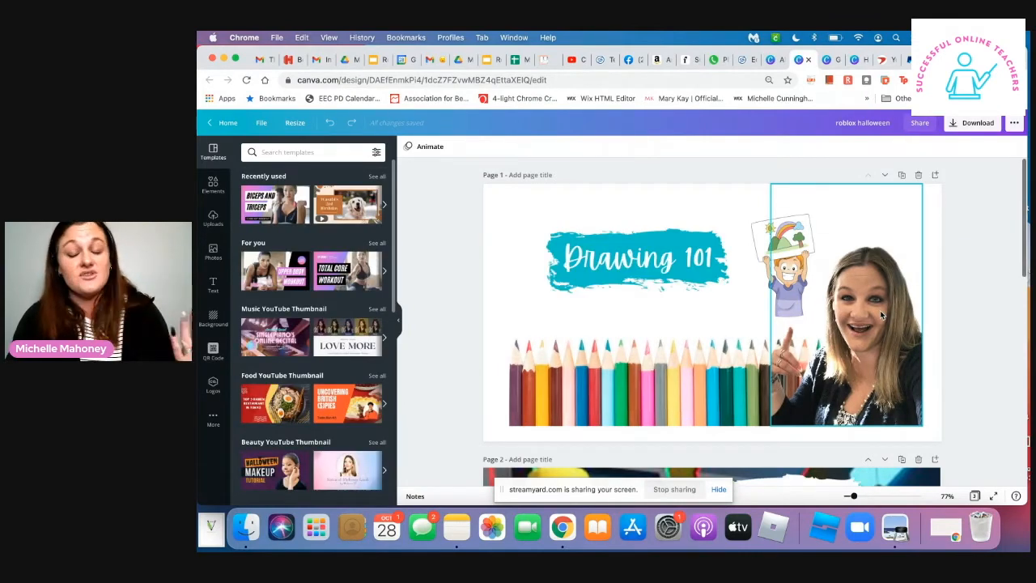
- Duplicate the Roblox Halloween Gaming Club page on page 3 of the design
{"action": "scroll", "coordinate": [882, 316], "scroll_direction": "down", "scroll_amount": 10}
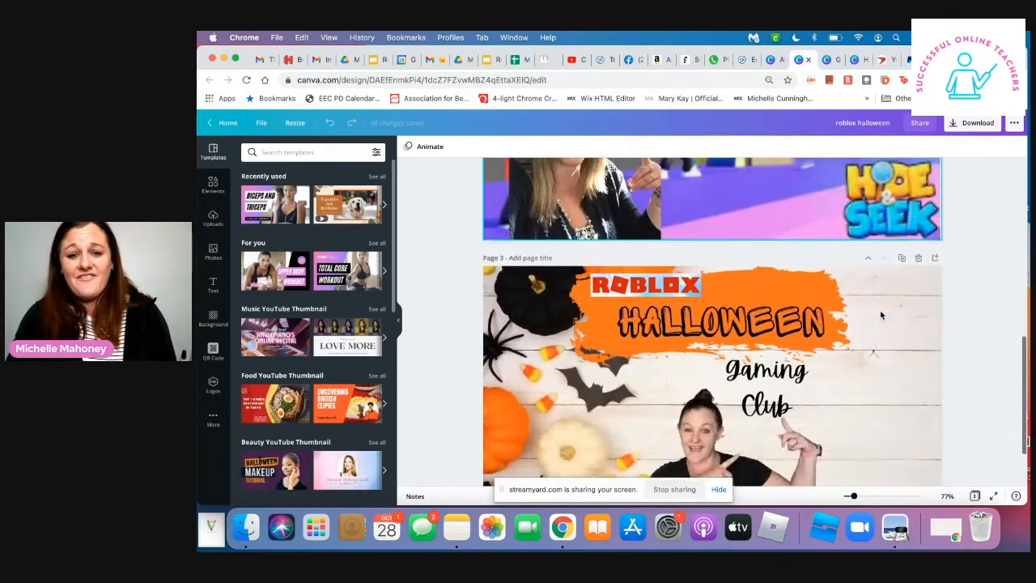
{"action": "scroll", "coordinate": [882, 316], "scroll_direction": "up", "scroll_amount": 5}
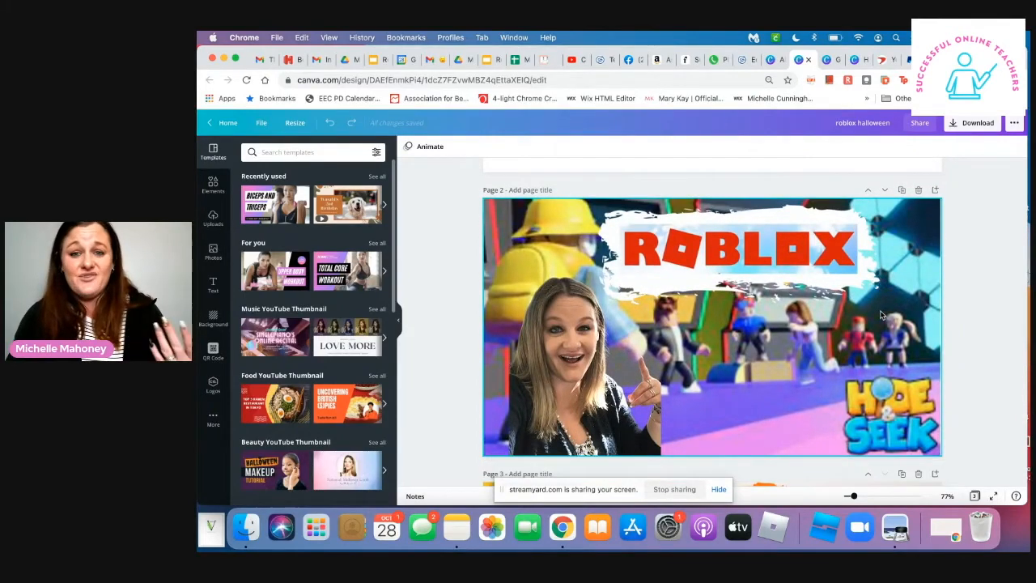
{"action": "scroll", "coordinate": [882, 315], "scroll_direction": "down", "scroll_amount": 5}
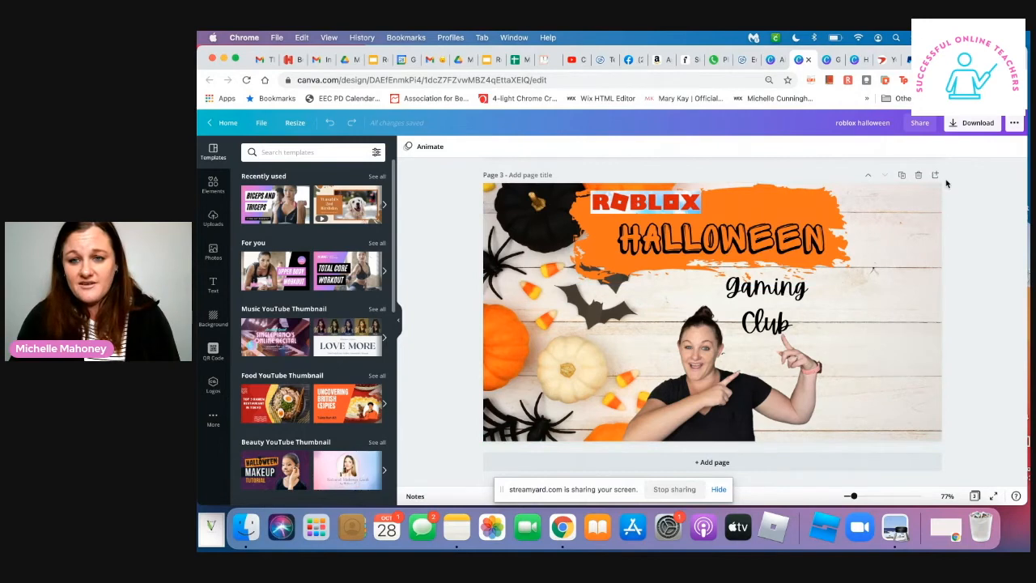
{"action": "left_click", "coordinate": [903, 177]}
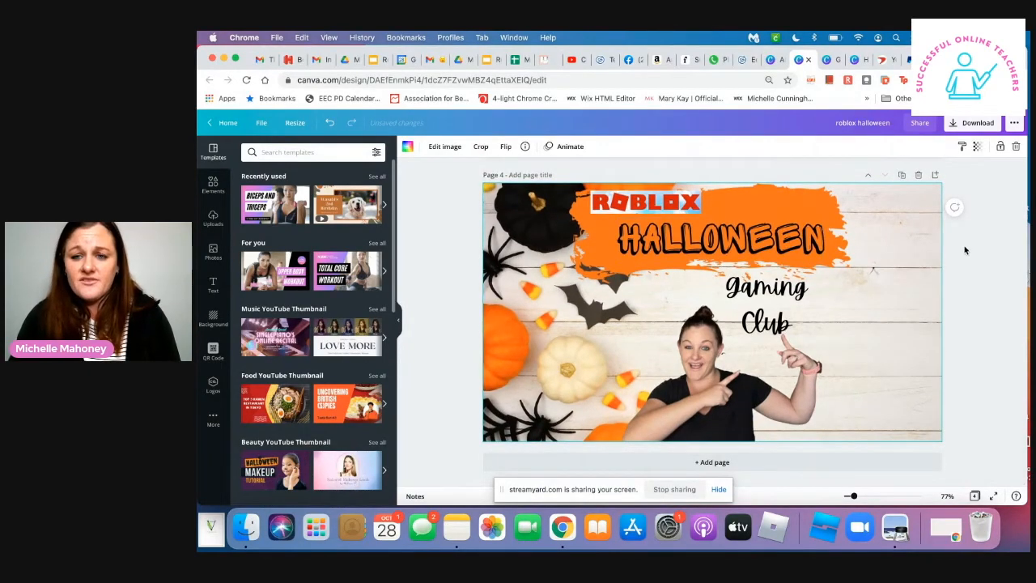
- Duplicate the "Drawing 101" page and delete the title text from page 1, keeping the teal brush stroke
{"action": "scroll", "coordinate": [784, 332], "scroll_direction": "up", "scroll_amount": 15}
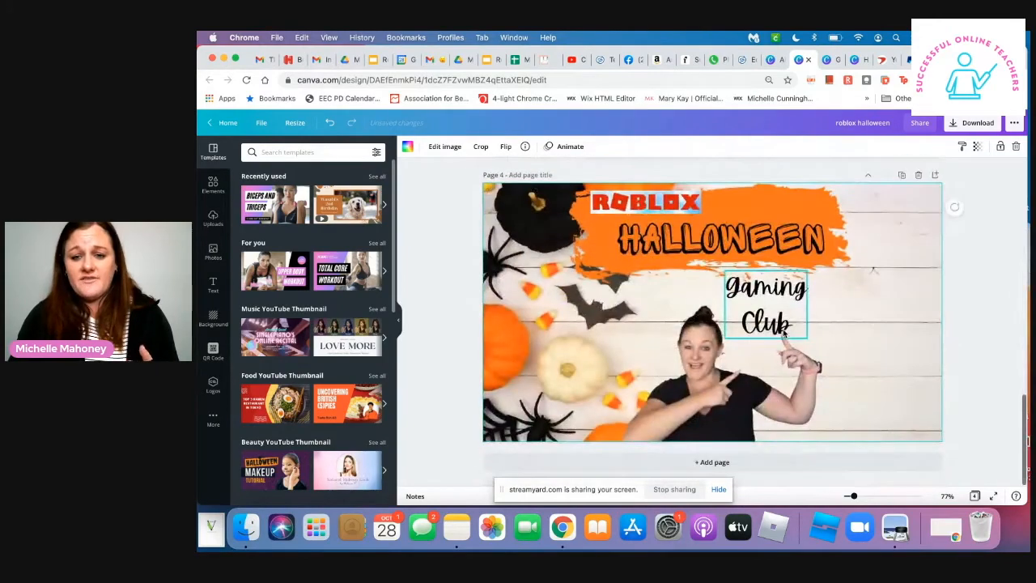
{"action": "left_click", "coordinate": [904, 178]}
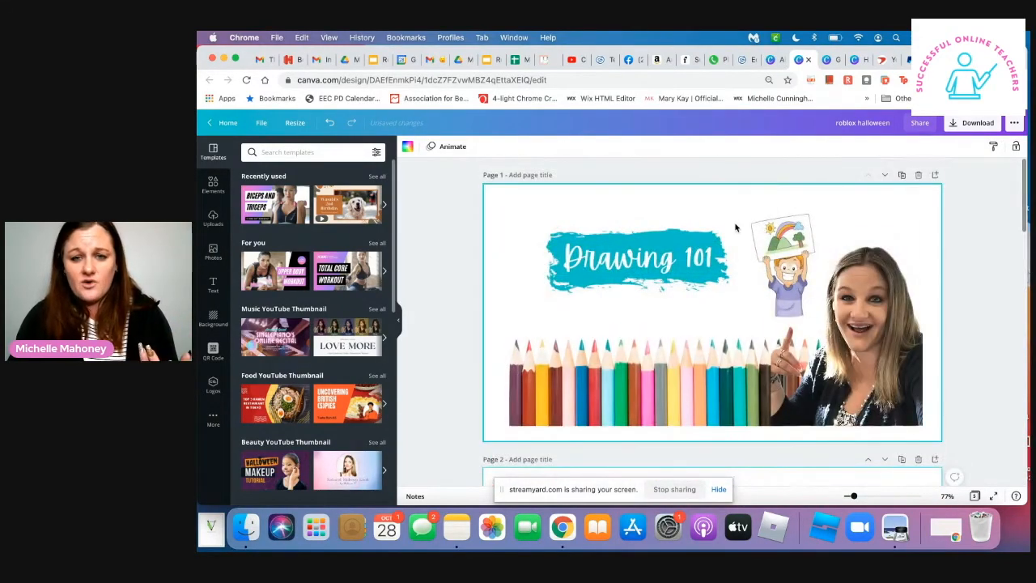
{"action": "left_click", "coordinate": [693, 253]}
{"action": "key", "text": "BackSpace"}
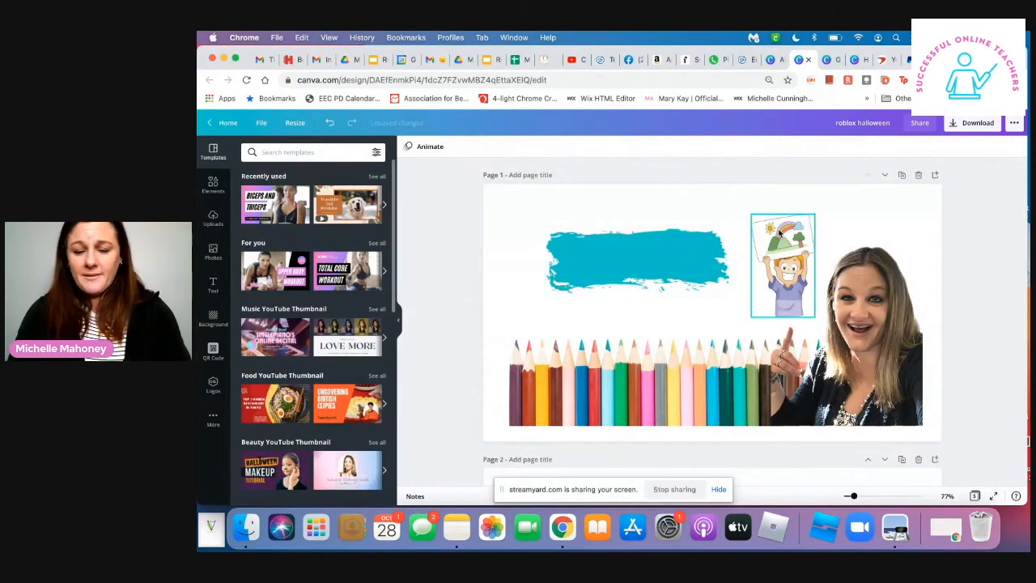
- Restore the deleted title on page 1 and replace its text with "Parts of Speech"
{"action": "left_click", "coordinate": [644, 264]}
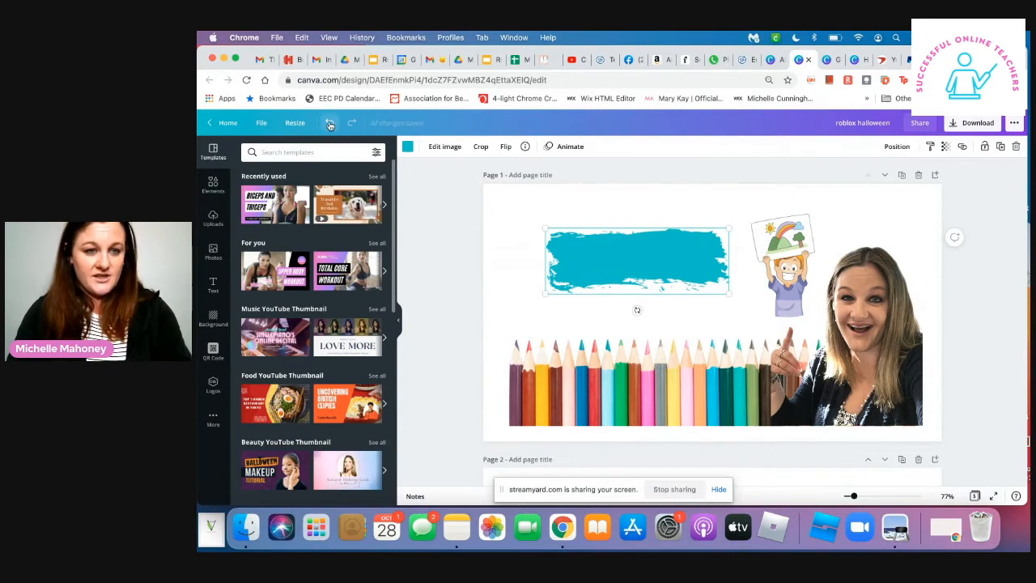
{"action": "left_click", "coordinate": [331, 123]}
{"action": "left_click", "coordinate": [602, 256]}
{"action": "left_click", "coordinate": [602, 256]}
{"action": "type", "text": "Part of"}
{"action": "key", "text": "BackSpace"}
{"action": "key", "text": "BackSpace"}
{"action": "key", "text": "BackSpace"}
{"action": "type", "text": "s of Speech"}
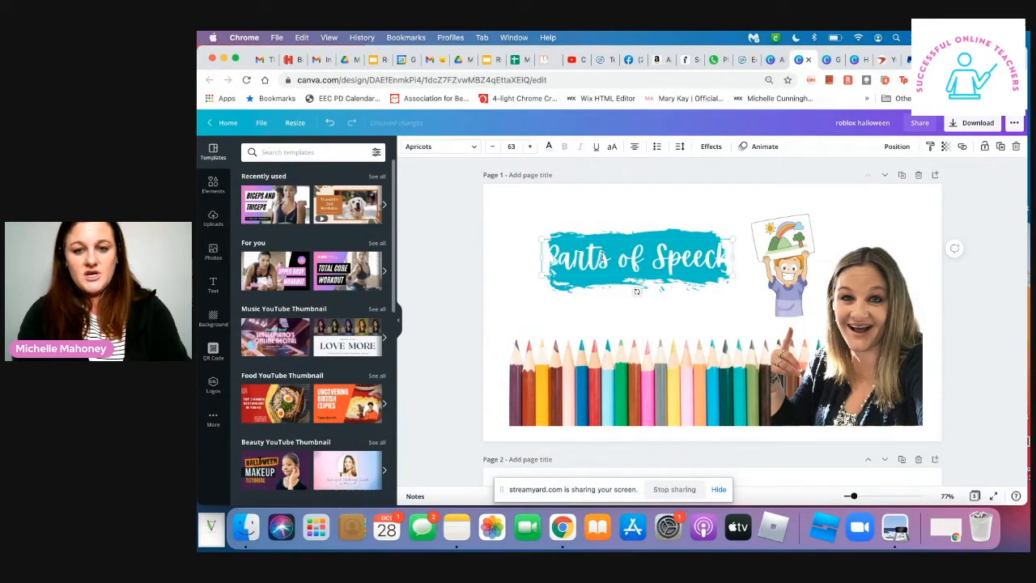
- Reduce the "Parts of Speech" title to font size 50 and centre it on the teal brush stroke
{"action": "triple_click", "coordinate": [622, 261]}
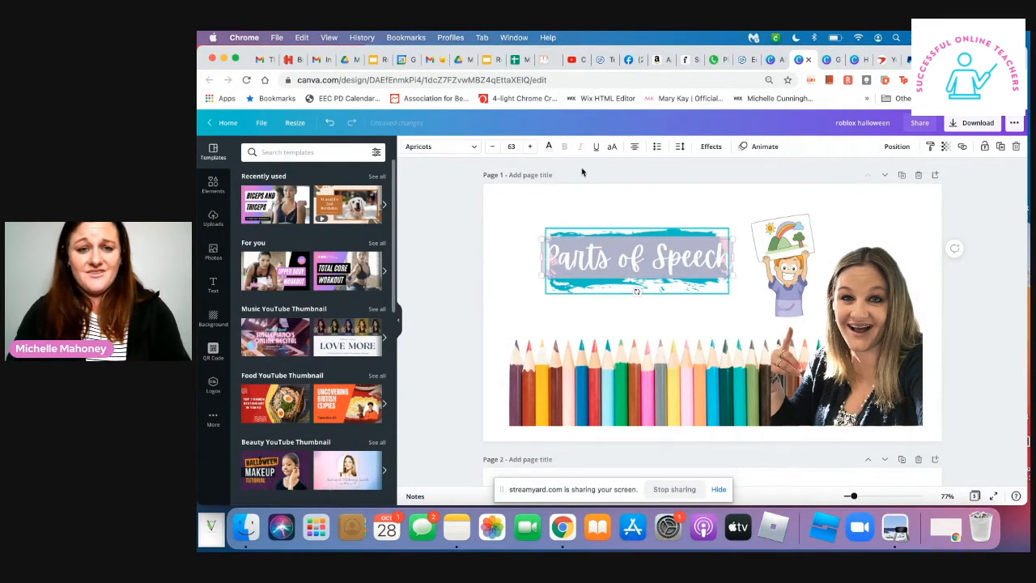
{"action": "left_click", "coordinate": [492, 147]}
{"action": "left_click", "coordinate": [492, 147]}
{"action": "left_click", "coordinate": [492, 148]}
{"action": "left_click", "coordinate": [492, 148]}
{"action": "left_click", "coordinate": [493, 151]}
{"action": "left_click", "coordinate": [570, 294]}
{"action": "left_click", "coordinate": [624, 255]}
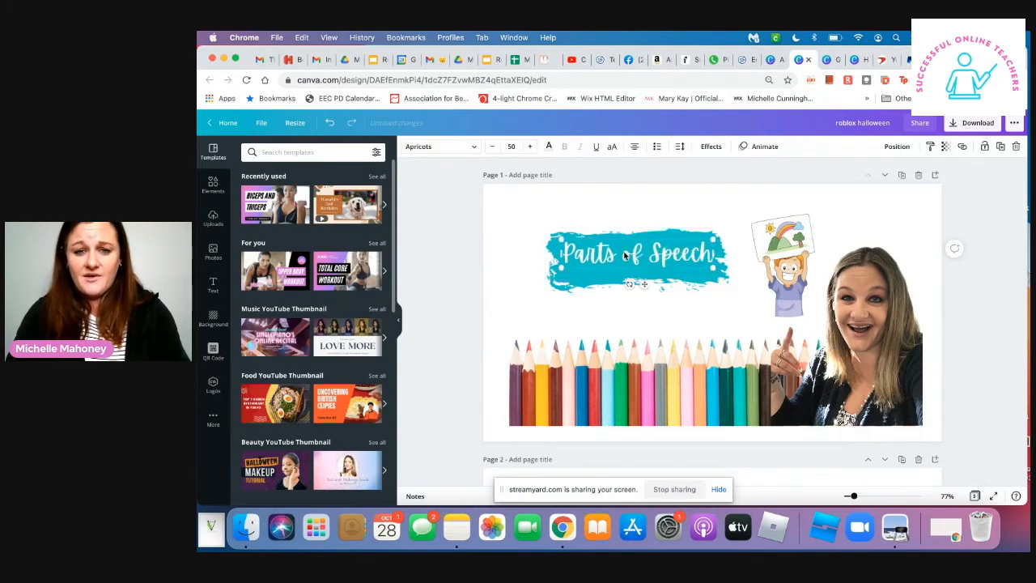
- Delete the coloured pencils, the woman's portrait and the child illustration from page 1
{"action": "left_click", "coordinate": [565, 320]}
{"action": "left_click", "coordinate": [566, 387]}
{"action": "key", "text": "Delete"}
{"action": "left_click", "coordinate": [862, 317]}
{"action": "key", "text": "Delete"}
{"action": "left_click", "coordinate": [800, 288]}
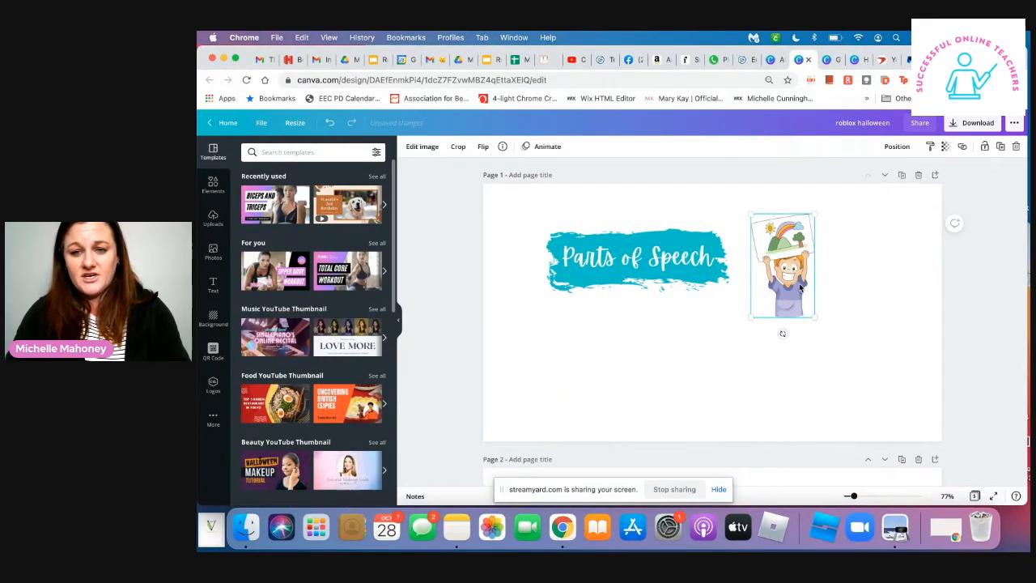
{"action": "key", "text": "Delete"}
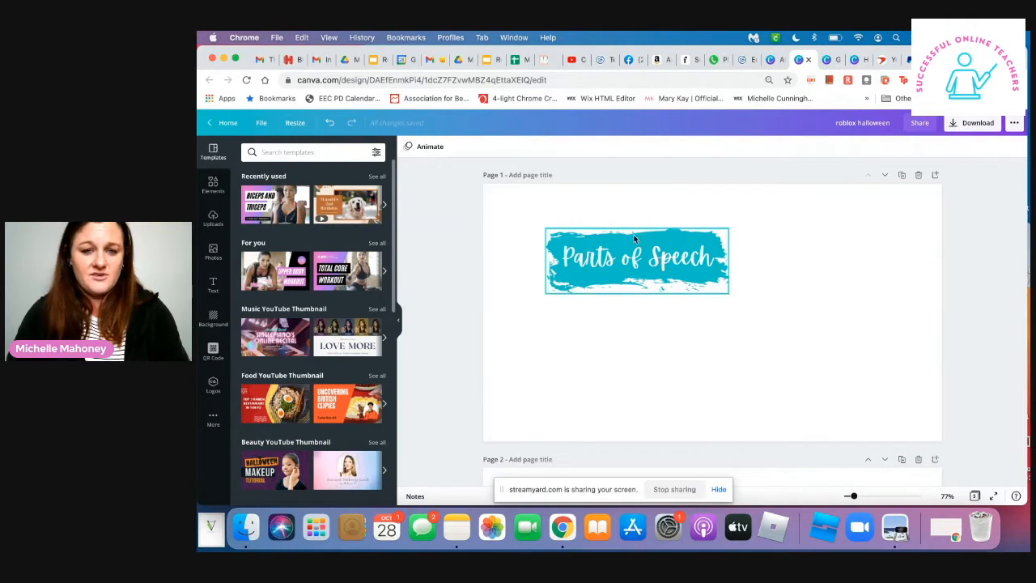
- Search the elements for "books" and place the tall book stack graphic below the title's left part
{"action": "left_click", "coordinate": [213, 185]}
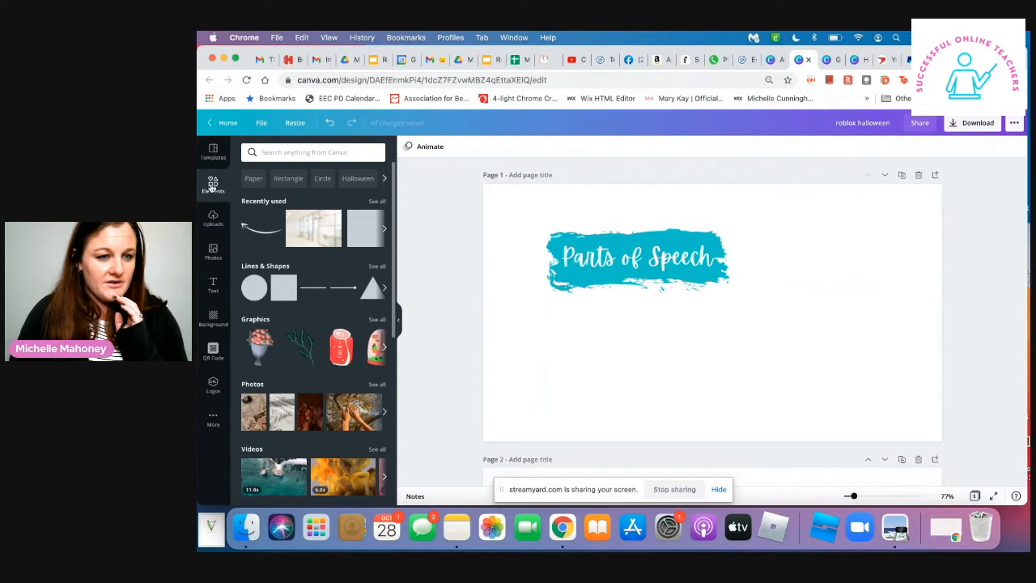
{"action": "left_click", "coordinate": [283, 152]}
{"action": "type", "text": "books"}
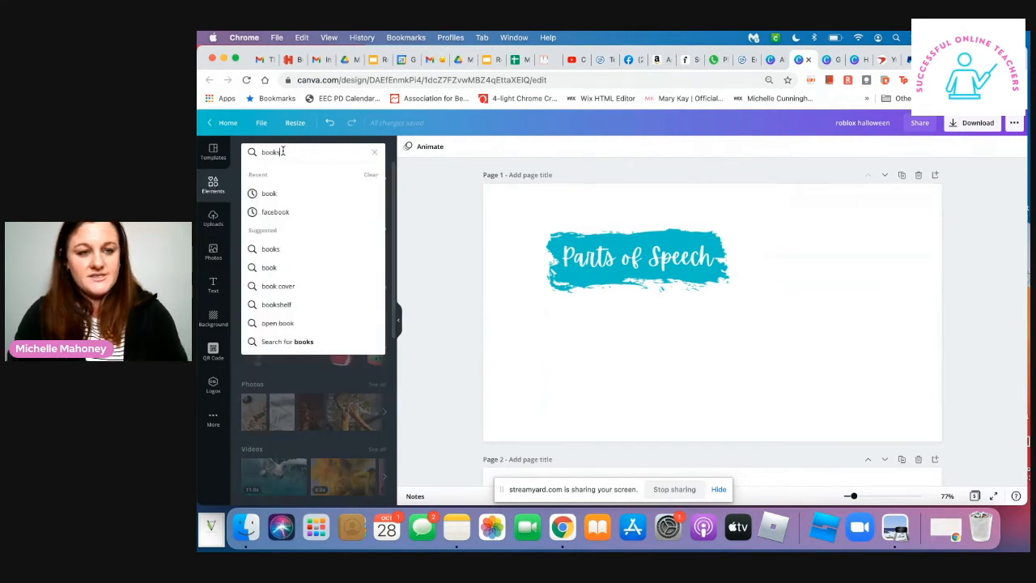
{"action": "key", "text": "Return"}
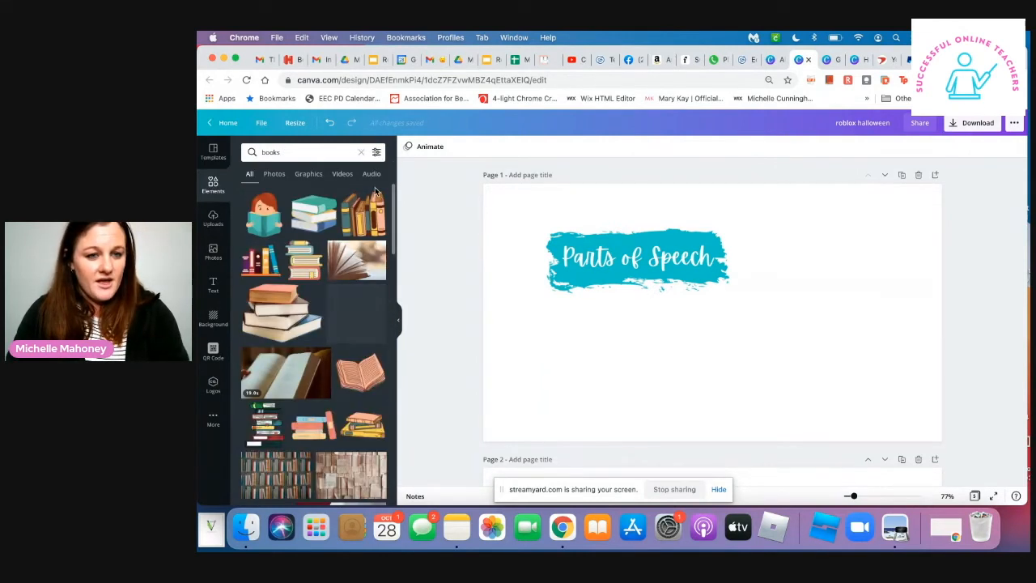
{"action": "left_click", "coordinate": [263, 422]}
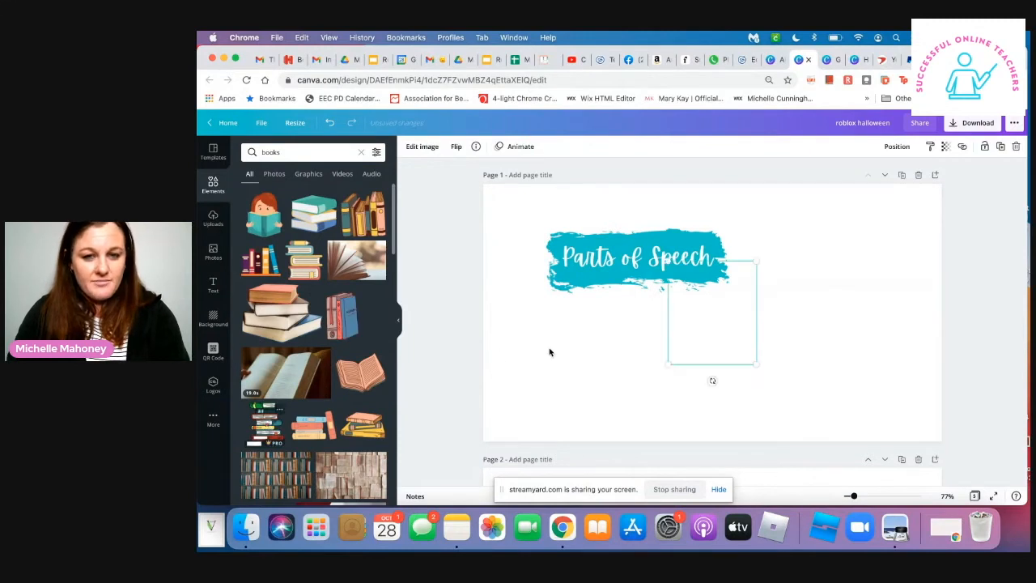
{"action": "left_click_drag", "start_coordinate": [672, 328], "coordinate": [558, 346]}
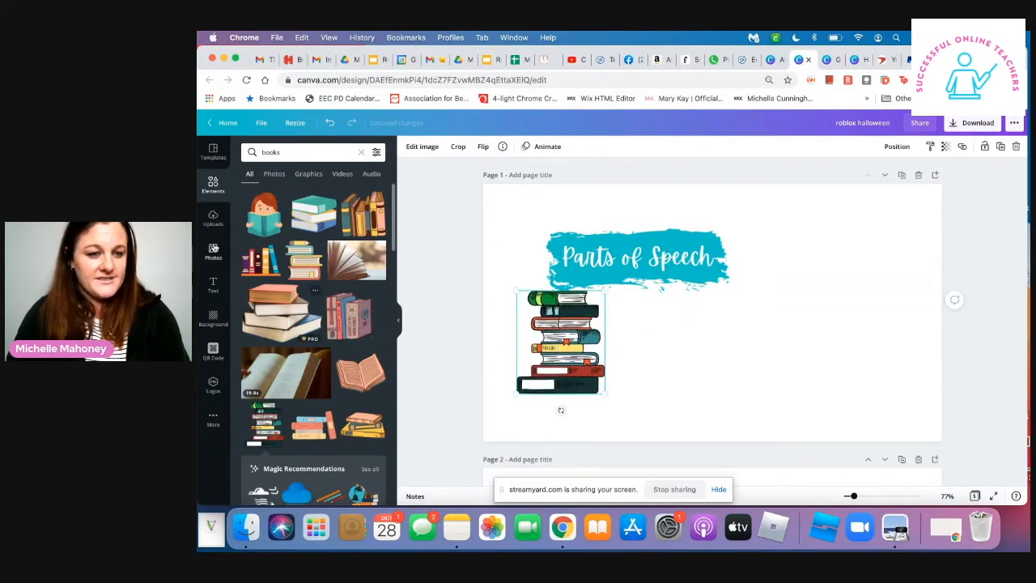
- Search the elements for "writing" and set the photo of hands writing in a notebook as page 1's background
{"action": "triple_click", "coordinate": [296, 153]}
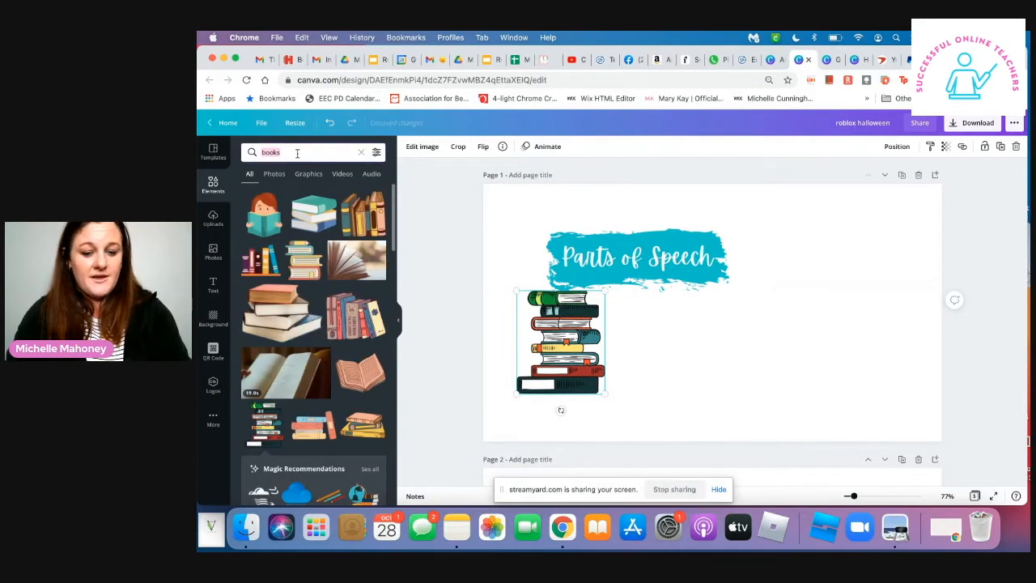
{"action": "type", "text": "writing"}
{"action": "key", "text": "Return"}
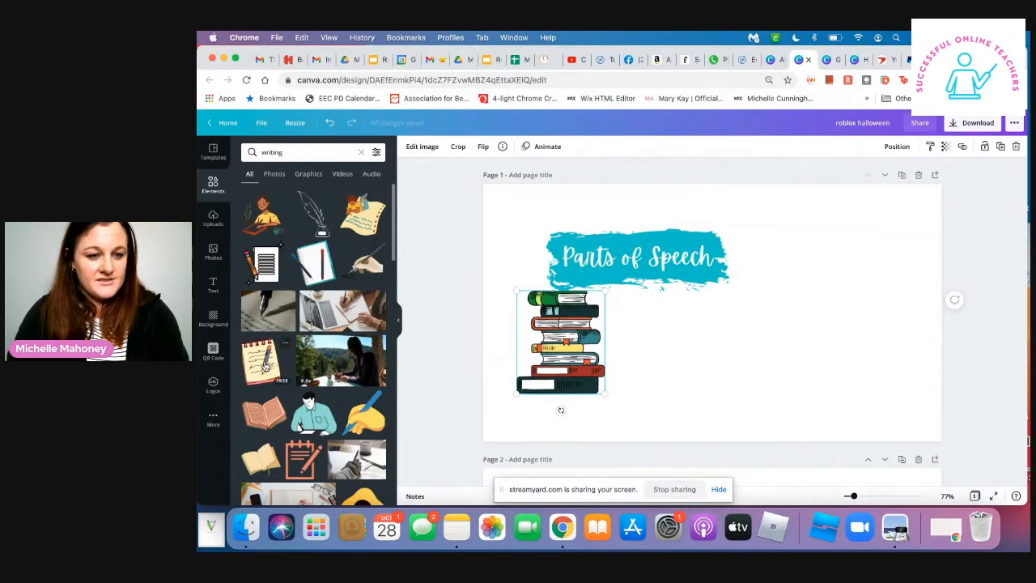
{"action": "scroll", "coordinate": [267, 356], "scroll_direction": "down", "scroll_amount": 5}
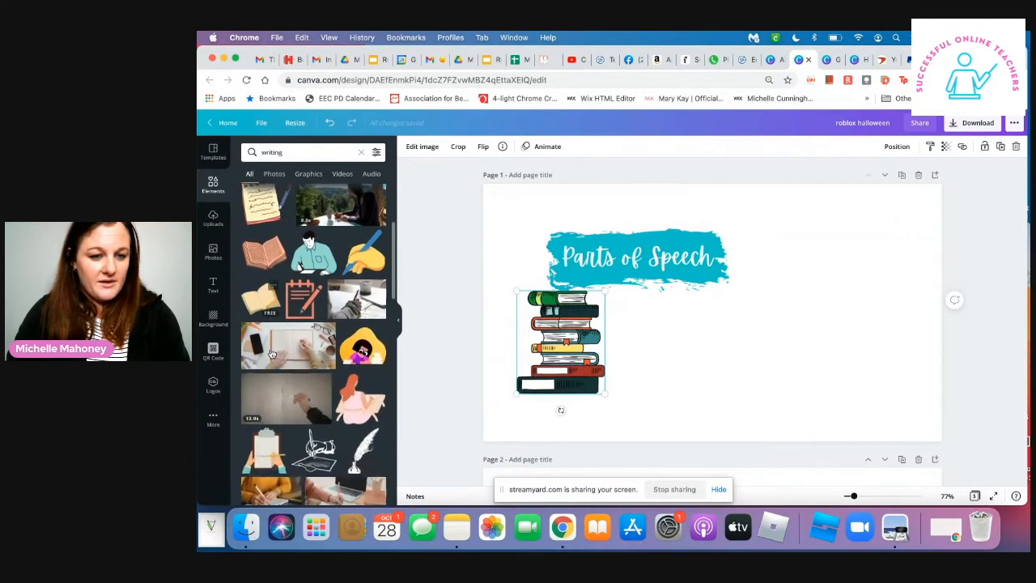
{"action": "left_click", "coordinate": [276, 344]}
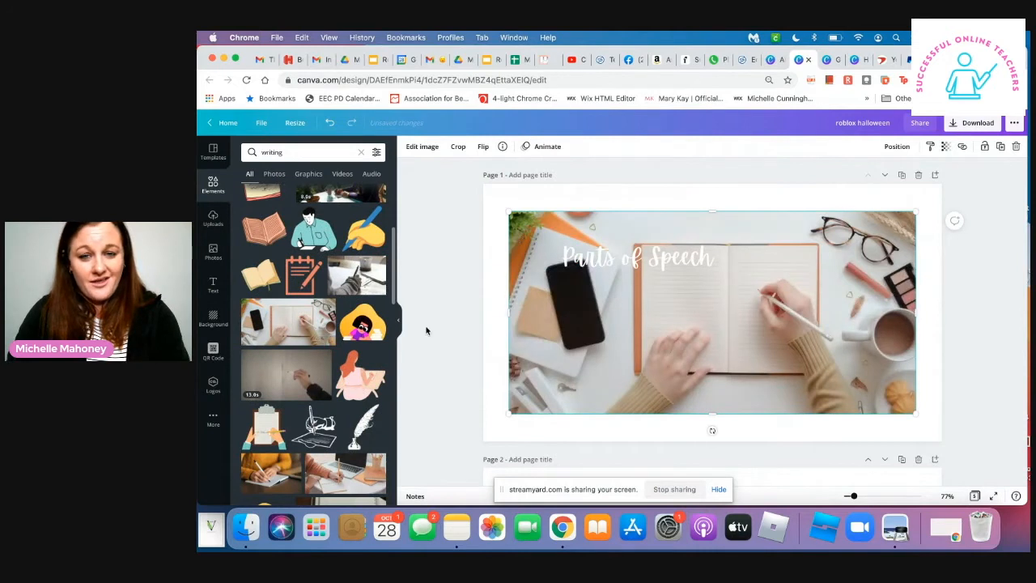
{"action": "key", "text": "super+z"}
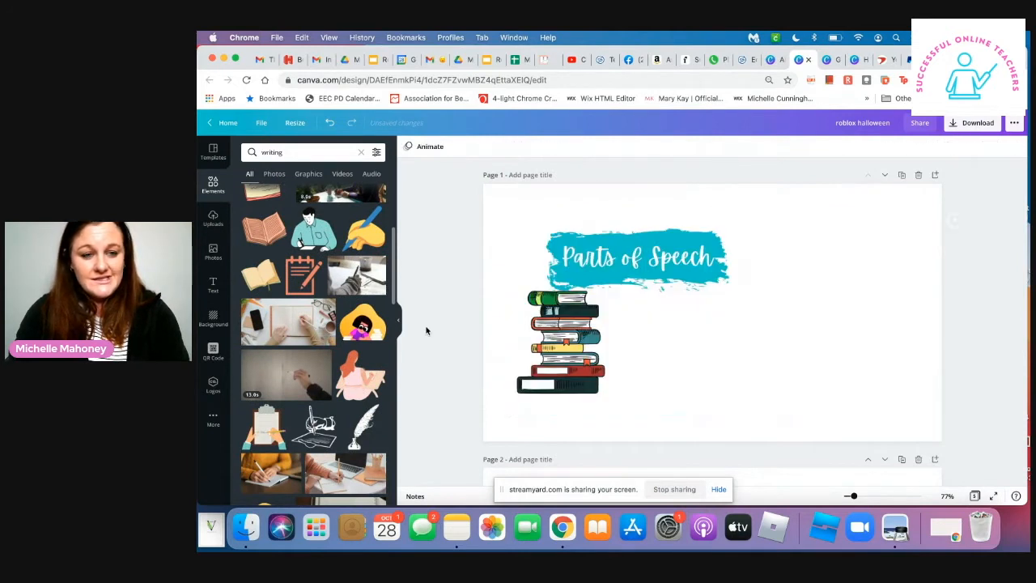
{"action": "left_click_drag", "start_coordinate": [333, 324], "coordinate": [498, 391]}
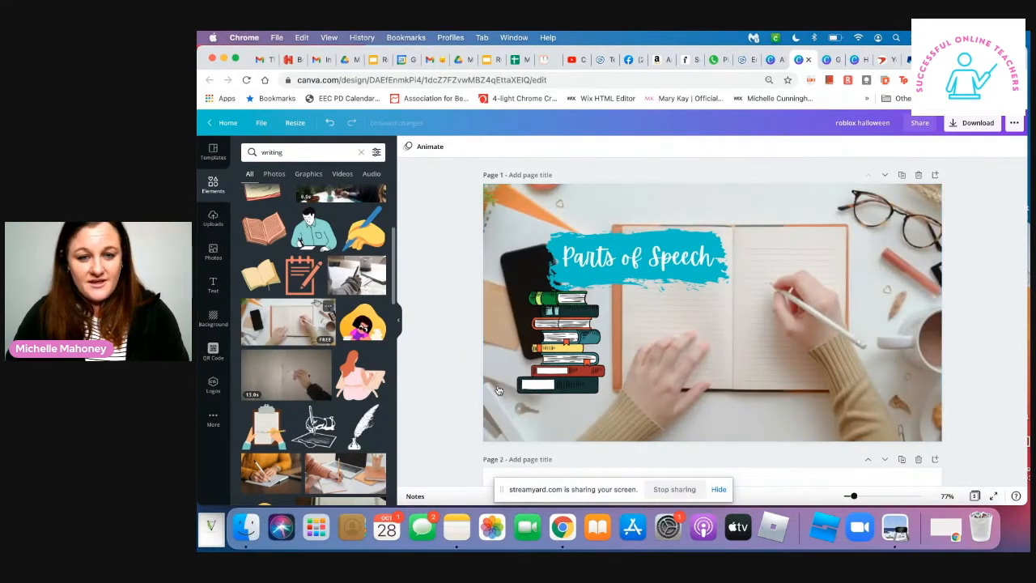
- Delete the teal brush stroke and move the "Parts of Speech" title above the notebook
{"action": "left_click", "coordinate": [590, 242]}
{"action": "key", "text": "Delete"}
{"action": "mouse_move", "coordinate": [600, 267]}
{"action": "left_mouse_down"}
{"action": "mouse_move", "coordinate": [701, 210]}
{"action": "mouse_move", "coordinate": [676, 215]}
{"action": "mouse_move", "coordinate": [674, 231]}
{"action": "mouse_move", "coordinate": [675, 219]}
{"action": "left_mouse_up"}
- Try the brand kit's pink on the "Parts of Speech" title, and recolour it with the brand kit's light blue
{"action": "left_click", "coordinate": [549, 148]}
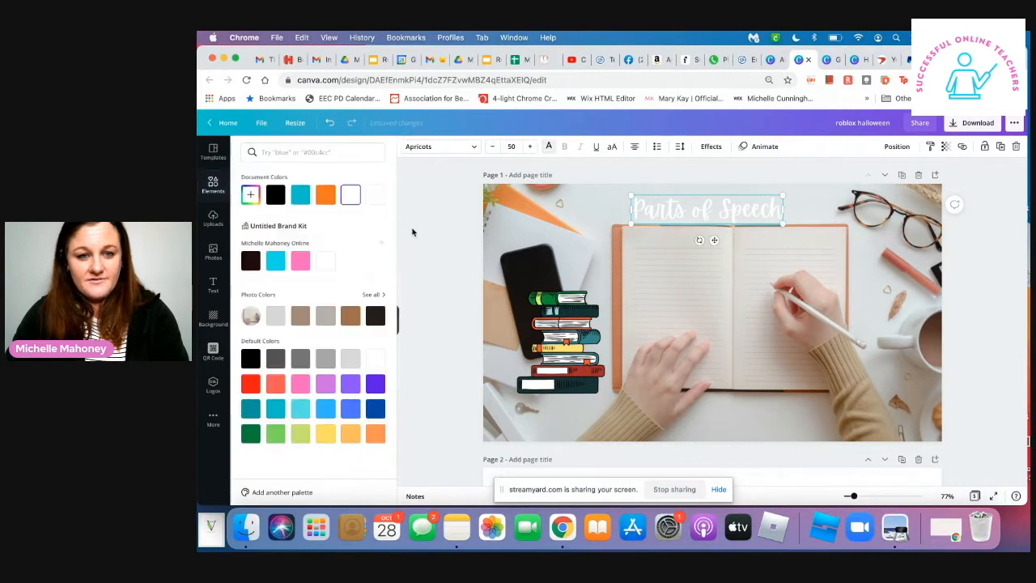
{"action": "left_click", "coordinate": [300, 260]}
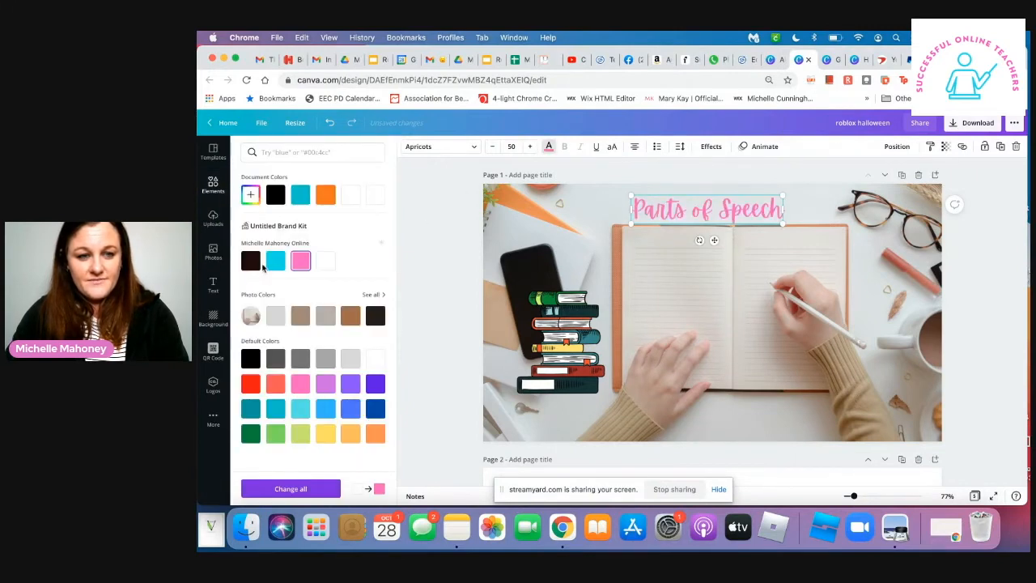
{"action": "left_click", "coordinate": [273, 263]}
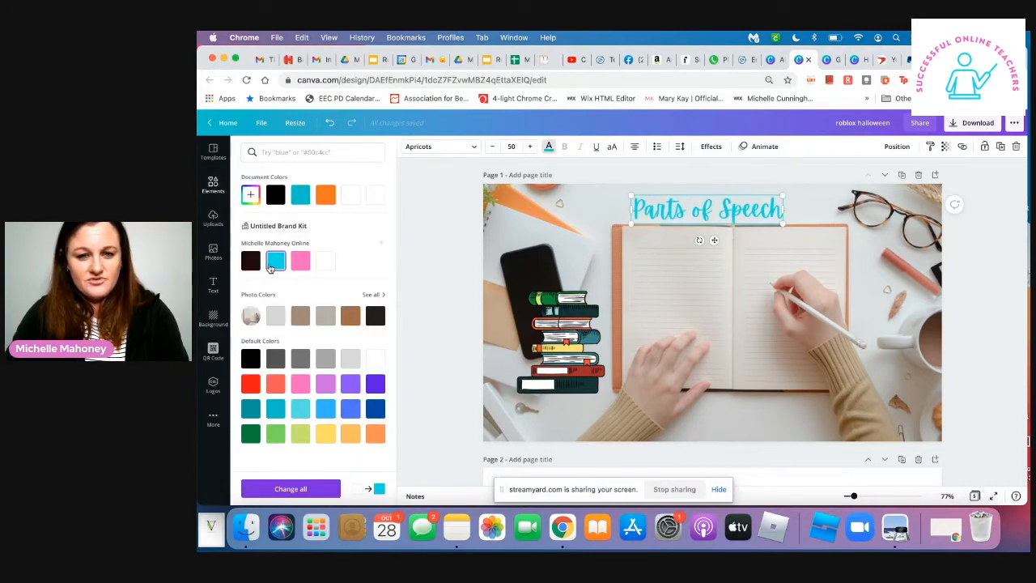
- Delete the book stack graphic and move the title onto the upper part of the open notebook pages
{"action": "left_click", "coordinate": [564, 363]}
{"action": "key", "text": "Delete"}
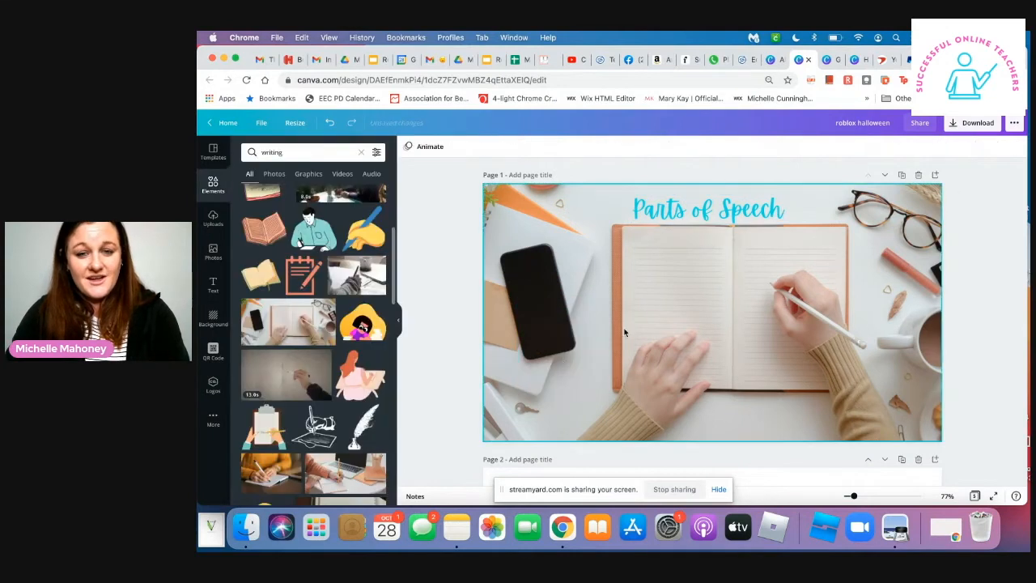
{"action": "left_click_drag", "start_coordinate": [722, 225], "coordinate": [727, 268]}
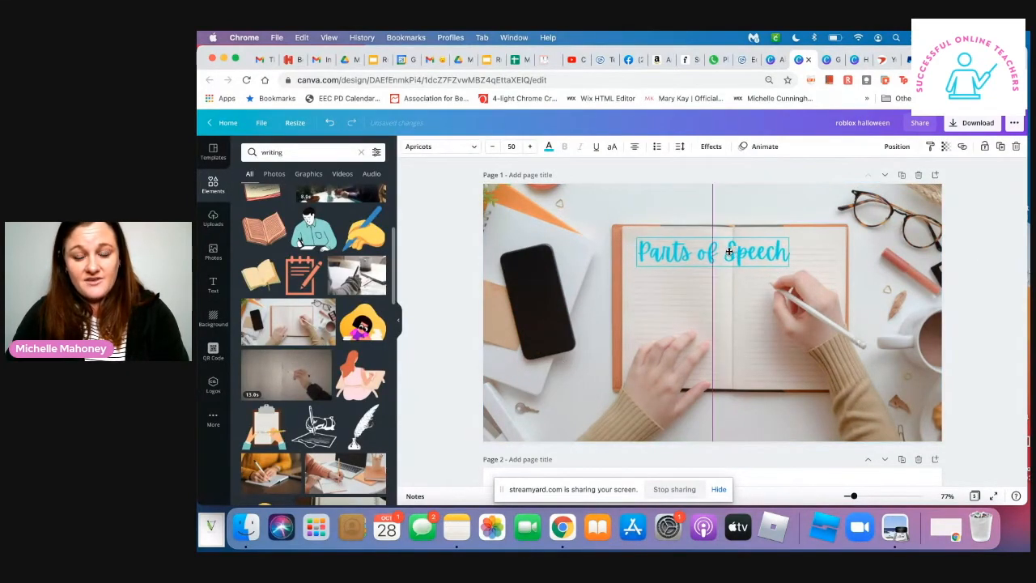
{"action": "left_click", "coordinate": [714, 270]}
{"action": "left_click_drag", "start_coordinate": [755, 259], "coordinate": [769, 252]}
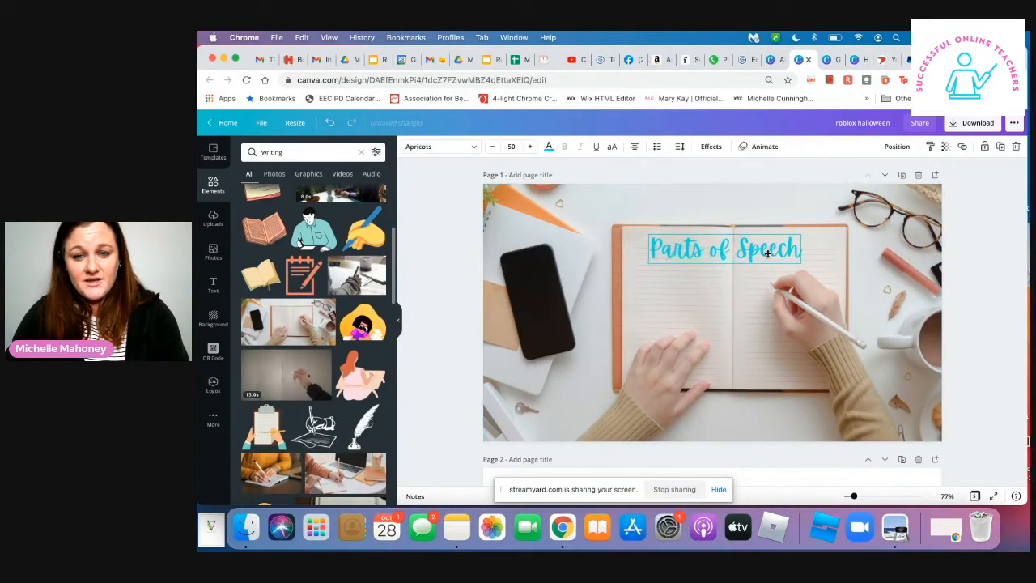
- Delete the notebook background photo and look through more "writing" results for a replacement
{"action": "left_click", "coordinate": [749, 213]}
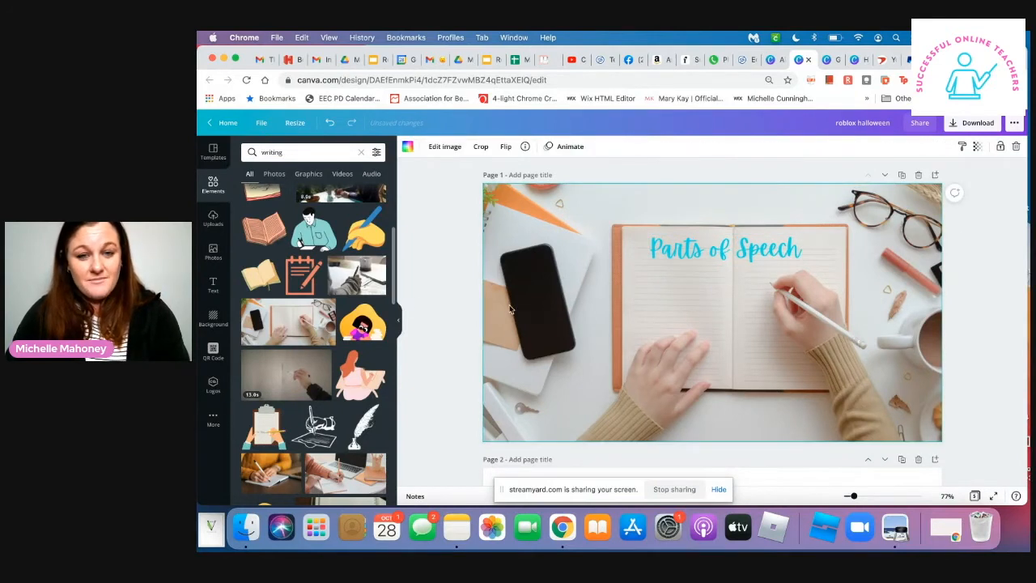
{"action": "key", "text": "Delete"}
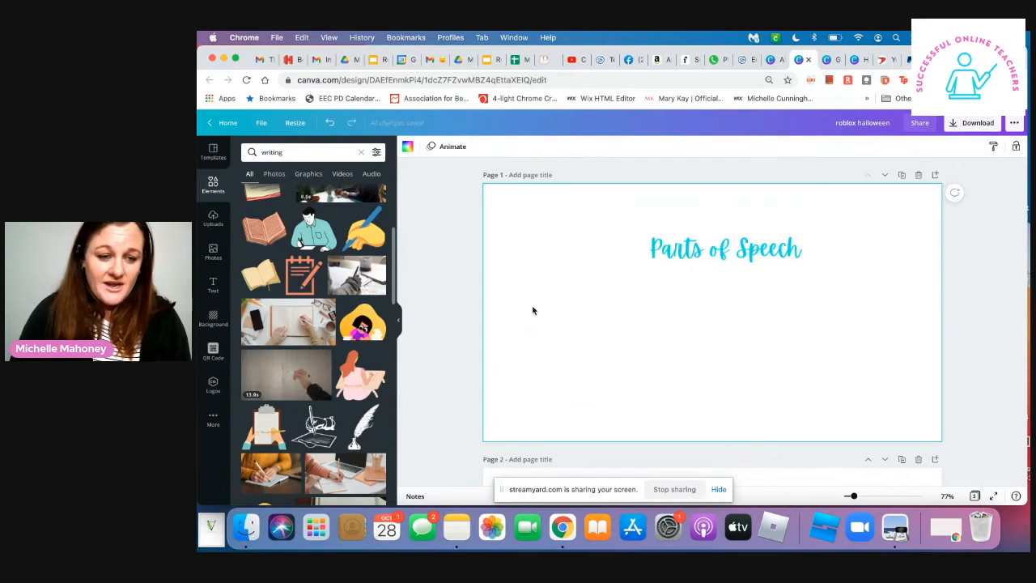
{"action": "scroll", "coordinate": [323, 388], "scroll_direction": "down", "scroll_amount": 8}
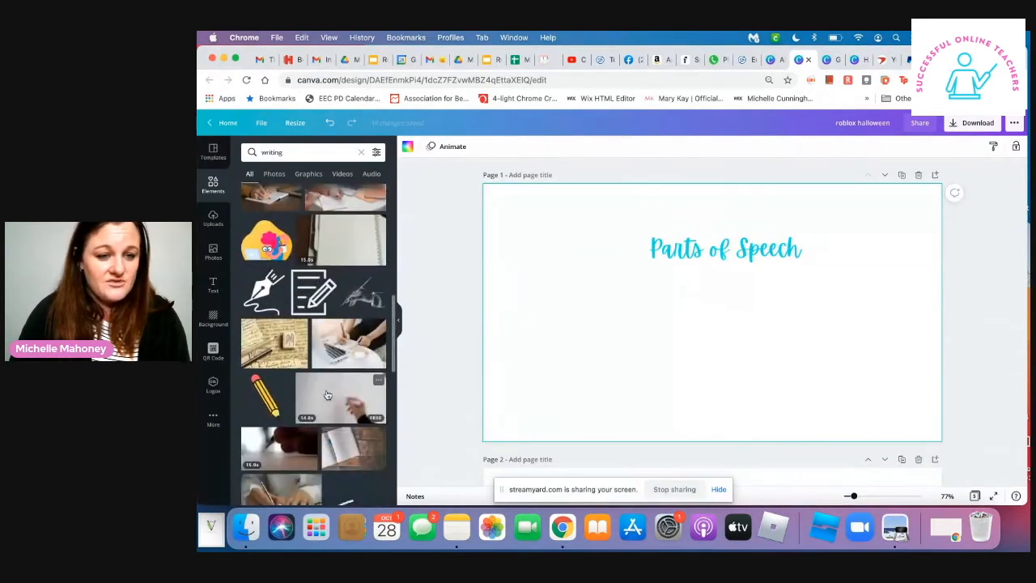
{"action": "scroll", "coordinate": [327, 395], "scroll_direction": "down", "scroll_amount": 3}
{"action": "scroll", "coordinate": [328, 394], "scroll_direction": "down", "scroll_amount": 5}
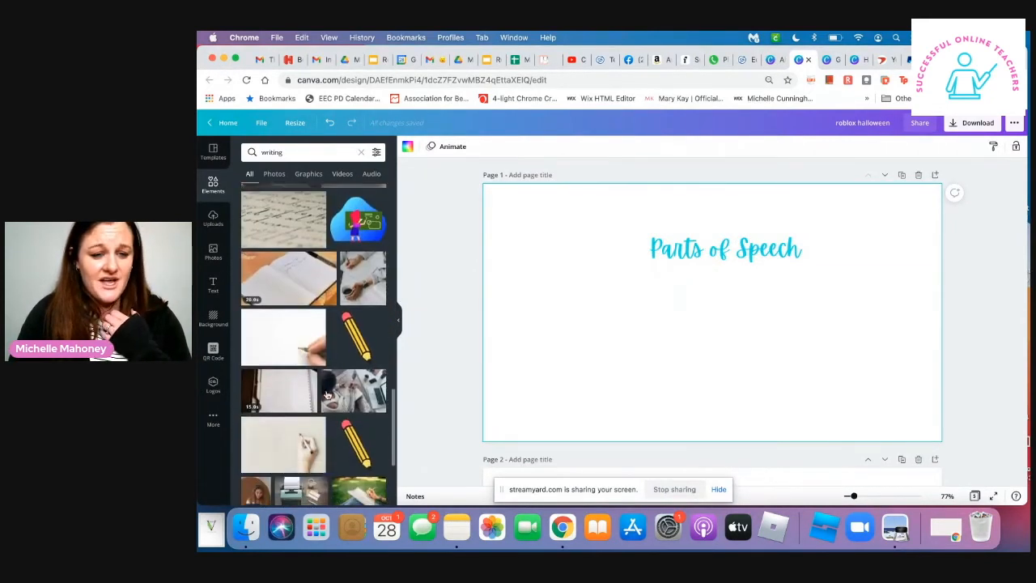
{"action": "scroll", "coordinate": [328, 395], "scroll_direction": "down", "scroll_amount": 10}
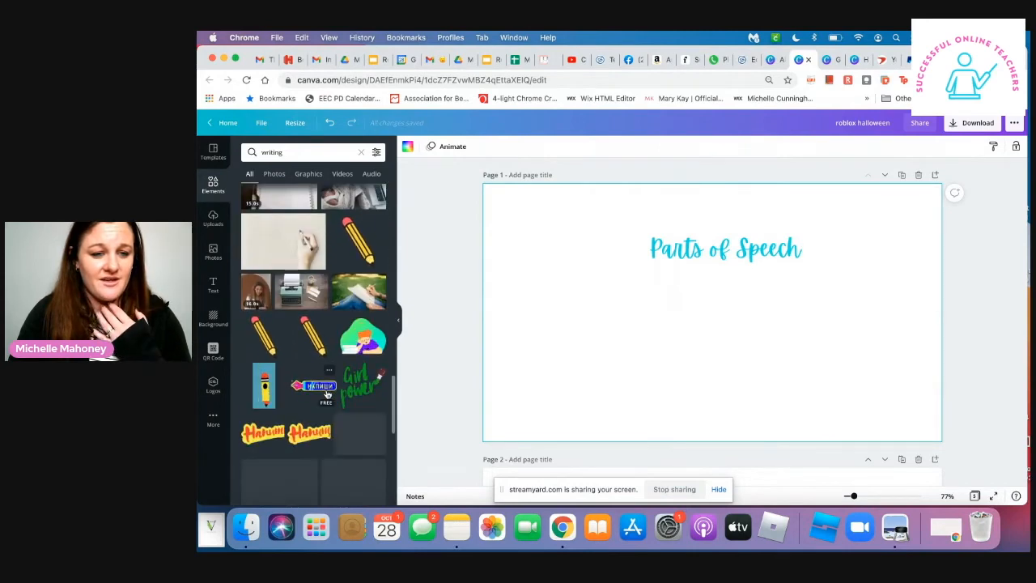
- Search the elements for "kids writing" and set the classroom photo of children writing as page 1's background
{"action": "left_click", "coordinate": [303, 153]}
{"action": "key", "text": "super+a"}
{"action": "type", "text": "kids writing"}
{"action": "key", "text": "Return"}
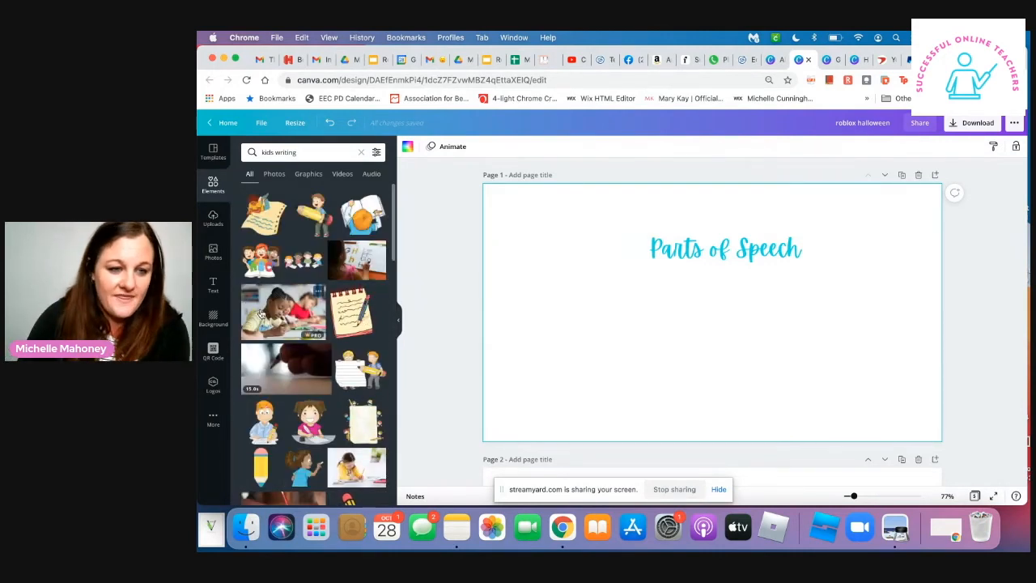
{"action": "left_click_drag", "start_coordinate": [324, 310], "coordinate": [490, 308]}
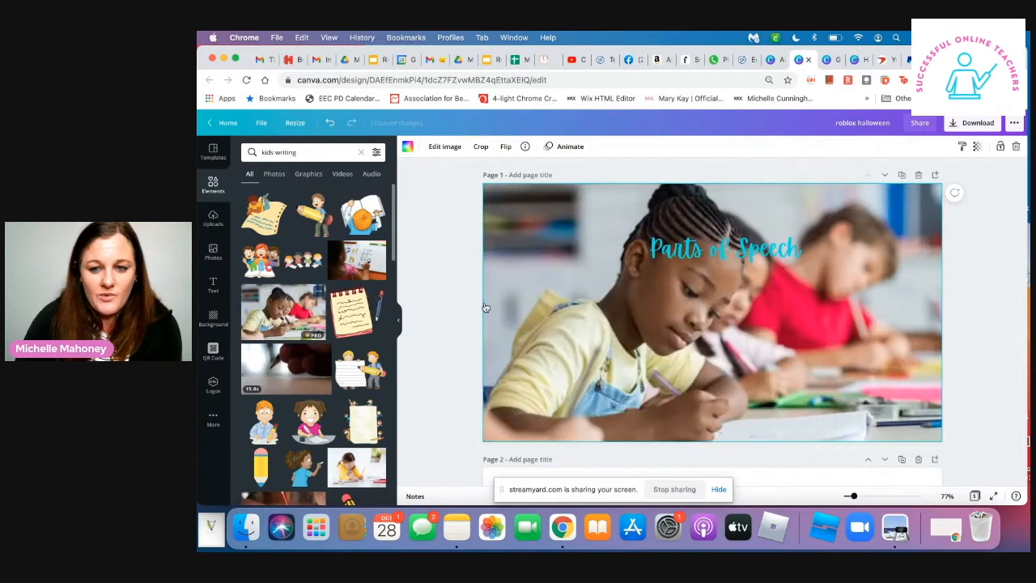
- Try the "Parts of Speech" title lower over the classroom photo, and delete it from page 1
{"action": "left_click", "coordinate": [766, 251]}
{"action": "left_click_drag", "start_coordinate": [755, 249], "coordinate": [703, 313]}
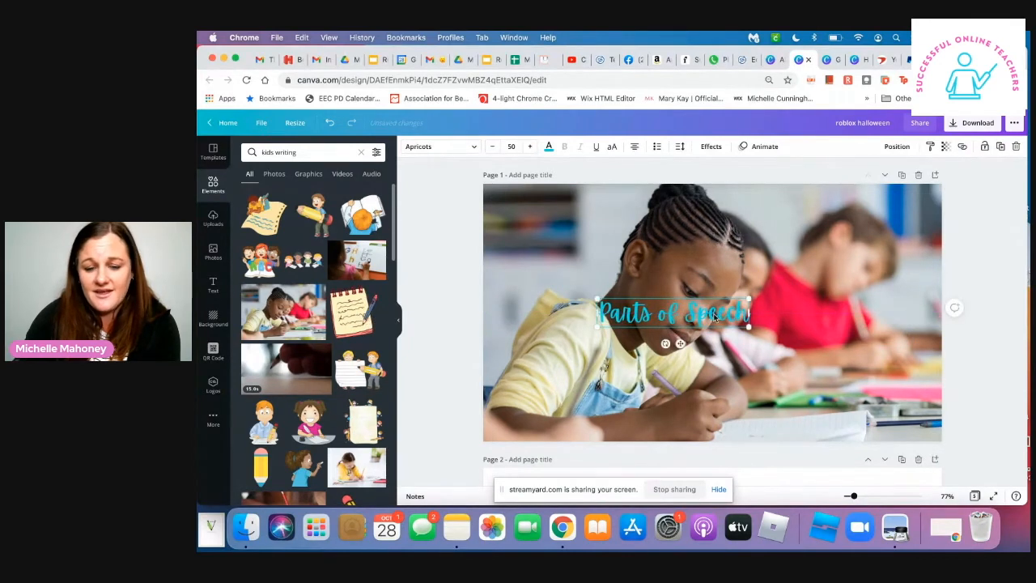
{"action": "key", "text": "Delete"}
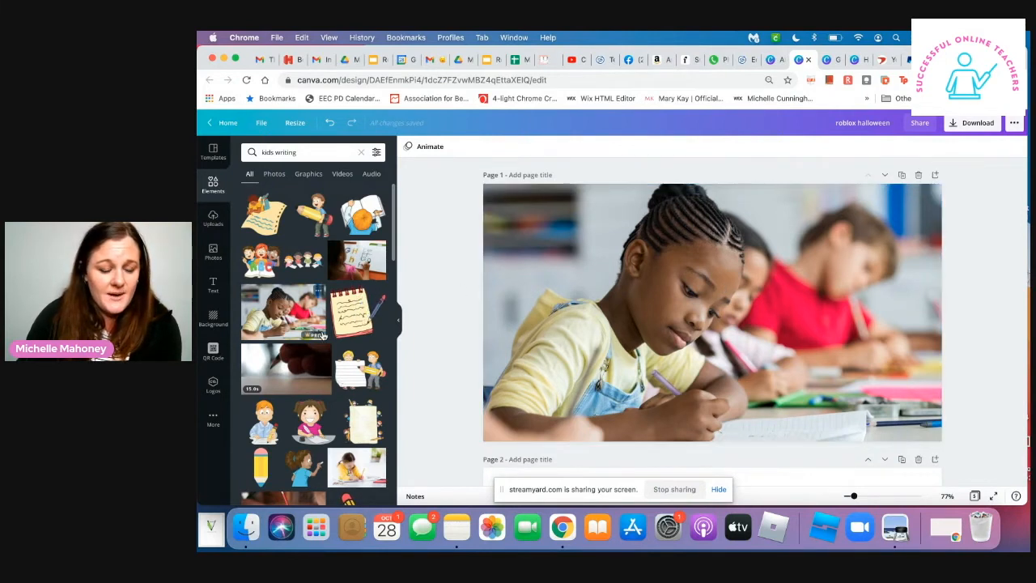
- Replace page 1's classroom photo background with the "kids writing" photo of a thinking girl in front of a chalkboard
{"action": "scroll", "coordinate": [322, 334], "scroll_direction": "down", "scroll_amount": 10}
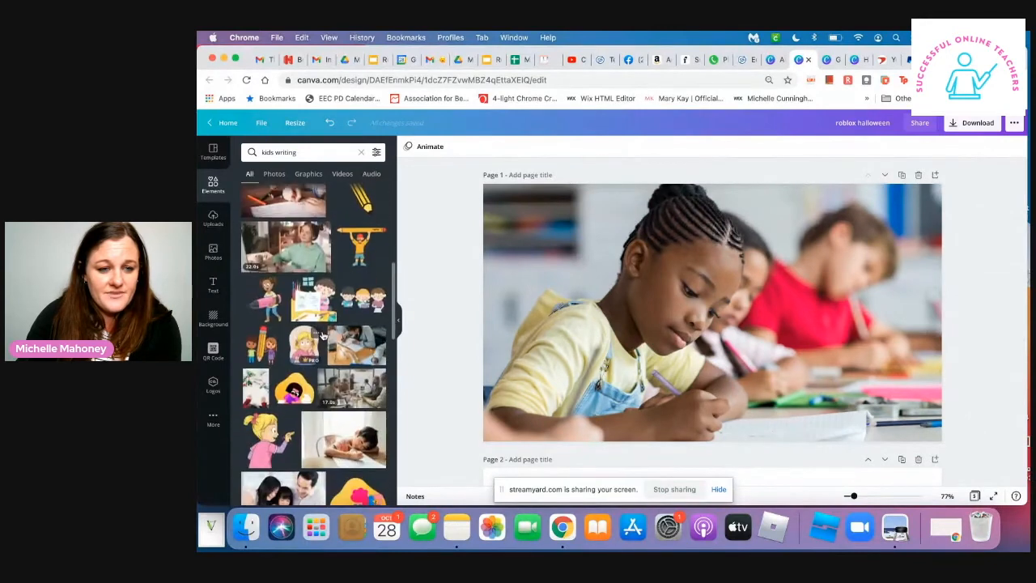
{"action": "scroll", "coordinate": [323, 334], "scroll_direction": "down", "scroll_amount": 10}
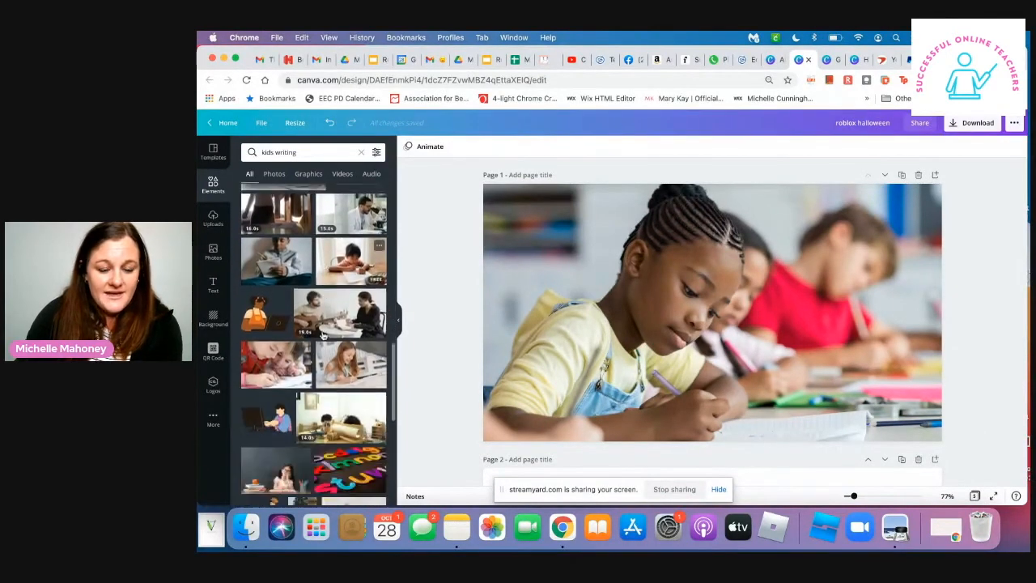
{"action": "scroll", "coordinate": [323, 334], "scroll_direction": "down", "scroll_amount": 8}
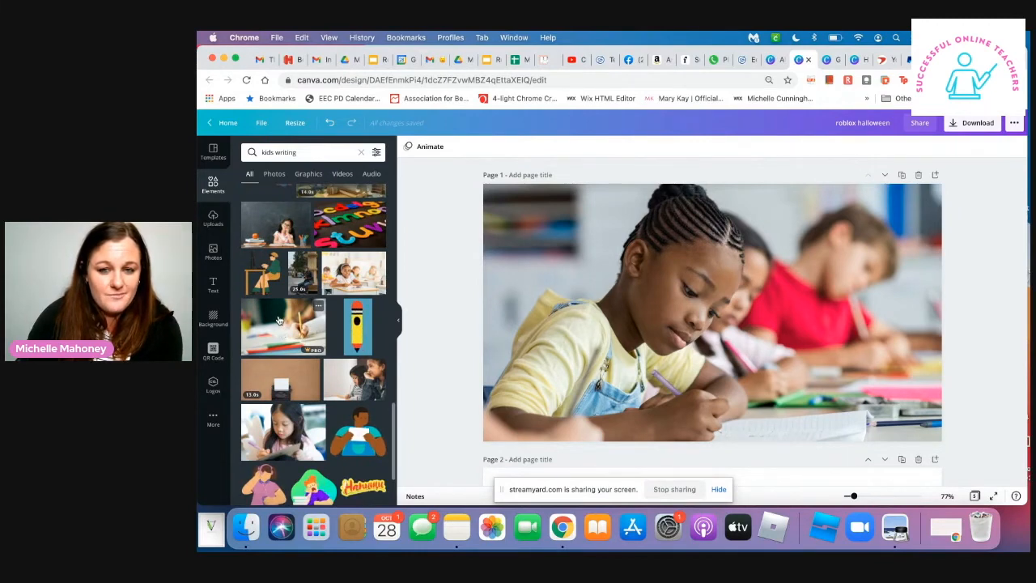
{"action": "left_click", "coordinate": [272, 231]}
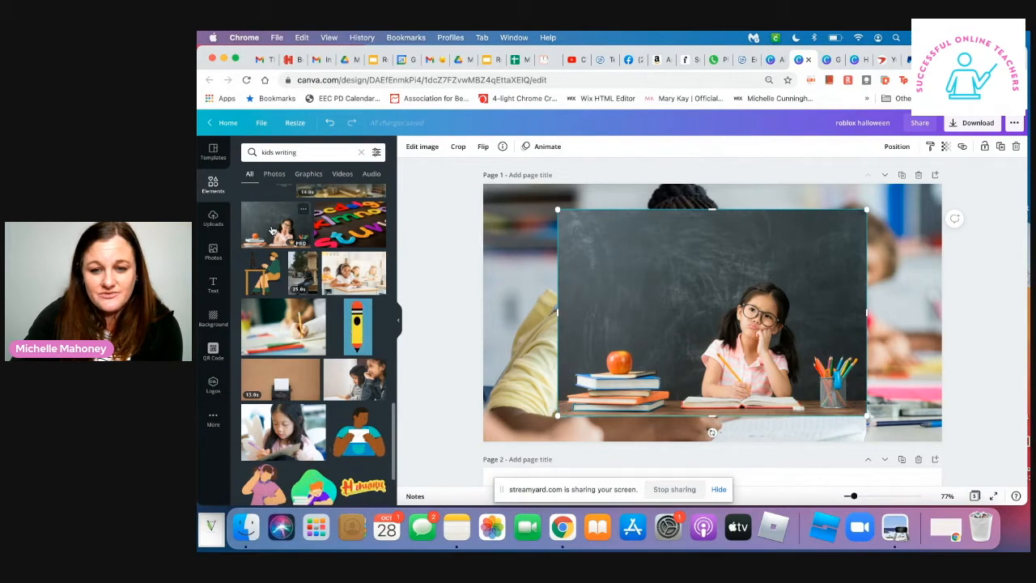
{"action": "left_click", "coordinate": [500, 280]}
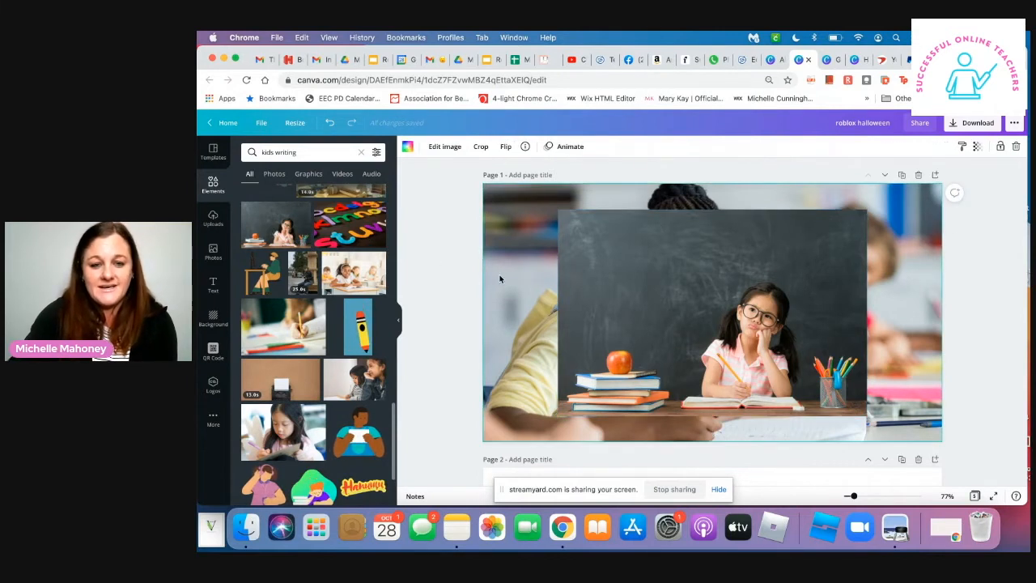
{"action": "key", "text": "Delete"}
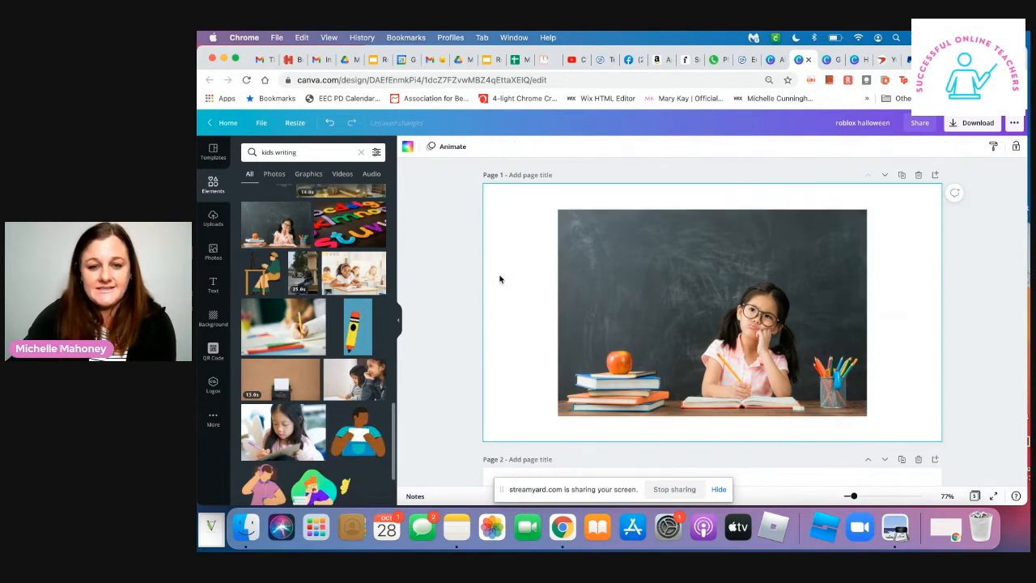
{"action": "left_click", "coordinate": [566, 270]}
{"action": "key", "text": "Delete"}
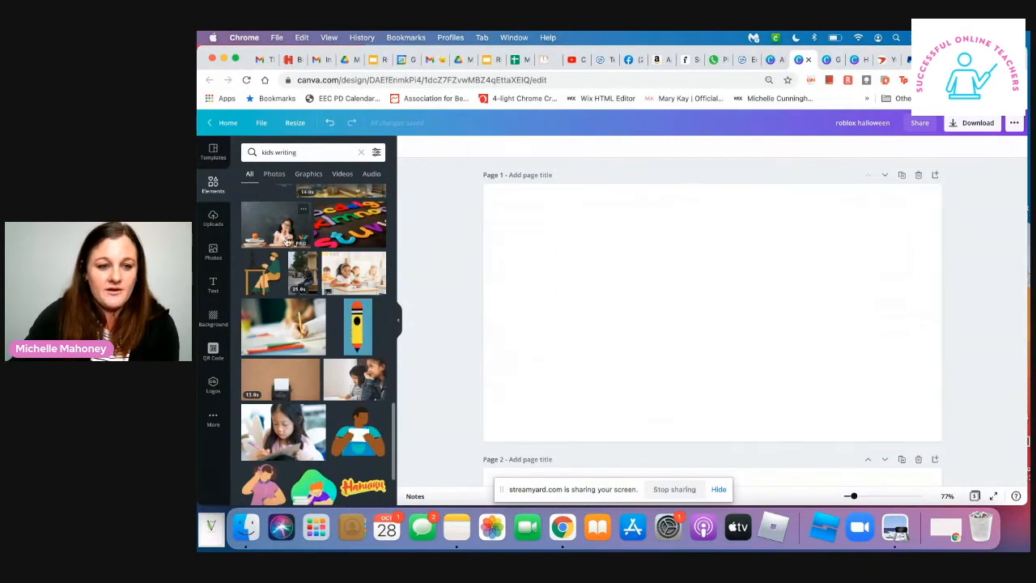
{"action": "left_click_drag", "start_coordinate": [416, 248], "coordinate": [500, 270]}
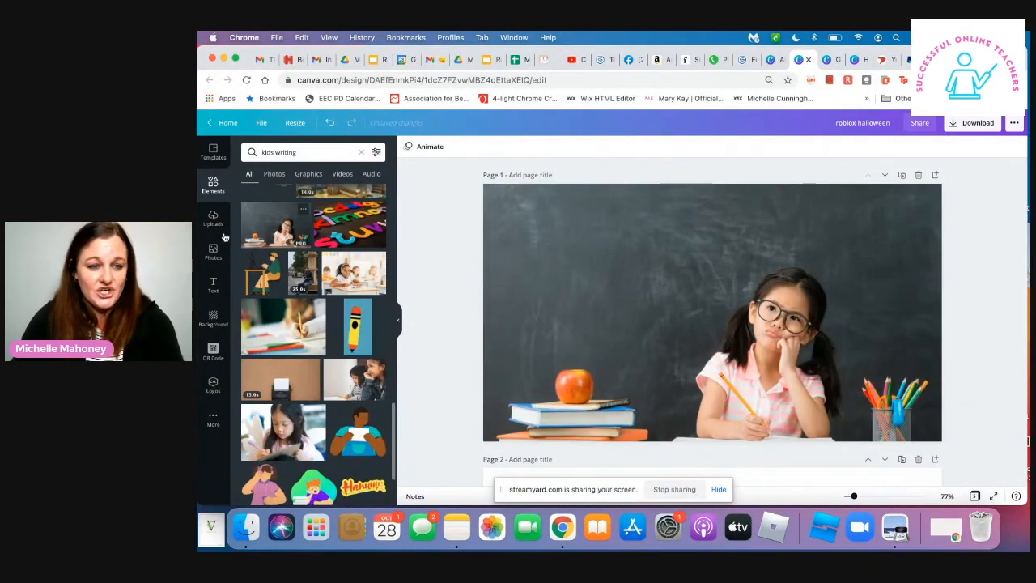
- Add "Parts of Speech" as body text, enlarge it to about size 41, and place it on the upper chalkboard
{"action": "left_click", "coordinate": [213, 285]}
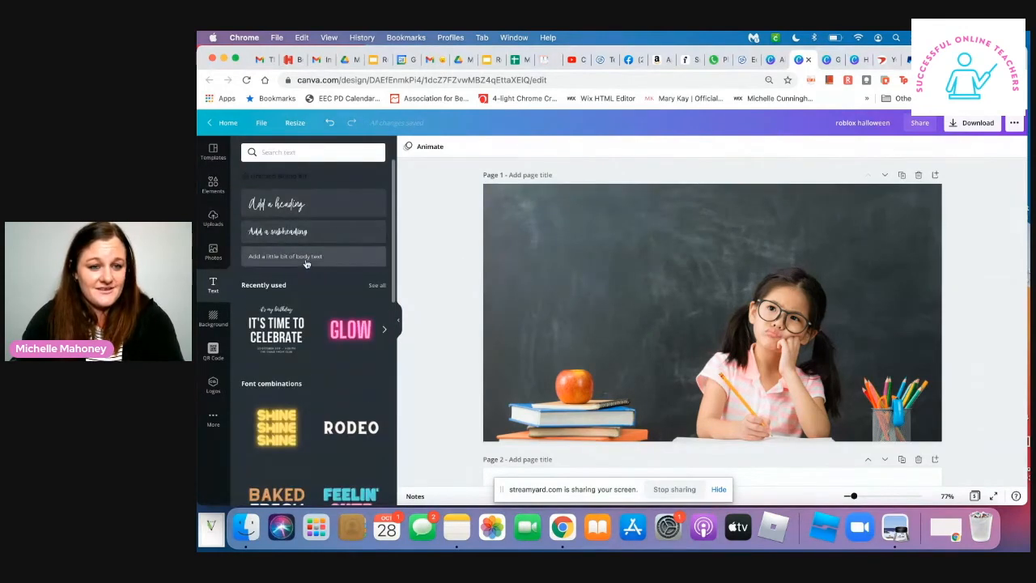
{"action": "left_click", "coordinate": [308, 257]}
{"action": "type", "text": "Parts"}
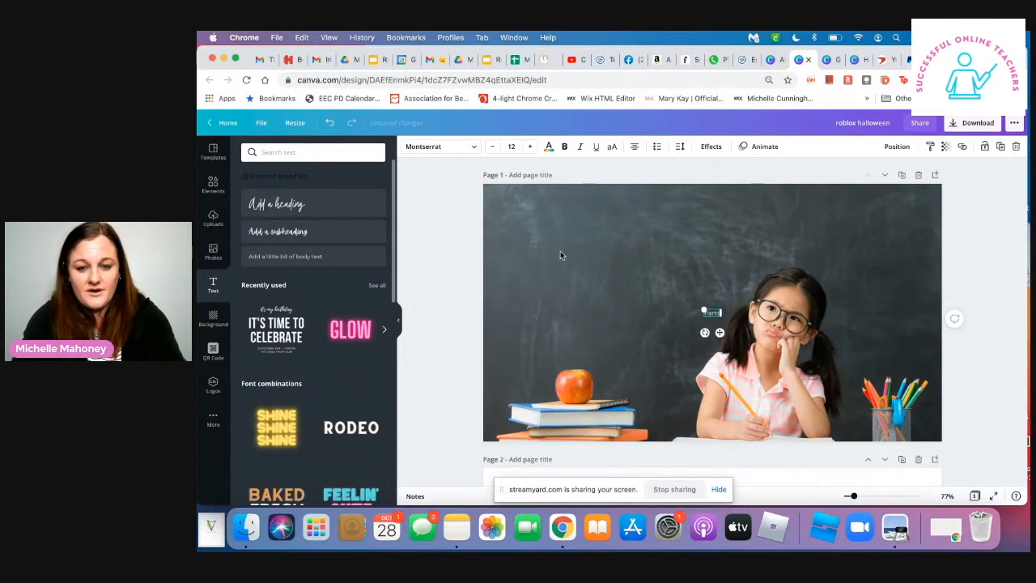
{"action": "type", "text": " of Speech"}
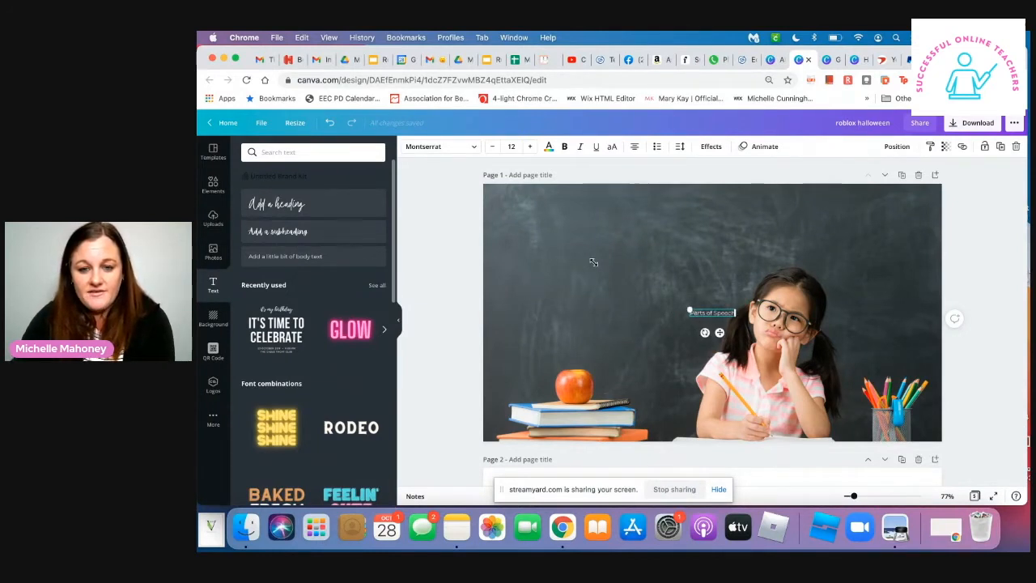
{"action": "left_click_drag", "start_coordinate": [594, 262], "coordinate": [581, 294]}
{"action": "left_click_drag", "start_coordinate": [665, 331], "coordinate": [621, 276]}
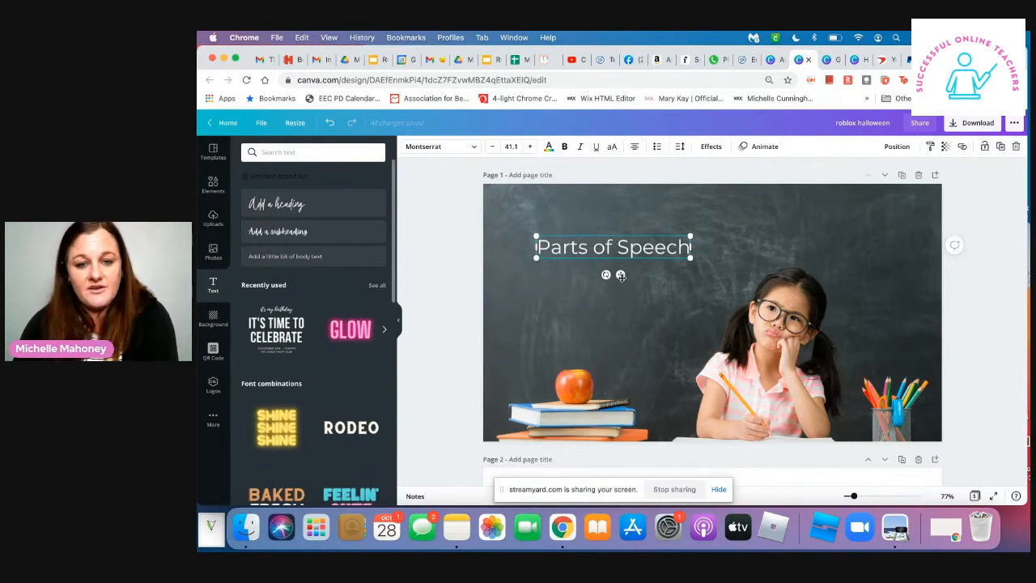
- Move the "Parts of Speech" title slightly higher on the chalkboard and enlarge it to about size 45
{"action": "left_click", "coordinate": [626, 299]}
{"action": "left_click", "coordinate": [638, 246]}
{"action": "left_click", "coordinate": [567, 305]}
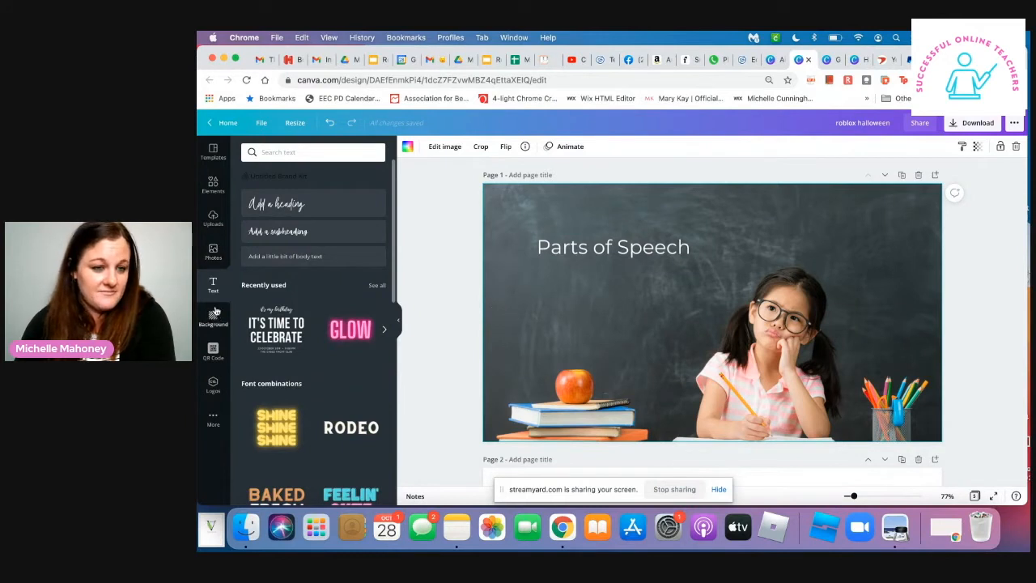
{"action": "left_click", "coordinate": [610, 247]}
{"action": "mouse_move", "coordinate": [610, 247]}
{"action": "left_mouse_down"}
{"action": "mouse_move", "coordinate": [628, 251]}
{"action": "mouse_move", "coordinate": [611, 235]}
{"action": "mouse_move", "coordinate": [607, 268]}
{"action": "mouse_move", "coordinate": [623, 235]}
{"action": "left_mouse_up"}
{"action": "left_click_drag", "start_coordinate": [706, 247], "coordinate": [672, 243]}
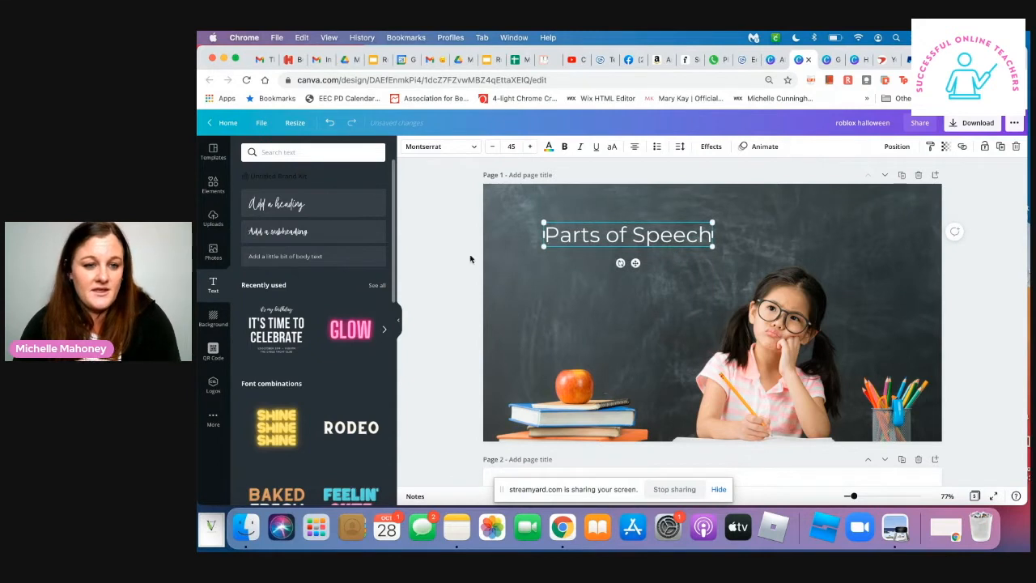
{"action": "left_click", "coordinate": [311, 256]}
{"action": "key", "text": "BackSpace"}
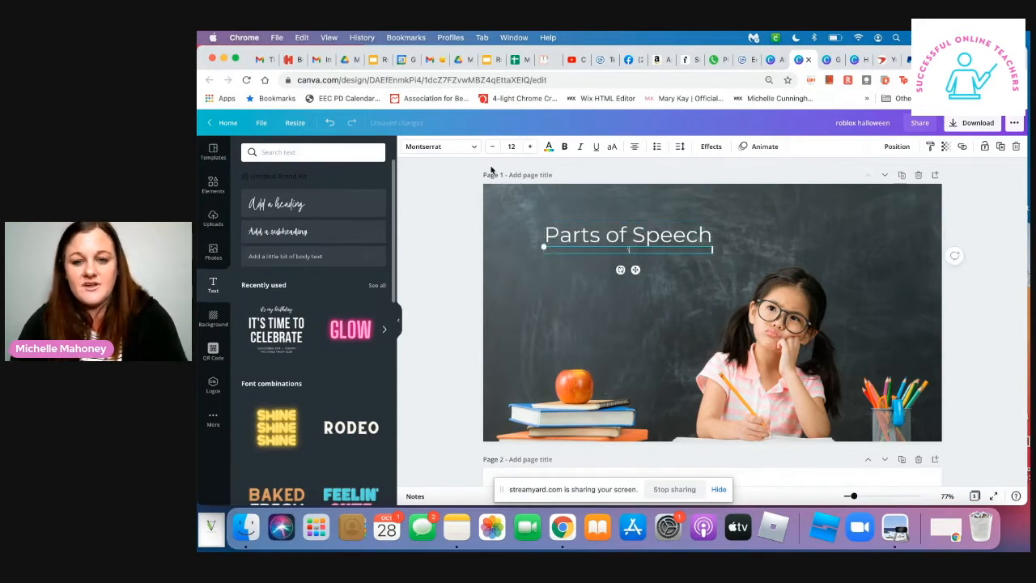
{"action": "left_click", "coordinate": [698, 239]}
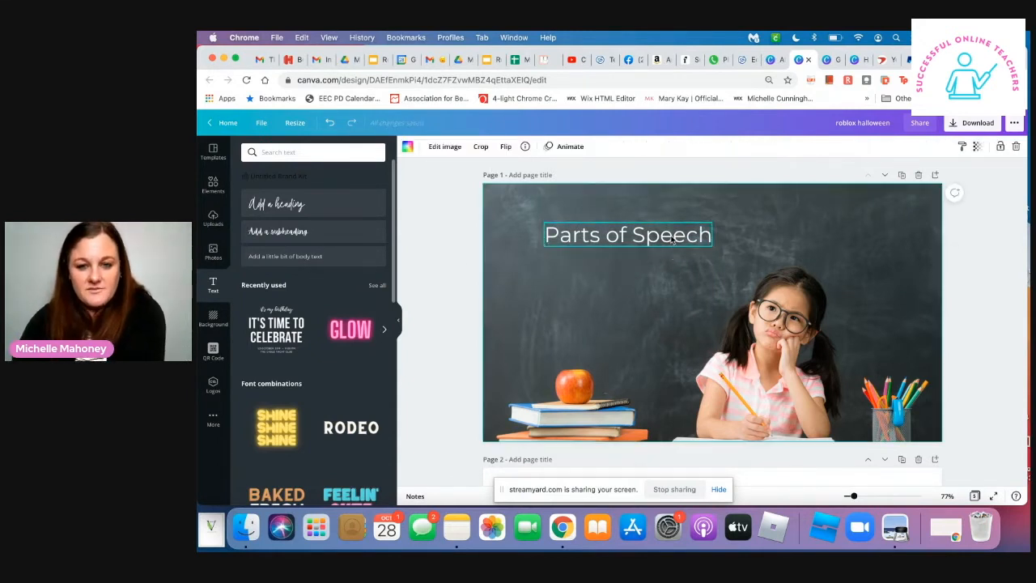
- Enlarge the "Parts of Speech" title to about size 52 and nudge its position above the girl
{"action": "mouse_move", "coordinate": [713, 247]}
{"action": "left_mouse_down"}
{"action": "mouse_move", "coordinate": [741, 253]}
{"action": "mouse_move", "coordinate": [730, 252]}
{"action": "left_mouse_up"}
{"action": "left_click", "coordinate": [649, 330]}
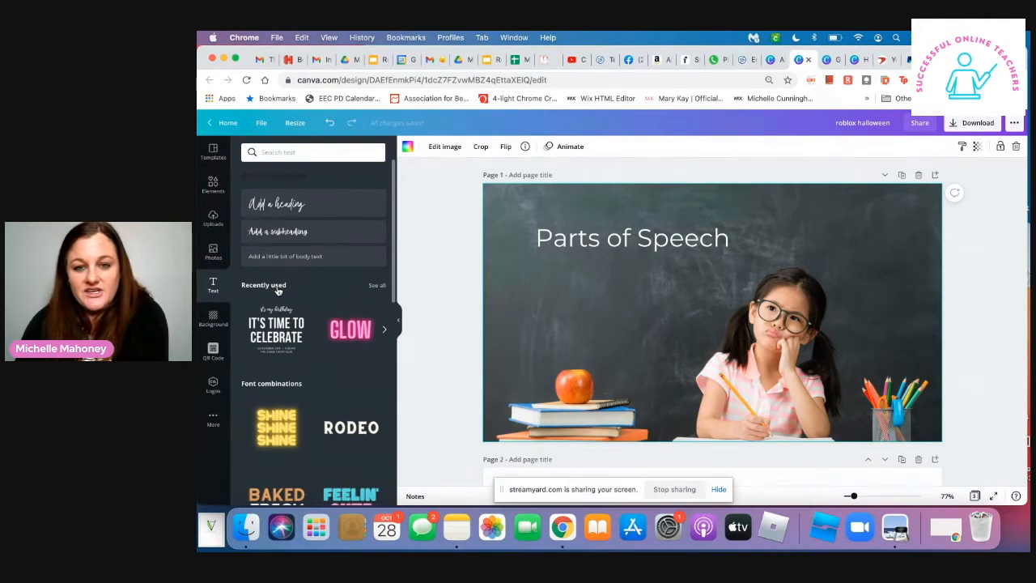
{"action": "left_click", "coordinate": [663, 242]}
{"action": "mouse_move", "coordinate": [663, 241]}
{"action": "left_mouse_down"}
{"action": "mouse_move", "coordinate": [710, 234]}
{"action": "mouse_move", "coordinate": [663, 239]}
{"action": "left_mouse_up"}
{"action": "left_click", "coordinate": [464, 260]}
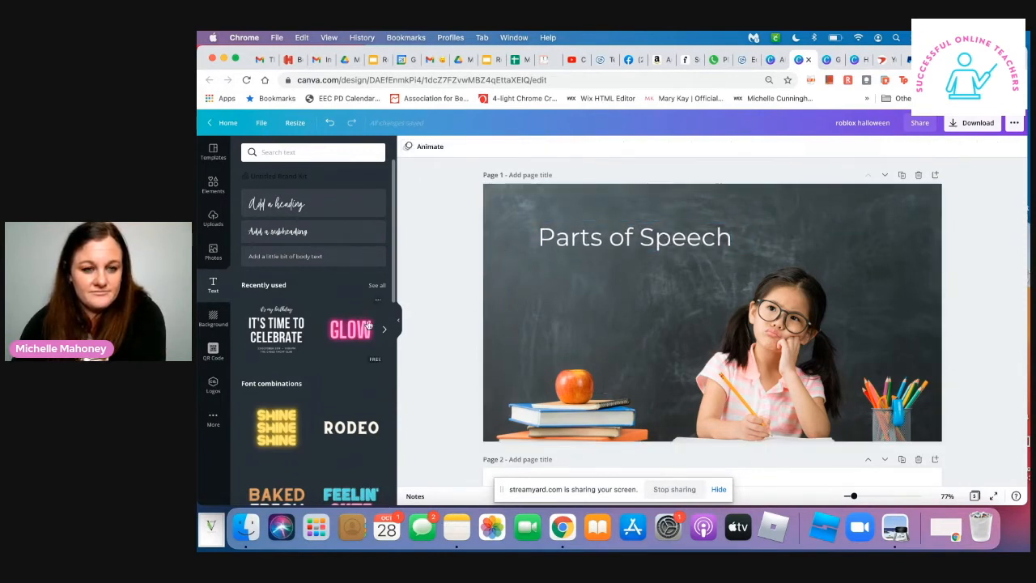
- Search the elements for "parts of speech" and look through the results for suitable graphics
{"action": "left_click", "coordinate": [218, 184]}
{"action": "left_click", "coordinate": [287, 152]}
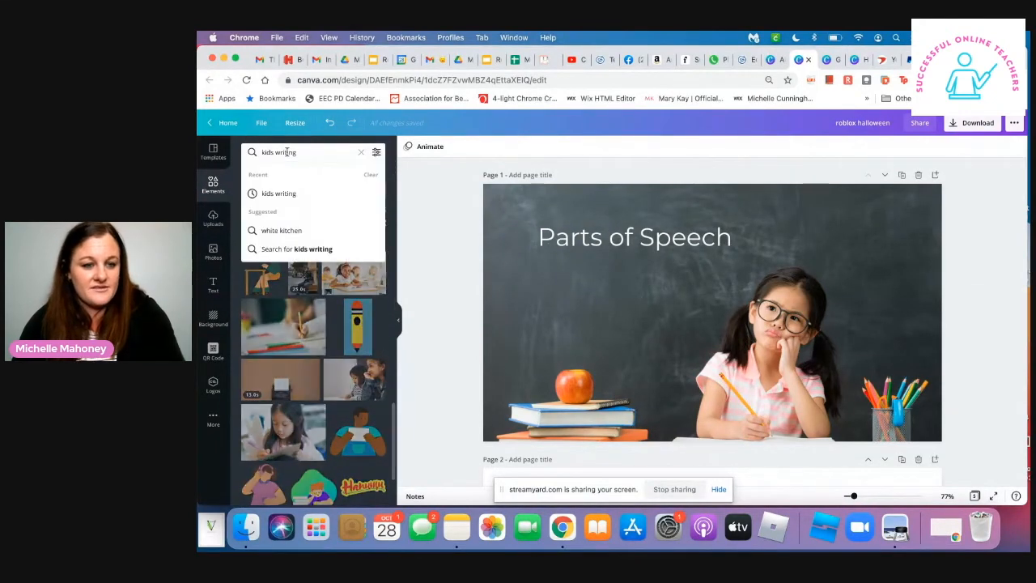
{"action": "triple_click", "coordinate": [287, 152]}
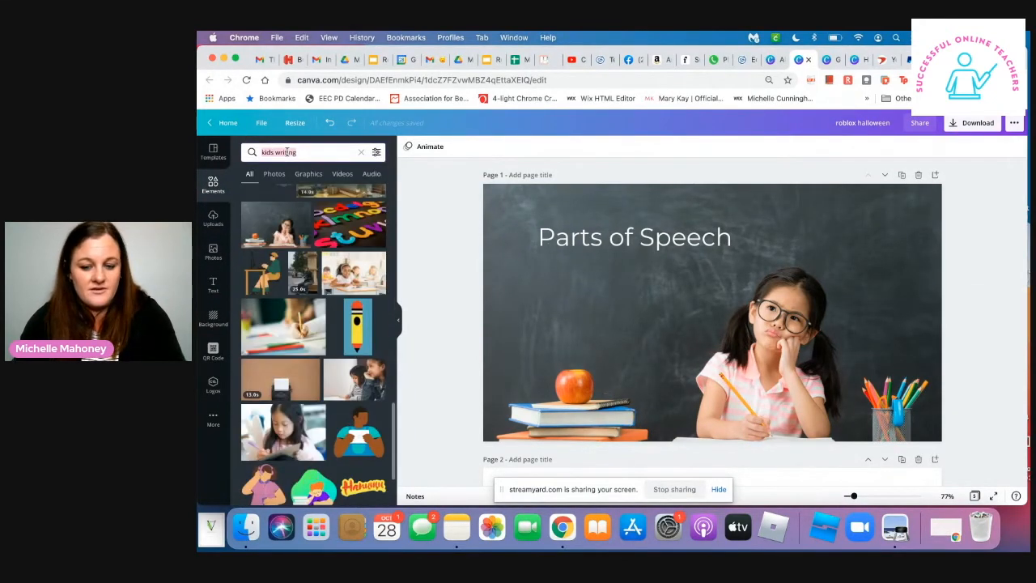
{"action": "type", "text": "parts of spee"}
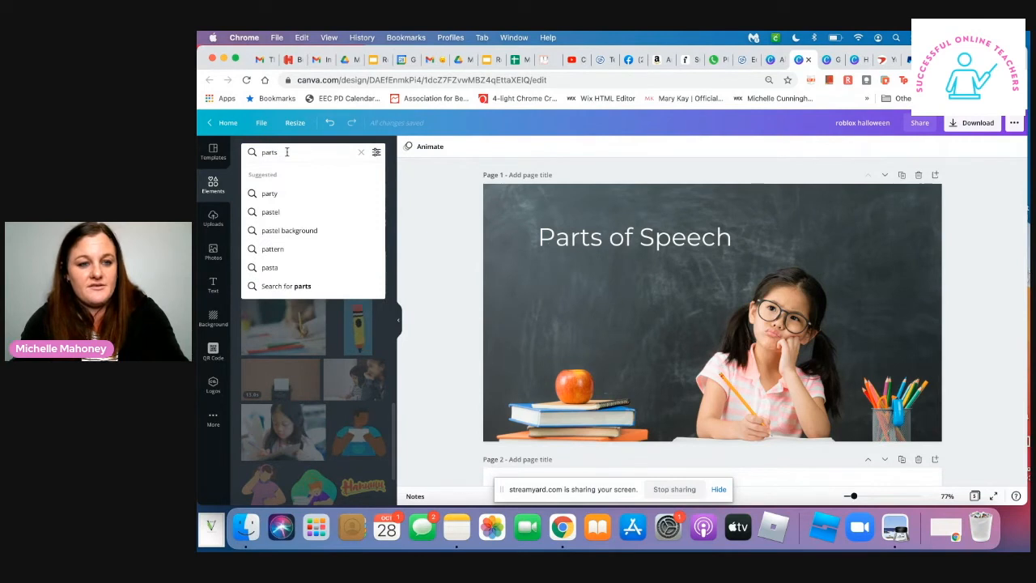
{"action": "type", "text": "ch"}
{"action": "key", "text": "Return"}
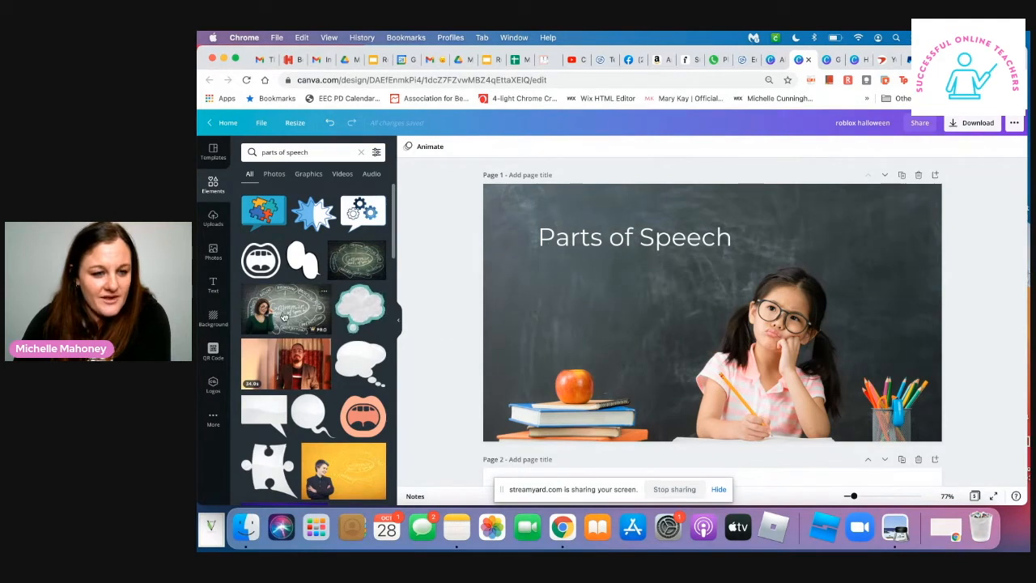
{"action": "scroll", "coordinate": [350, 422], "scroll_direction": "down", "scroll_amount": 1}
{"action": "scroll", "coordinate": [351, 422], "scroll_direction": "down", "scroll_amount": 5}
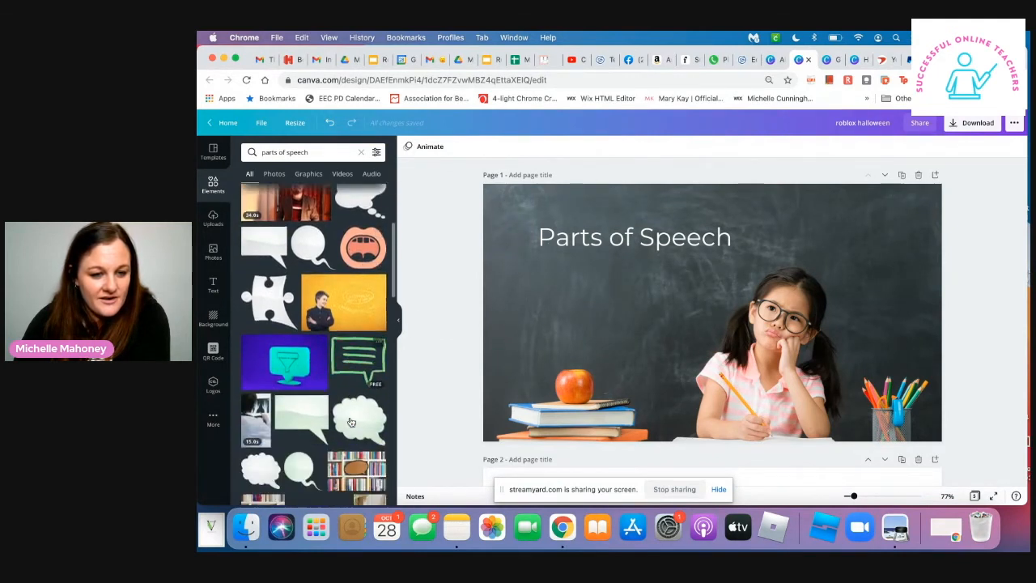
{"action": "scroll", "coordinate": [350, 421], "scroll_direction": "down", "scroll_amount": 5}
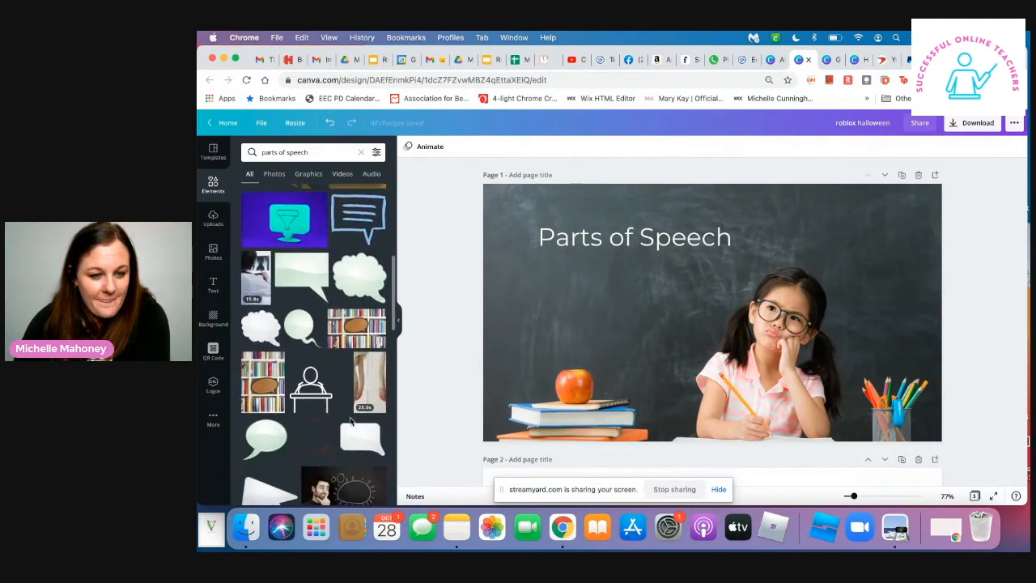
{"action": "scroll", "coordinate": [351, 422], "scroll_direction": "down", "scroll_amount": 5}
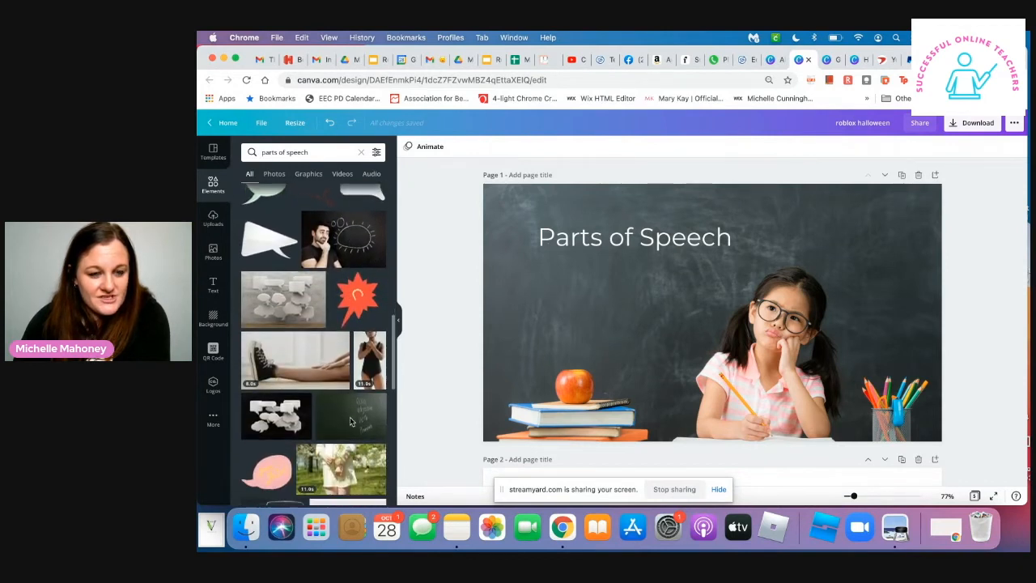
{"action": "scroll", "coordinate": [350, 422], "scroll_direction": "down", "scroll_amount": 5}
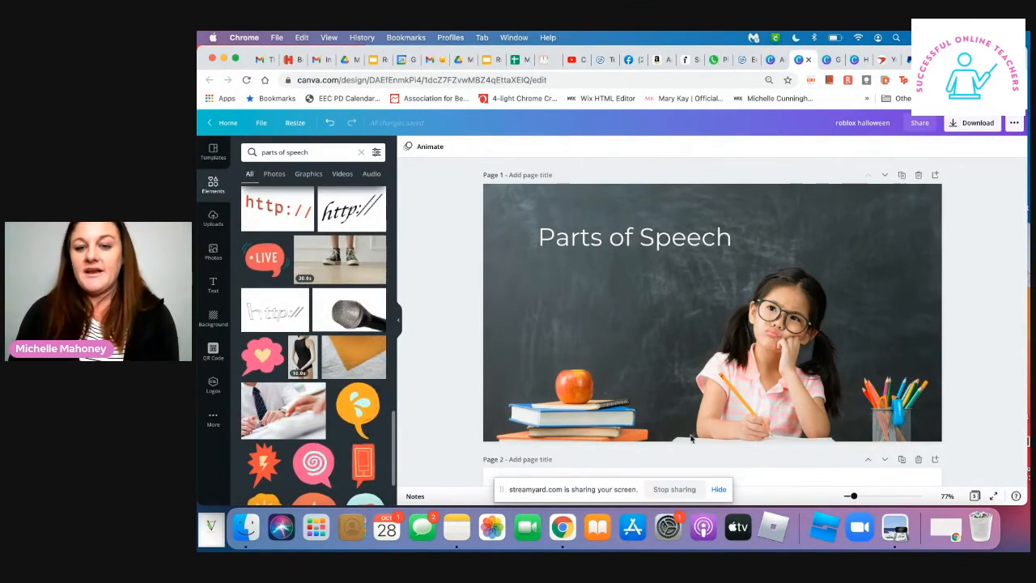
- Replace the chalkboard background on page 1 with the recently used classroom photo of children writing
{"action": "left_click", "coordinate": [794, 357]}
{"action": "key", "text": "Delete"}
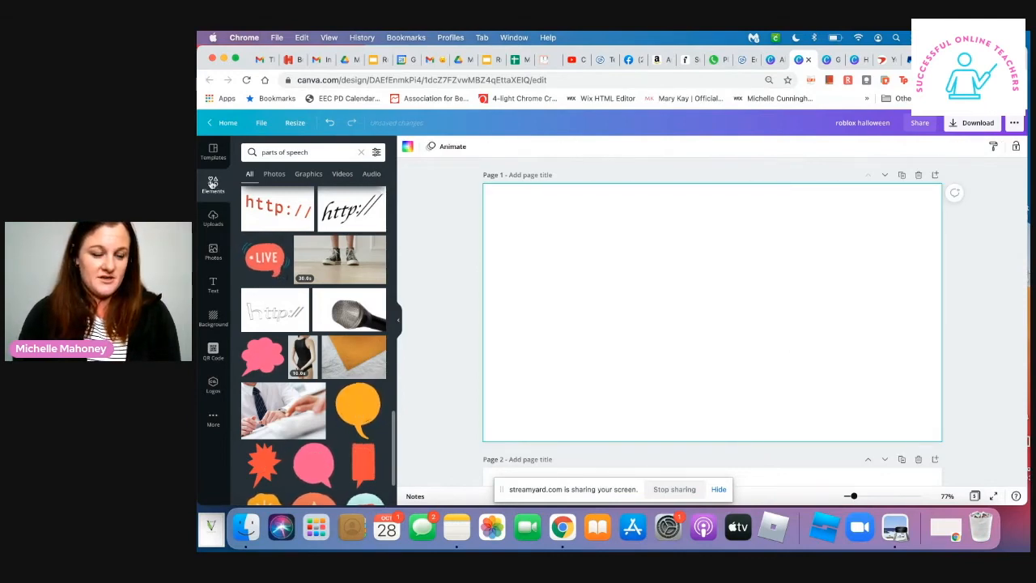
{"action": "left_click", "coordinate": [213, 254]}
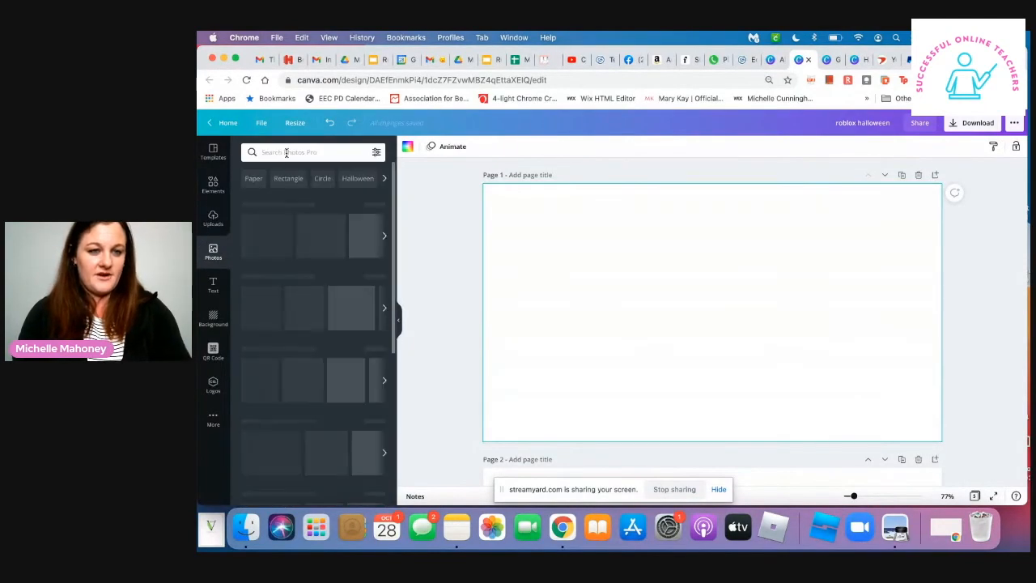
{"action": "left_click", "coordinate": [287, 153]}
{"action": "type", "text": "kir"}
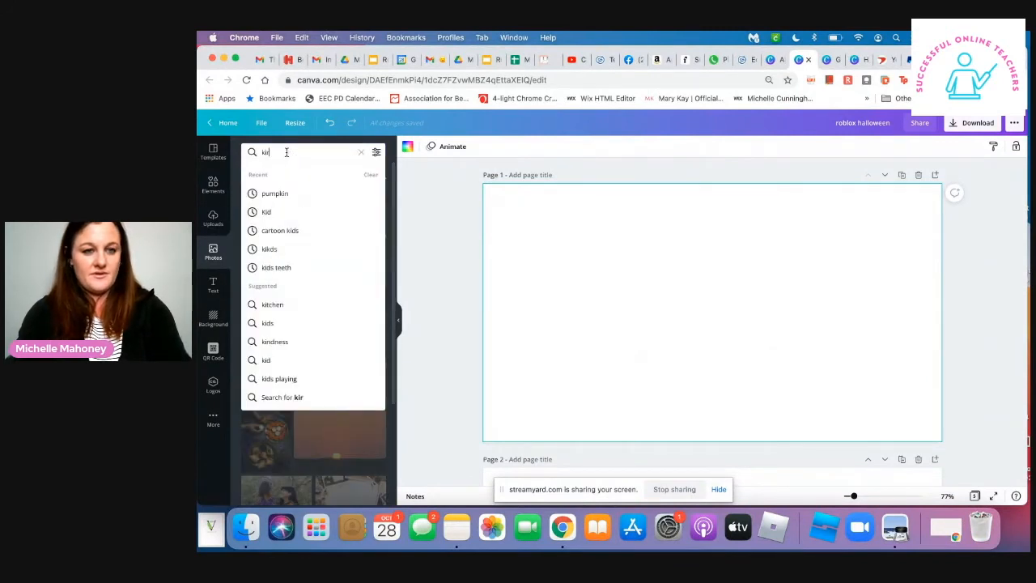
{"action": "key", "text": "BackSpace"}
{"action": "left_click", "coordinate": [423, 203]}
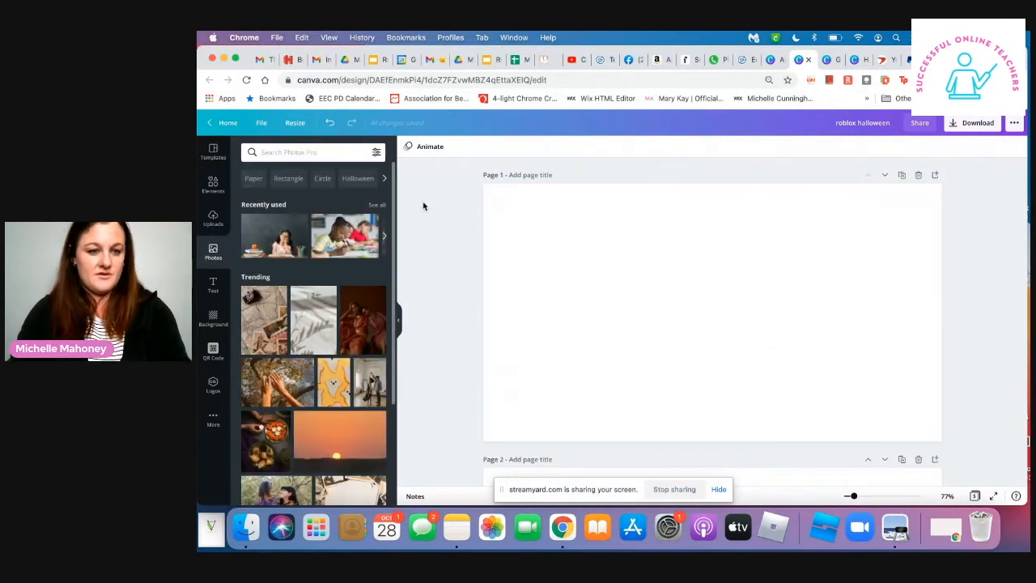
{"action": "left_click", "coordinate": [337, 236]}
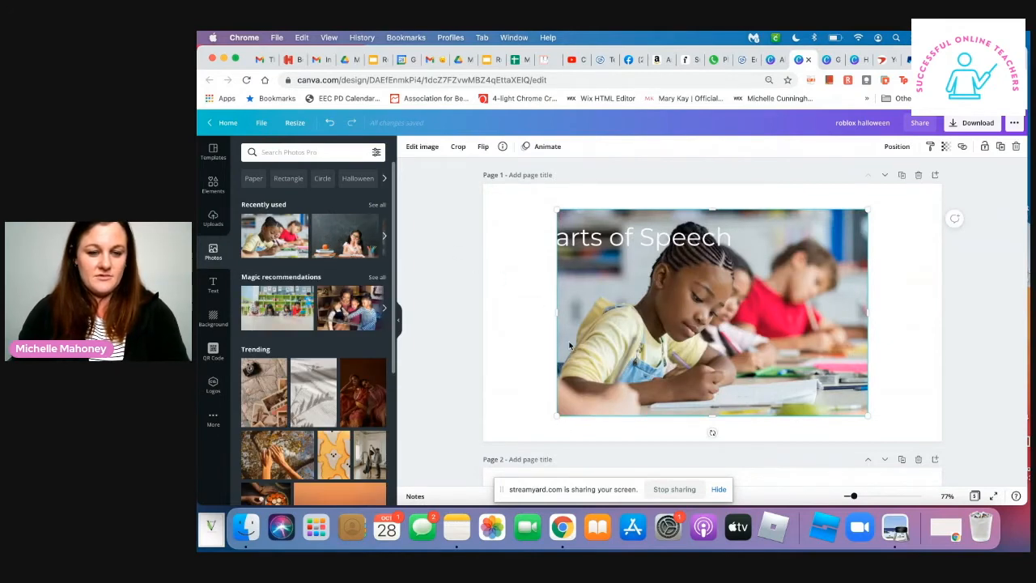
{"action": "key", "text": "Delete"}
{"action": "left_click_drag", "start_coordinate": [275, 236], "coordinate": [503, 287]}
- Break the title into three lines, "Parts", "of", "Speech", and place it in the photo's free area beside the girl's head
{"action": "left_click_drag", "start_coordinate": [628, 247], "coordinate": [585, 220]}
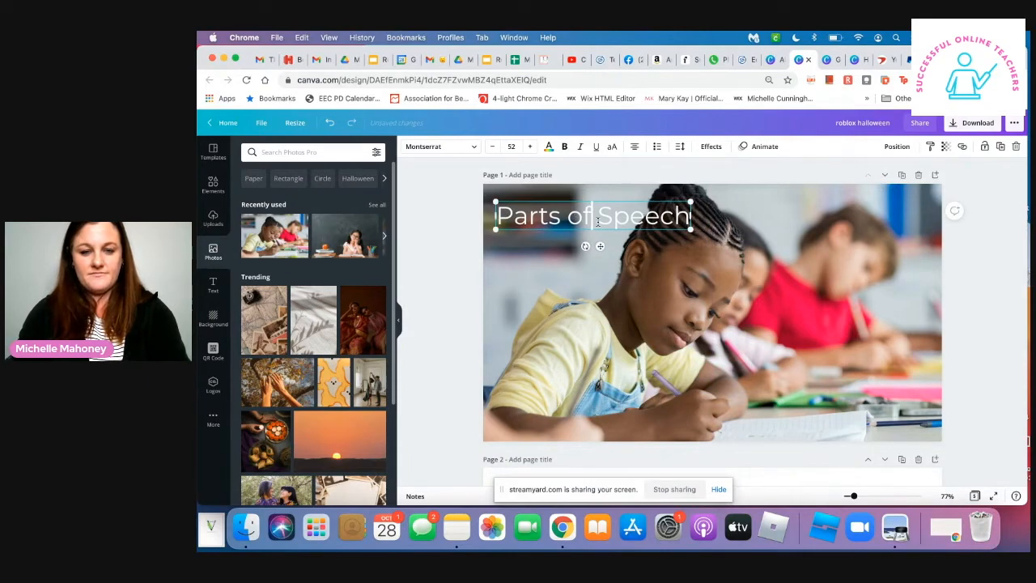
{"action": "left_click", "coordinate": [596, 219]}
{"action": "key", "text": "Return"}
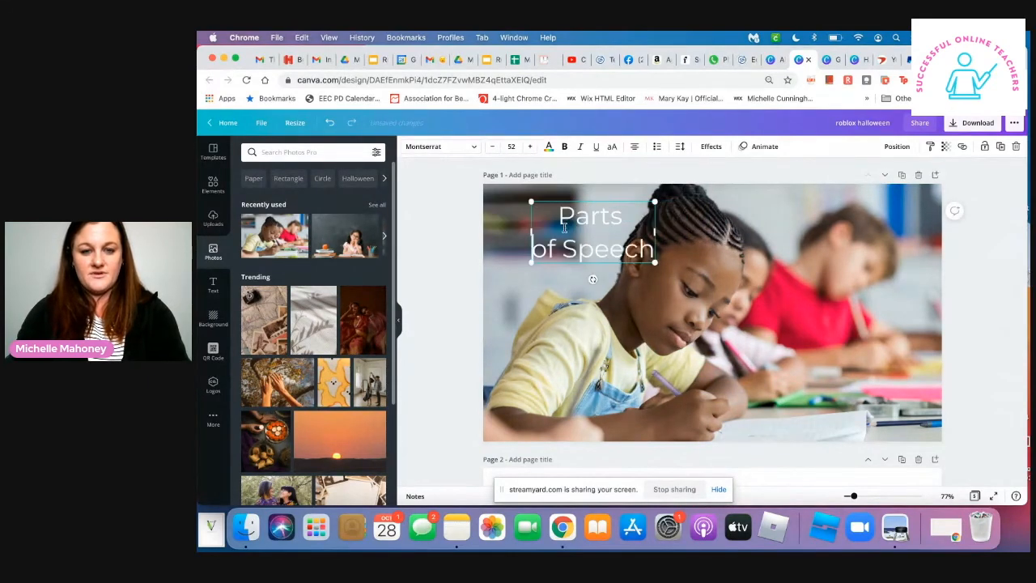
{"action": "key", "text": "Return"}
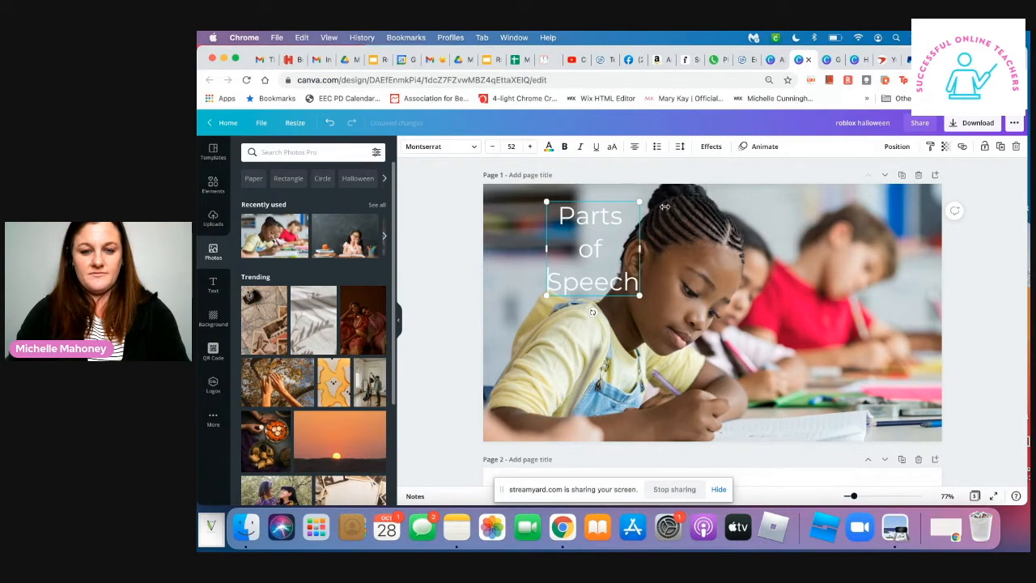
{"action": "left_click_drag", "start_coordinate": [631, 223], "coordinate": [601, 212]}
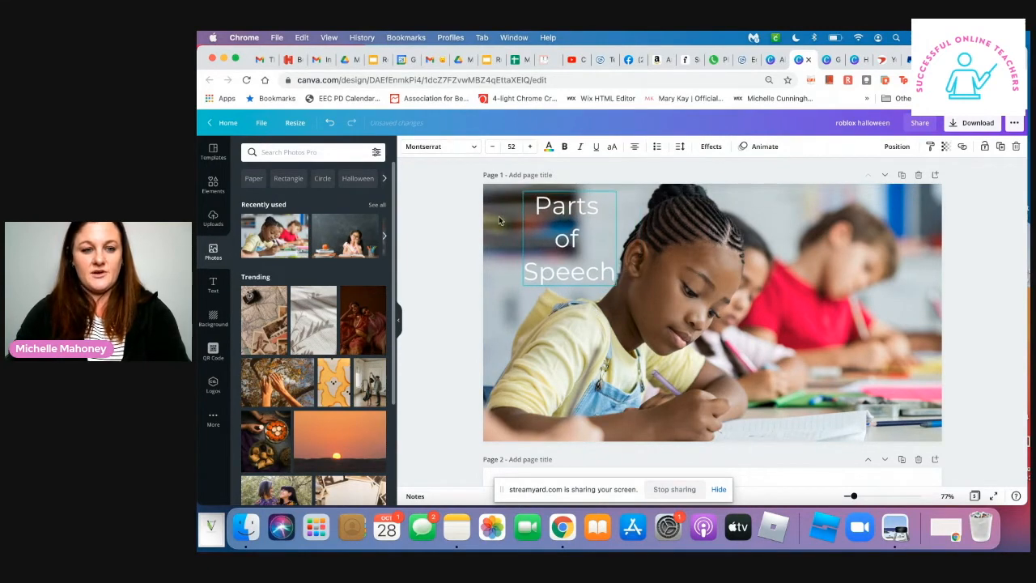
- Return to the elements search and select the existing "parts of speech" query
{"action": "left_click", "coordinate": [213, 185]}
{"action": "left_click", "coordinate": [310, 155]}
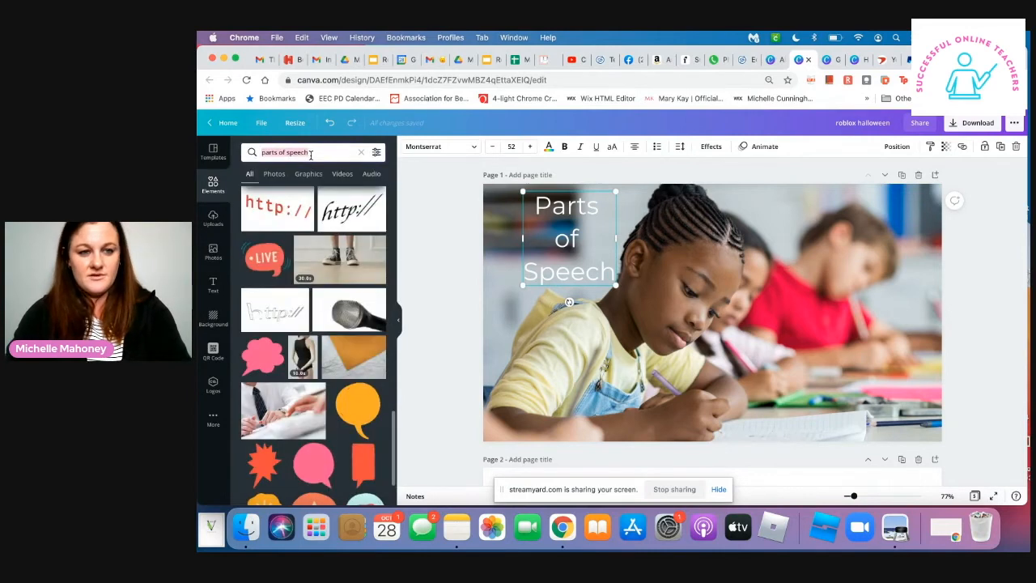
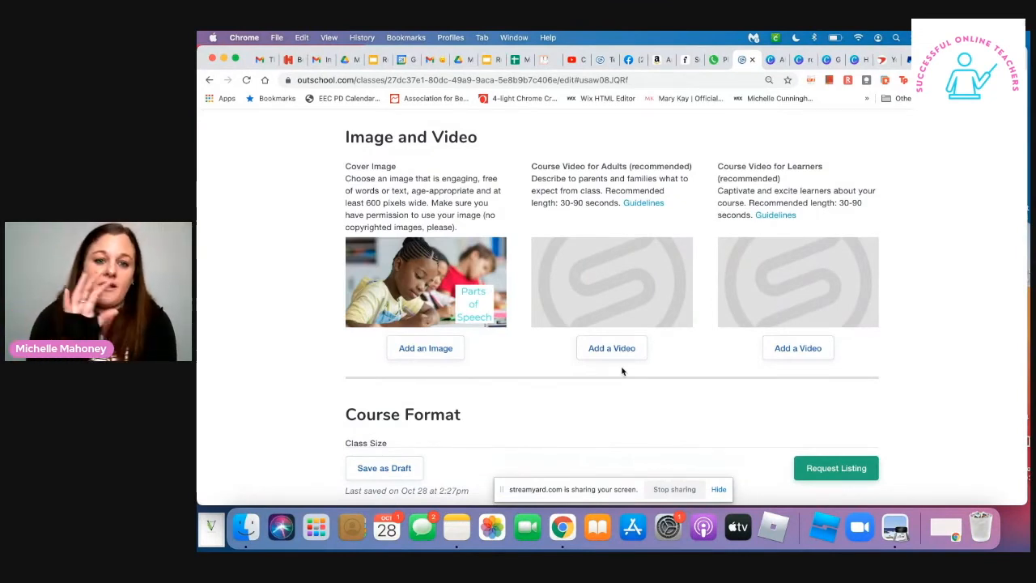
- Set the class size range to 10 to 13 learners in the course format
{"action": "scroll", "coordinate": [623, 370], "scroll_direction": "down", "scroll_amount": 5}
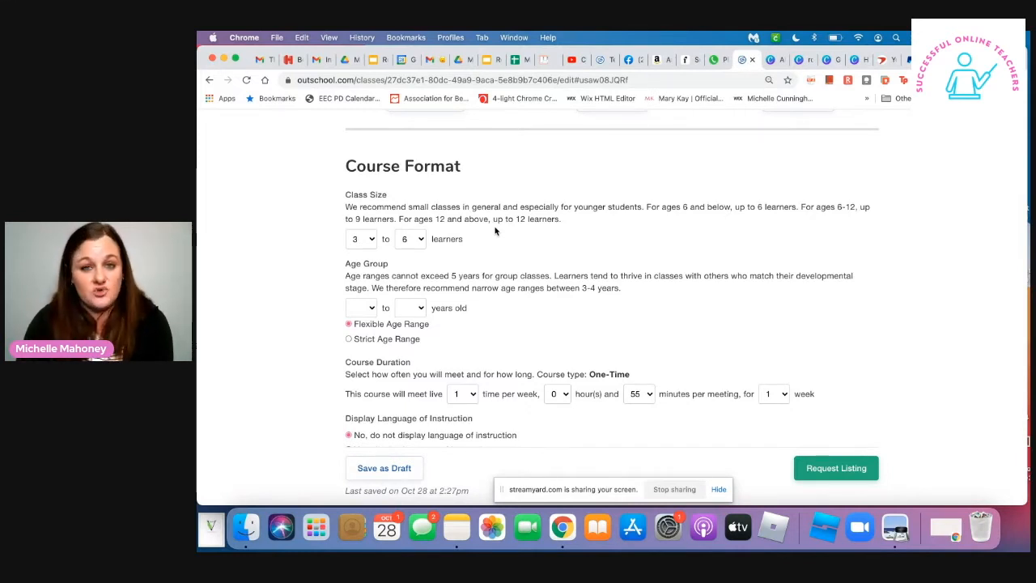
{"action": "left_click", "coordinate": [374, 243]}
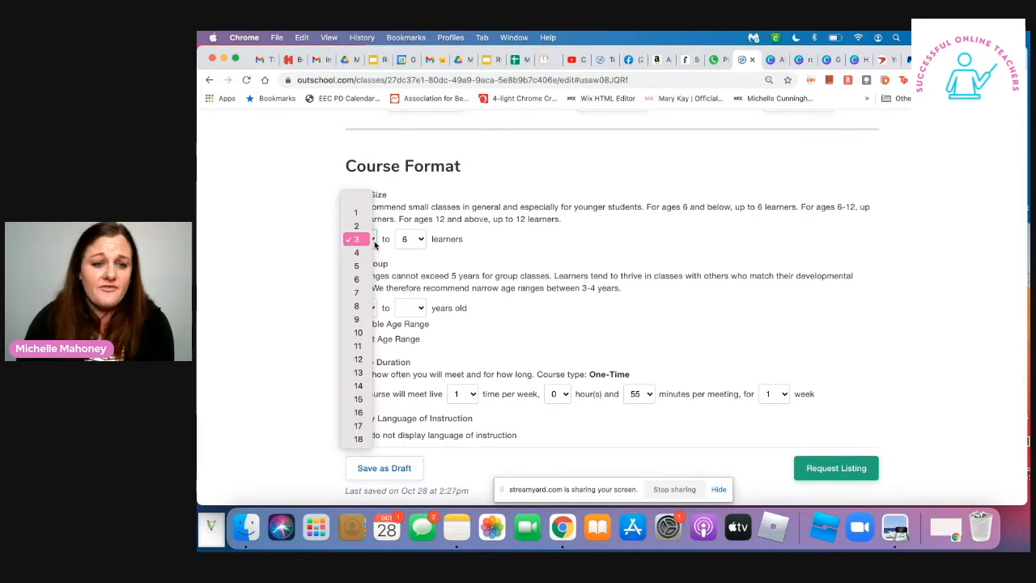
{"action": "left_click", "coordinate": [362, 320]}
{"action": "left_click", "coordinate": [420, 241]}
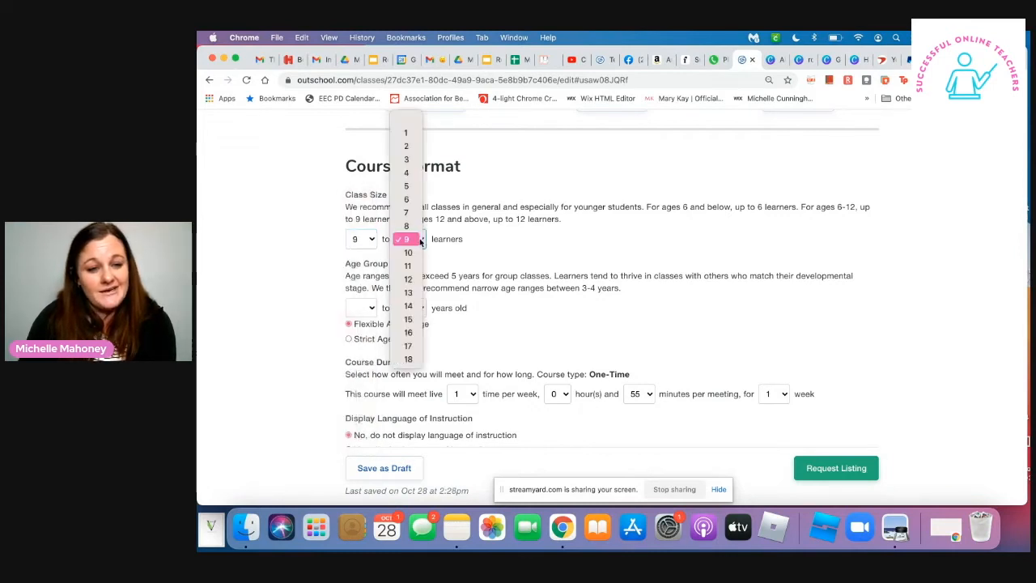
{"action": "left_click", "coordinate": [411, 280]}
{"action": "left_click", "coordinate": [365, 239]}
{"action": "left_click", "coordinate": [358, 239]}
{"action": "left_click", "coordinate": [422, 242]}
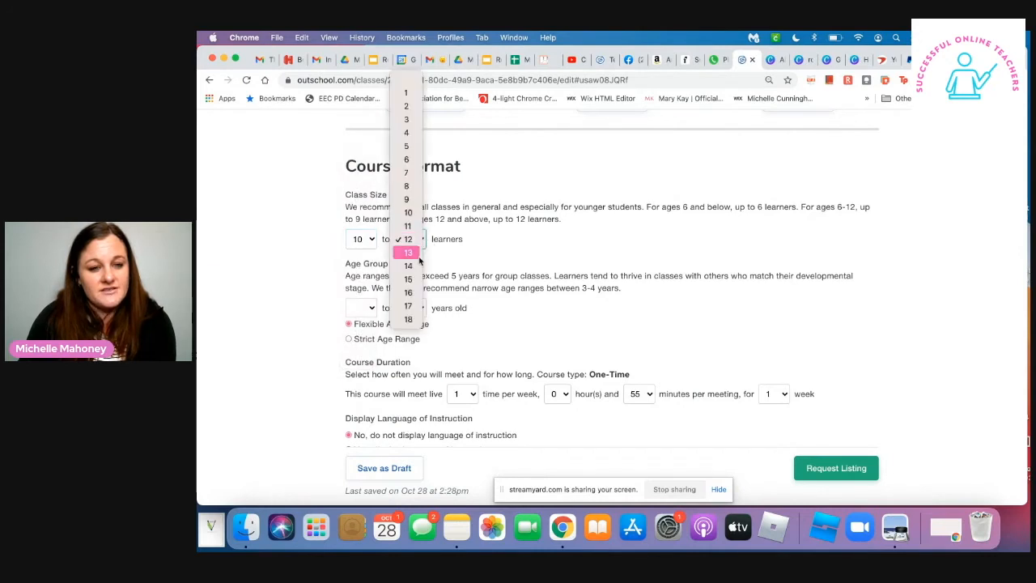
{"action": "left_click", "coordinate": [512, 249]}
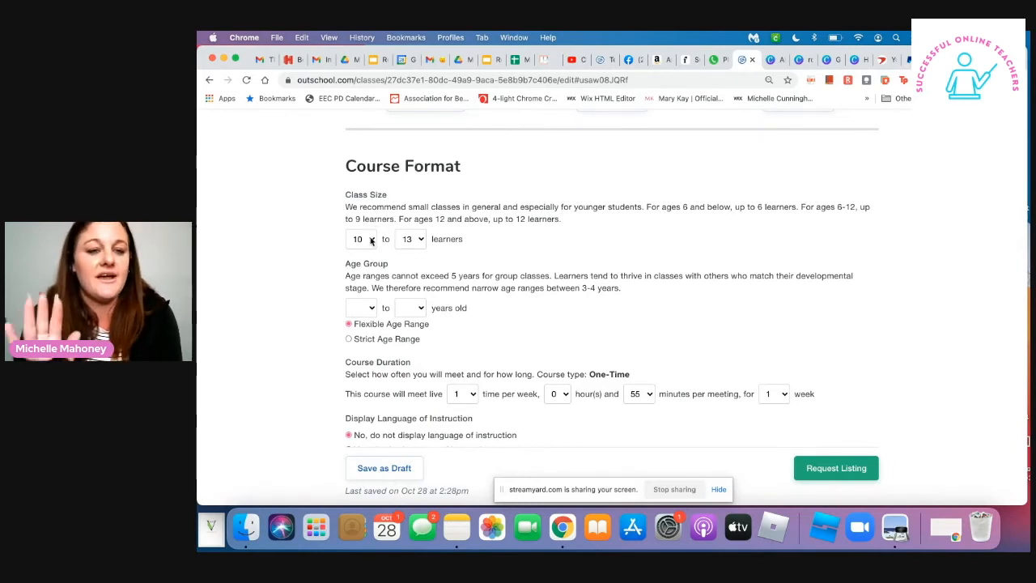
- Set the age group to 10 to 13 years old
{"action": "left_click", "coordinate": [364, 309]}
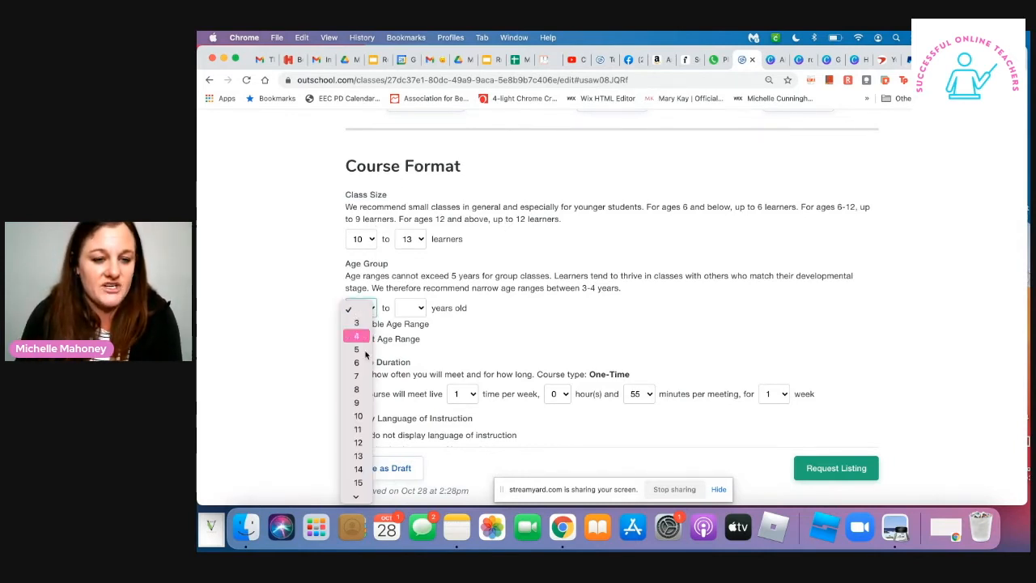
{"action": "left_click", "coordinate": [443, 277]}
{"action": "left_click", "coordinate": [421, 309]}
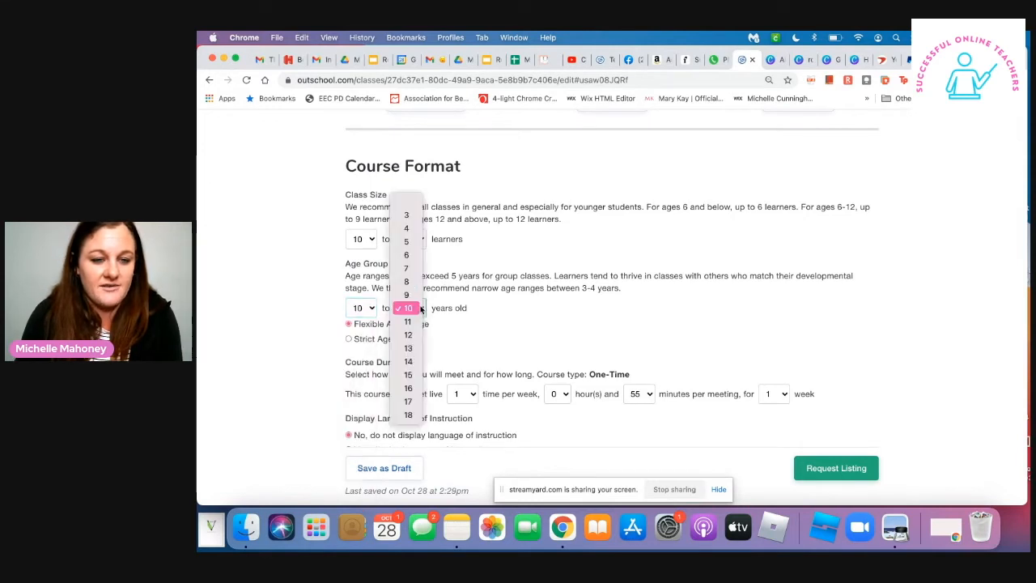
{"action": "left_click", "coordinate": [407, 350]}
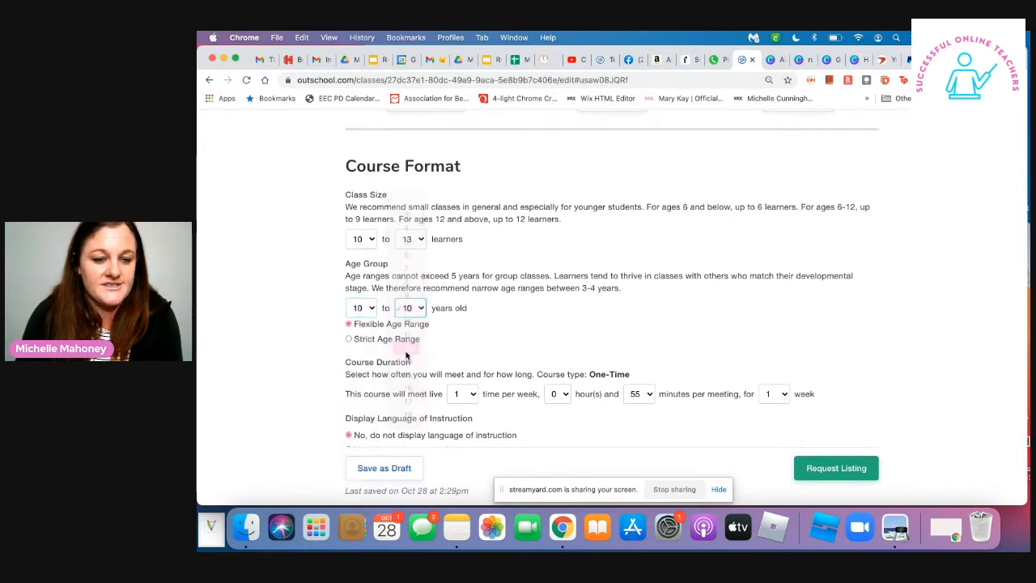
- Set the class size to a minimum of 2 and a maximum of 10 learners
{"action": "left_click", "coordinate": [361, 239]}
{"action": "left_click", "coordinate": [370, 139]}
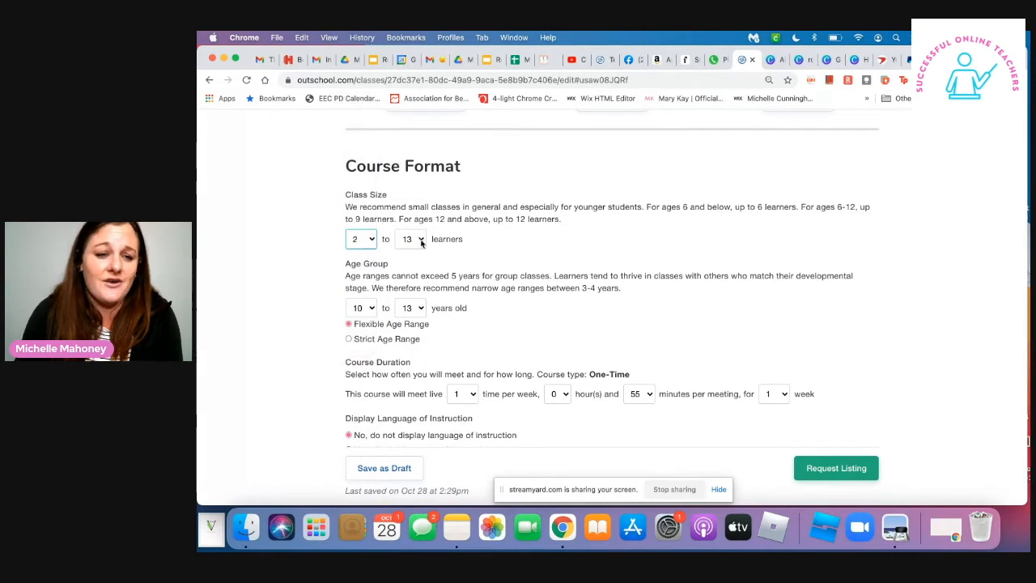
{"action": "left_click", "coordinate": [411, 239]}
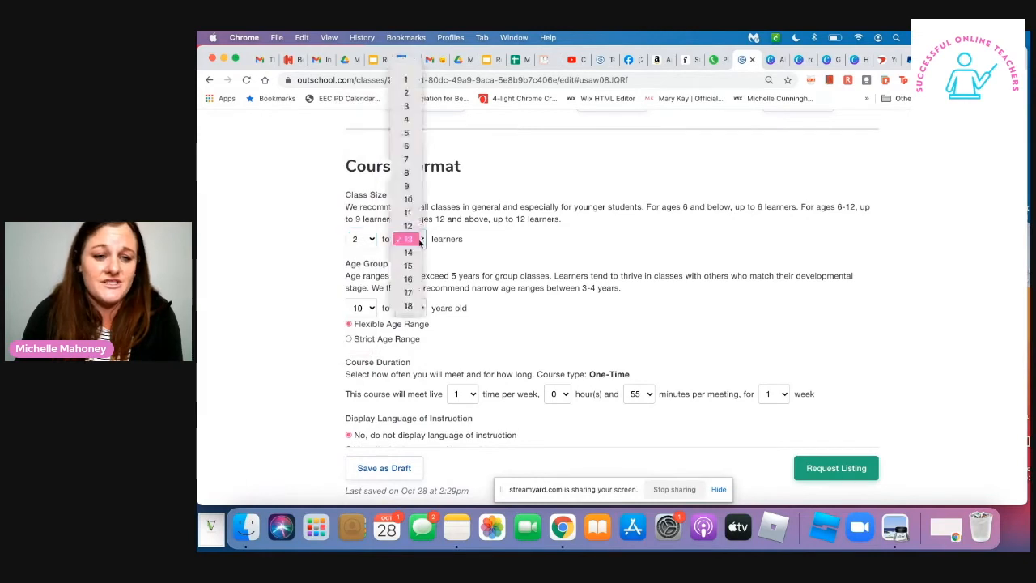
{"action": "left_click", "coordinate": [408, 200]}
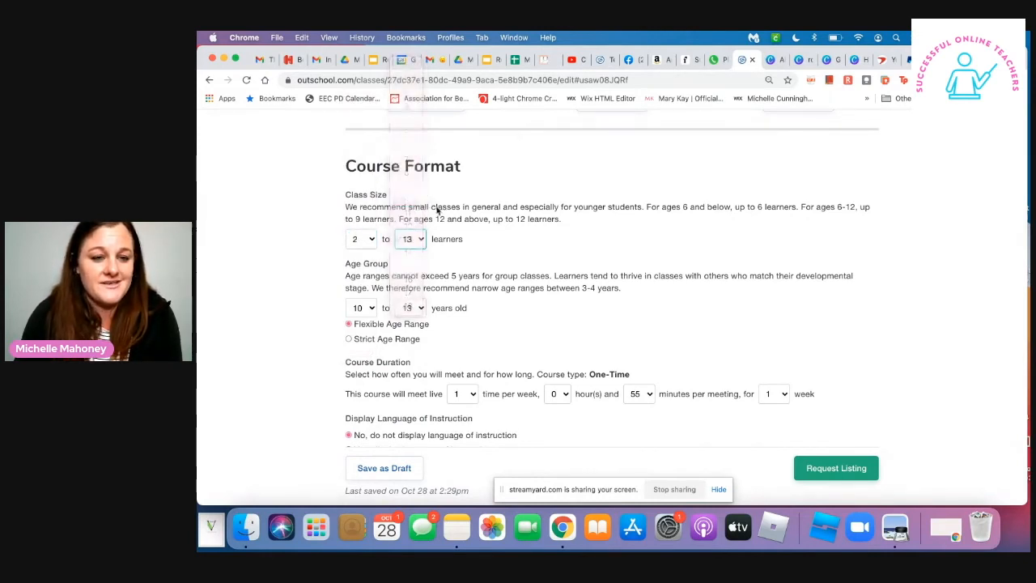
- Set the lower limit of the age group to 9 years old
{"action": "scroll", "coordinate": [516, 300], "scroll_direction": "down", "scroll_amount": 2}
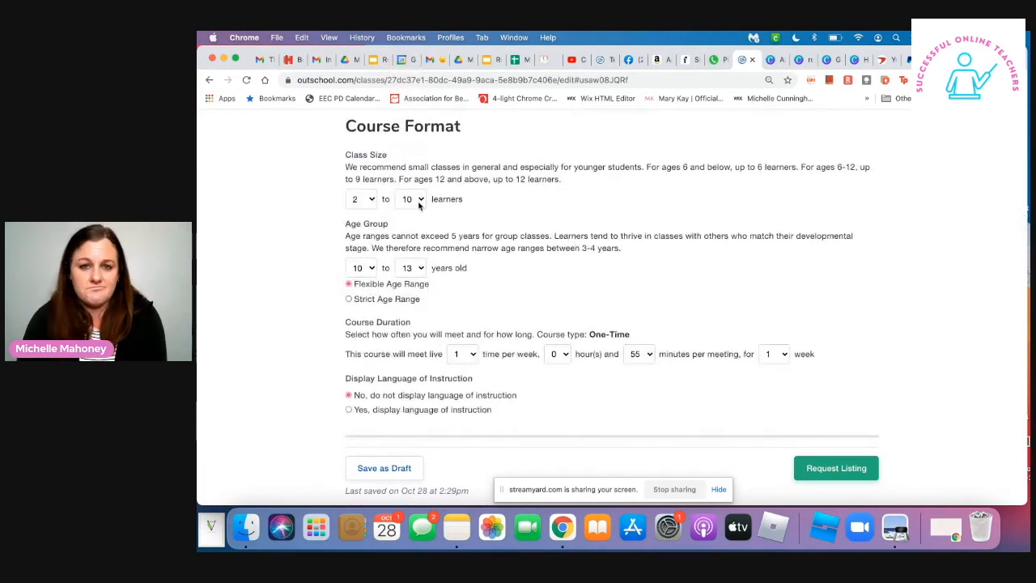
{"action": "left_click", "coordinate": [372, 270]}
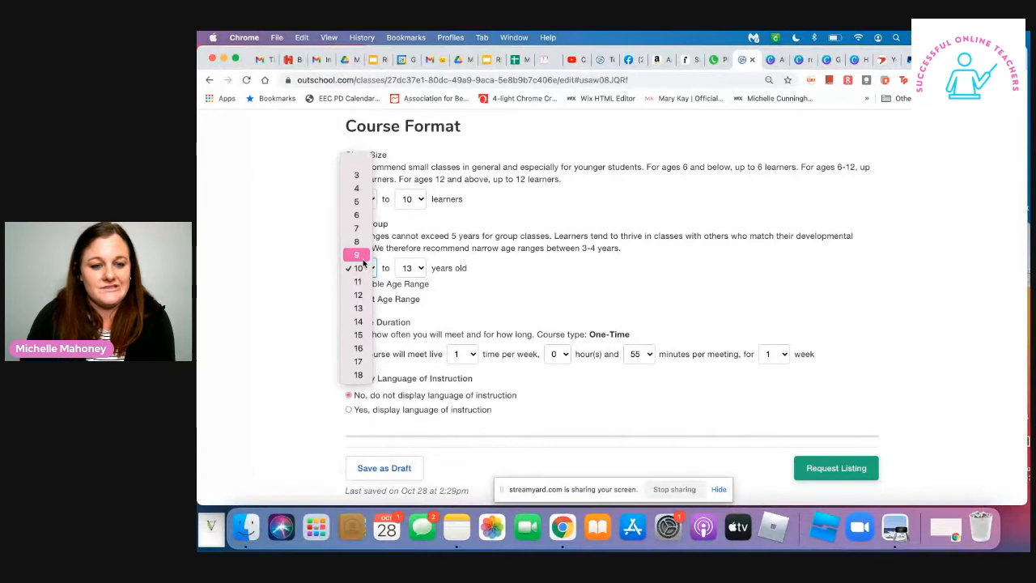
{"action": "left_click", "coordinate": [363, 268]}
{"action": "left_click", "coordinate": [364, 271]}
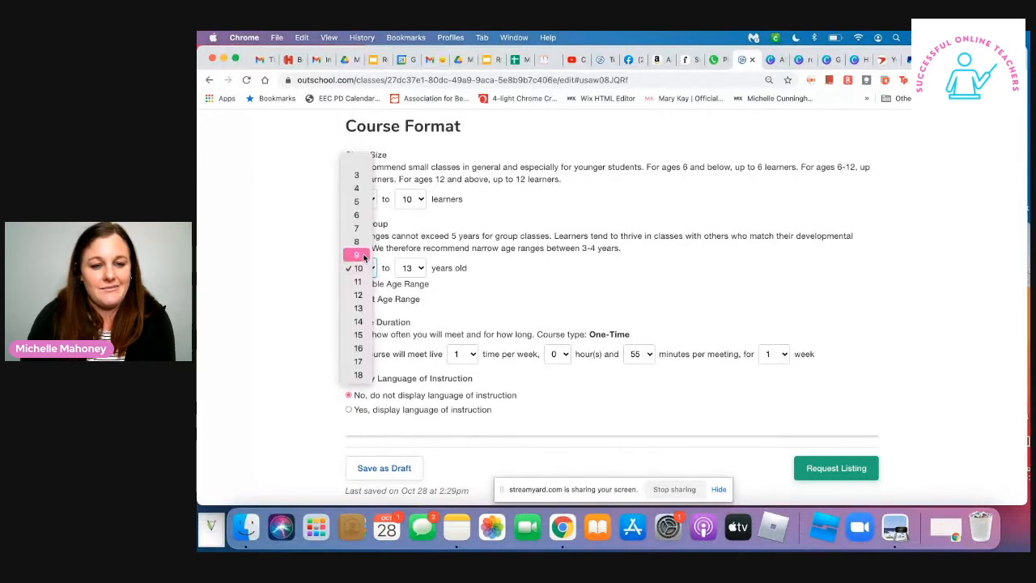
{"action": "left_click", "coordinate": [357, 254]}
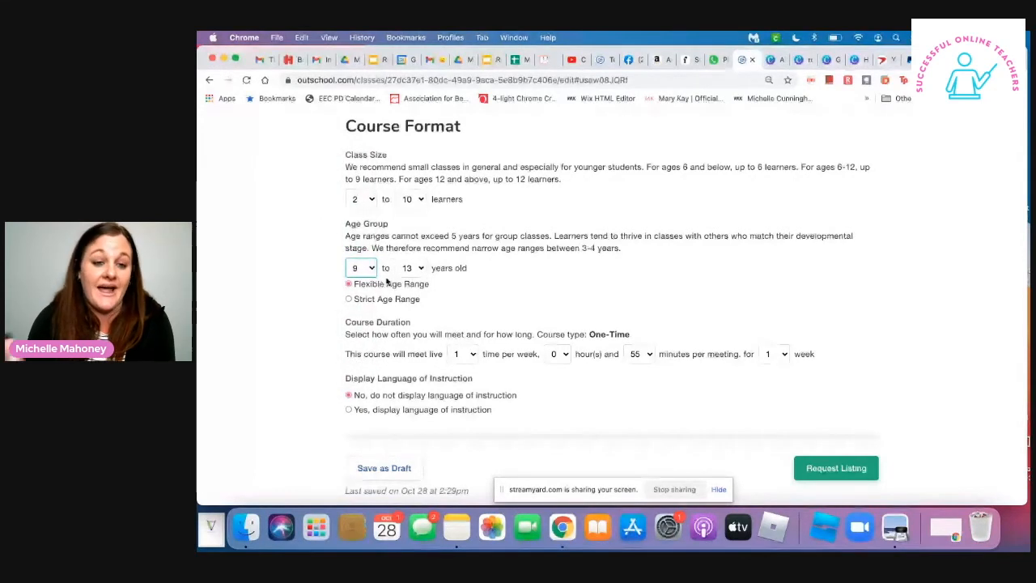
- Set the course duration to 30 minutes per meeting
{"action": "scroll", "coordinate": [508, 298], "scroll_direction": "down", "scroll_amount": 1}
{"action": "scroll", "coordinate": [509, 298], "scroll_direction": "down", "scroll_amount": 2}
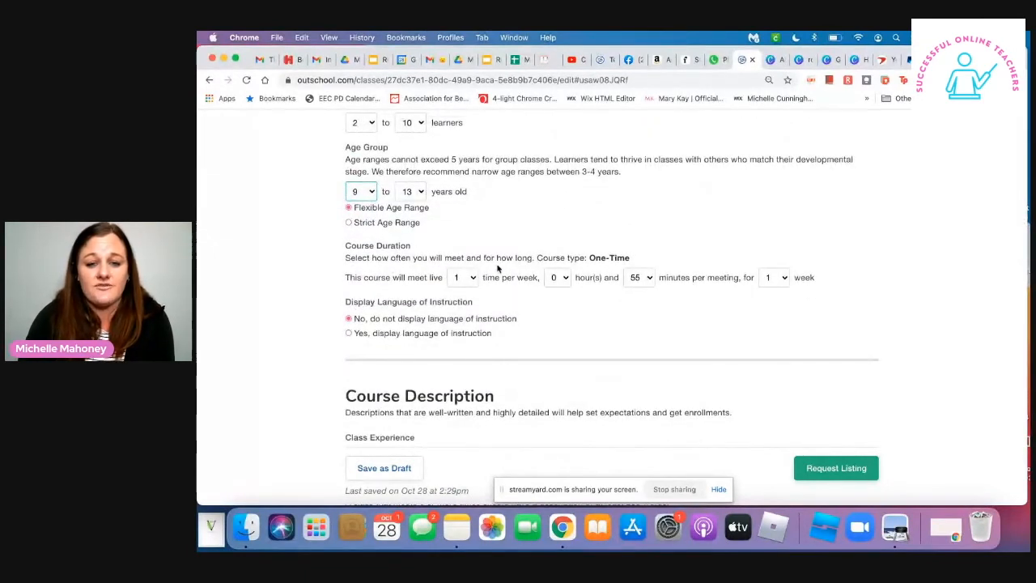
{"action": "left_click", "coordinate": [647, 278]}
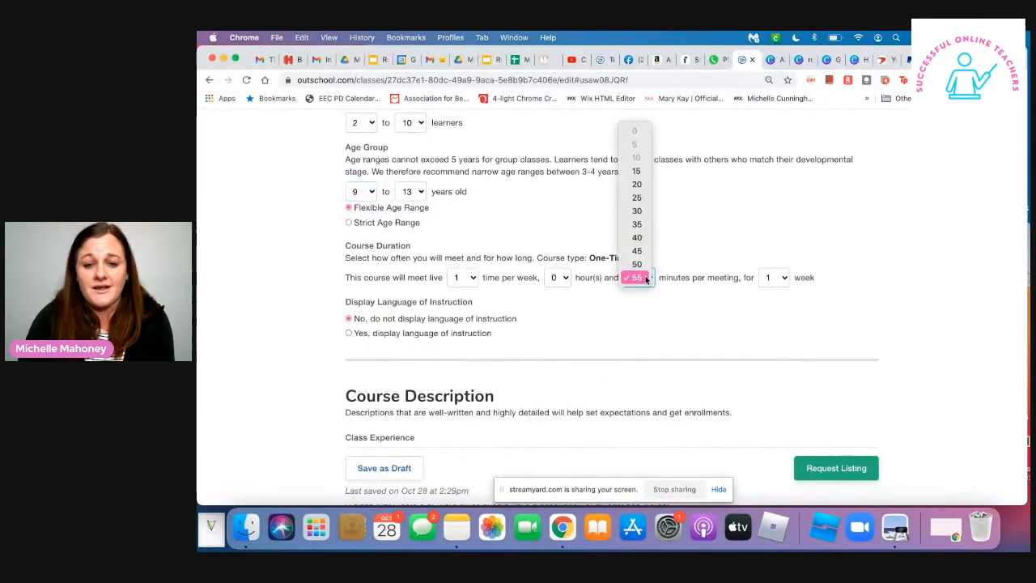
{"action": "left_click", "coordinate": [642, 213]}
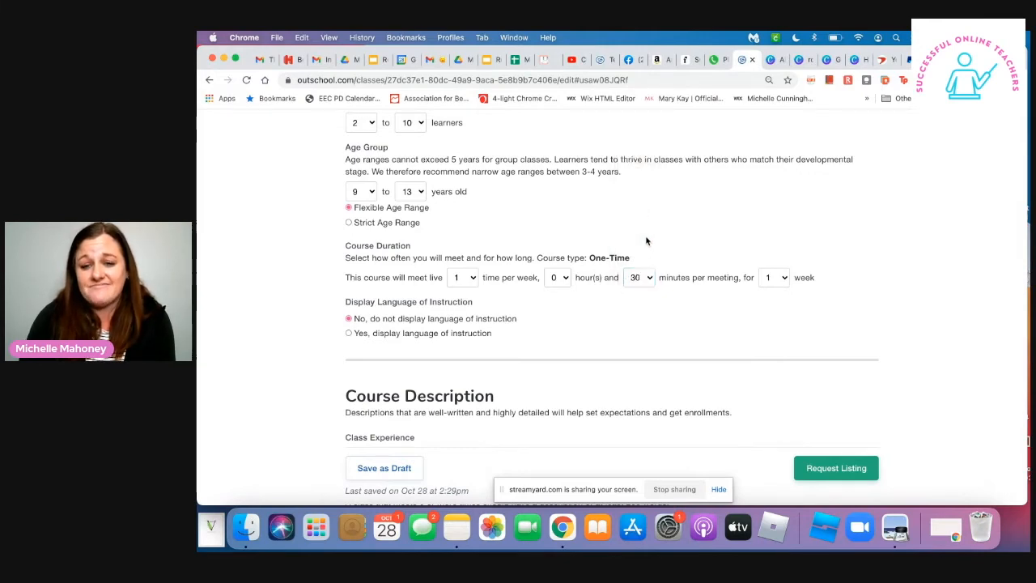
- Start the Class Experience description with "In this one time course, learners will engage in interactive activities to enhance their"
{"action": "scroll", "coordinate": [592, 281], "scroll_direction": "down", "scroll_amount": 2}
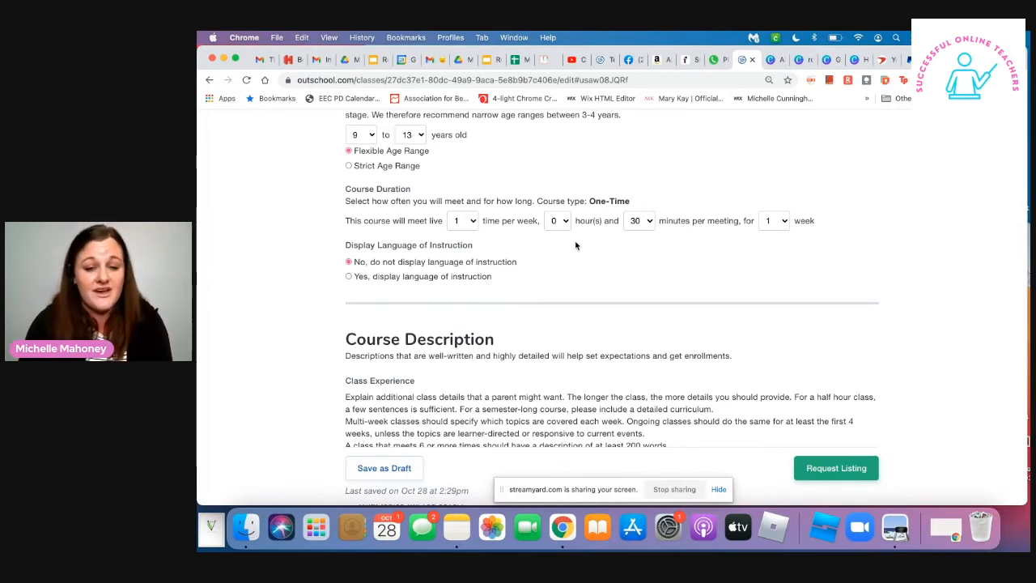
{"action": "scroll", "coordinate": [576, 246], "scroll_direction": "down", "scroll_amount": 8}
{"action": "scroll", "coordinate": [576, 243], "scroll_direction": "up", "scroll_amount": 4}
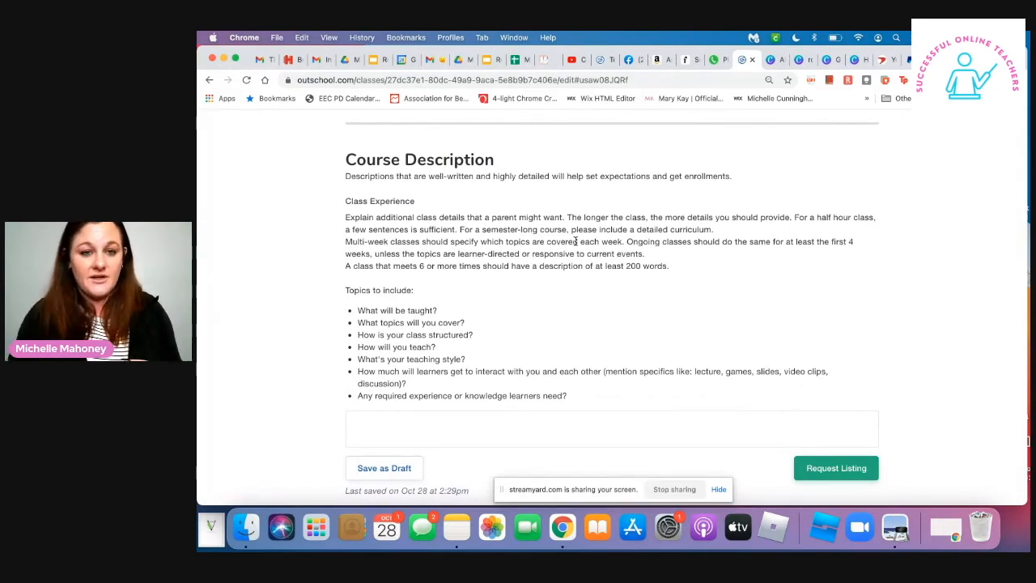
{"action": "scroll", "coordinate": [631, 286], "scroll_direction": "down", "scroll_amount": 1}
{"action": "scroll", "coordinate": [630, 287], "scroll_direction": "down", "scroll_amount": 2}
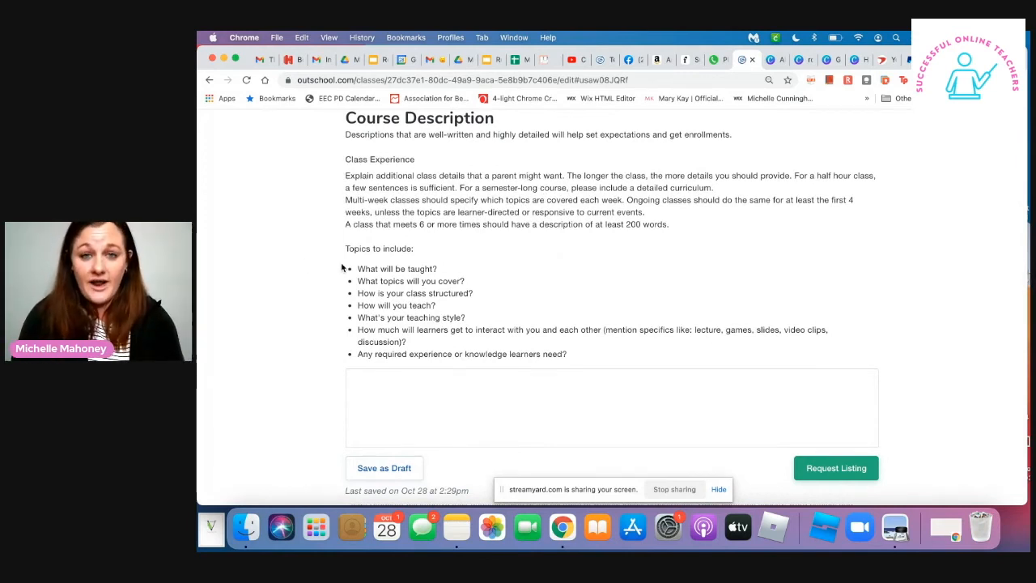
{"action": "scroll", "coordinate": [384, 376], "scroll_direction": "down", "scroll_amount": 5}
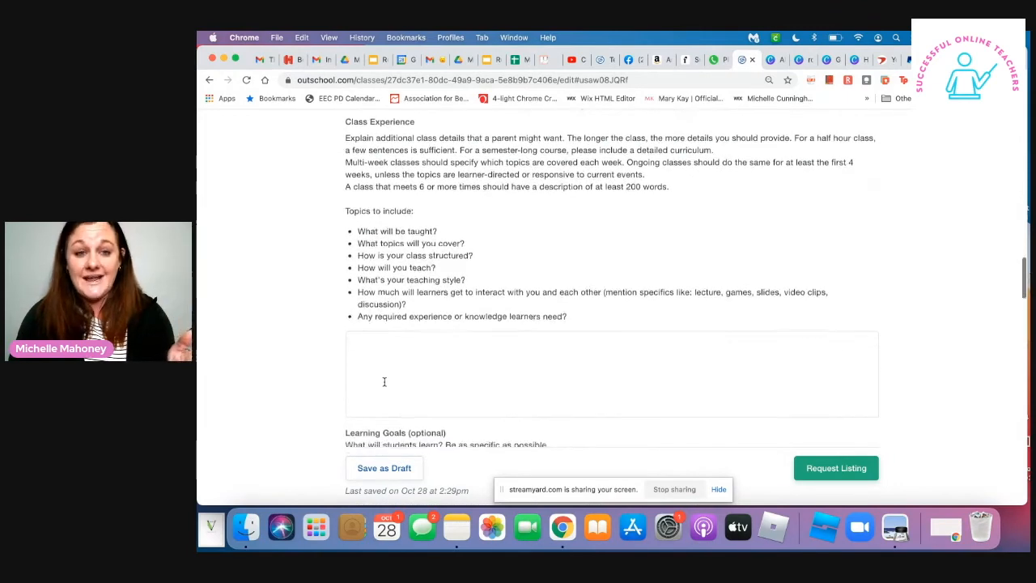
{"action": "left_click", "coordinate": [403, 309]}
{"action": "type", "text": "In this one ti"}
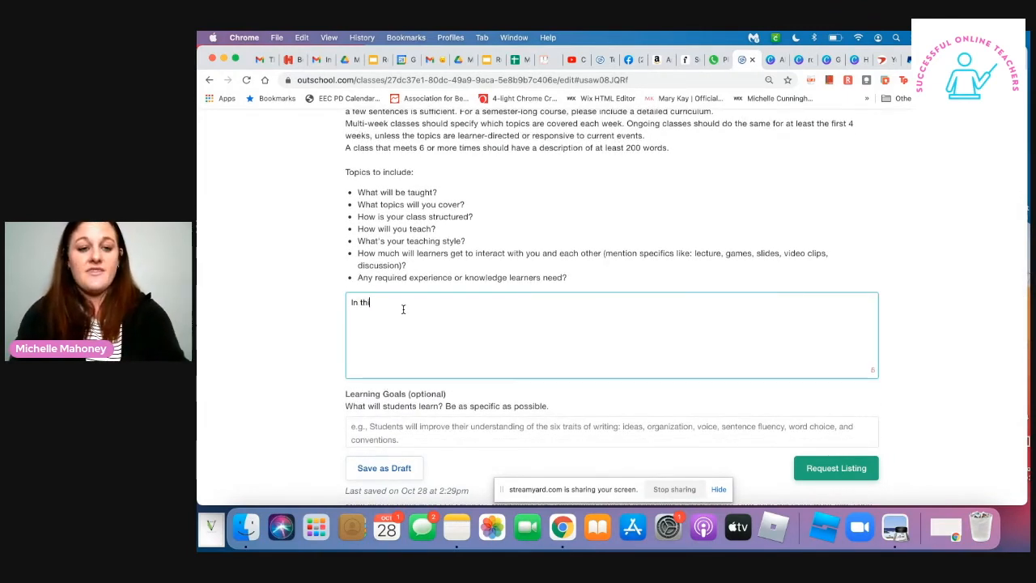
{"action": "type", "text": "me course, s"}
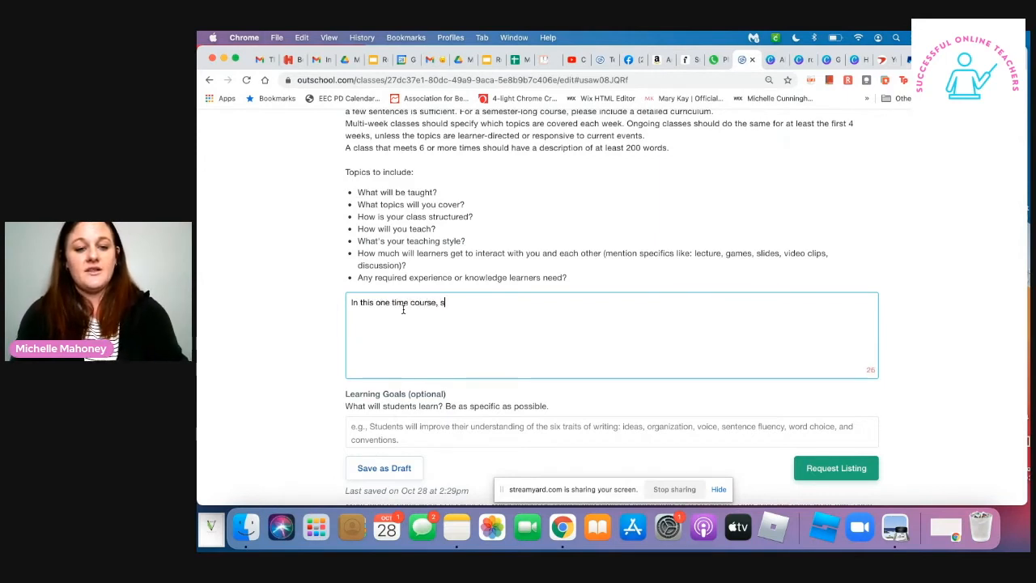
{"action": "key", "text": "BackSpace"}
{"action": "type", "text": "lear"}
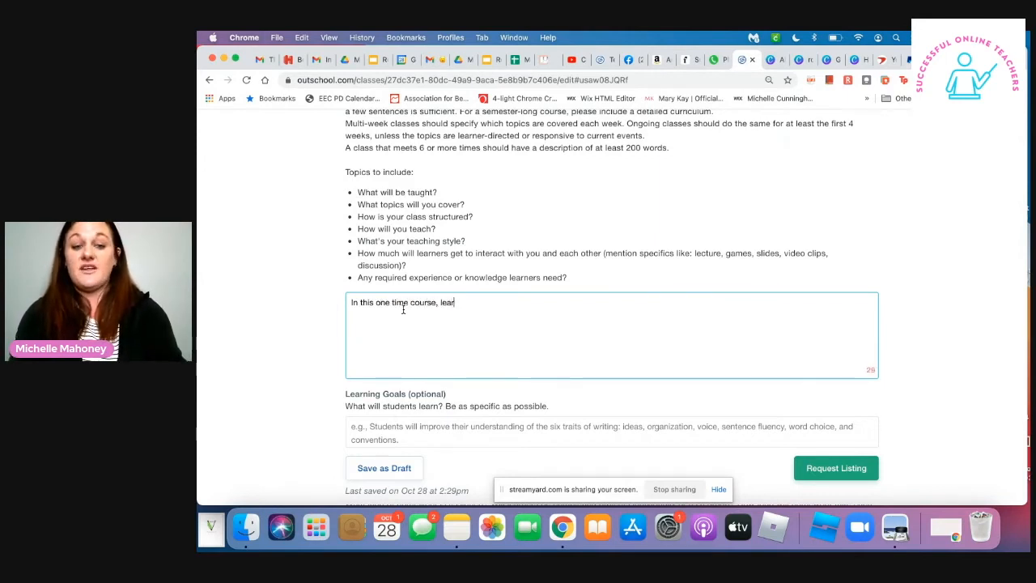
{"action": "type", "text": "ners wi"}
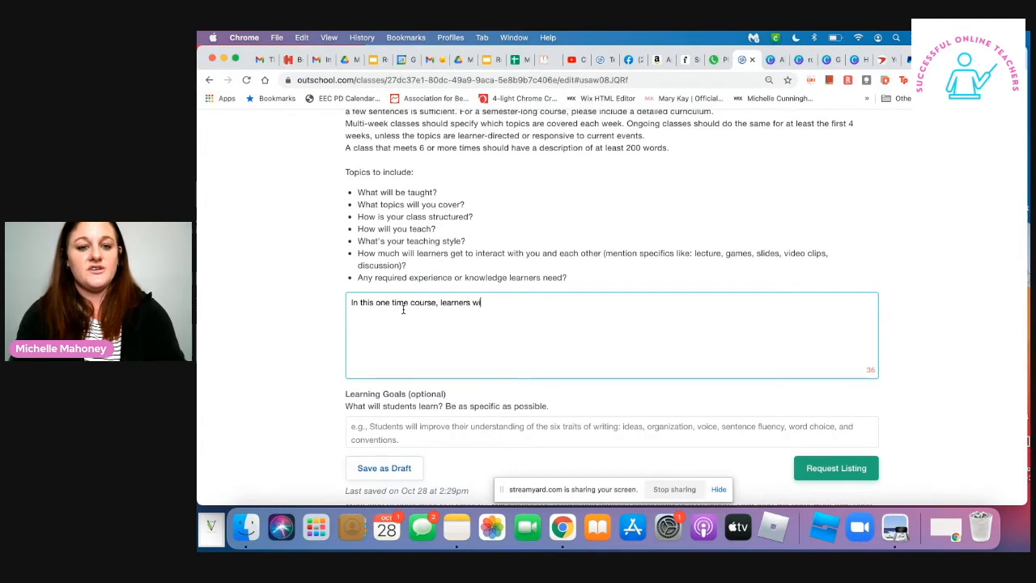
{"action": "type", "text": "ll engage in"}
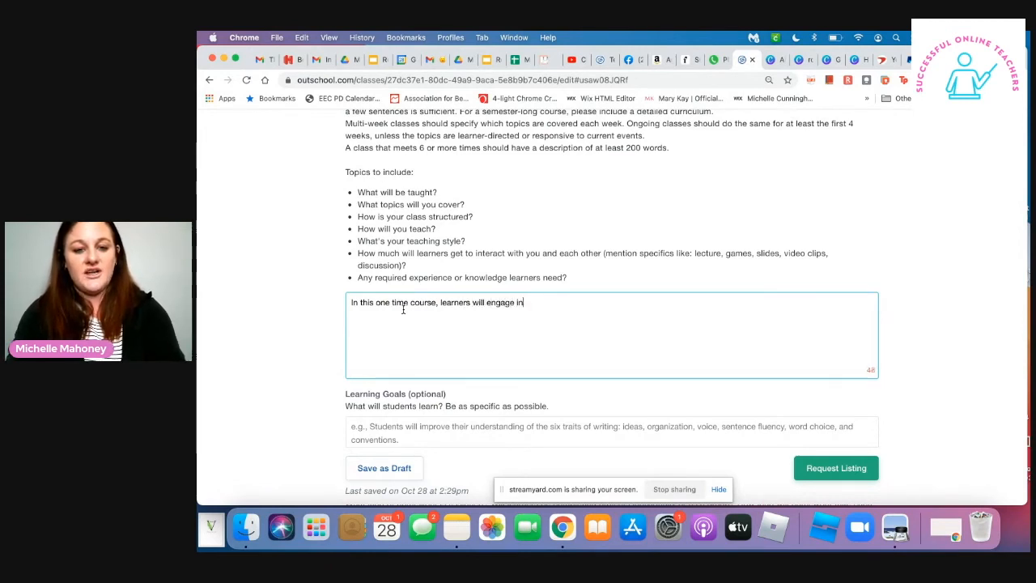
{"action": "type", "text": " interacti"}
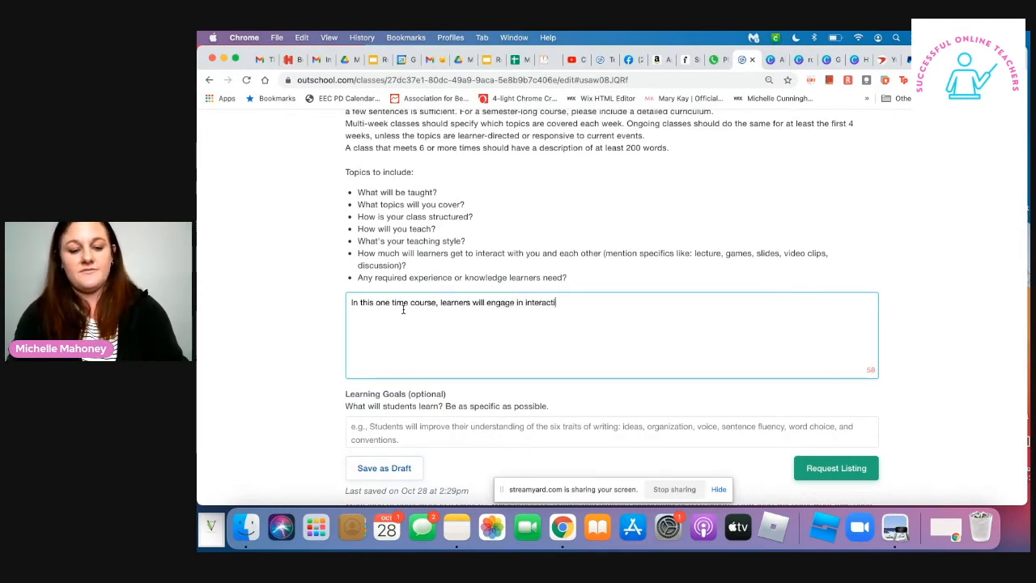
{"action": "type", "text": "ve activities to"}
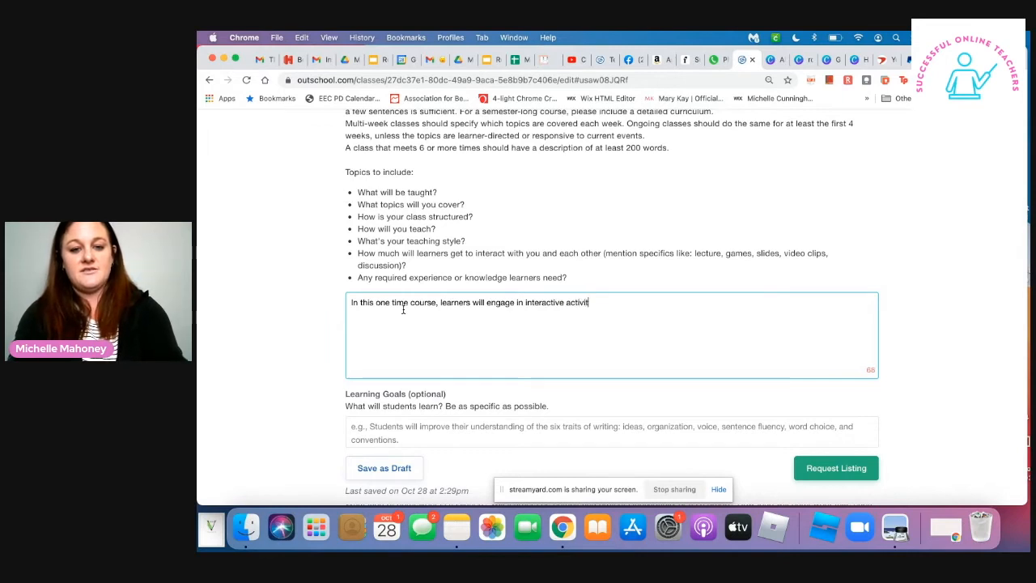
{"action": "type", "text": "nhan"}
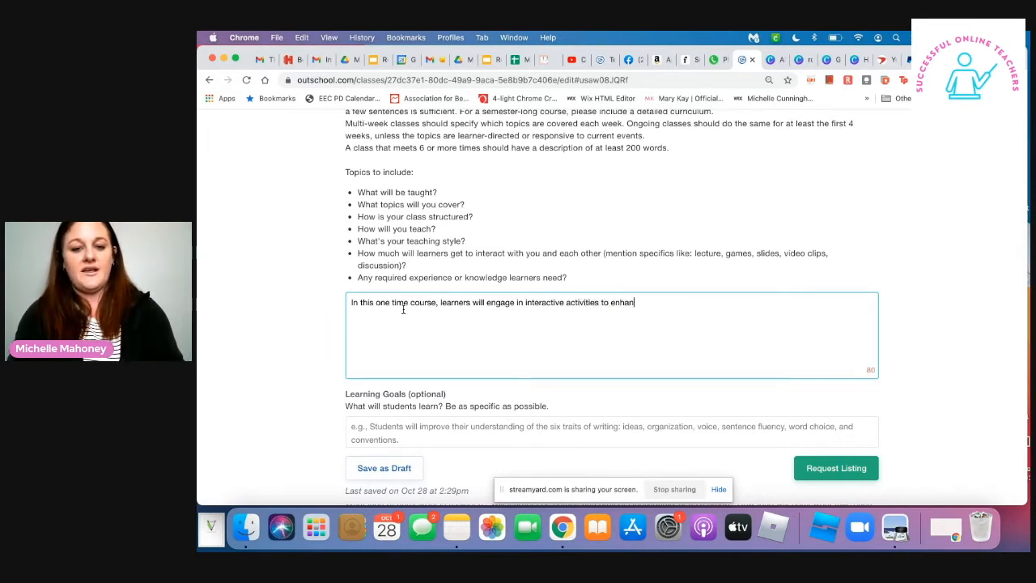
{"action": "type", "text": "ce their knowledge nad u"}
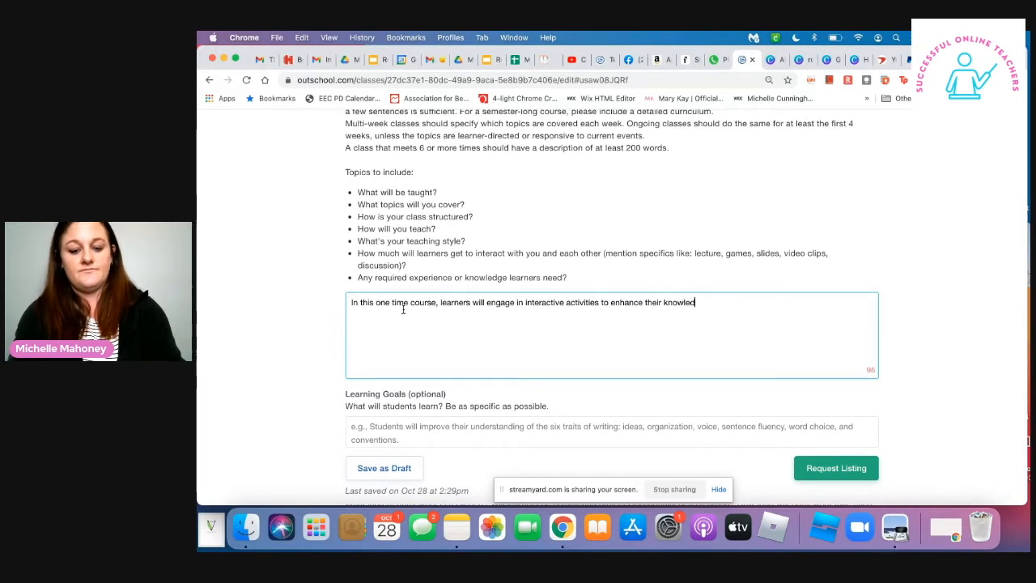
- Continue the Class Experience sentence with "knowledge and understanding of"
{"action": "key", "text": "BackSpace"}
{"action": "key", "text": "BackSpace"}
{"action": "key", "text": "BackSpace"}
{"action": "key", "text": "BackSpace"}
{"action": "key", "text": "BackSpace"}
{"action": "type", "text": "and understanding of"}
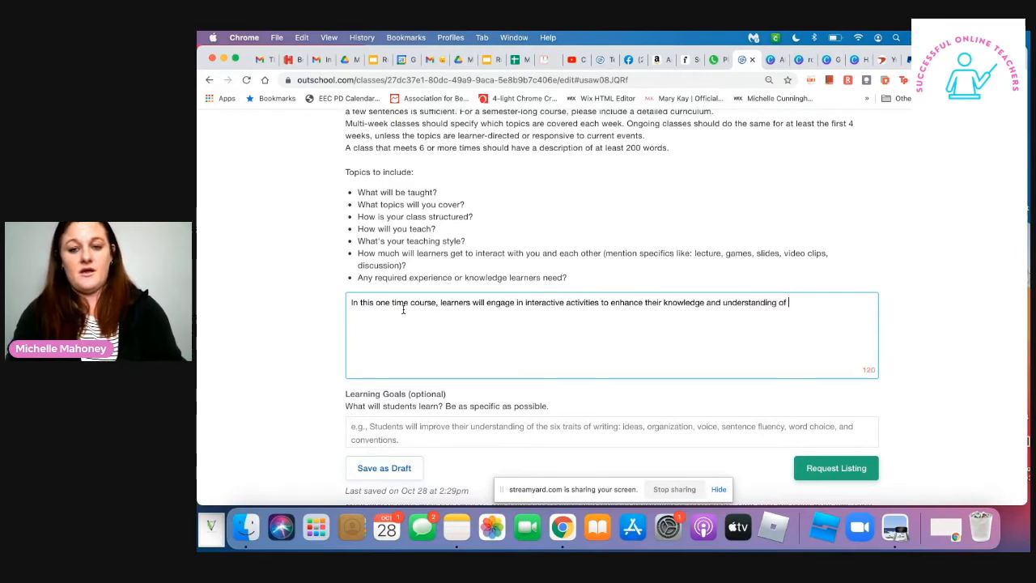
{"action": "type", "text": "basic"}
{"action": "key", "text": "BackSpace"}
{"action": "key", "text": "BackSpace"}
{"action": "key", "text": "BackSpace"}
{"action": "key", "text": "BackSpace"}
{"action": "type", "text": "as"}
{"action": "key", "text": "BackSpace"}
{"action": "type", "text": "s"}
{"action": "key", "text": "BackSpace"}
{"action": "key", "text": "BackSpace"}
{"action": "key", "text": "BackSpace"}
- Finish the first Class Experience sentence with "the four main parts of speech."
{"action": "type", "text": "the "}
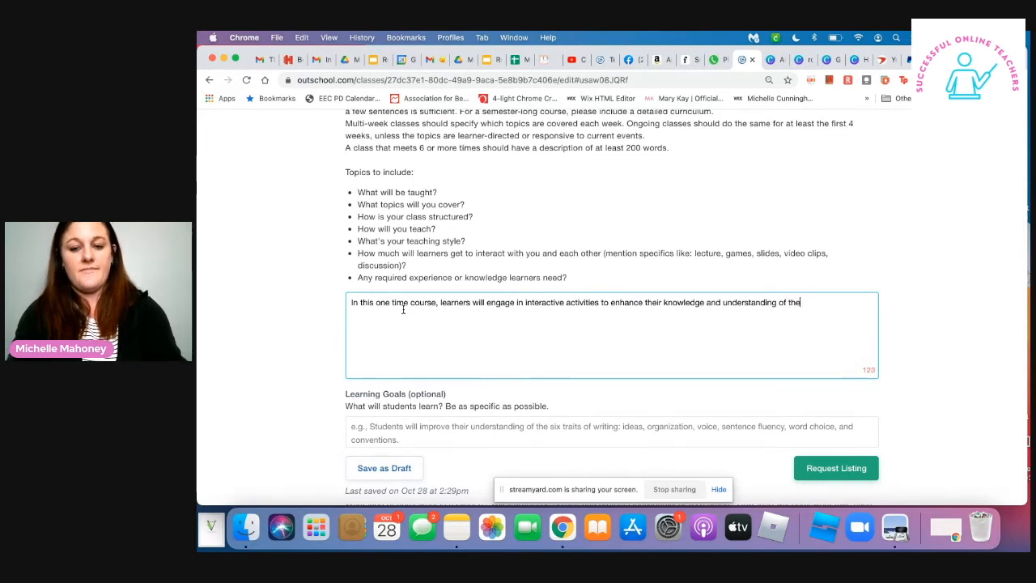
{"action": "type", "text": "four"}
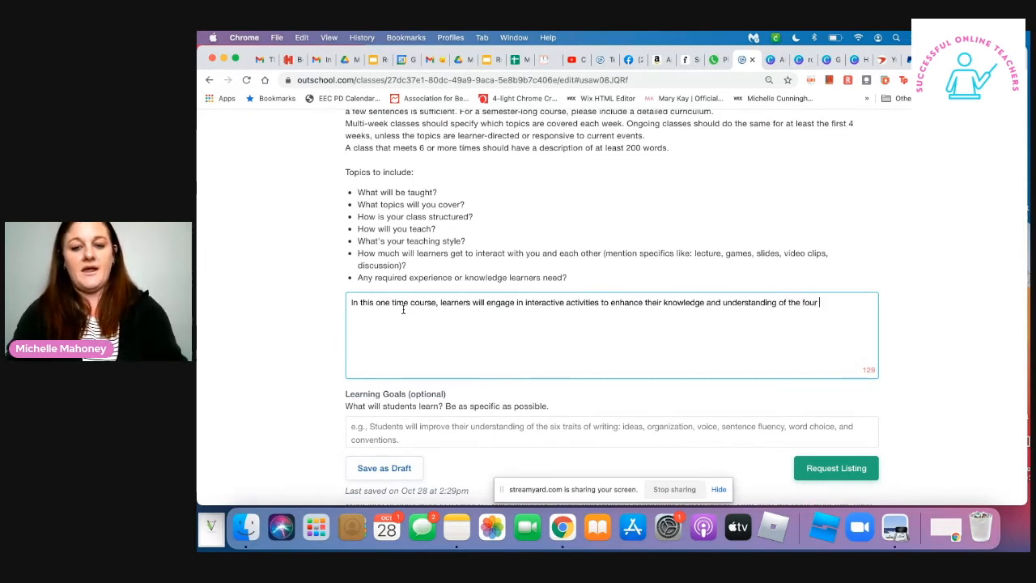
{"action": "type", "text": " main parts of "}
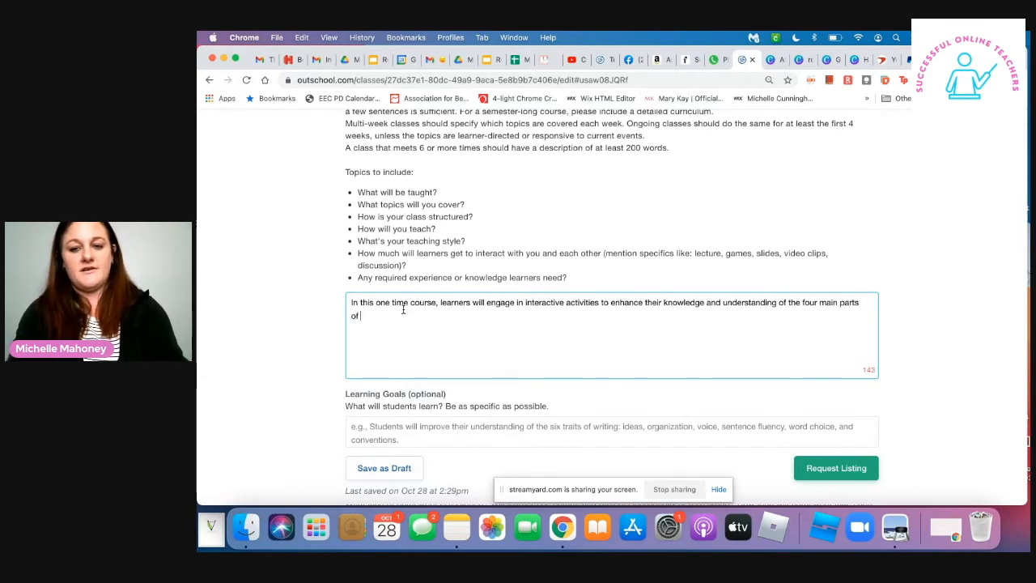
{"action": "type", "text": "speech.,"}
{"action": "type", "text": "."}
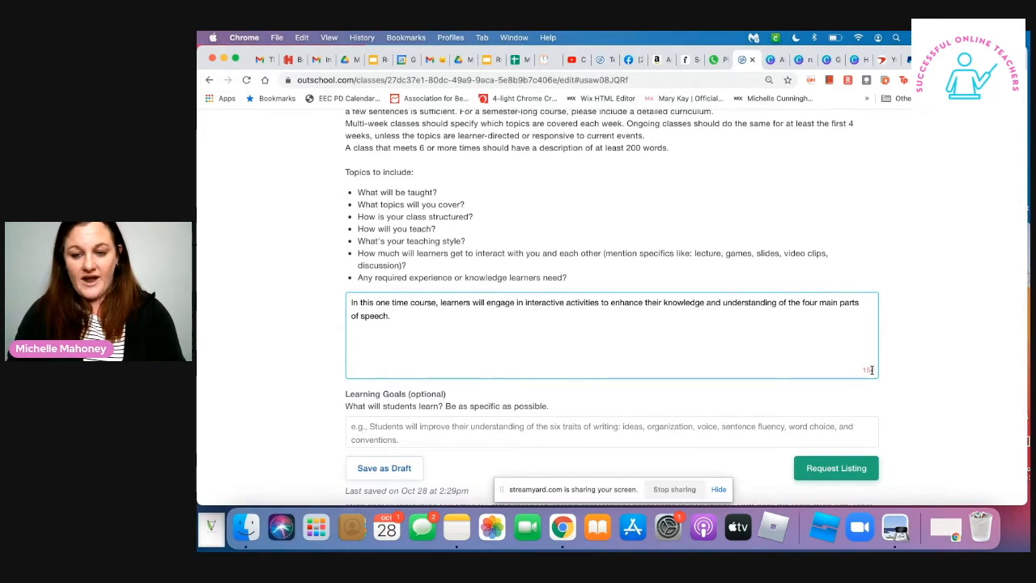
{"action": "scroll", "coordinate": [613, 297], "scroll_direction": "up", "scroll_amount": 8}
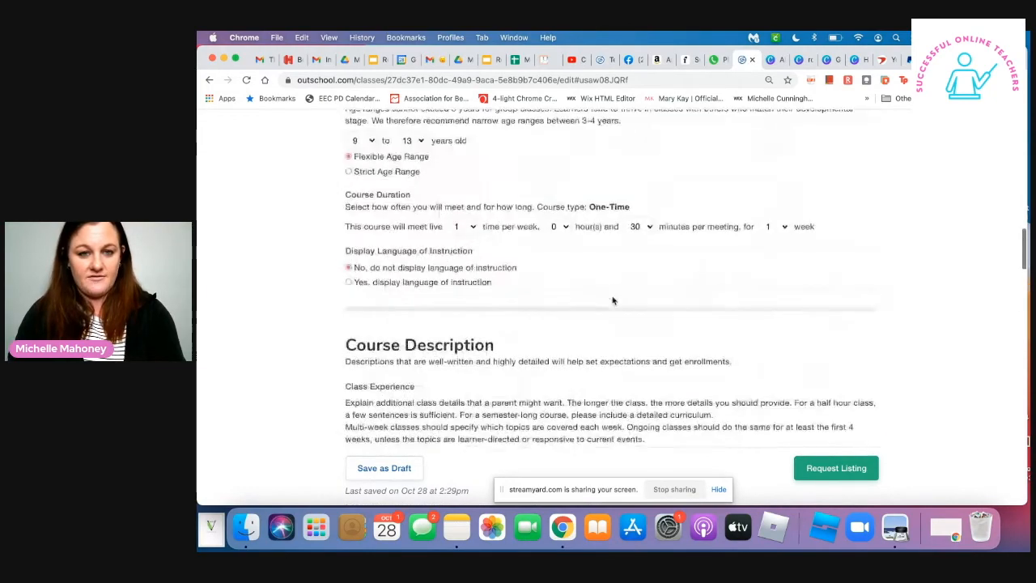
{"action": "scroll", "coordinate": [613, 301], "scroll_direction": "up", "scroll_amount": 20}
{"action": "scroll", "coordinate": [613, 300], "scroll_direction": "up", "scroll_amount": 7}
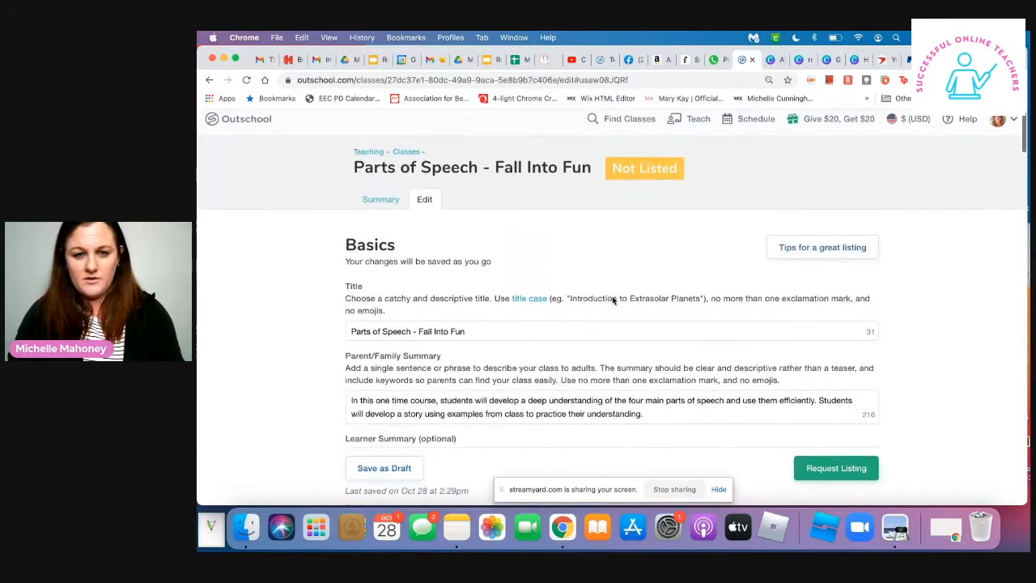
{"action": "scroll", "coordinate": [613, 301], "scroll_direction": "down", "scroll_amount": 20}
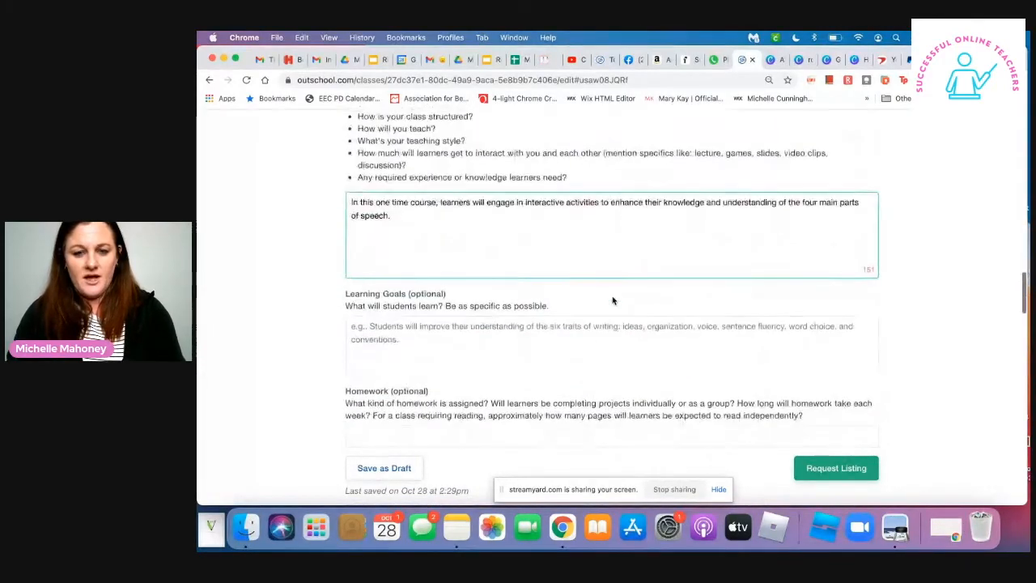
{"action": "scroll", "coordinate": [613, 301], "scroll_direction": "up", "scroll_amount": 3}
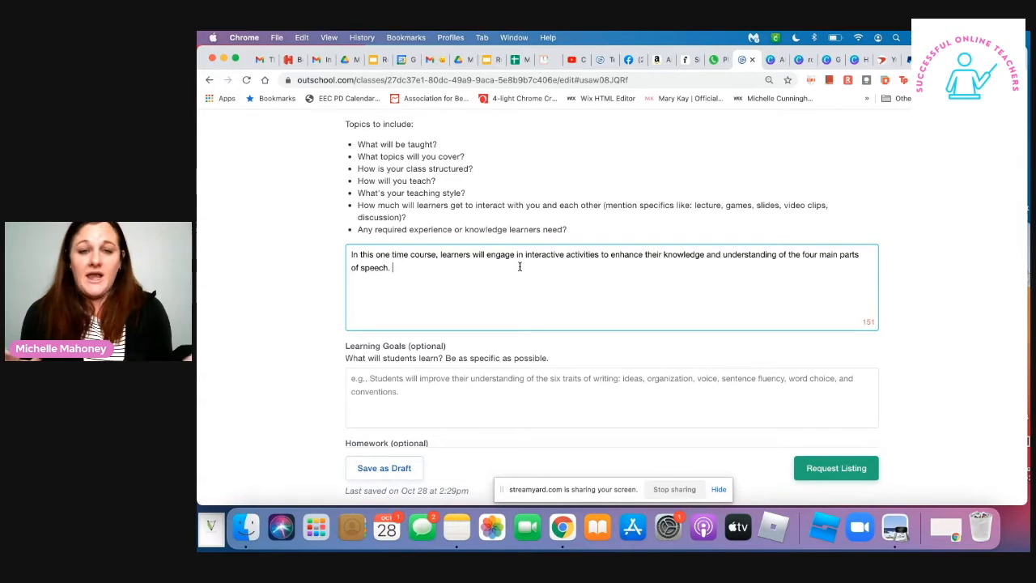
- Add the sentence "We will focus on nouns, adjectives, verbs and adverbs." to the Class Experience, correcting the misspelled "adjectives"
{"action": "type", "text": "W"}
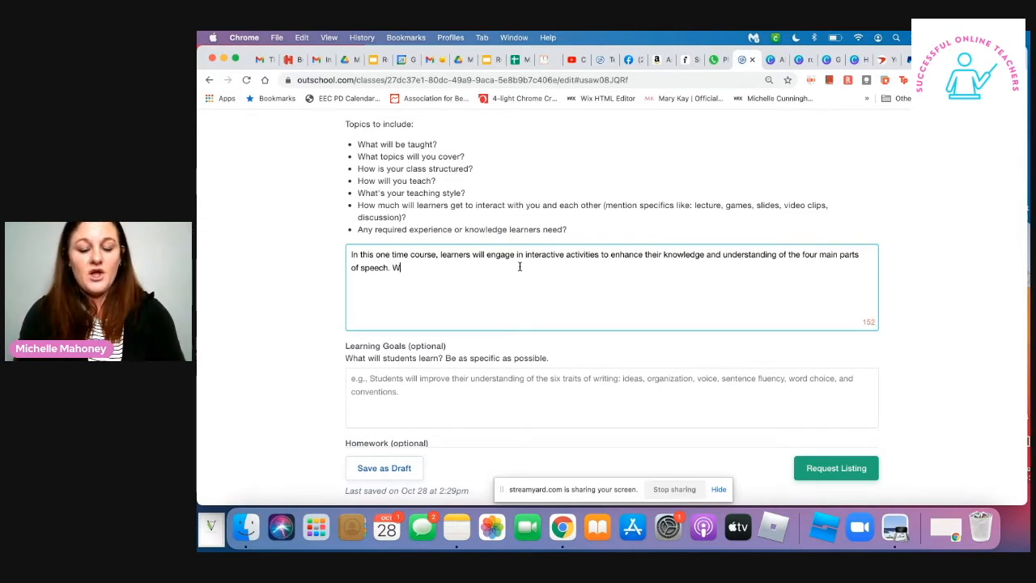
{"action": "type", "text": "e will focus on "}
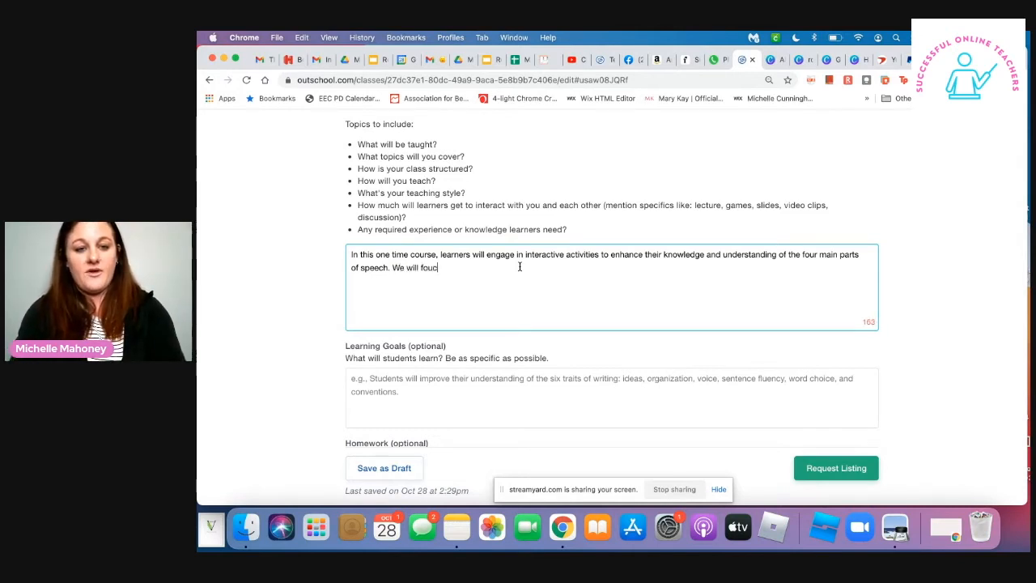
{"action": "type", "text": "nouns, adjectivi"}
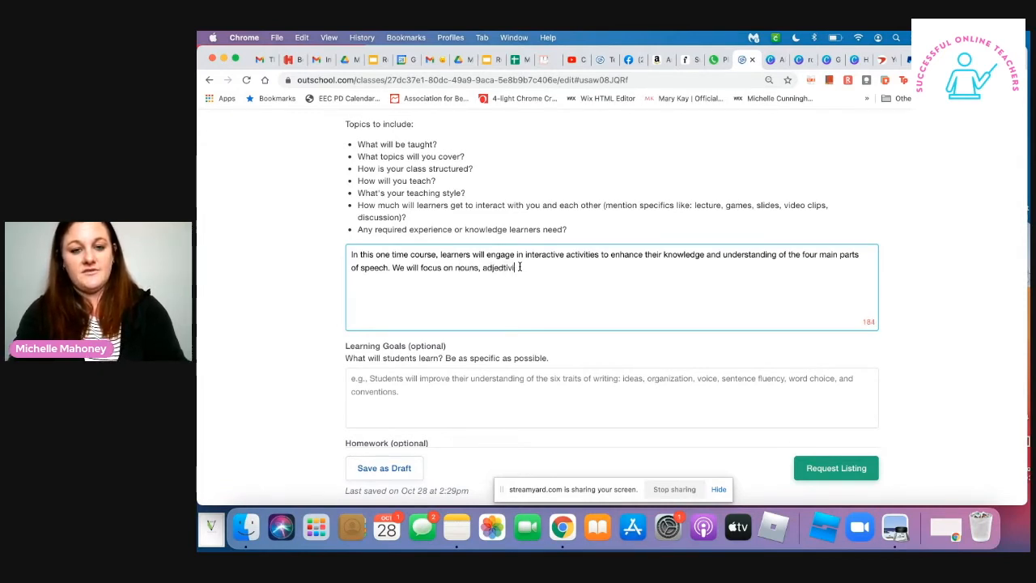
{"action": "type", "text": "es, verbs and"}
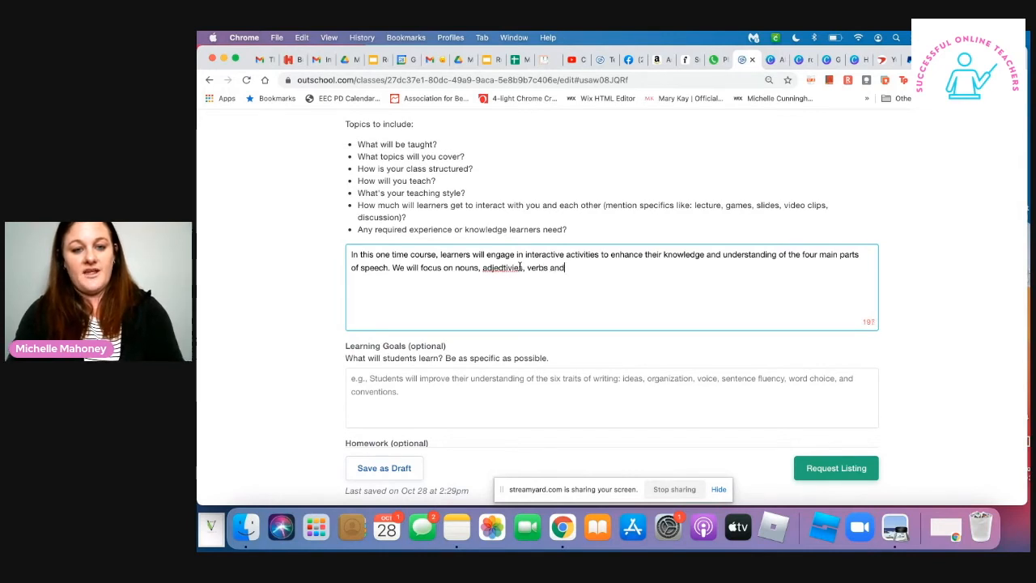
{"action": "type", "text": " adverbs"}
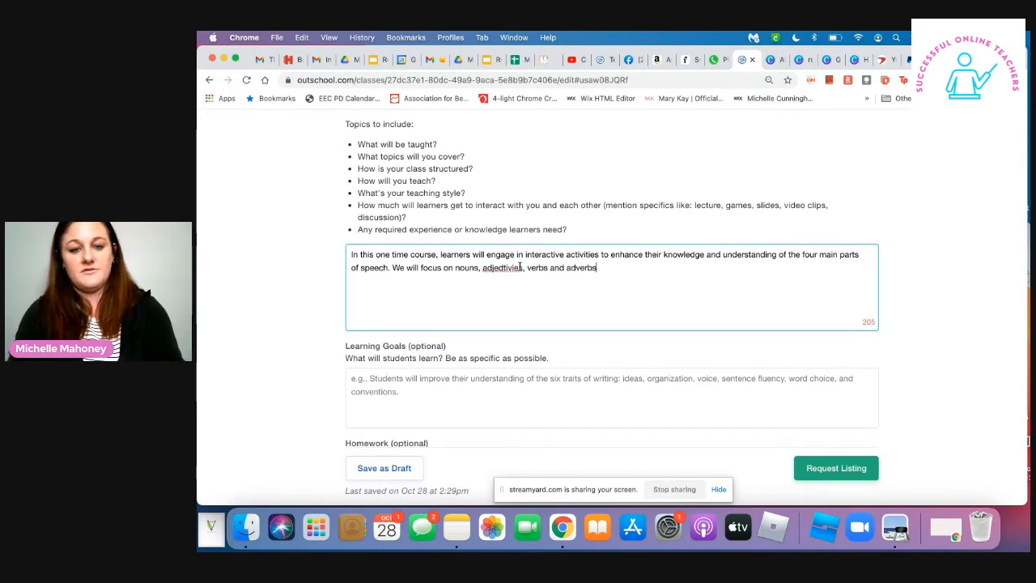
{"action": "type", "text": "."}
{"action": "right_click", "coordinate": [499, 268]}
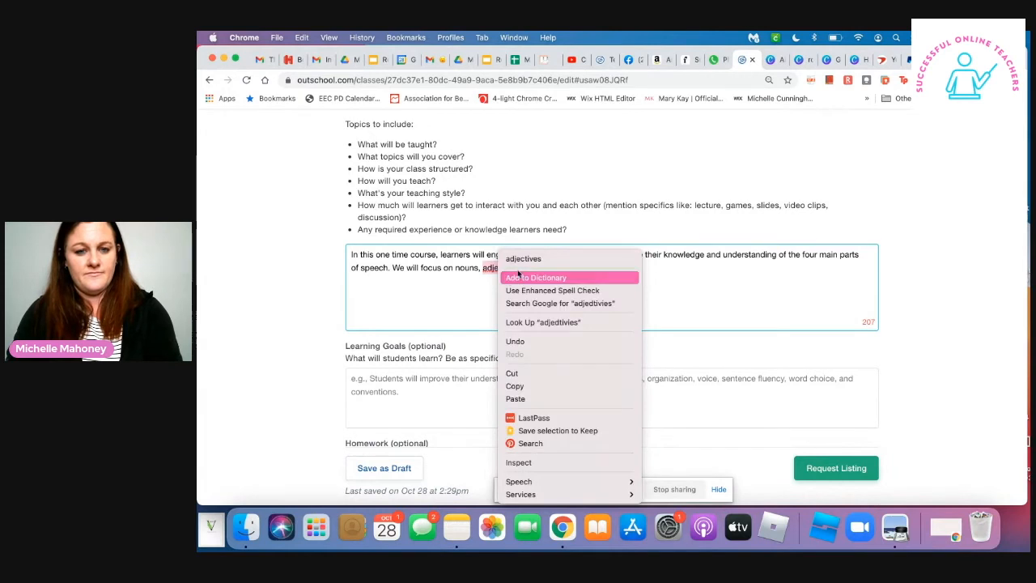
{"action": "left_click", "coordinate": [604, 260]}
- Begin the next Class Experience sentence with "Each one will be broken down and"
{"action": "type", "text": "Th"}
{"action": "key", "text": "BackSpace"}
{"action": "key", "text": "BackSpace"}
{"action": "type", "text": "Each on"}
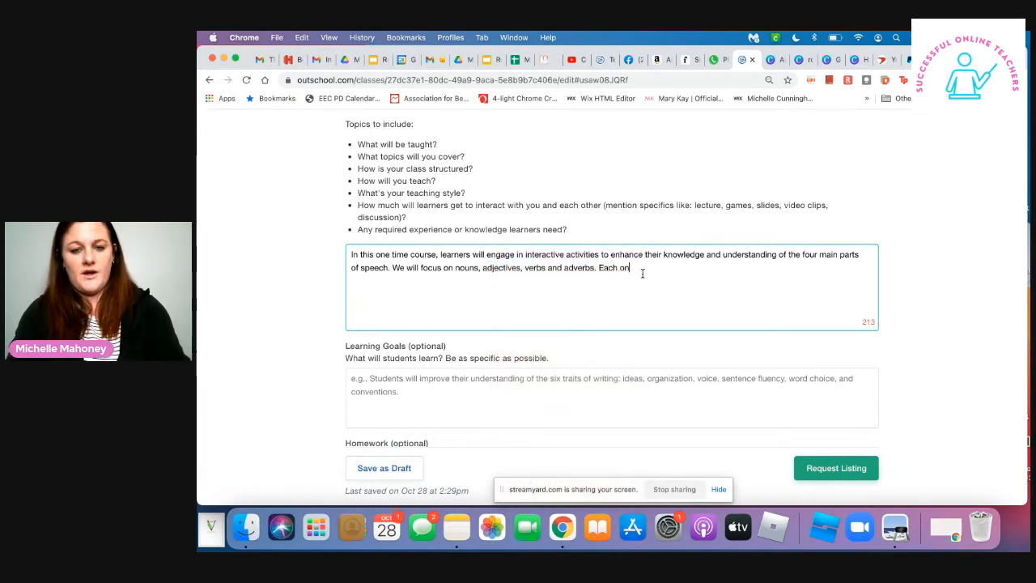
{"action": "type", "text": "e will be brack"}
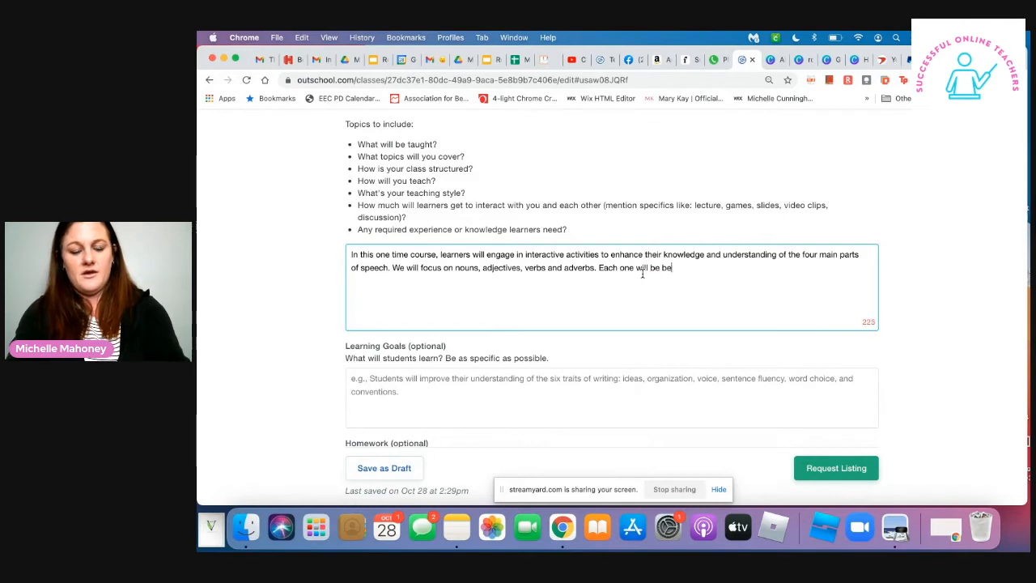
{"action": "key", "text": "BackSpace"}
{"action": "key", "text": "BackSpace"}
{"action": "key", "text": "BackSpace"}
{"action": "key", "text": "BackSpace"}
{"action": "type", "text": "roken do"}
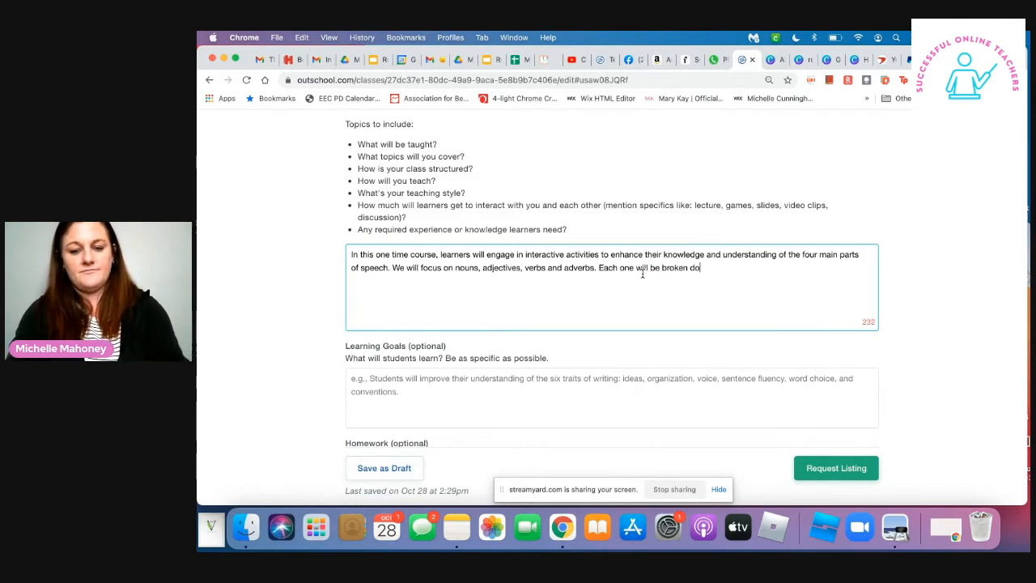
{"action": "type", "text": "wn and giv"}
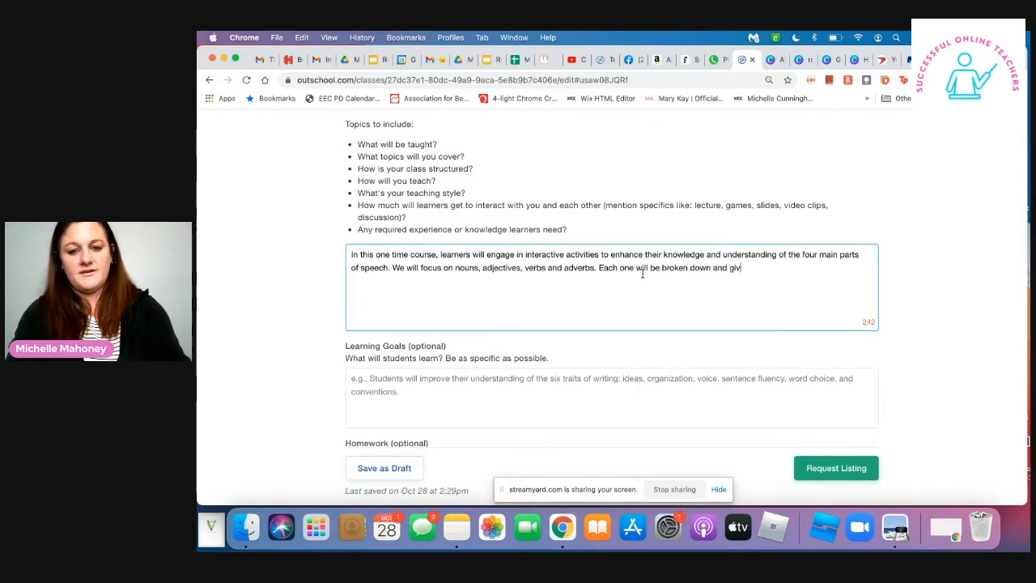
{"action": "type", "text": "en spec"}
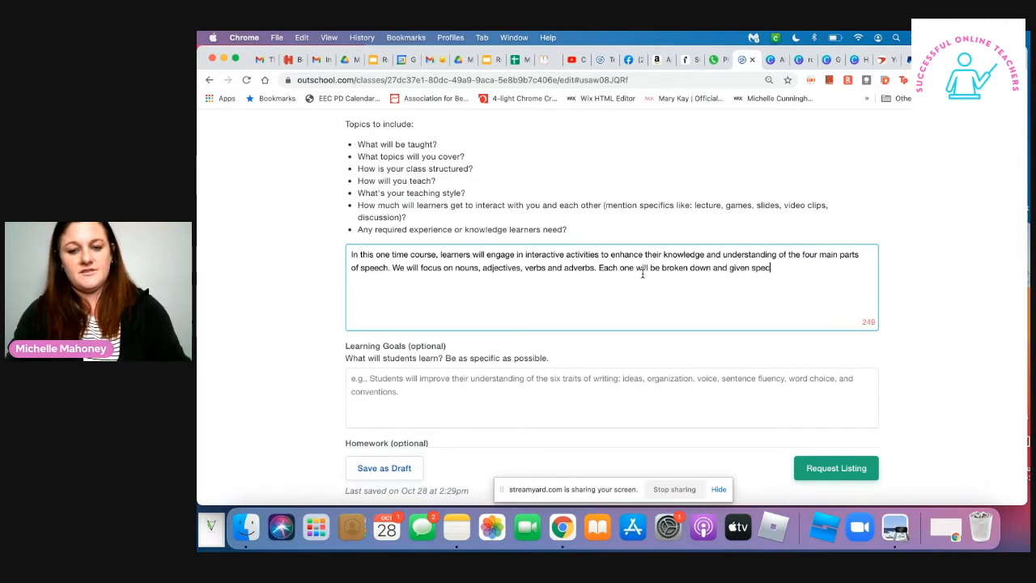
{"action": "type", "text": "ific exsampl"}
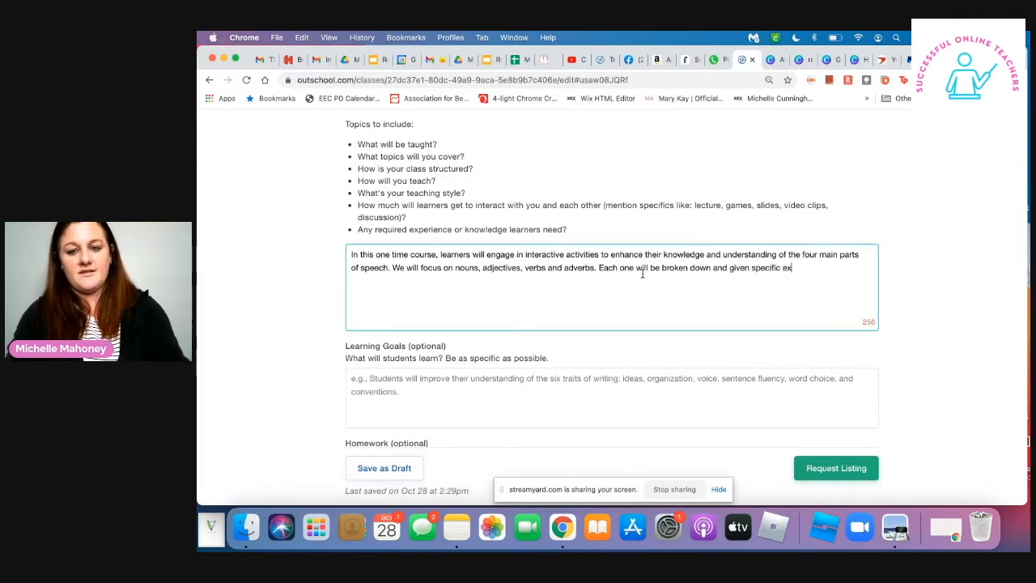
- Complete the sentence about breaking down each part of speech with "given specific examples."
{"action": "key", "text": "BackSpace"}
{"action": "key", "text": "BackSpace"}
{"action": "key", "text": "BackSpace"}
{"action": "key", "text": "BackSpace"}
{"action": "key", "text": "BackSpace"}
{"action": "type", "text": "amples."}
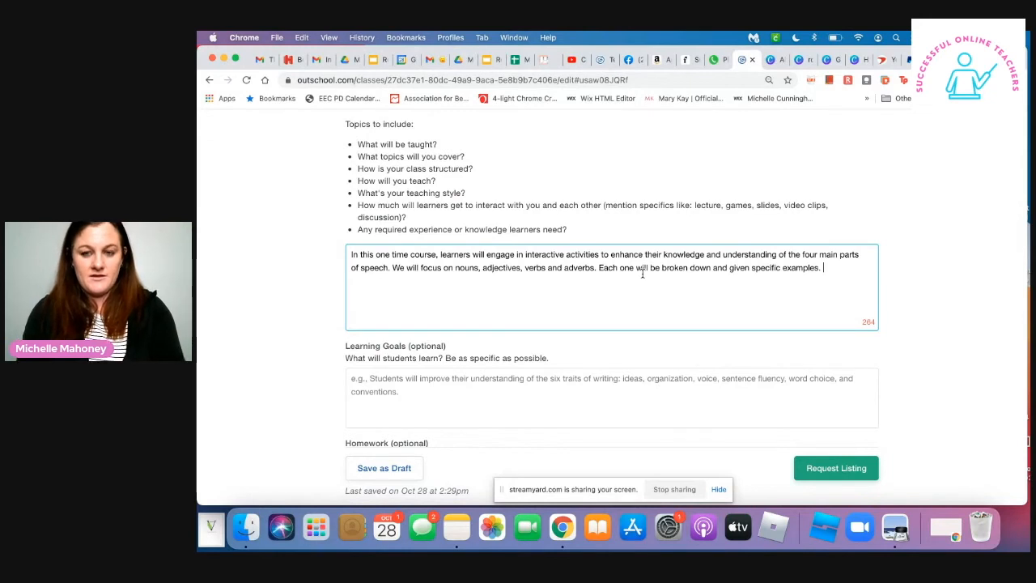
{"action": "type", "text": "Students w"}
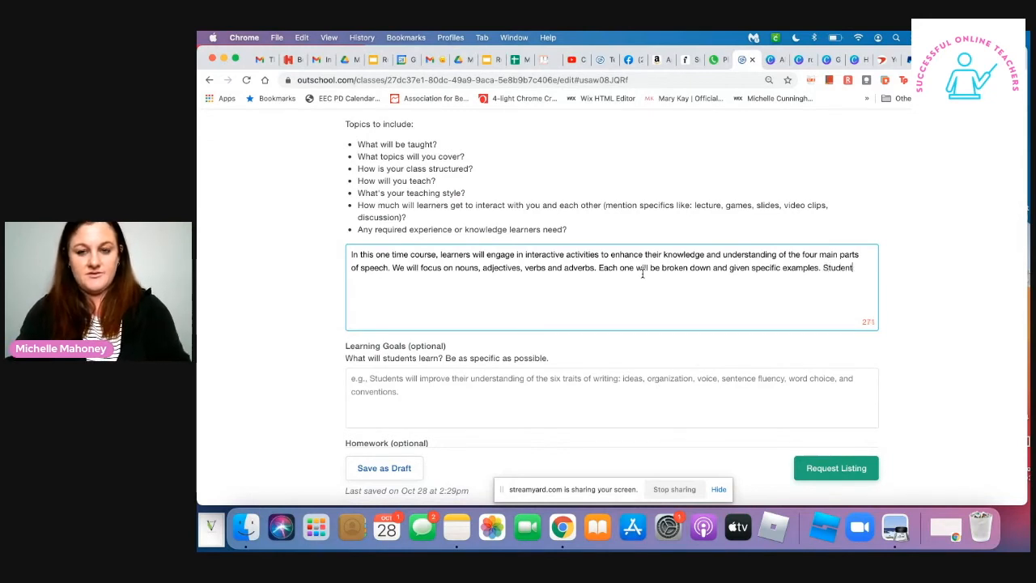
{"action": "key", "text": "BackSpace"}
{"action": "key", "text": "BackSpace"}
{"action": "key", "text": "BackSpace"}
{"action": "key", "text": "BackSpace"}
{"action": "key", "text": "BackSpace"}
{"action": "key", "text": "BackSpace"}
{"action": "key", "text": "BackSpace"}
{"action": "key", "text": "BackSpace"}
{"action": "key", "text": "BackSpace"}
{"action": "key", "text": "BackSpace"}
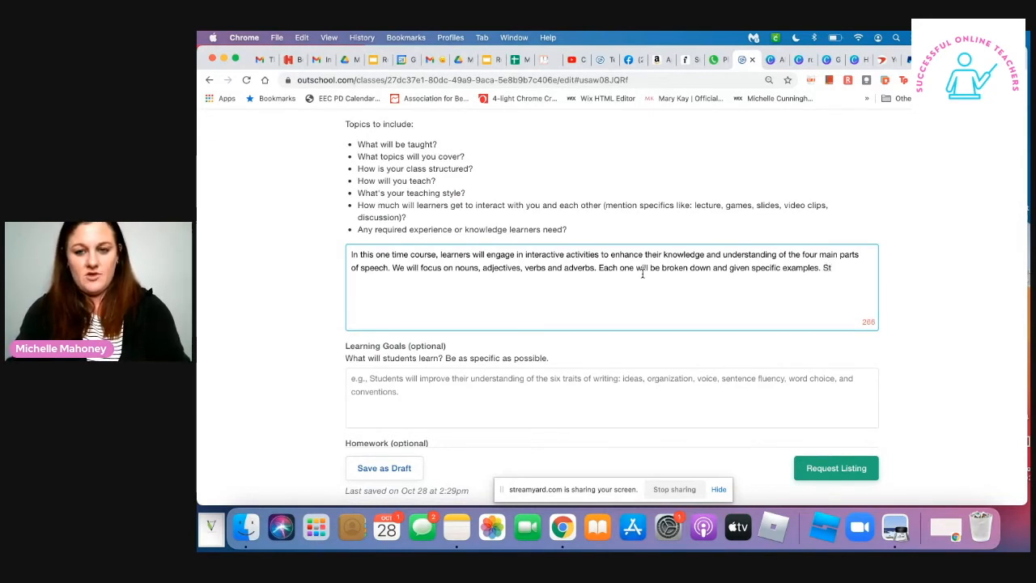
{"action": "type", "text": "Learn"}
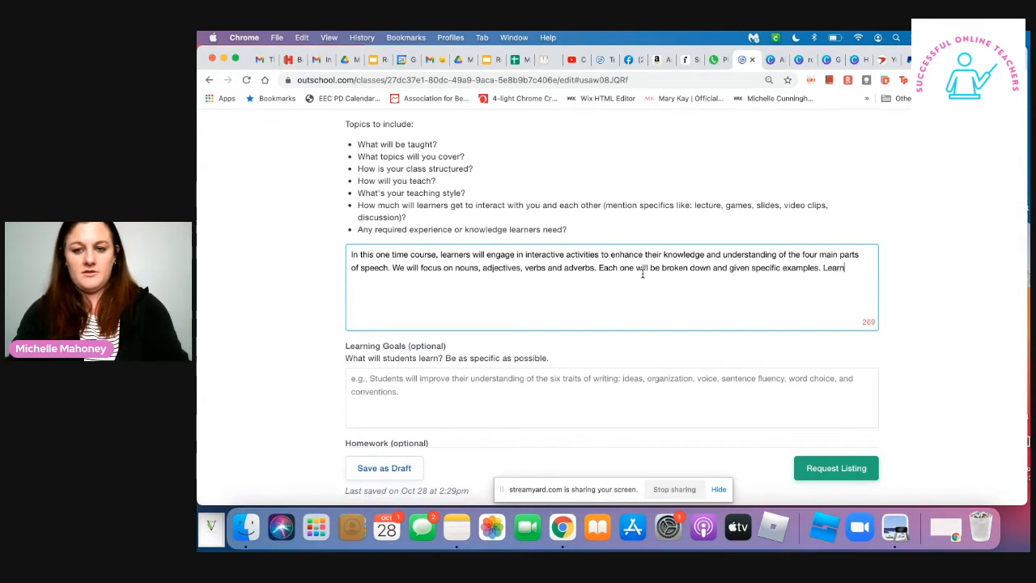
{"action": "key", "text": "BackSpace"}
{"action": "key", "text": "BackSpace"}
{"action": "key", "text": "BackSpace"}
{"action": "key", "text": "BackSpace"}
{"action": "key", "text": "BackSpace"}
{"action": "key", "text": "BackSpace"}
{"action": "type", "text": "A b"}
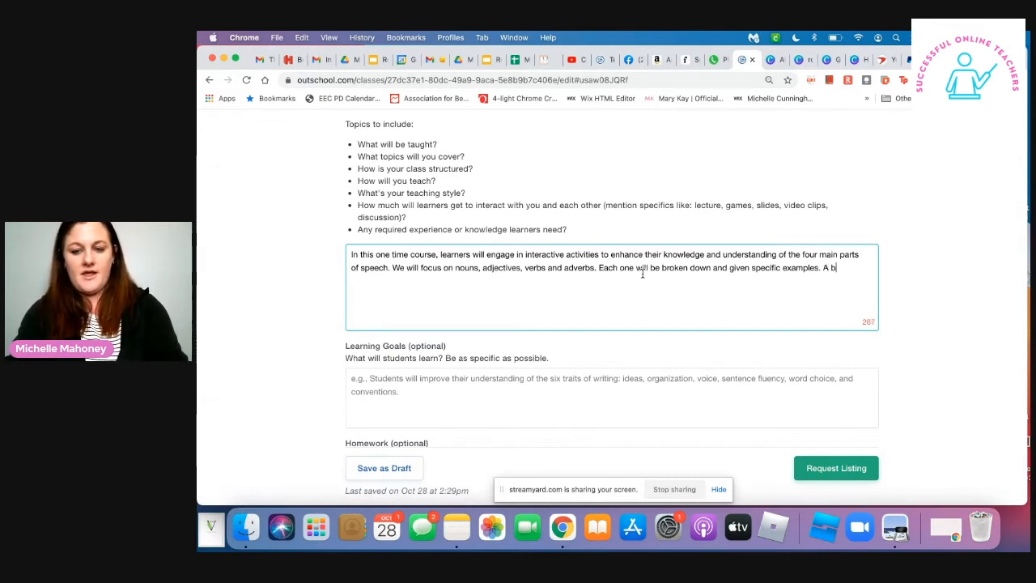
{"action": "type", "text": " be"}
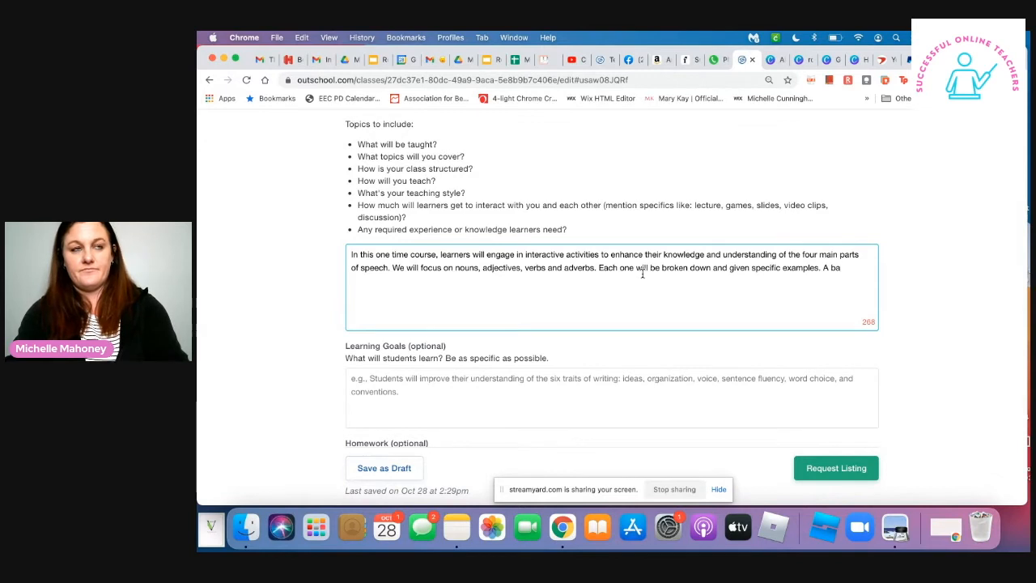
{"action": "key", "text": "BackSpace"}
{"action": "key", "text": "BackSpace"}
{"action": "key", "text": "BackSpace"}
{"action": "key", "text": "BackSpace"}
{"action": "key", "text": "BackSpace"}
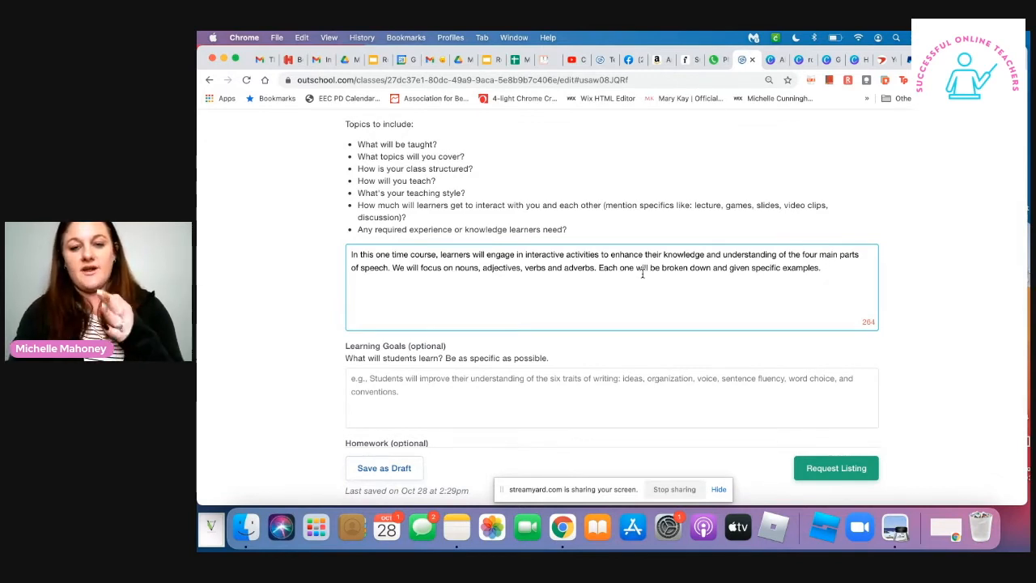
- Add the sentence "Then learners will be asked to create their own examples." to the Class Experience description
{"action": "type", "text": "The"}
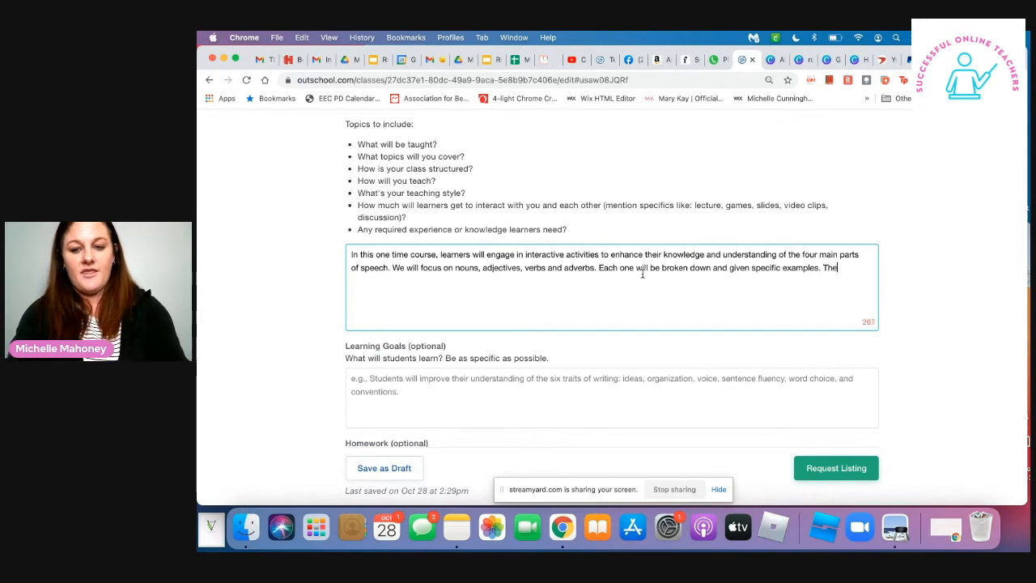
{"action": "type", "text": "n learners qil"}
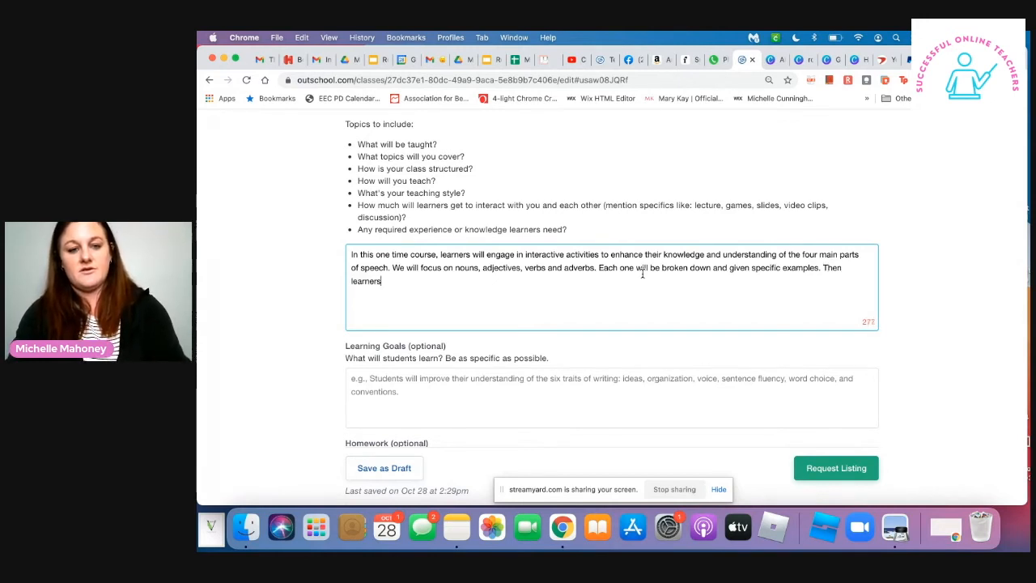
{"action": "key", "text": "BackSpace"}
{"action": "key", "text": "BackSpace"}
{"action": "key", "text": "BackSpace"}
{"action": "type", "text": "wi"}
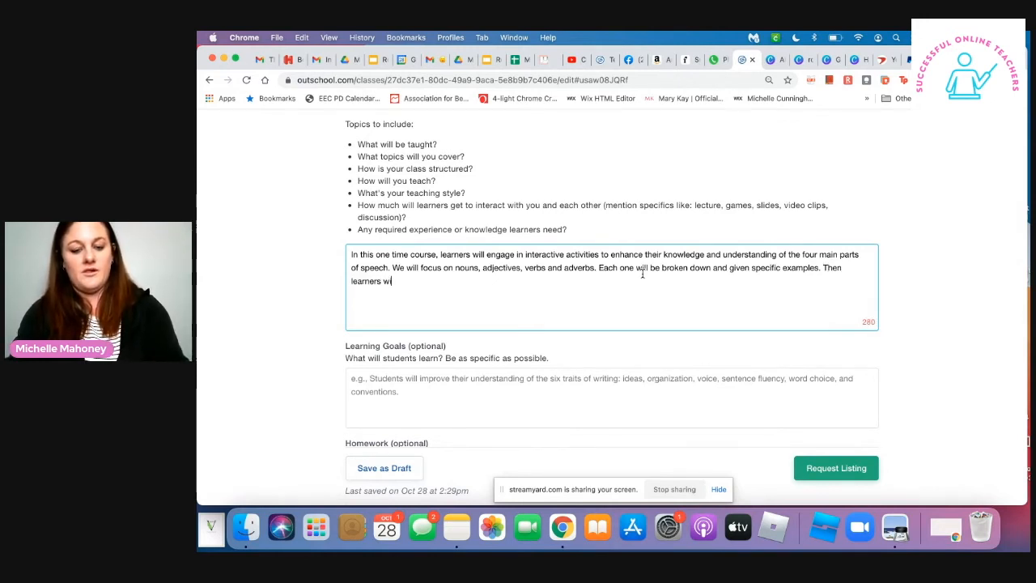
{"action": "type", "text": "ll be asked to"}
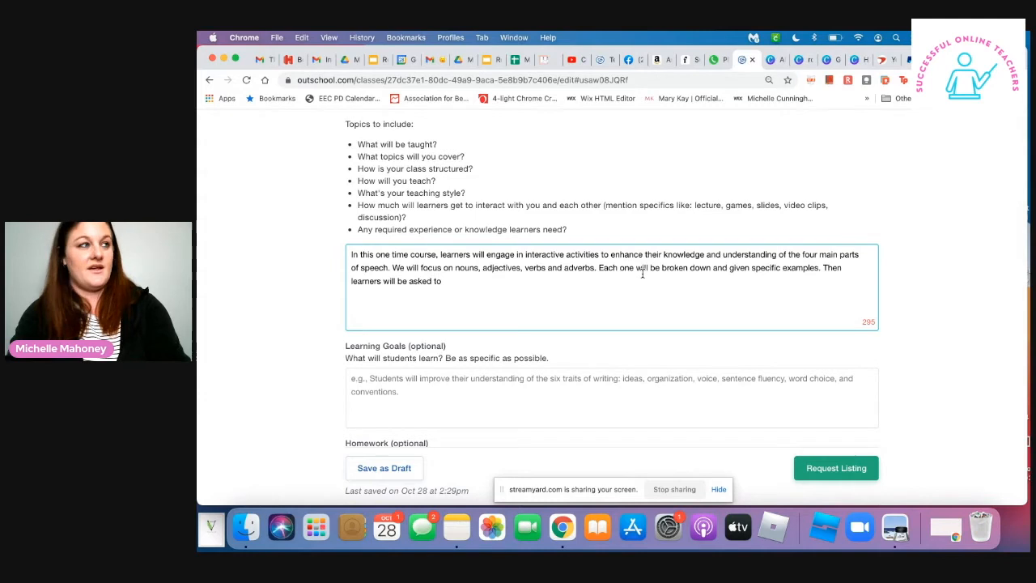
{"action": "type", "text": "create thei"}
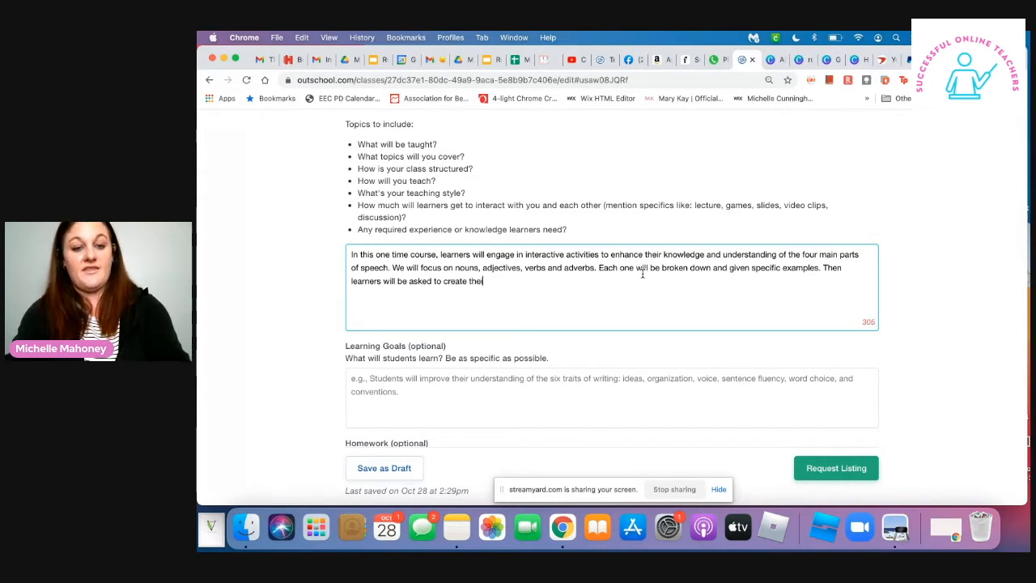
{"action": "type", "text": "r o"}
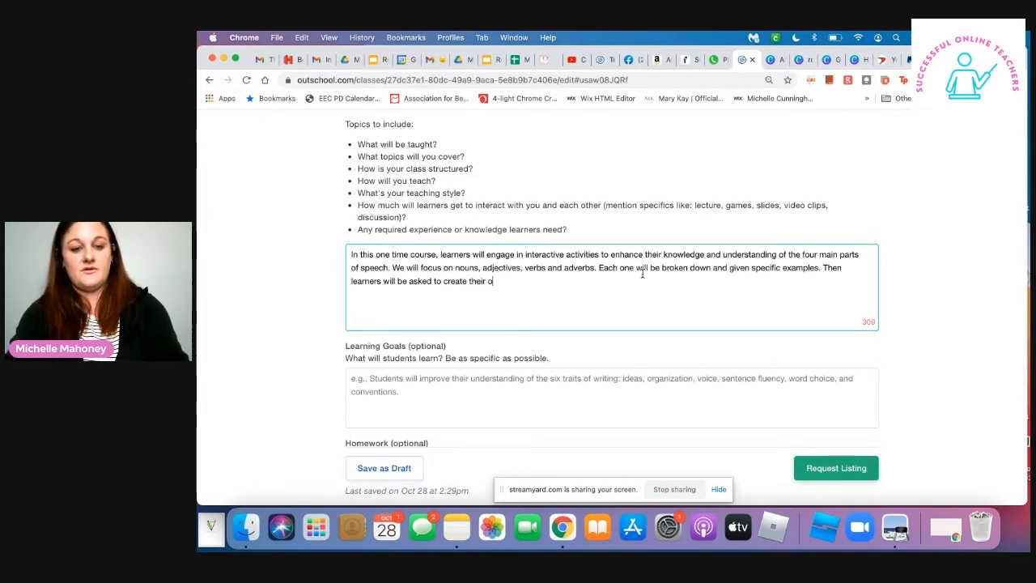
{"action": "type", "text": "wn examples. "}
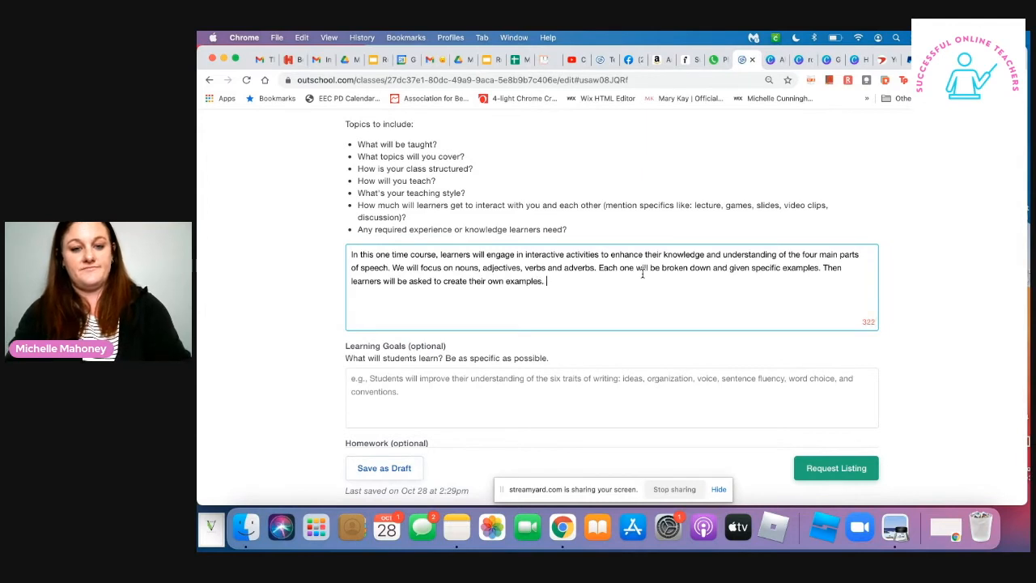
{"action": "type", "text": "In"}
- Begin the next Class Experience sentence with "In addition, students will be given either an"
{"action": "key", "text": "BackSpace"}
{"action": "type", "text": "n addition, "}
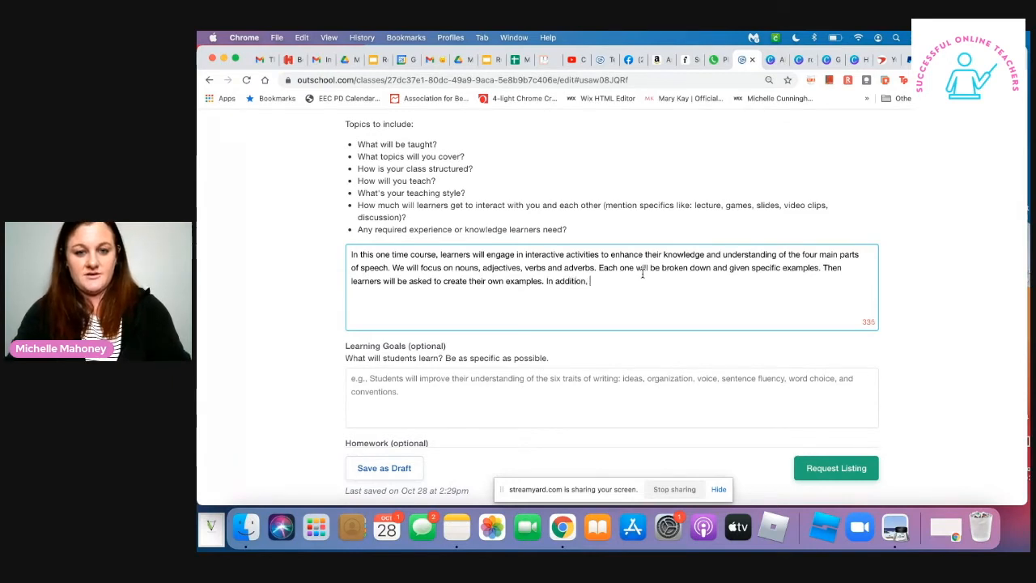
{"action": "type", "text": "stude"}
{"action": "type", "text": "nts will be "}
{"action": "type", "text": "given and"}
{"action": "key", "text": "BackSpace"}
{"action": "key", "text": "BackSpace"}
{"action": "key", "text": "BackSpace"}
{"action": "type", "text": "either an "}
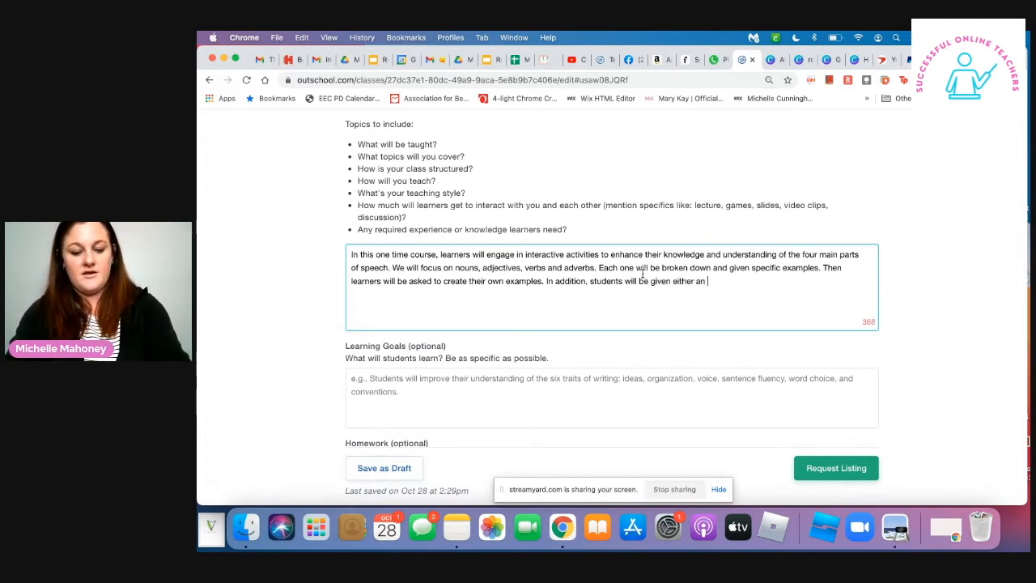
{"action": "type", "text": "au"}
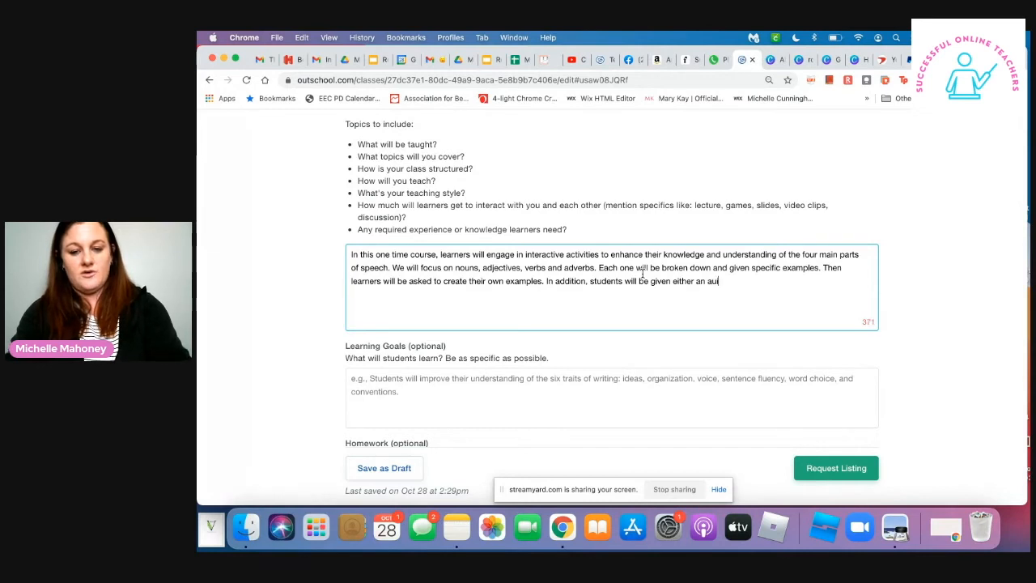
{"action": "type", "text": "dio"}
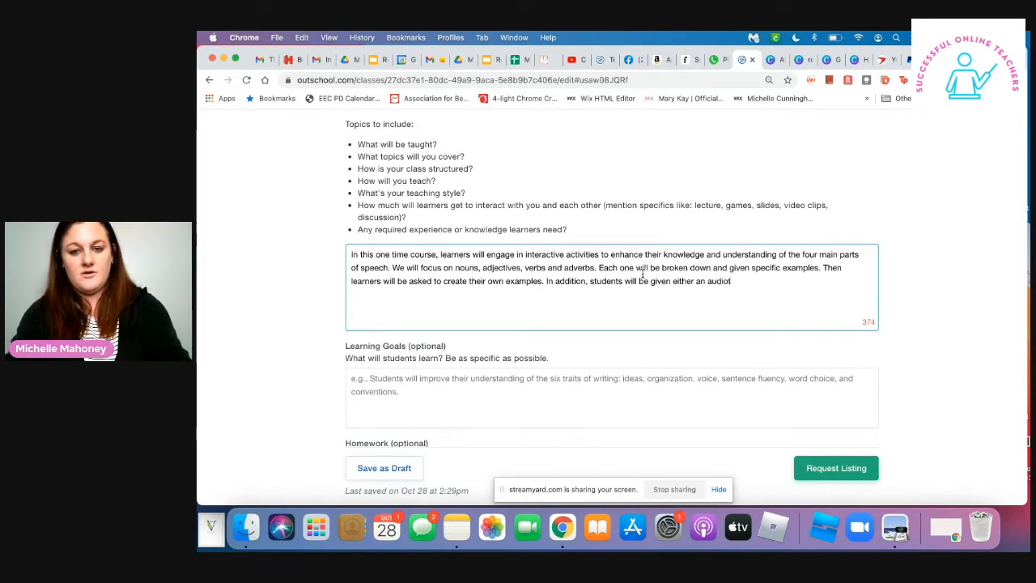
- Complete the "In addition" sentence with "auditory or visual prompt to stimulate their thinking."
{"action": "key", "text": "BackSpace"}
{"action": "type", "text": "tory or "}
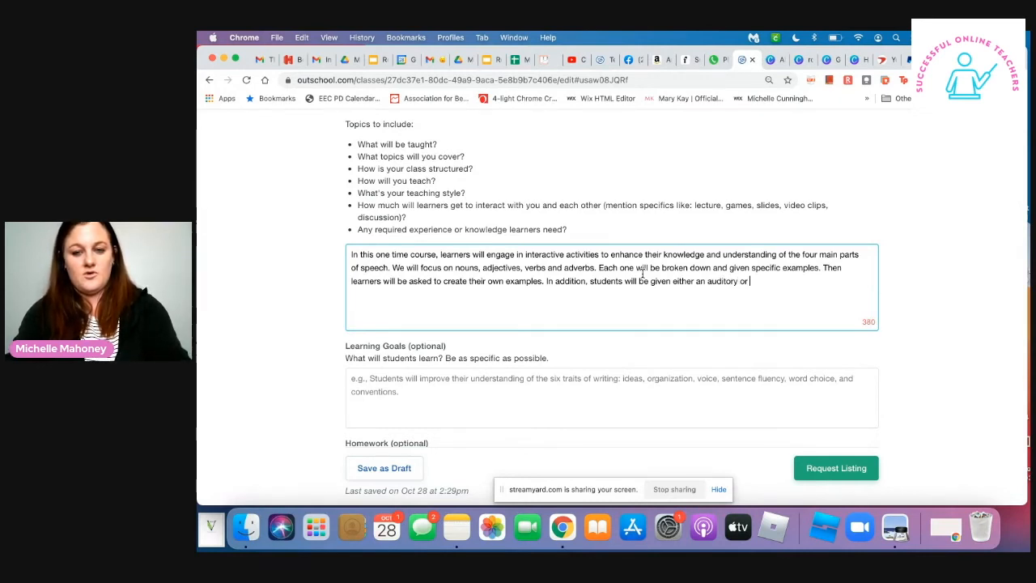
{"action": "type", "text": "visual e"}
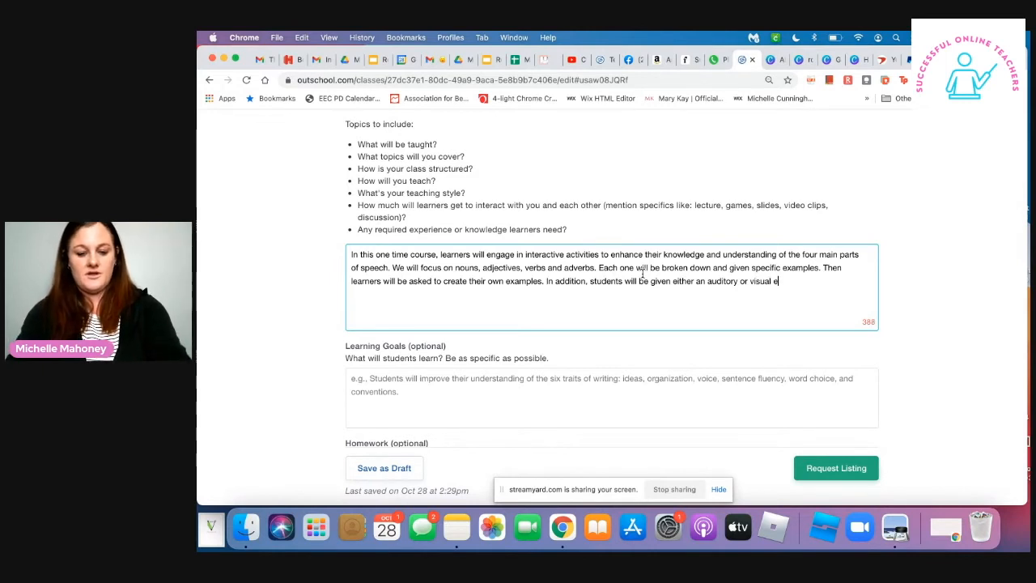
{"action": "key", "text": "BackSpace"}
{"action": "type", "text": "prompt"}
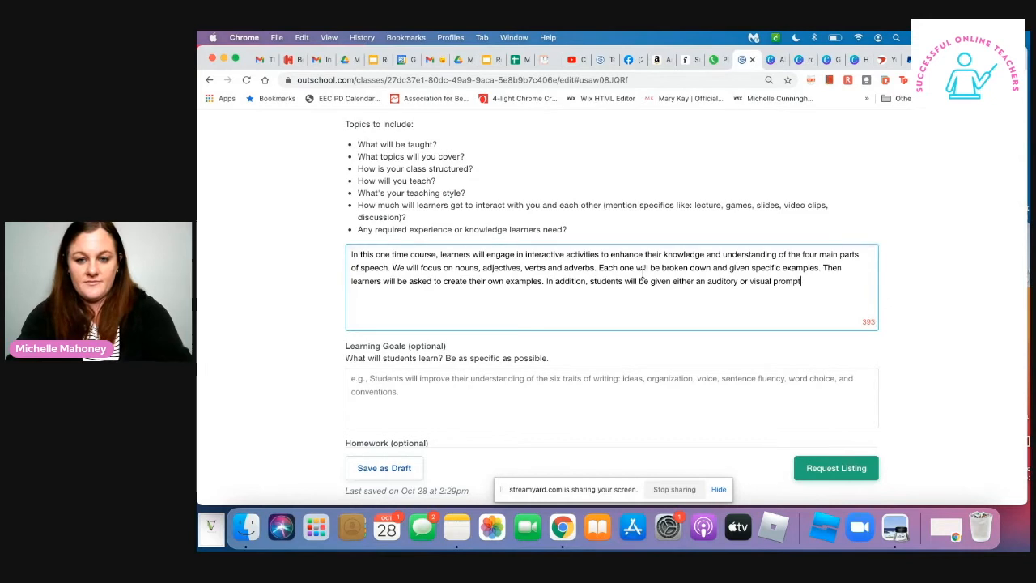
{"action": "type", "text": " to stimulate their "}
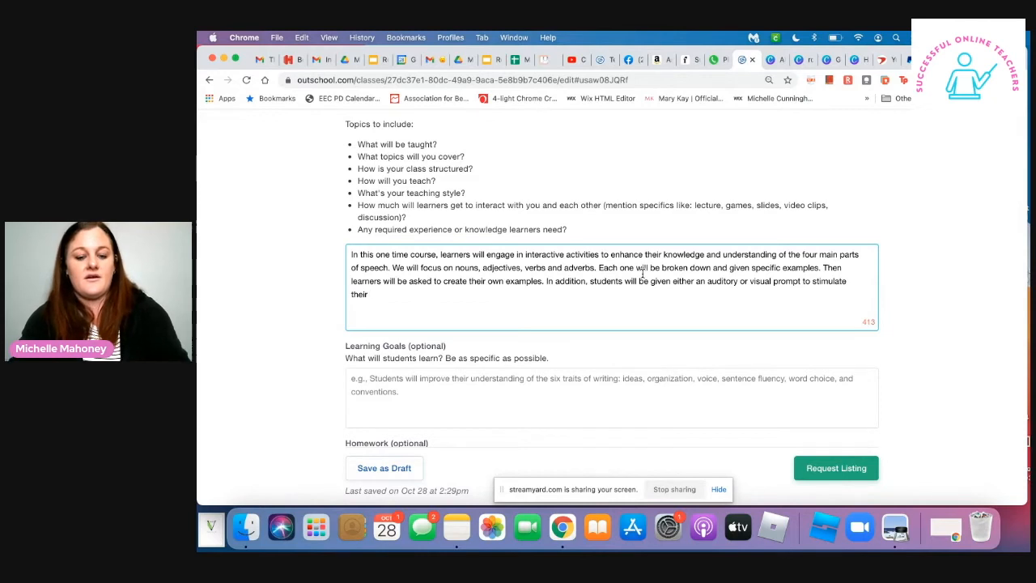
{"action": "type", "text": "thinking."}
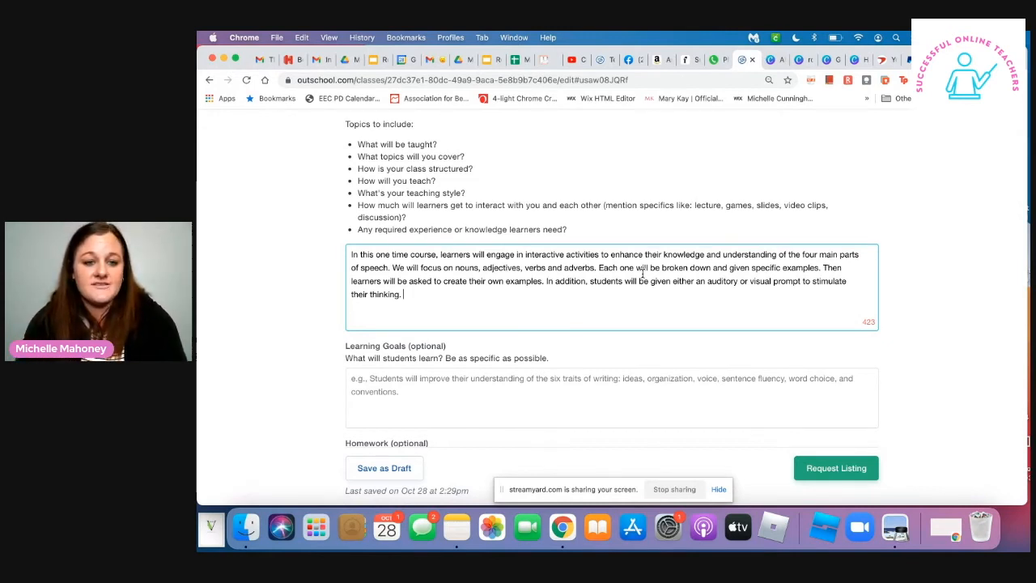
- Start a new Class Experience paragraph, separated by a blank line, with "Learners will start this course with an"
{"action": "key", "text": "Return"}
{"action": "type", "text": "Studen"}
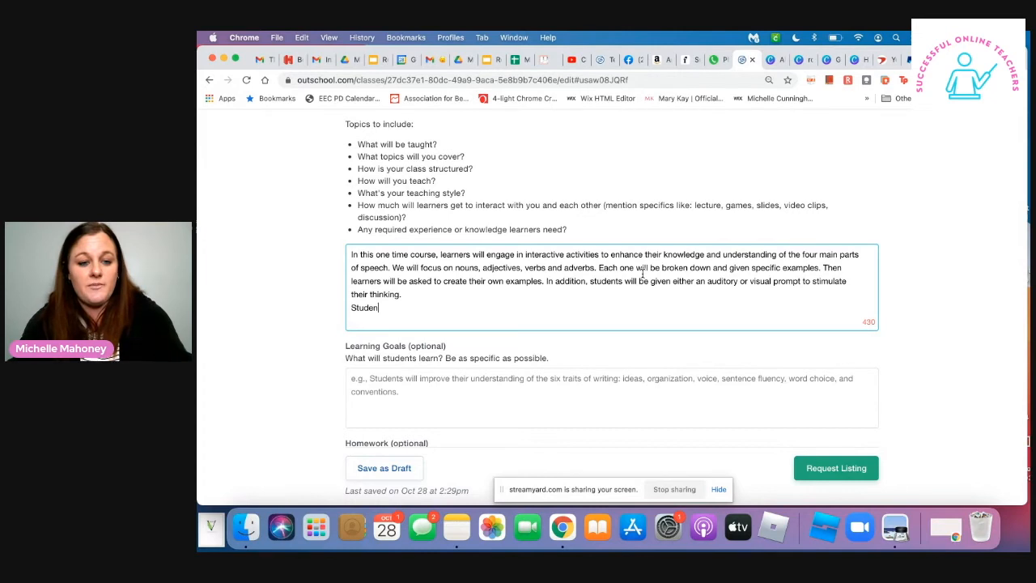
{"action": "key", "text": "BackSpace"}
{"action": "key", "text": "BackSpace"}
{"action": "key", "text": "BackSpace"}
{"action": "key", "text": "BackSpace"}
{"action": "key", "text": "BackSpace"}
{"action": "key", "text": "BackSpace"}
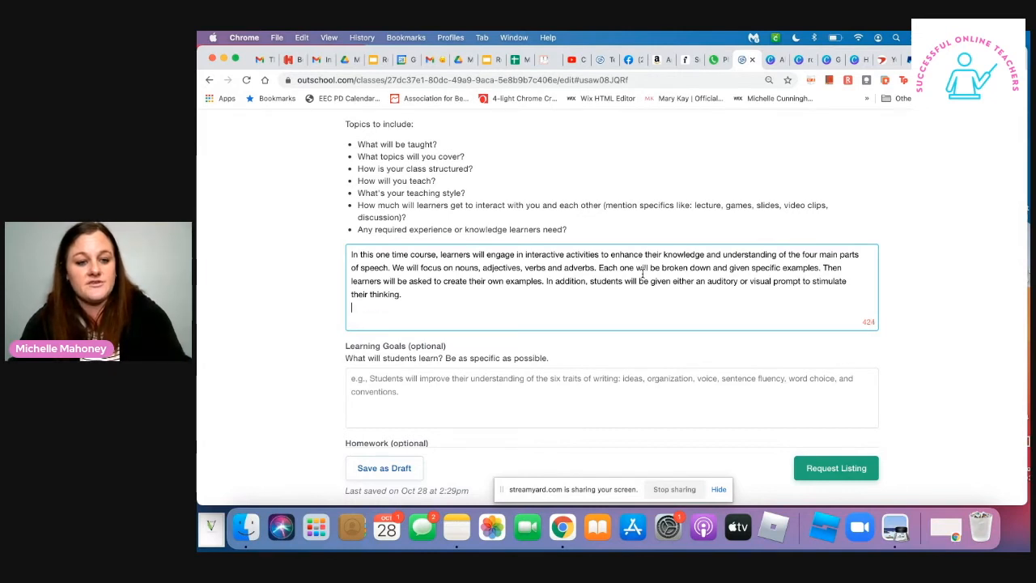
{"action": "type", "text": "Learners"}
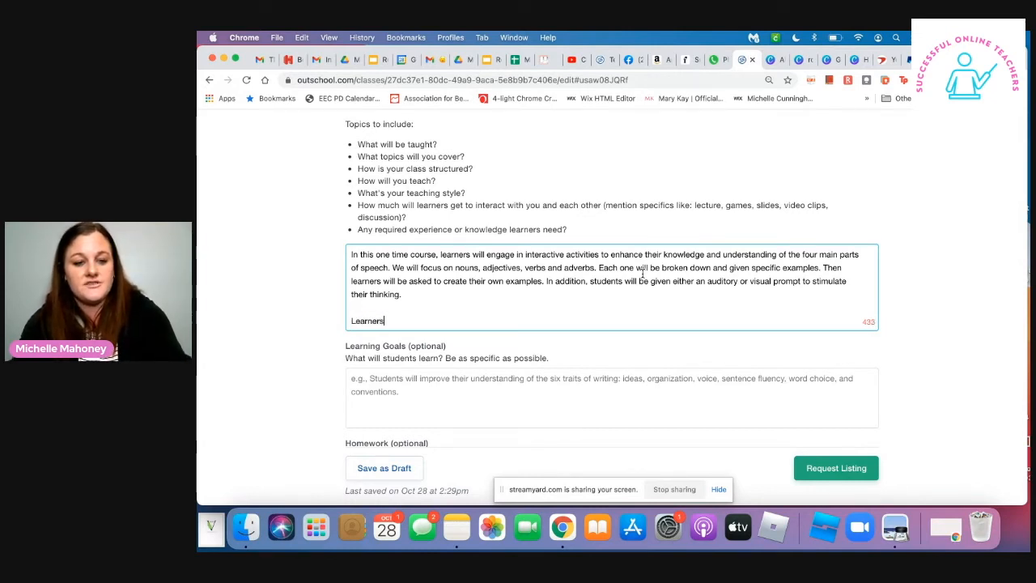
{"action": "type", "text": " will start wi"}
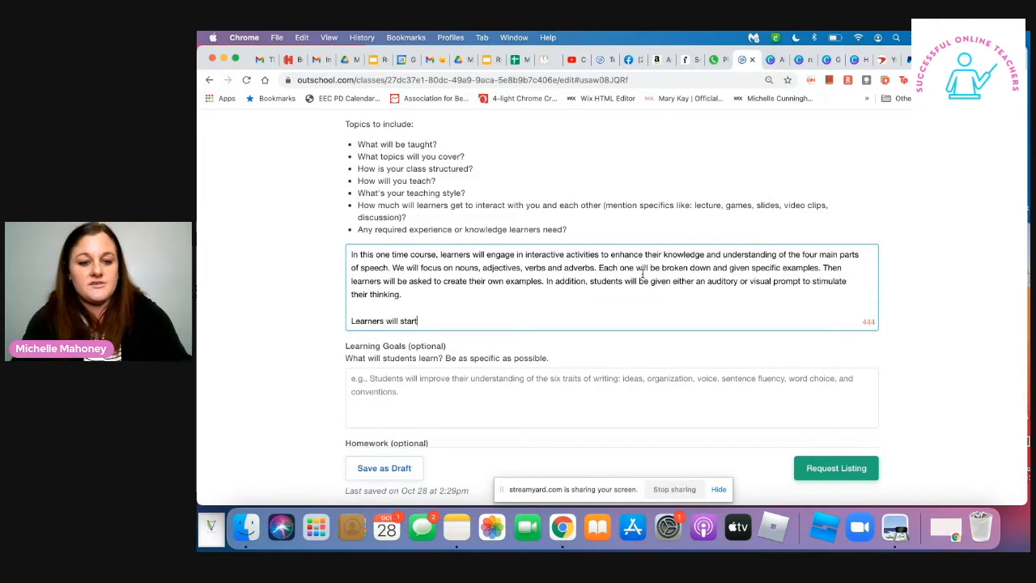
{"action": "key", "text": "BackSpace"}
{"action": "key", "text": "BackSpace"}
{"action": "type", "text": "t"}
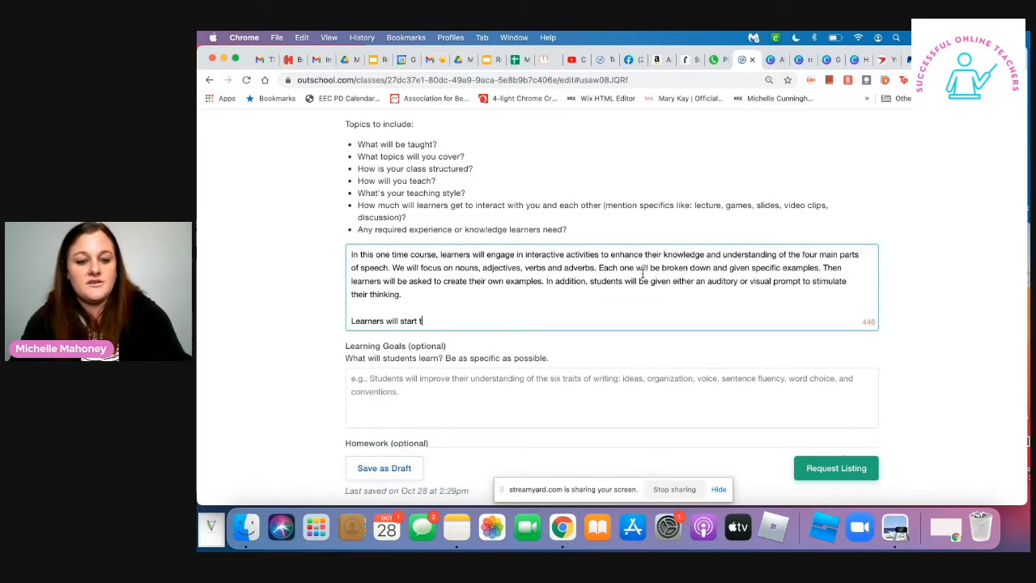
{"action": "type", "text": "his course "}
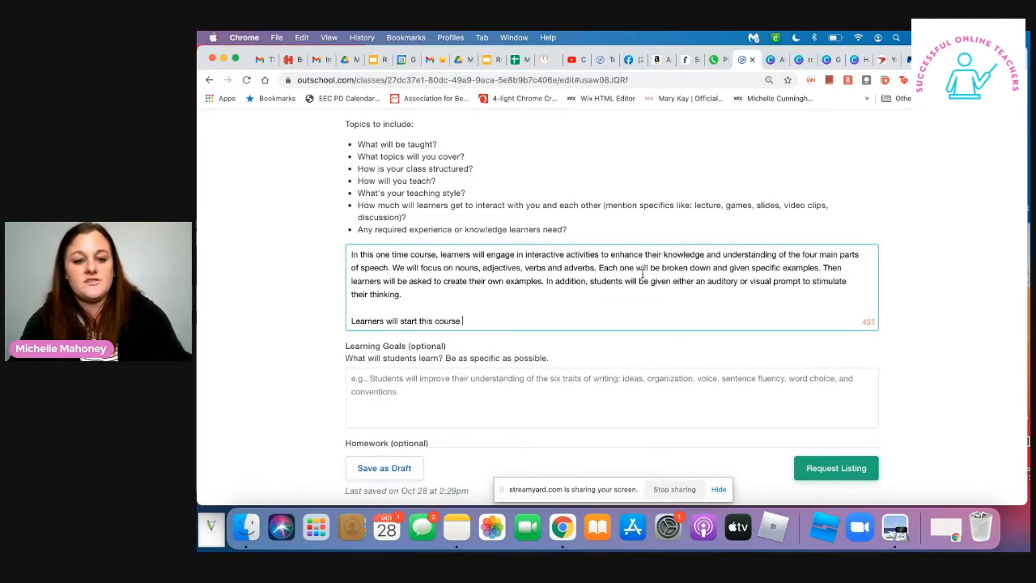
{"action": "type", "text": "with an ice "}
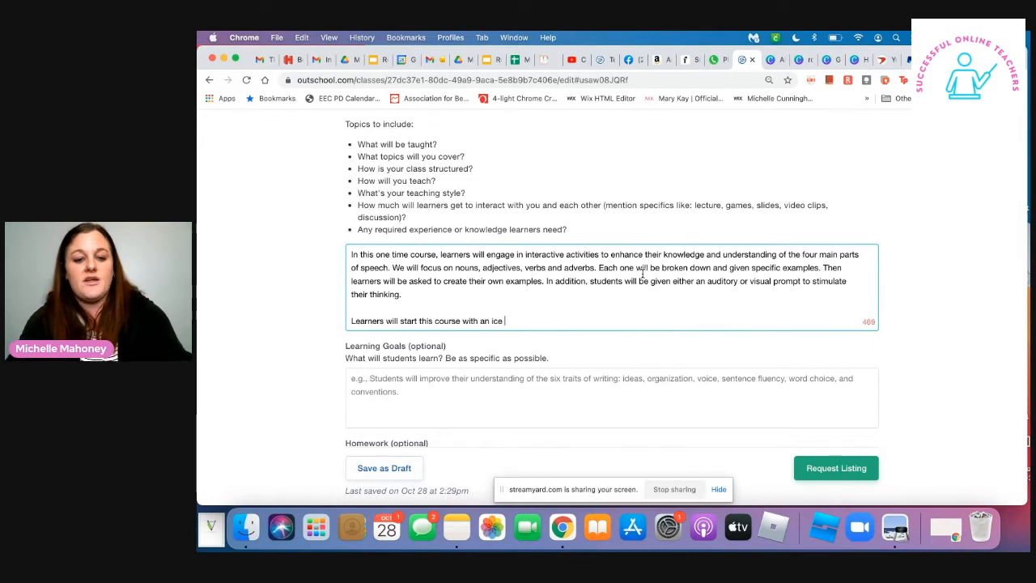
{"action": "type", "text": "breaker questions or"}
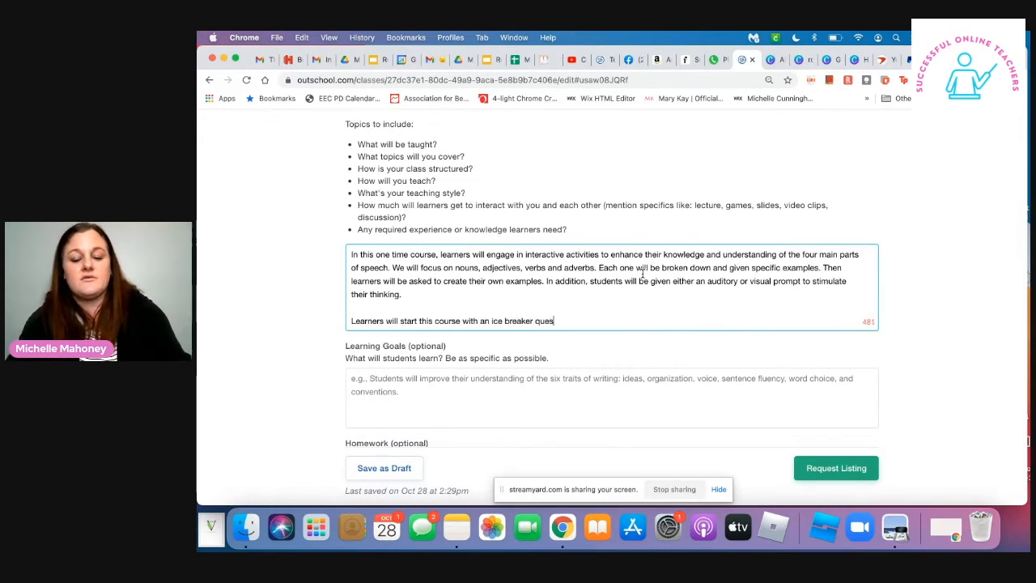
- Continue the new paragraph's opening sentence with "ice breaker questions"
{"action": "key", "text": "BackSpace"}
{"action": "key", "text": "BackSpace"}
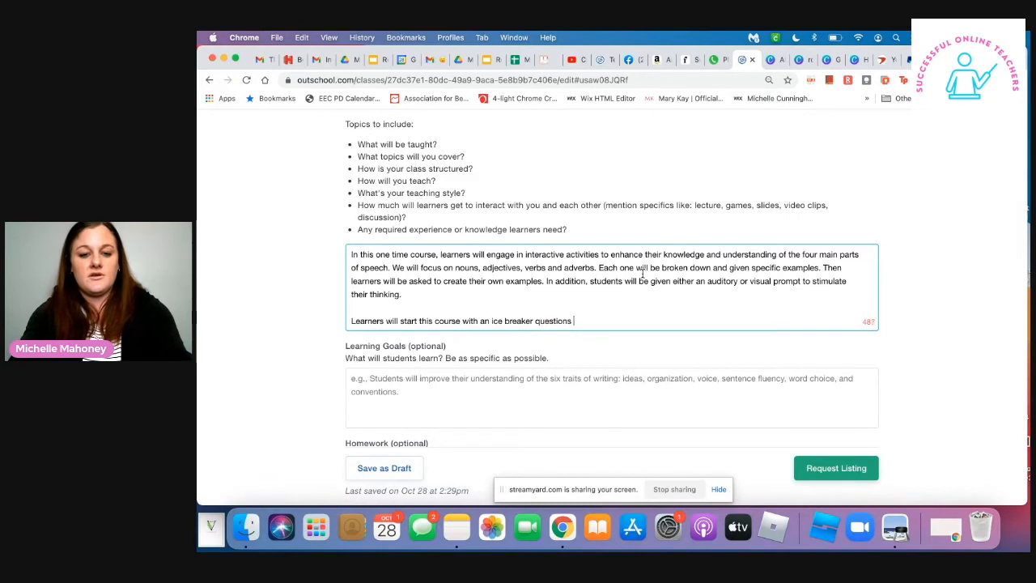
- Finish the ice breaker sentence with "to get to know each other." instead of the "in order to" wording
{"action": "type", "text": "in order to"}
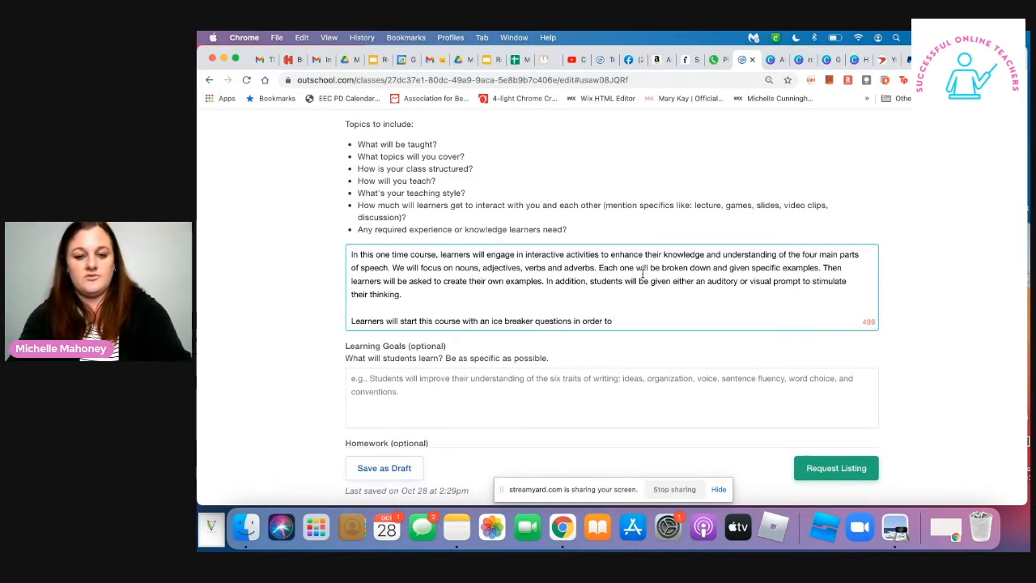
{"action": "type", "text": " introu"}
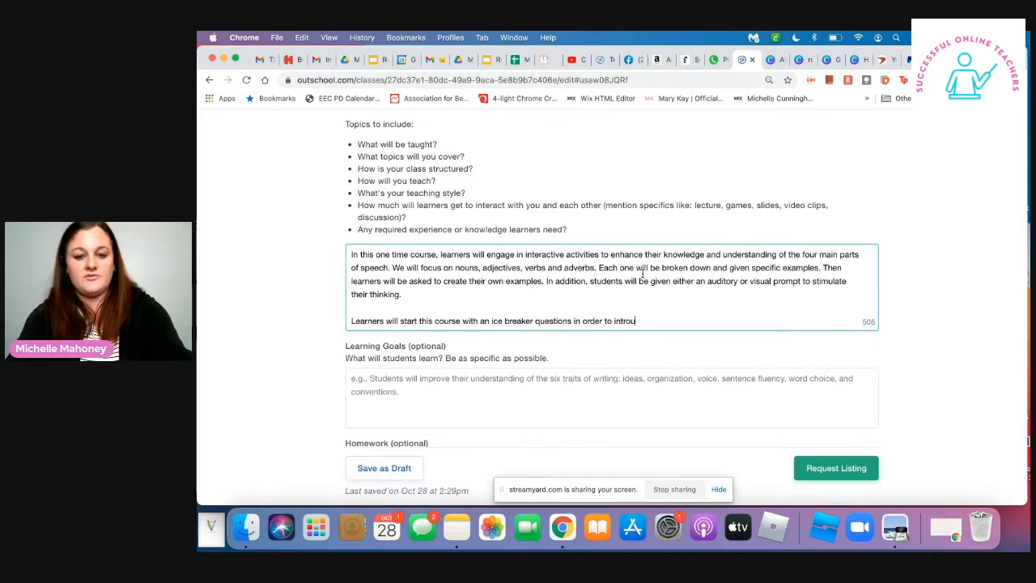
{"action": "key", "text": "BackSpace"}
{"action": "type", "text": "d"}
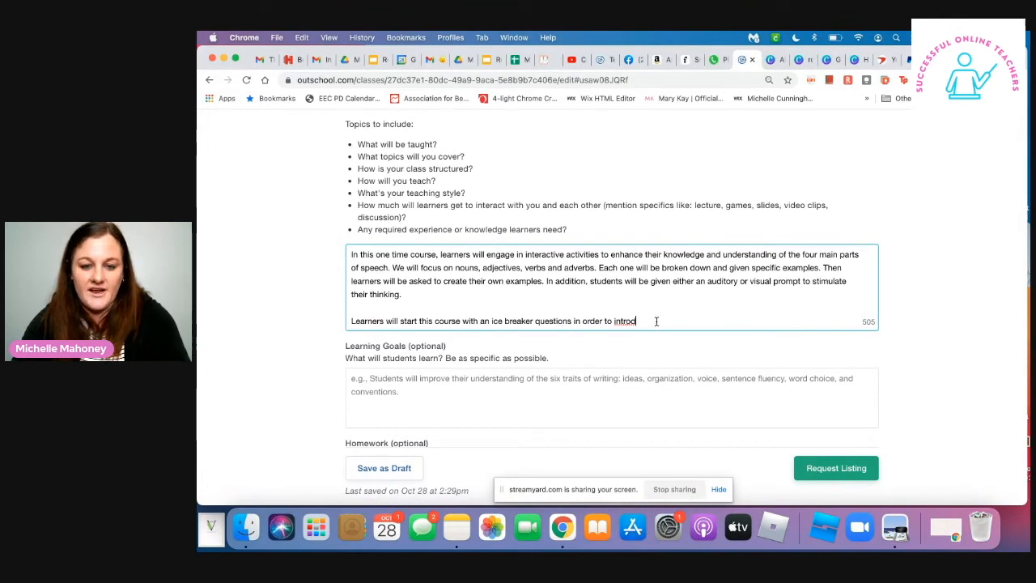
{"action": "left_click_drag", "start_coordinate": [637, 322], "coordinate": [574, 321]}
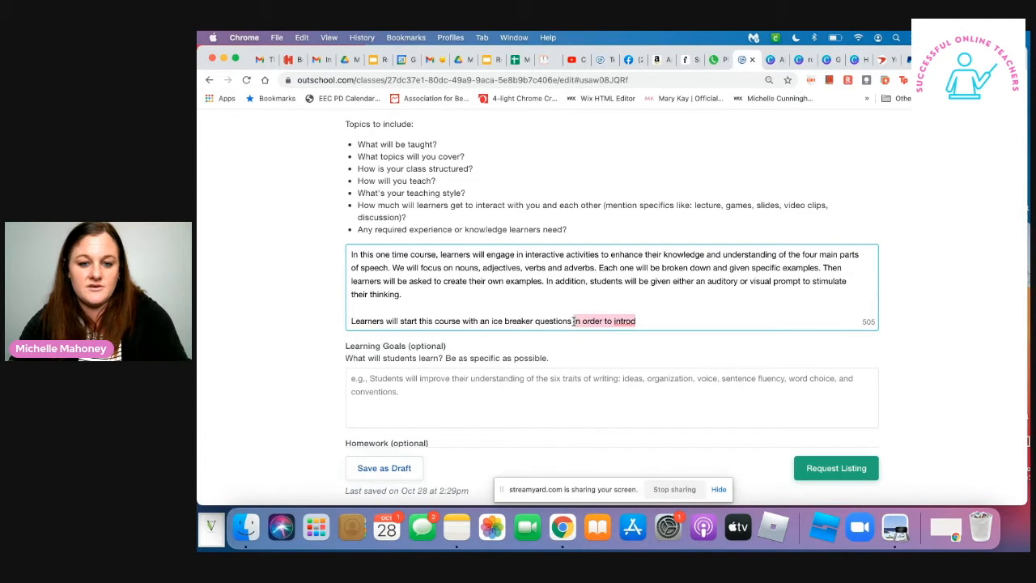
{"action": "type", "text": "ts of spee"}
{"action": "key", "text": "BackSpace"}
{"action": "key", "text": "BackSpace"}
{"action": "key", "text": "BackSpace"}
{"action": "type", "text": "get to know each other."}
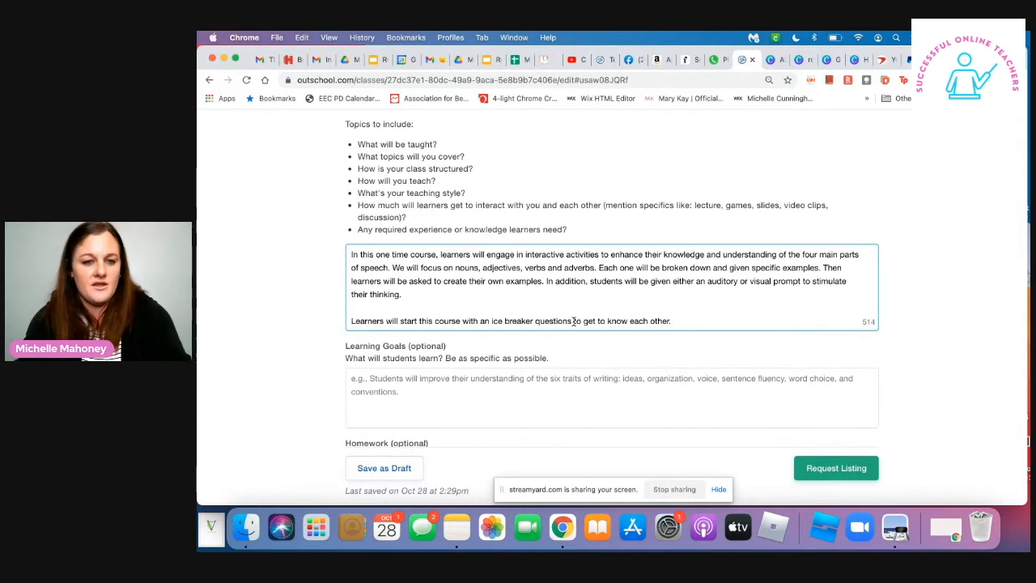
{"action": "type", "text": " Th"}
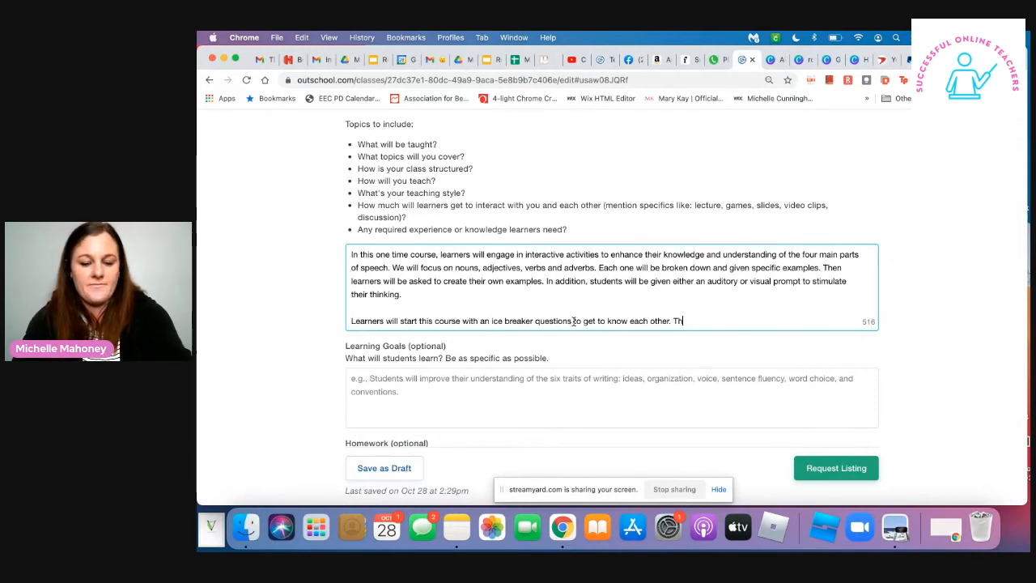
{"action": "type", "text": "en will be given an"}
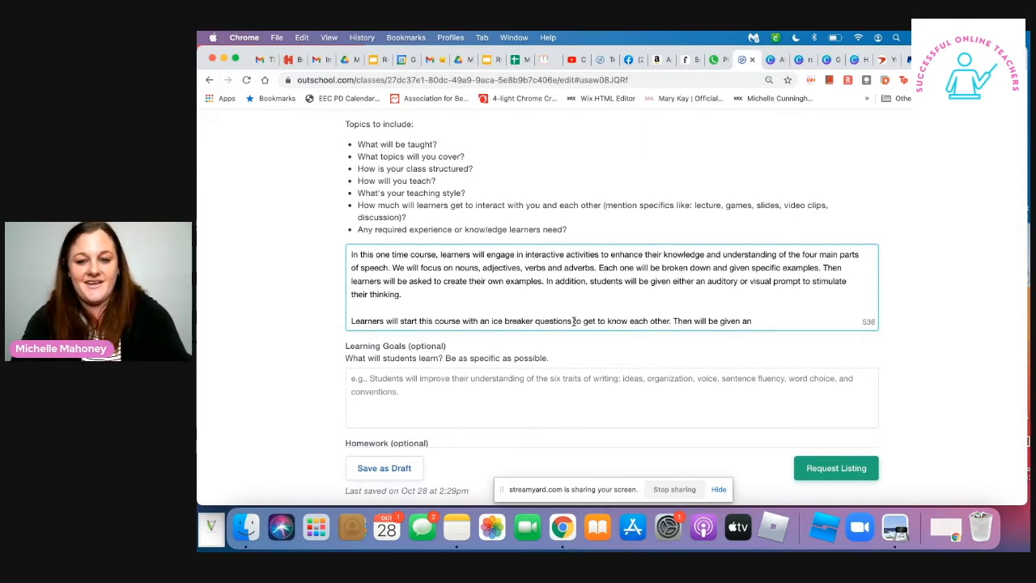
- Add the sentence "Then will be given an exercise to begin their thinking." and make "questions" singular in the ice breaker sentence
{"action": "type", "text": "exercis"}
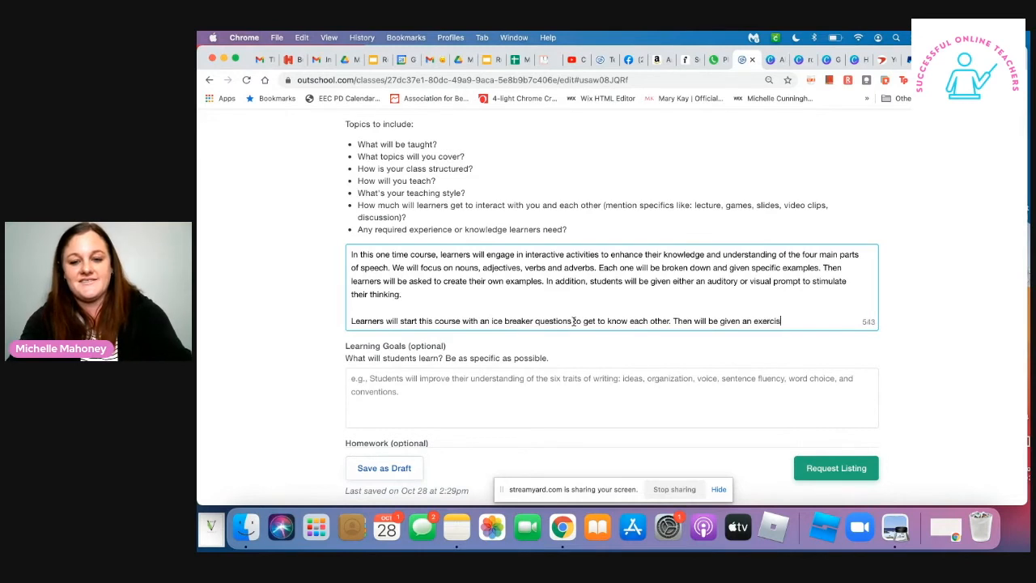
{"action": "type", "text": "e to begin "}
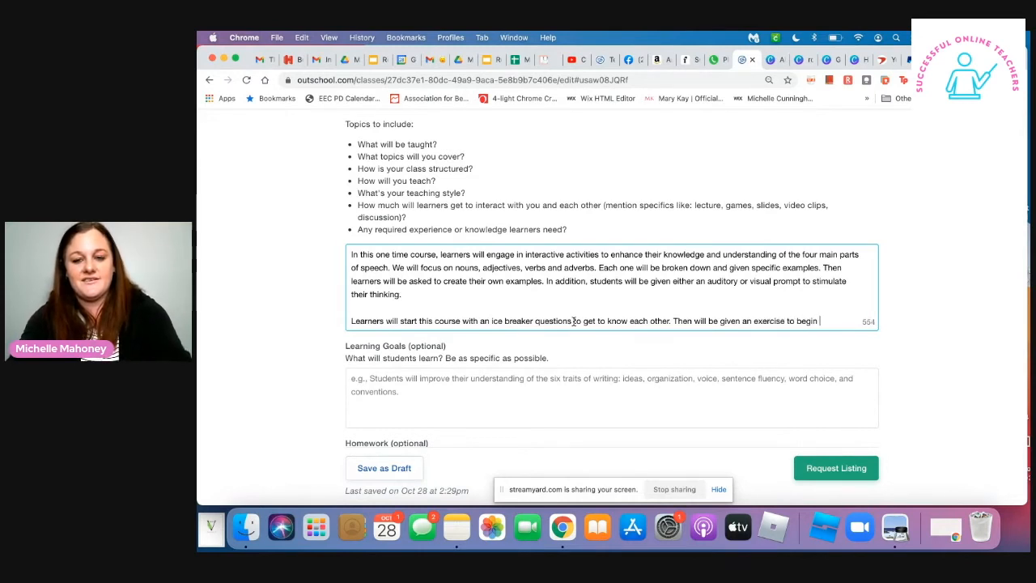
{"action": "type", "text": "their thinking."}
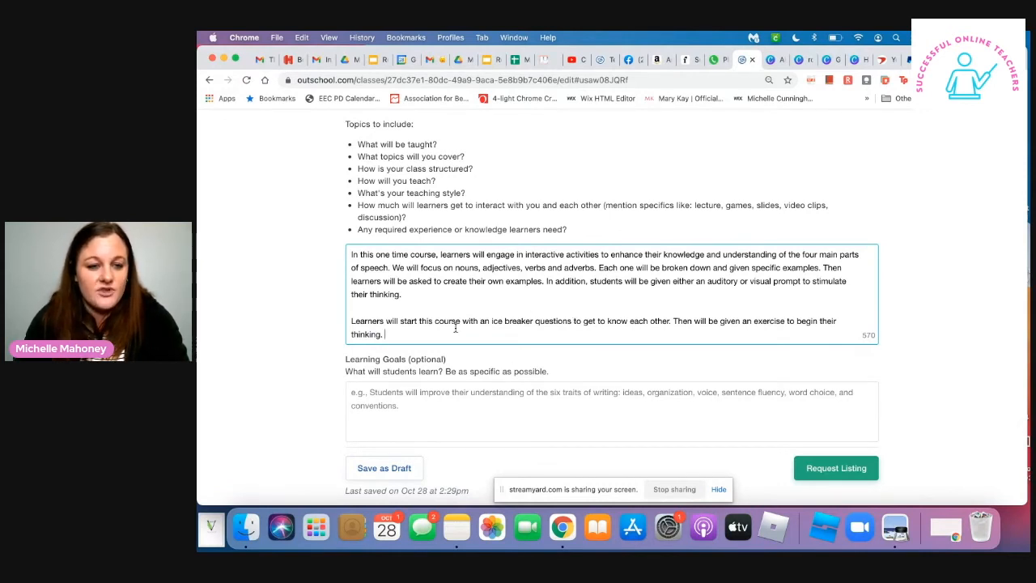
{"action": "left_click", "coordinate": [567, 325]}
{"action": "key", "text": "BackSpace"}
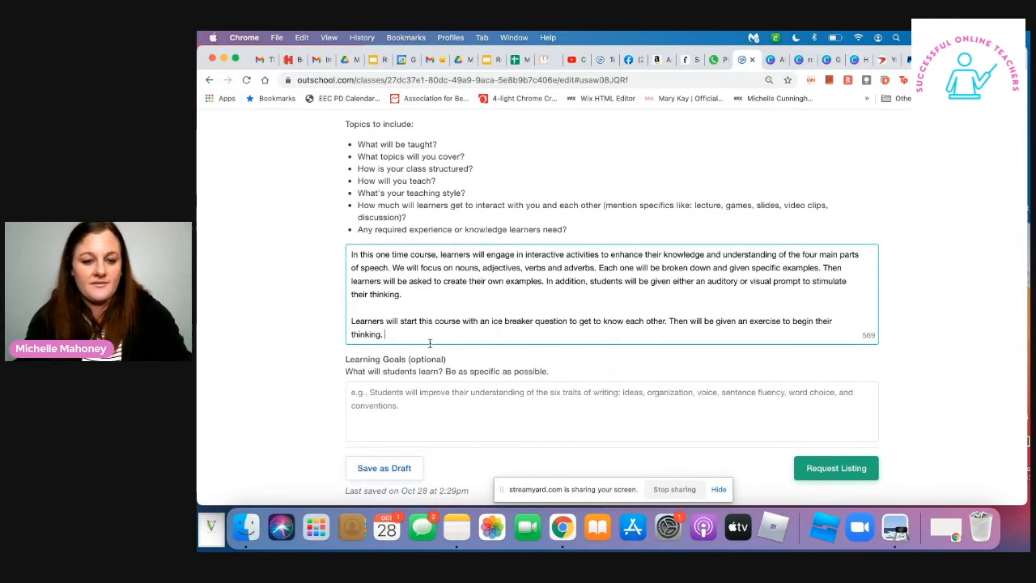
- Begin the next sentence of the Class Experience's second paragraph with "Learners will be presented different objects"
{"action": "type", "text": "Stud"}
{"action": "key", "text": "BackSpace"}
{"action": "key", "text": "BackSpace"}
{"action": "key", "text": "BackSpace"}
{"action": "key", "text": "BackSpace"}
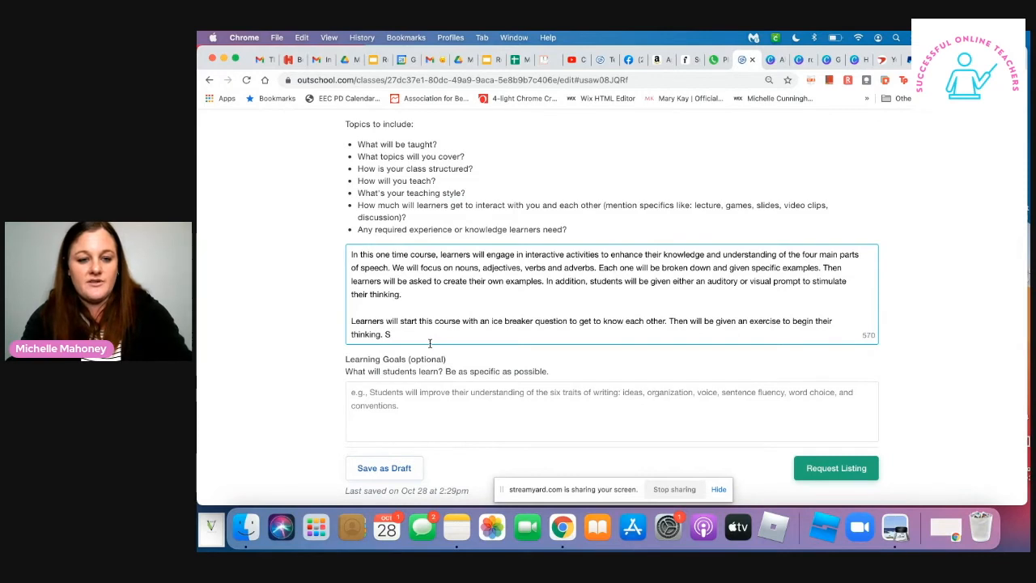
{"action": "type", "text": "Learn"}
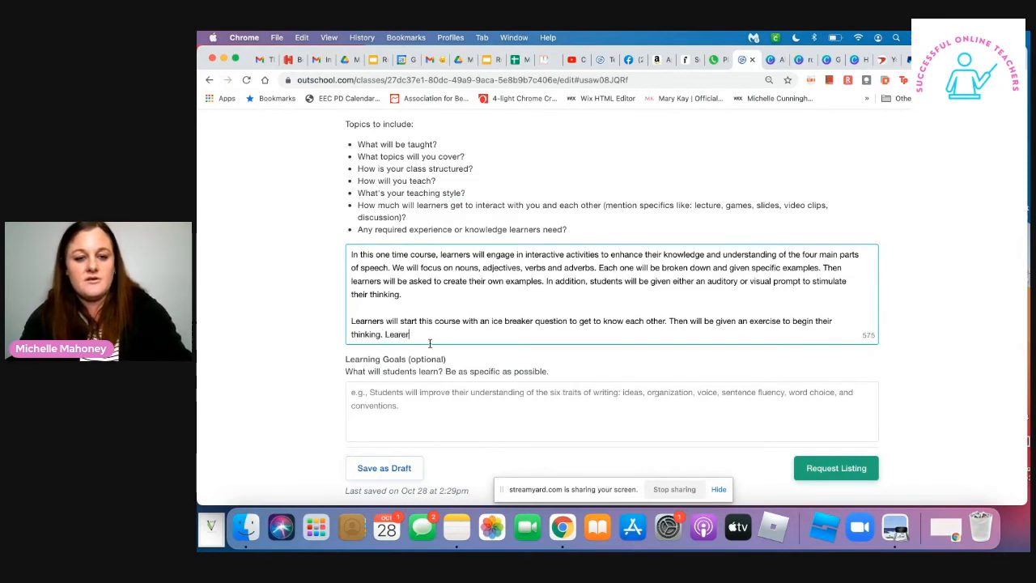
{"action": "type", "text": "ers will e"}
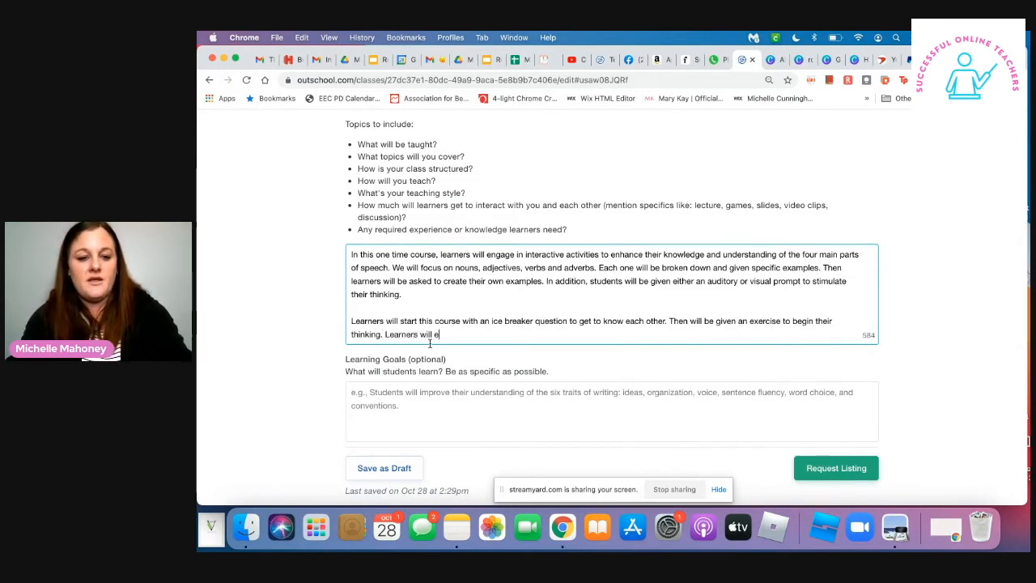
{"action": "key", "text": "BackSpace"}
{"action": "type", "text": "be pres"}
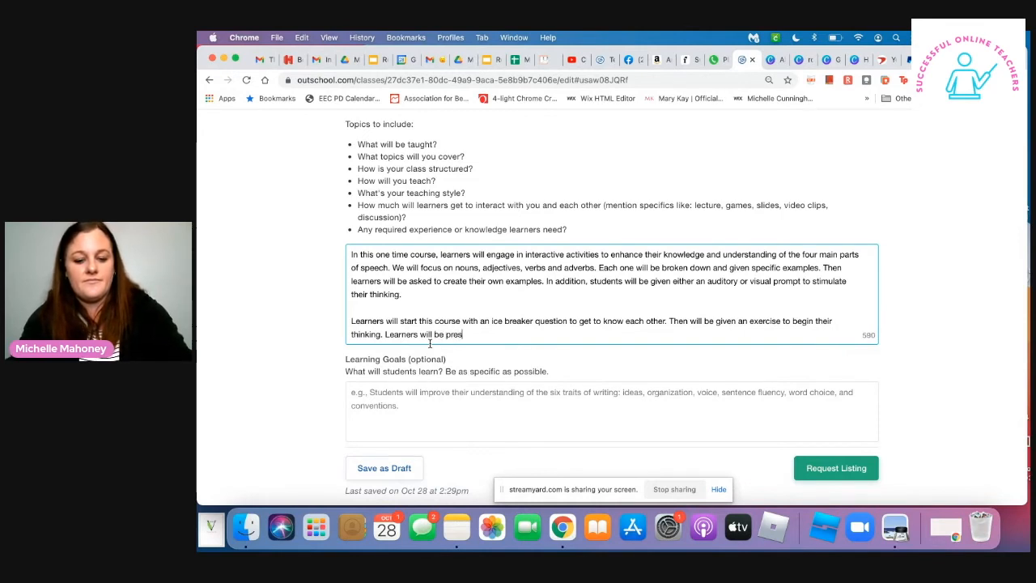
{"action": "type", "text": "ented dif"}
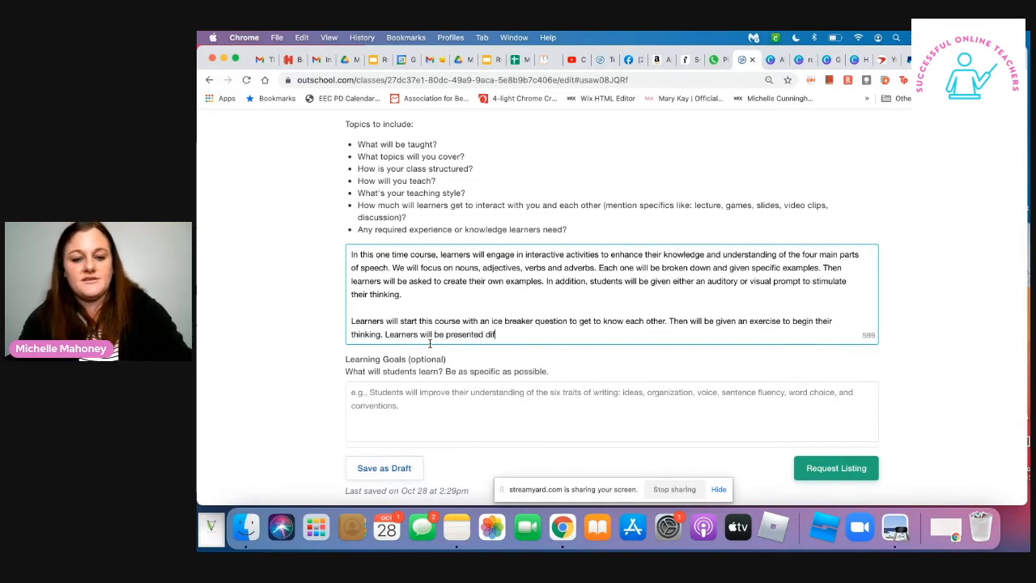
{"action": "type", "text": "ferent objects"}
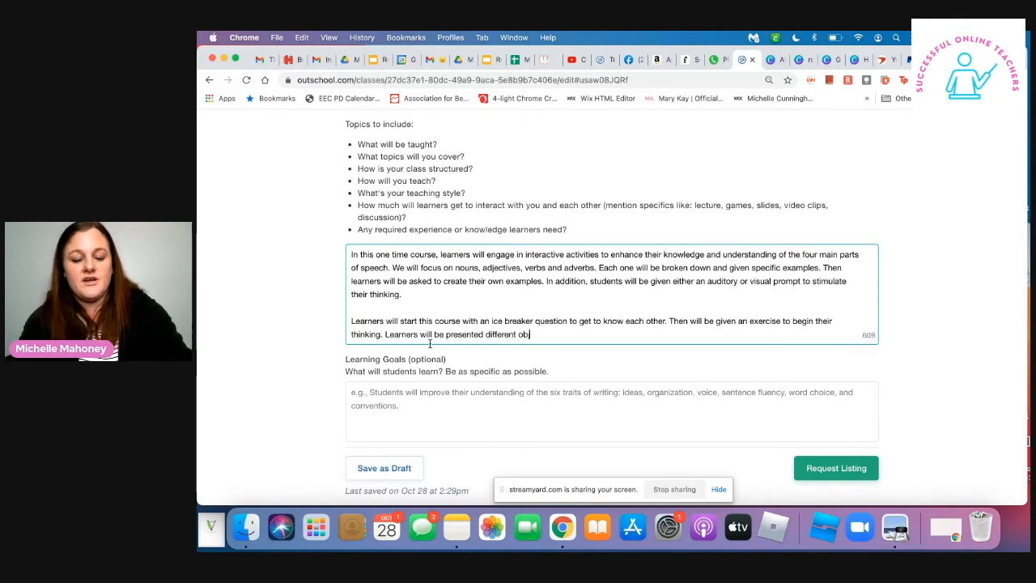
{"action": "type", "text": ","}
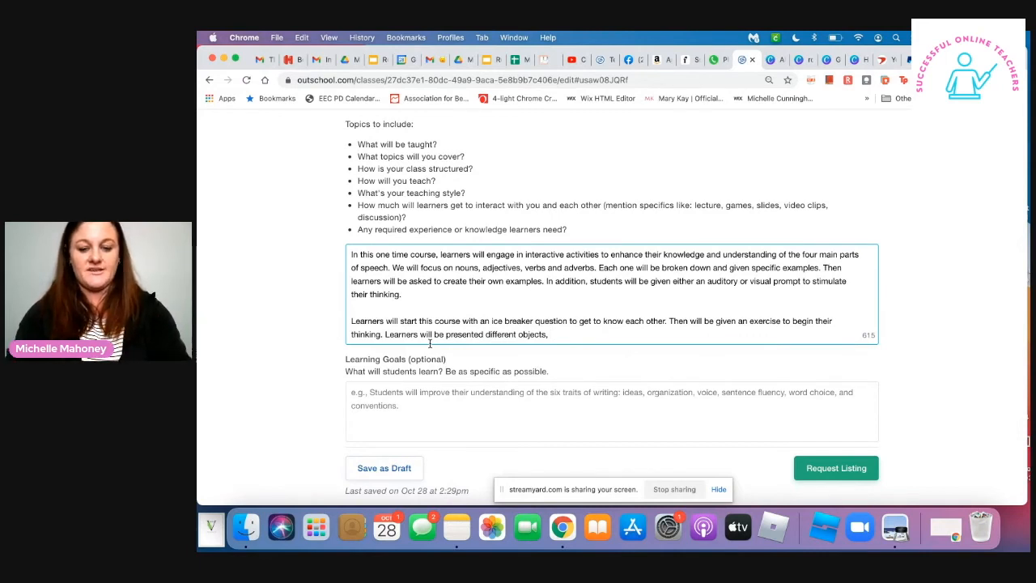
- Finish the sentence about different objects with ", and materials to explore."
{"action": "type", "text": "and mat"}
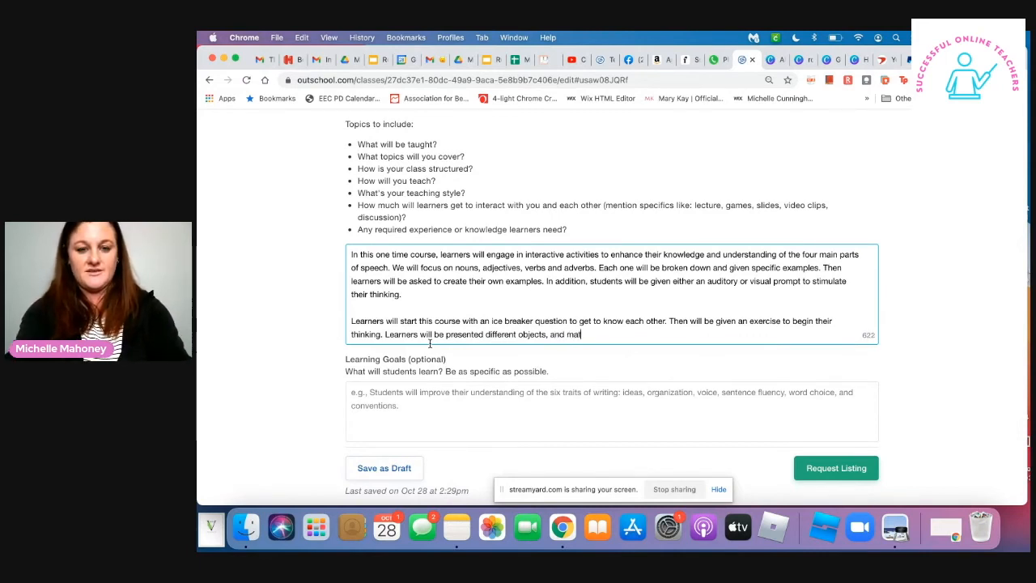
{"action": "type", "text": "erials to "}
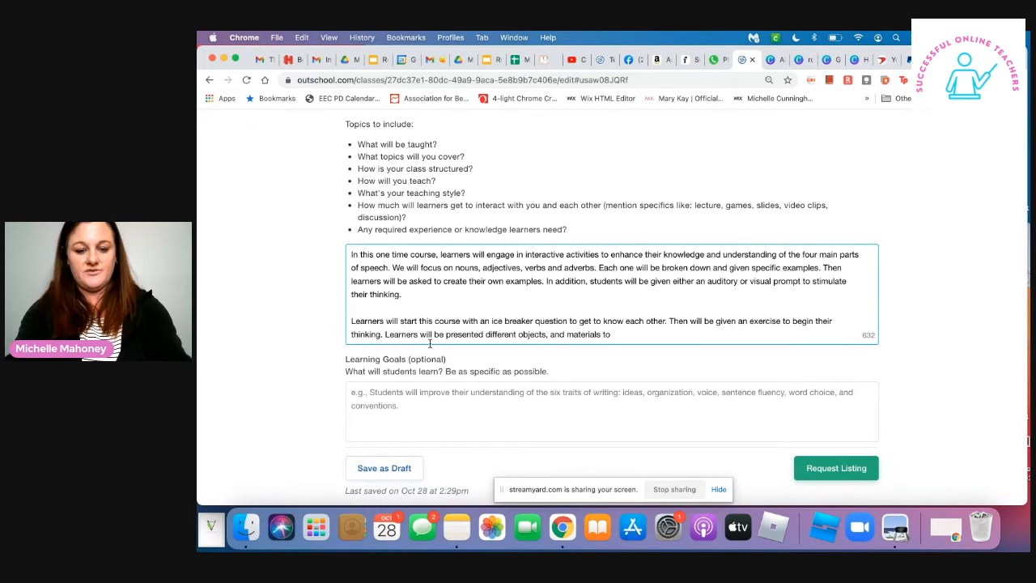
{"action": "type", "text": "explore"}
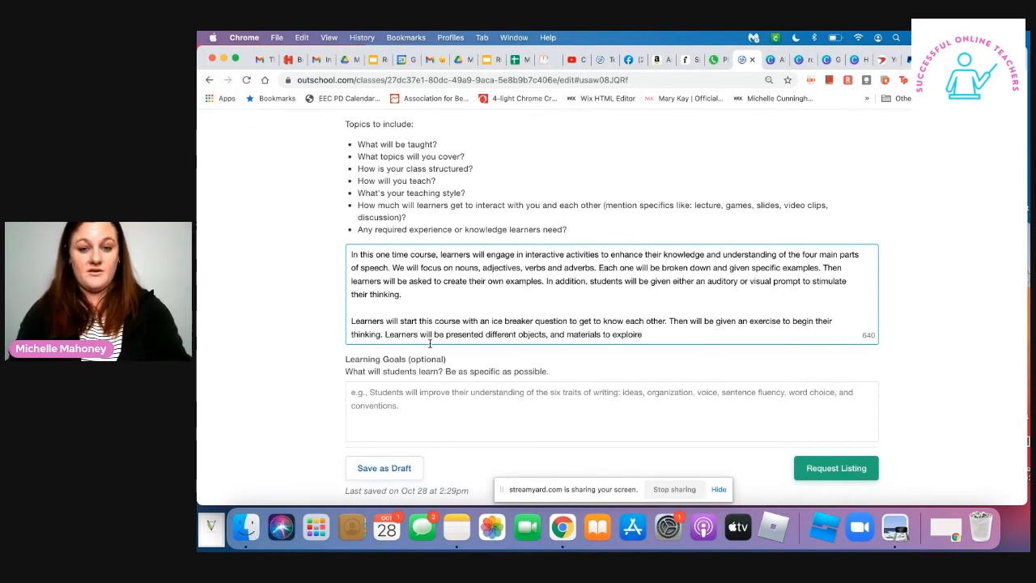
{"action": "type", "text": "."}
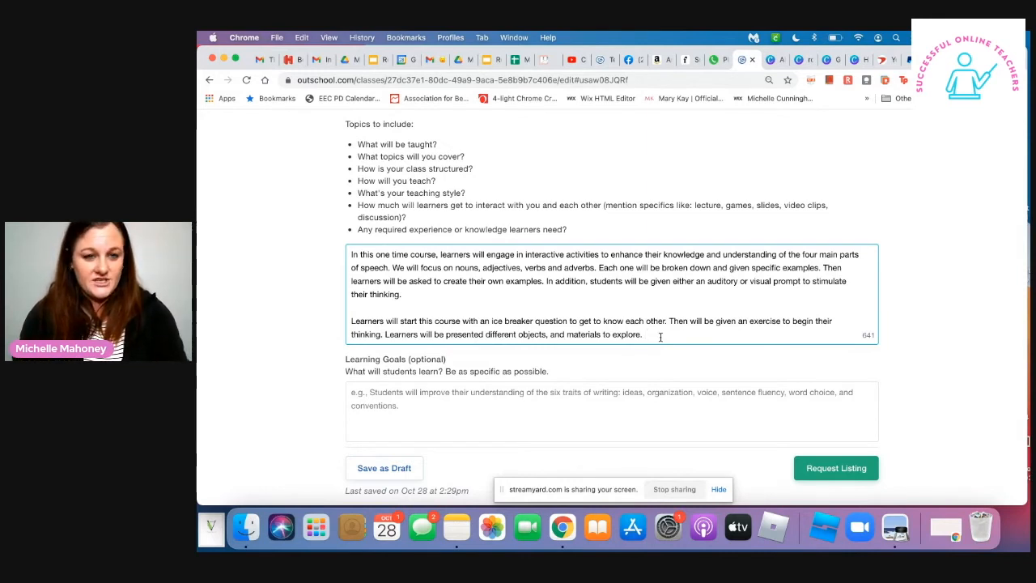
- Start a third Class Experience paragraph, separated by a blank line, with "I love to engage the five senses"
{"action": "key", "text": "Return"}
{"action": "key", "text": "Return"}
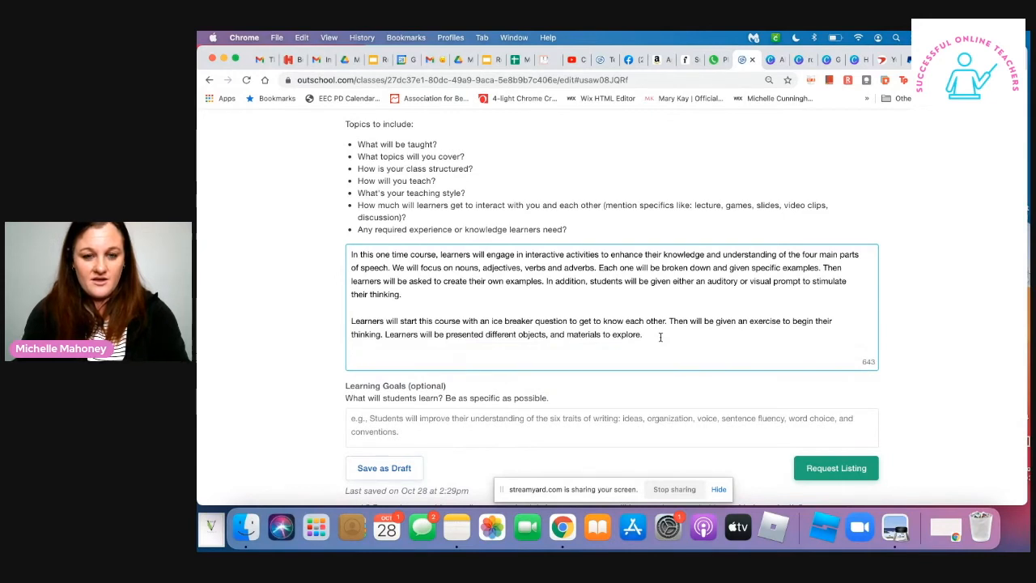
{"action": "type", "text": "I love to engage l"}
{"action": "key", "text": "BackSpace"}
{"action": "type", "text": "each"}
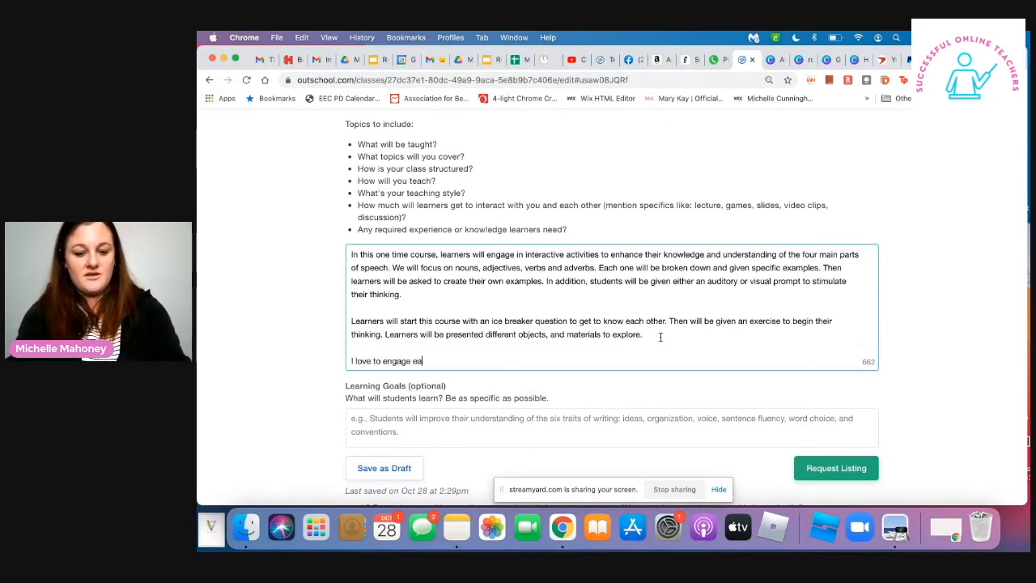
{"action": "key", "text": "BackSpace"}
{"action": "key", "text": "BackSpace"}
{"action": "key", "text": "BackSpace"}
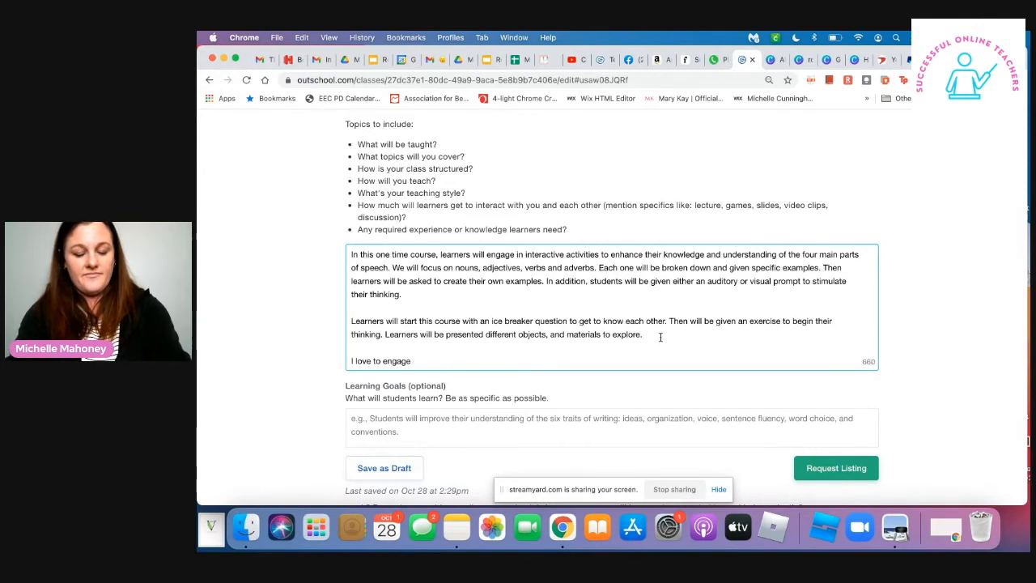
{"action": "type", "text": "the five sen"}
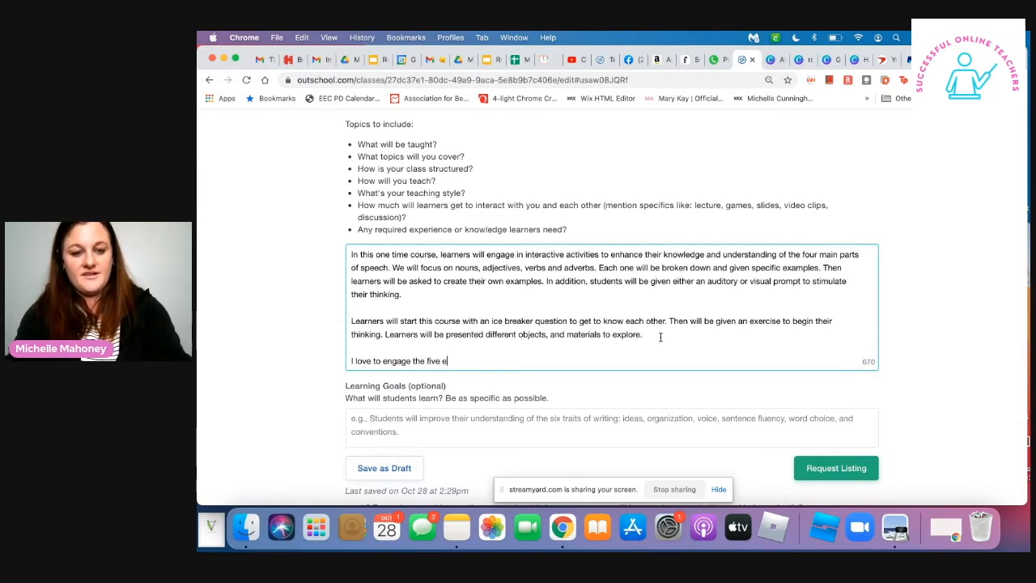
{"action": "type", "text": "ses and create movement during classes to keep students engaged and"}
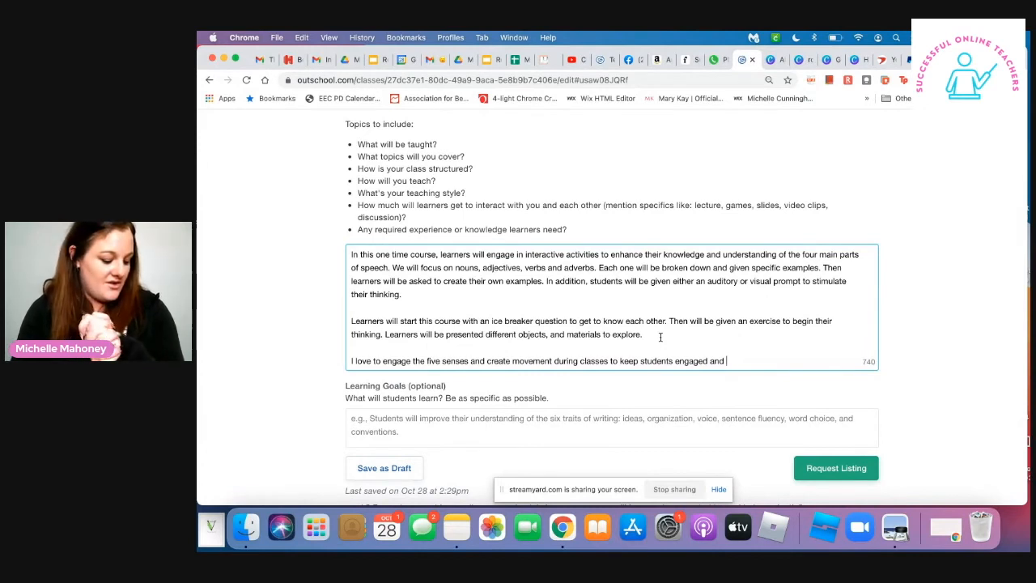
- Complete the five senses sentence with "and create movement during classes to keep students engaged and excited during class."
{"action": "type", "text": "excit"}
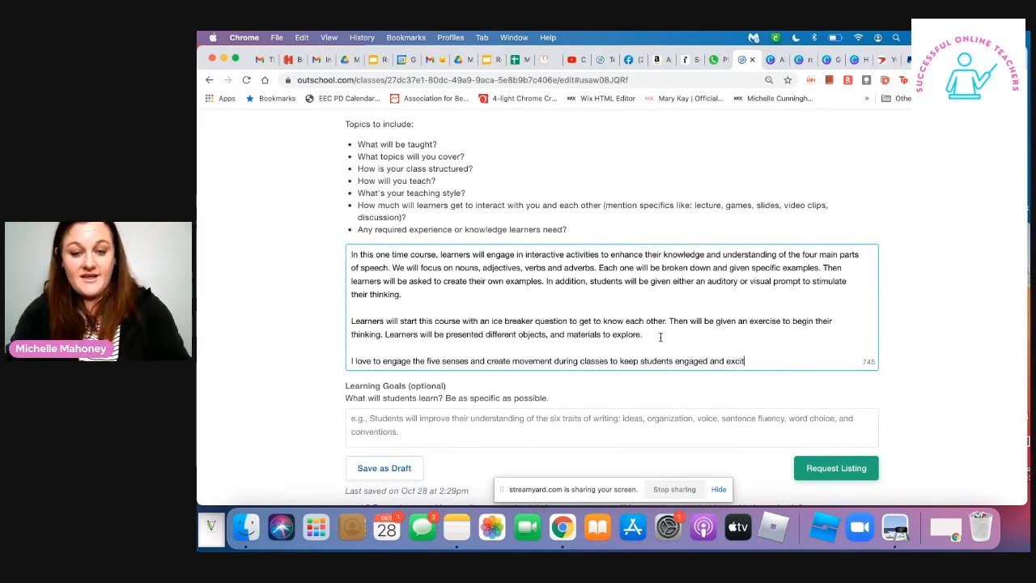
{"action": "type", "text": "ed during class. "}
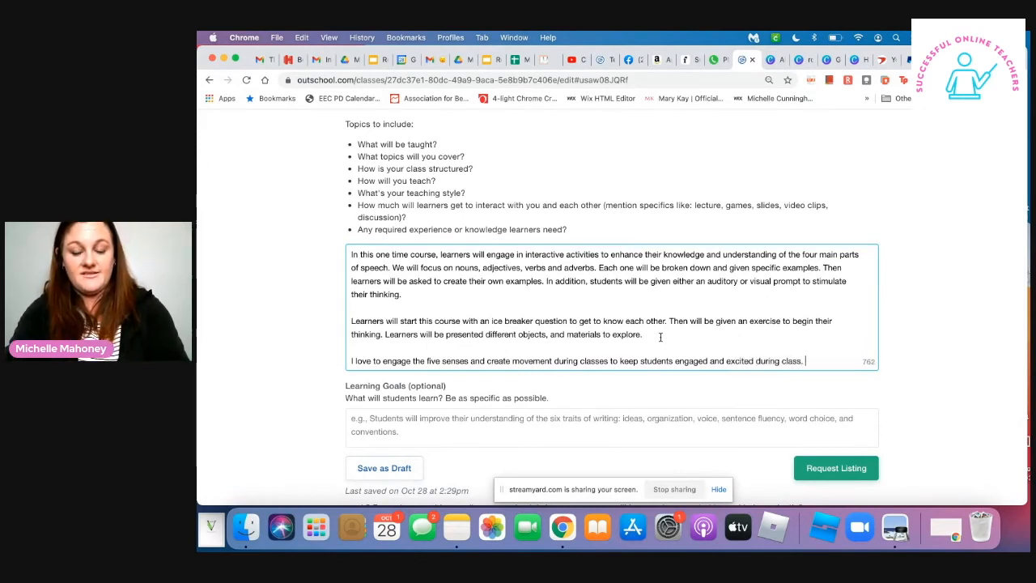
{"action": "type", "text": "Iencoruage"}
- Begin the third paragraph's second sentence with "I encourage students to have a"
{"action": "key", "text": "BackSpace"}
{"action": "key", "text": "BackSpace"}
{"action": "key", "text": "BackSpace"}
{"action": "key", "text": "BackSpace"}
{"action": "key", "text": "BackSpace"}
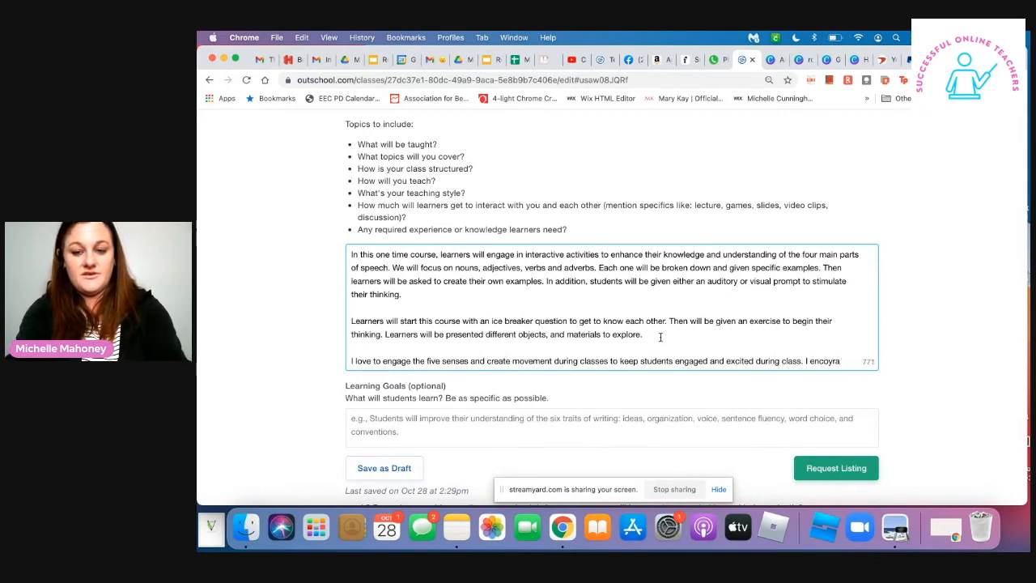
{"action": "type", "text": "urage"}
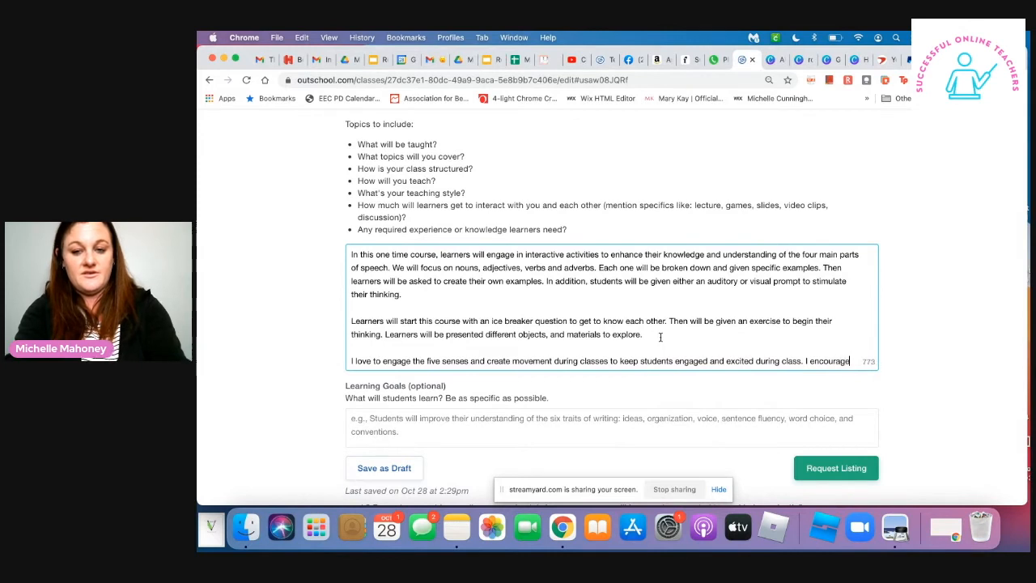
{"action": "type", "text": " students to a"}
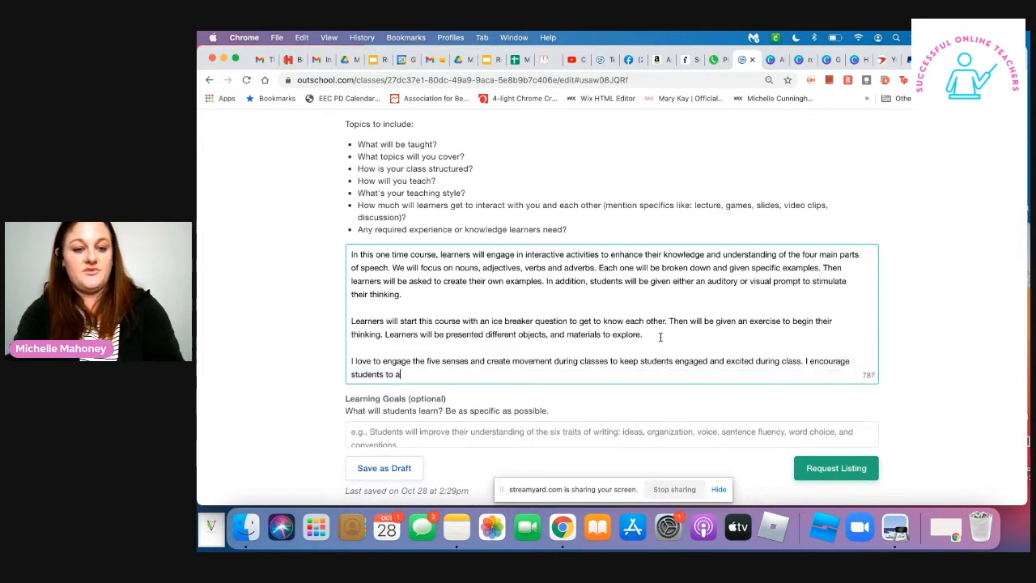
{"action": "key", "text": "BackSpace"}
{"action": "type", "text": "ga"}
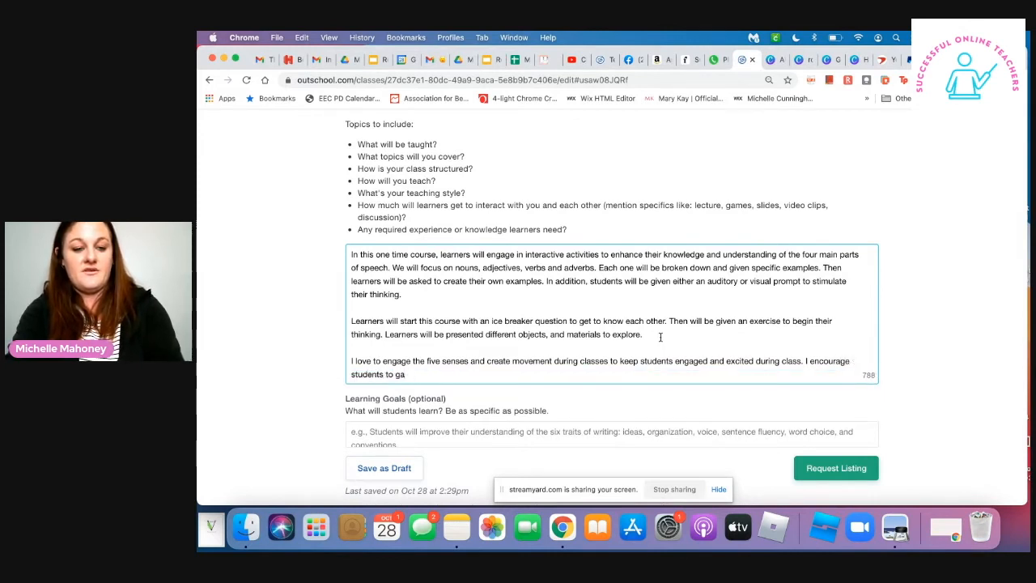
{"action": "key", "text": "BackSpace"}
{"action": "key", "text": "BackSpace"}
{"action": "type", "text": "have "}
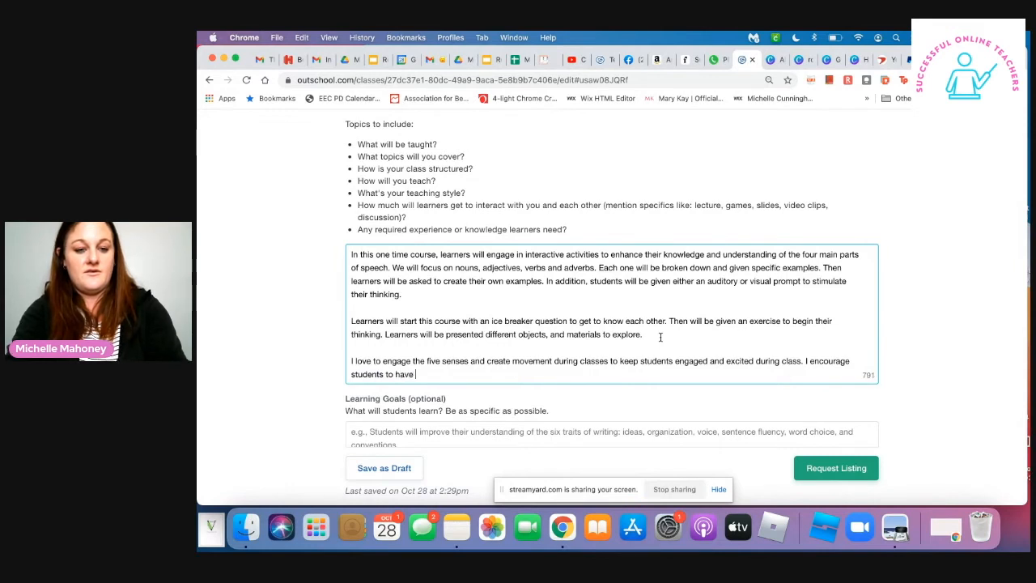
{"action": "type", "text": "a writing mate"}
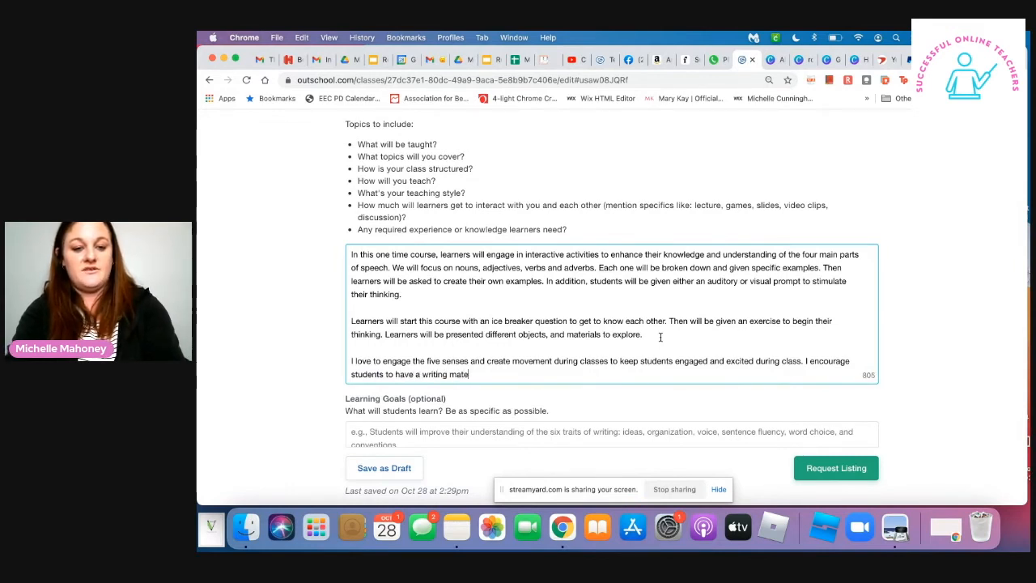
{"action": "type", "text": "rial near "}
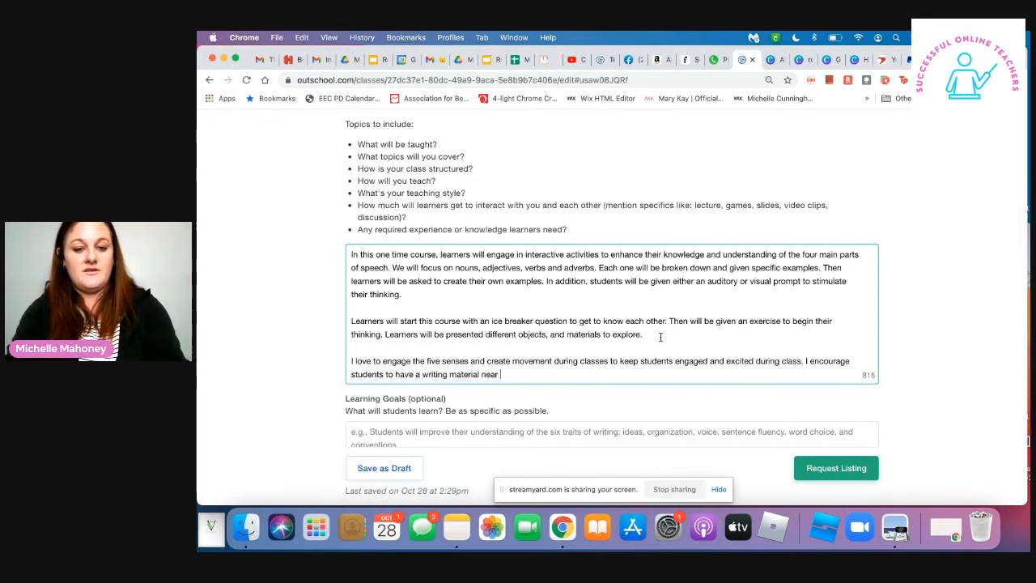
{"action": "type", "text": "by such as pe"}
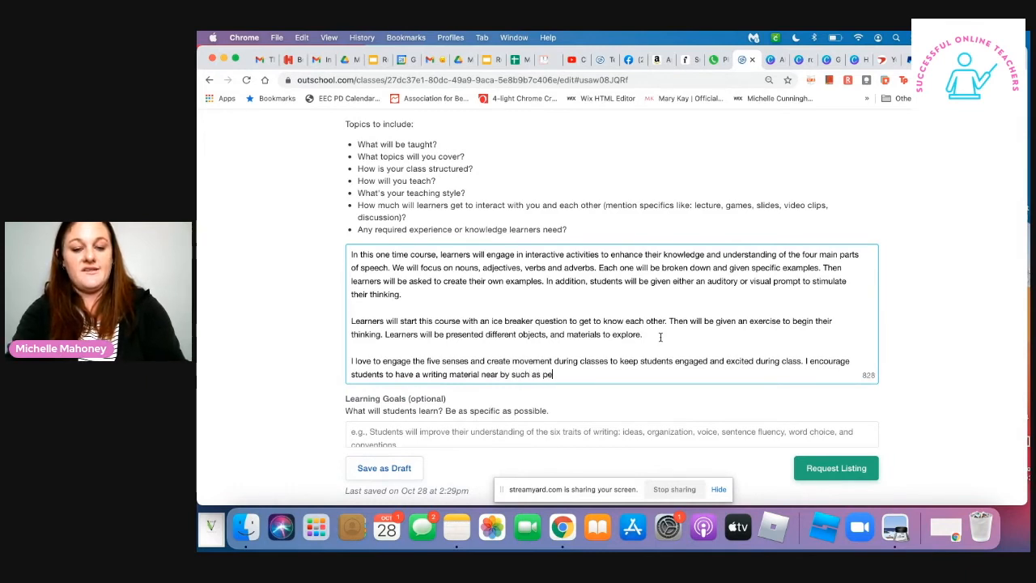
{"action": "key", "text": "BackSpace"}
{"action": "type", "text": "aper an"}
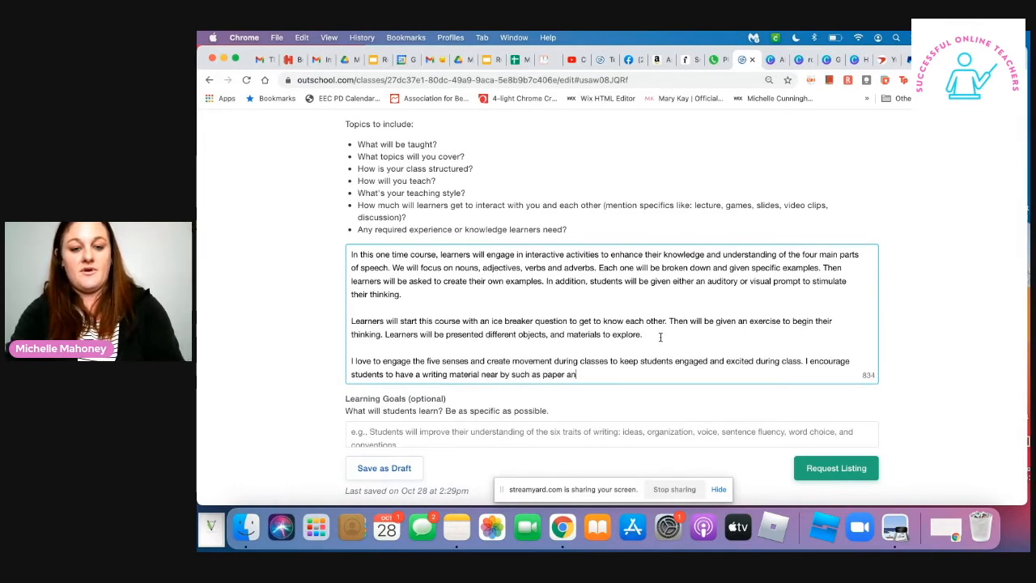
{"action": "type", "text": "d pen or "}
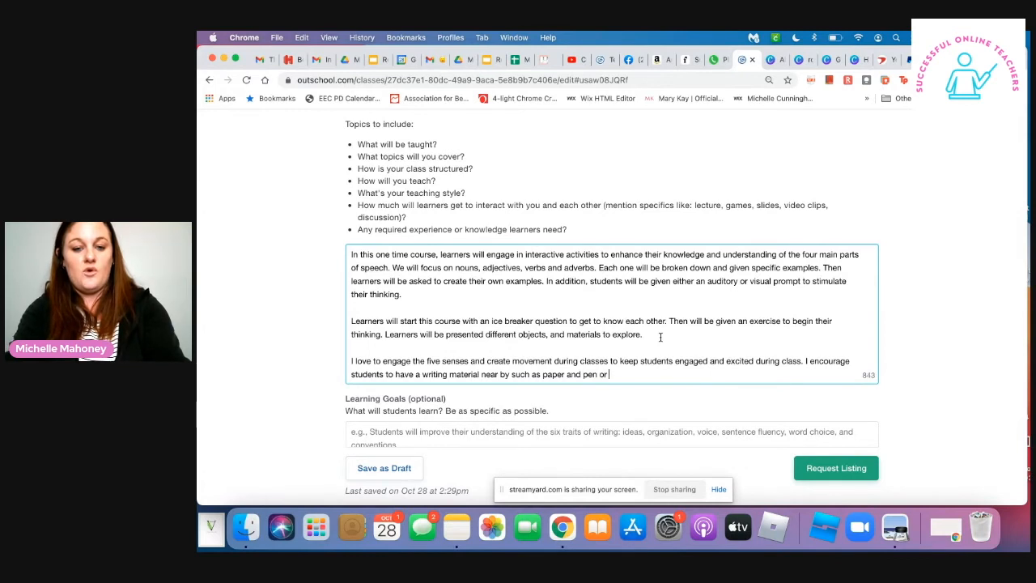
{"action": "type", "text": "white board"}
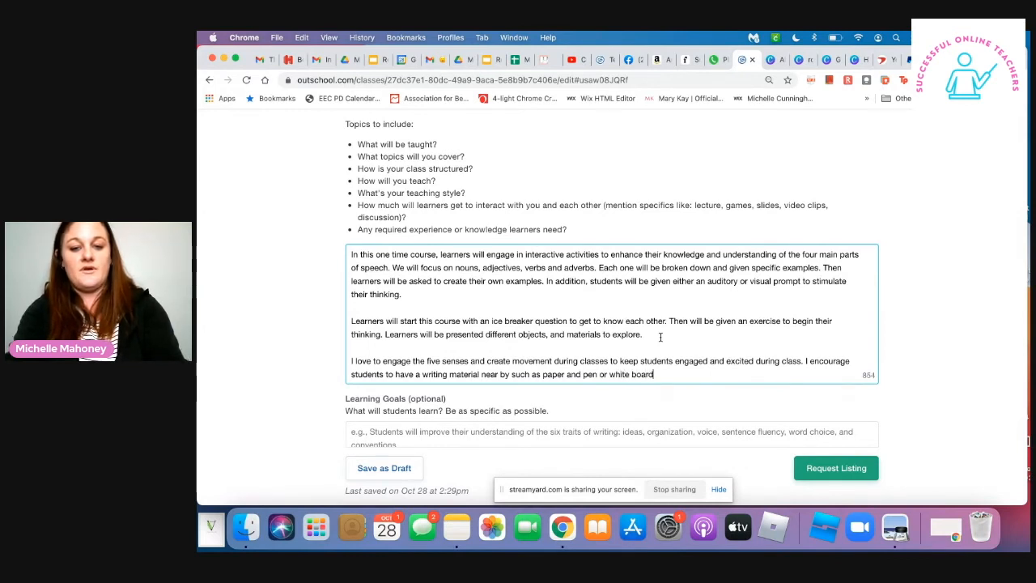
{"action": "type", "text": " and mar"}
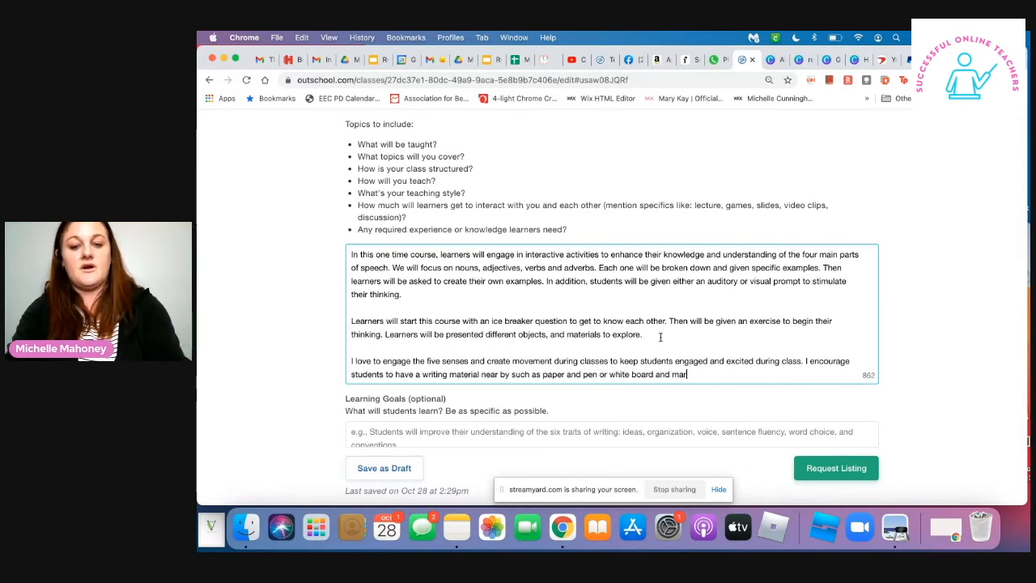
{"action": "type", "text": "kter"}
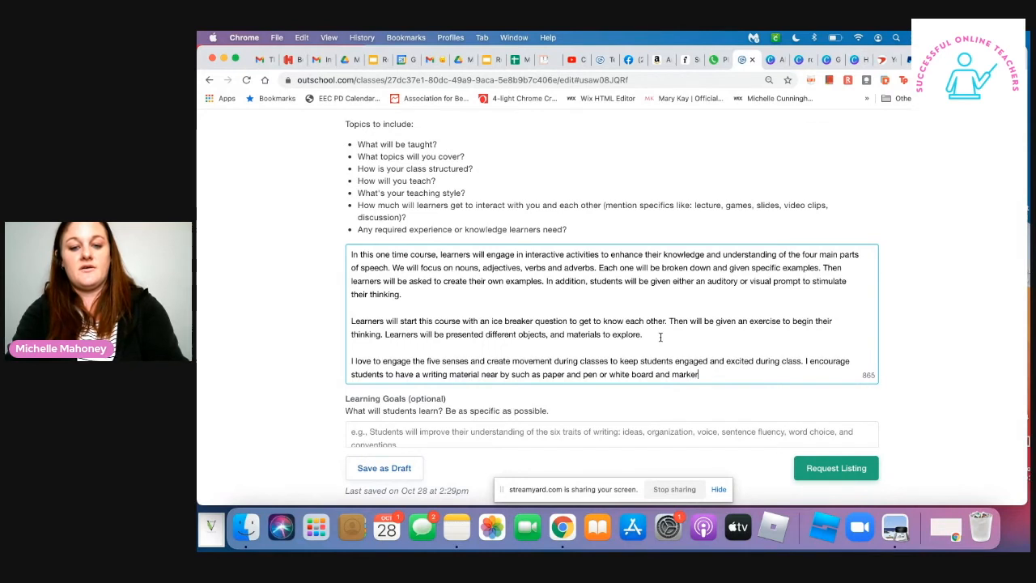
{"action": "type", "text": ", etc."}
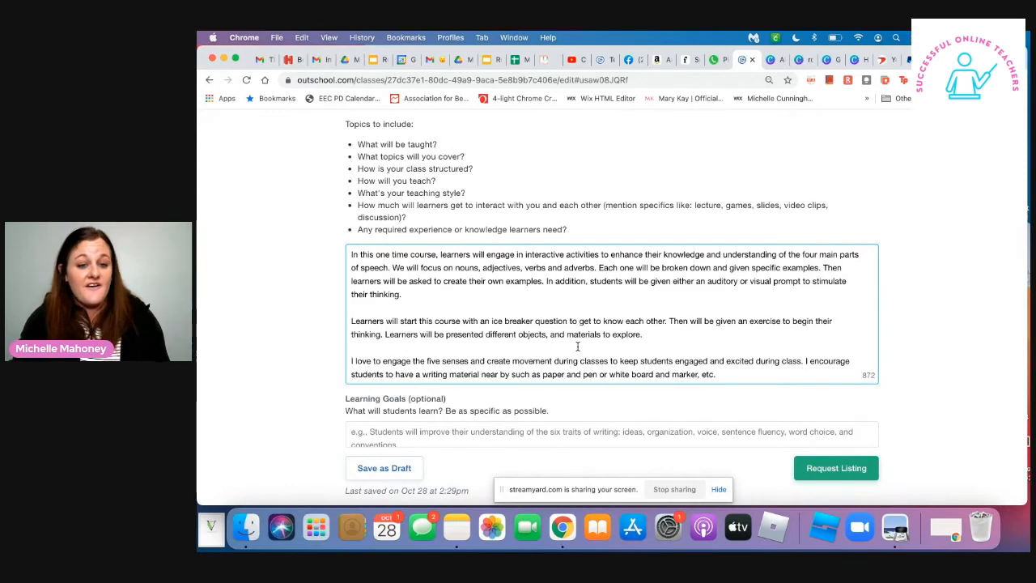
- Add the sentence "This will keep each learner involved in the lesson." to the end of the third Class Experience paragraph
{"action": "scroll", "coordinate": [577, 346], "scroll_direction": "down", "scroll_amount": 1}
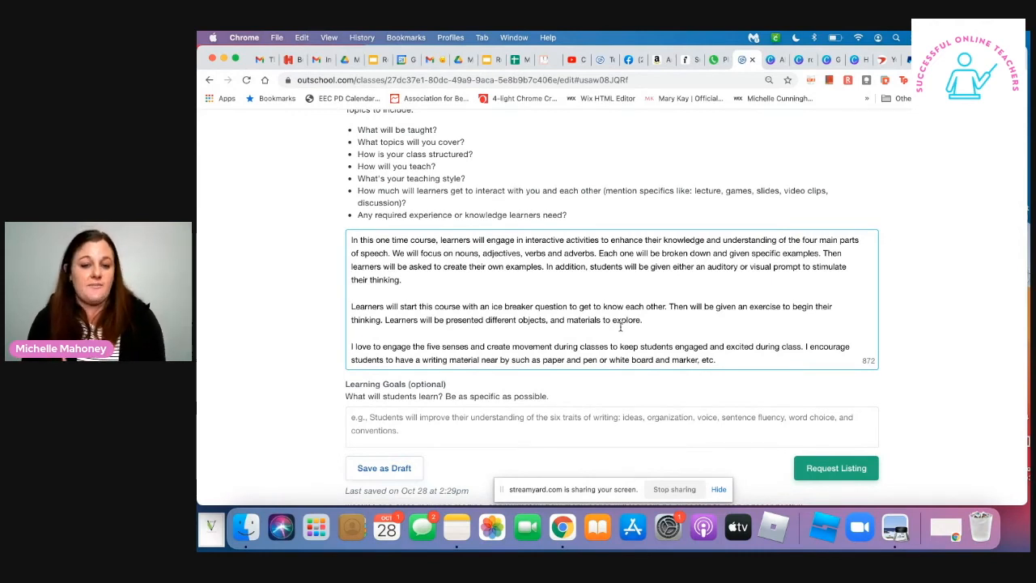
{"action": "left_click", "coordinate": [734, 365]}
{"action": "type", "text": "Th"}
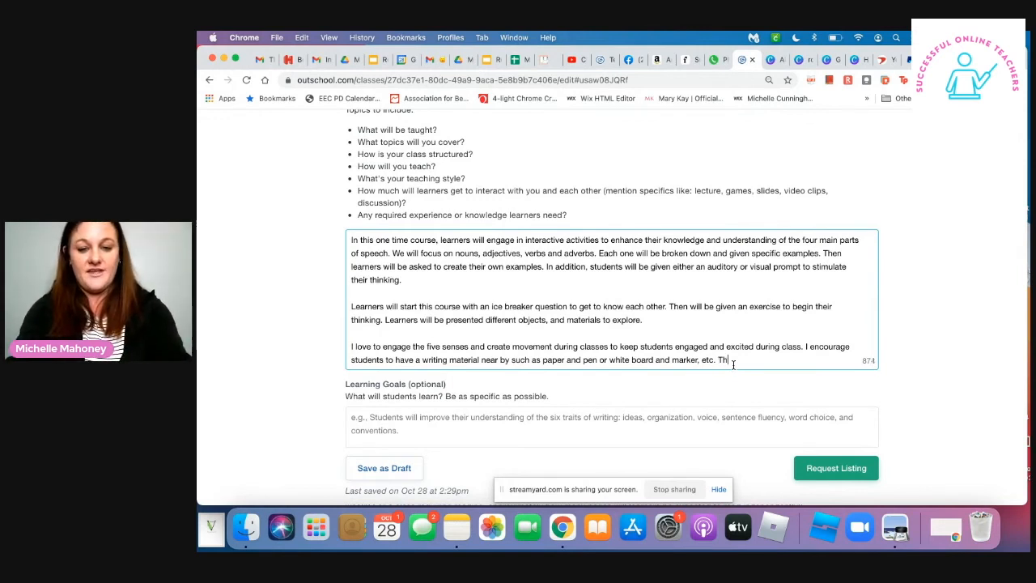
{"action": "type", "text": "is will keep "}
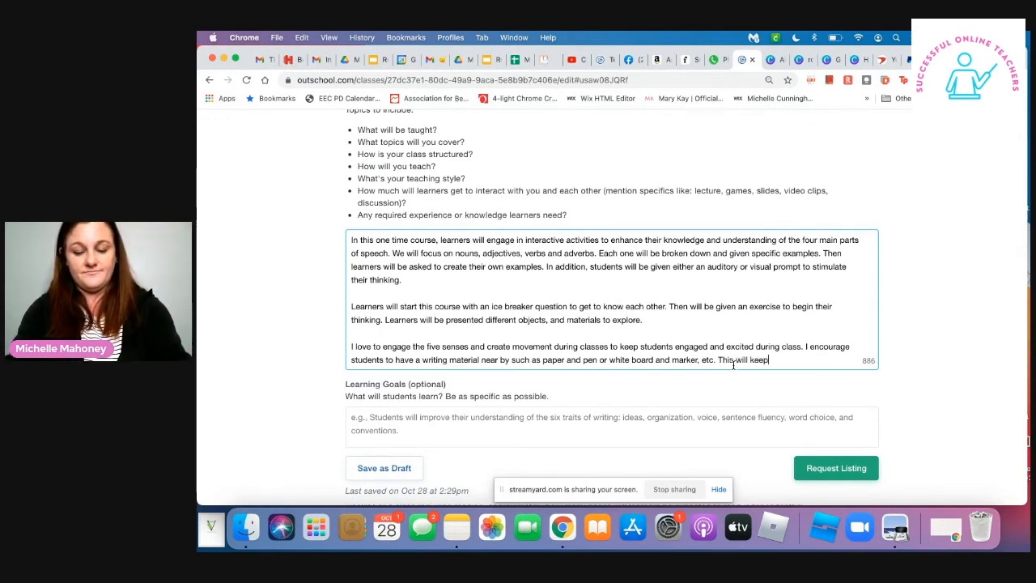
{"action": "type", "text": "each learner"}
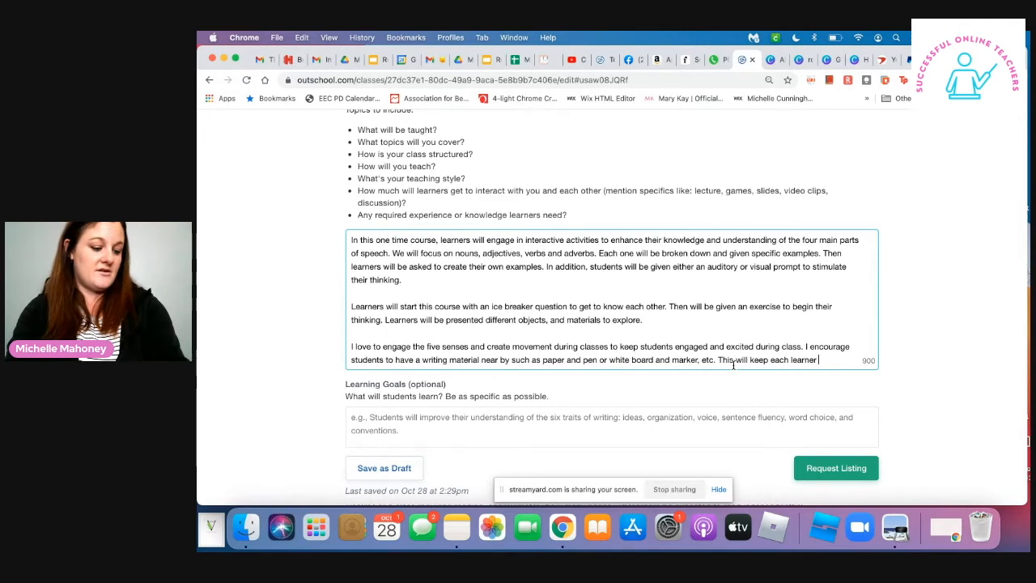
{"action": "type", "text": "involve"}
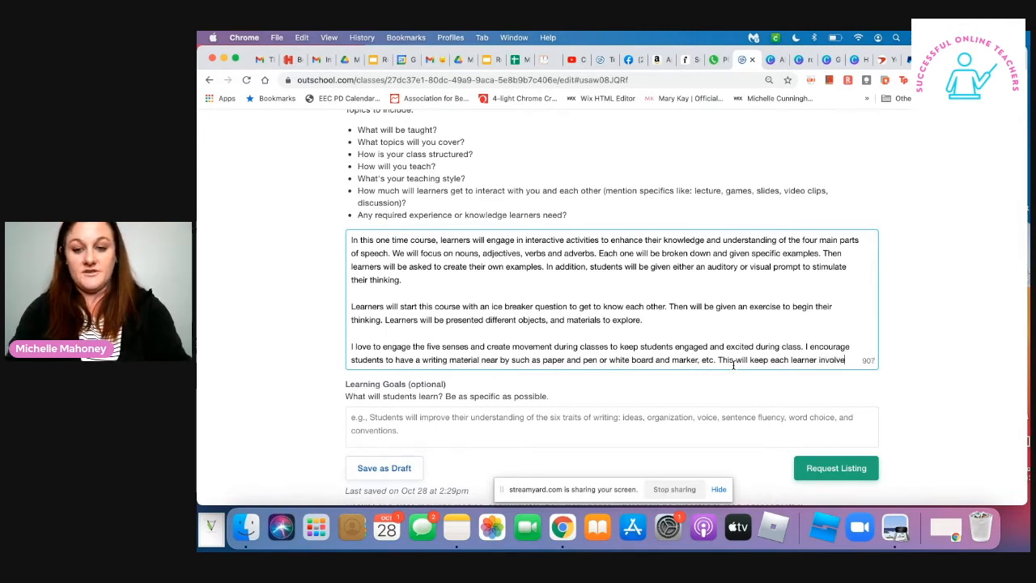
{"action": "type", "text": "d in the lesson."}
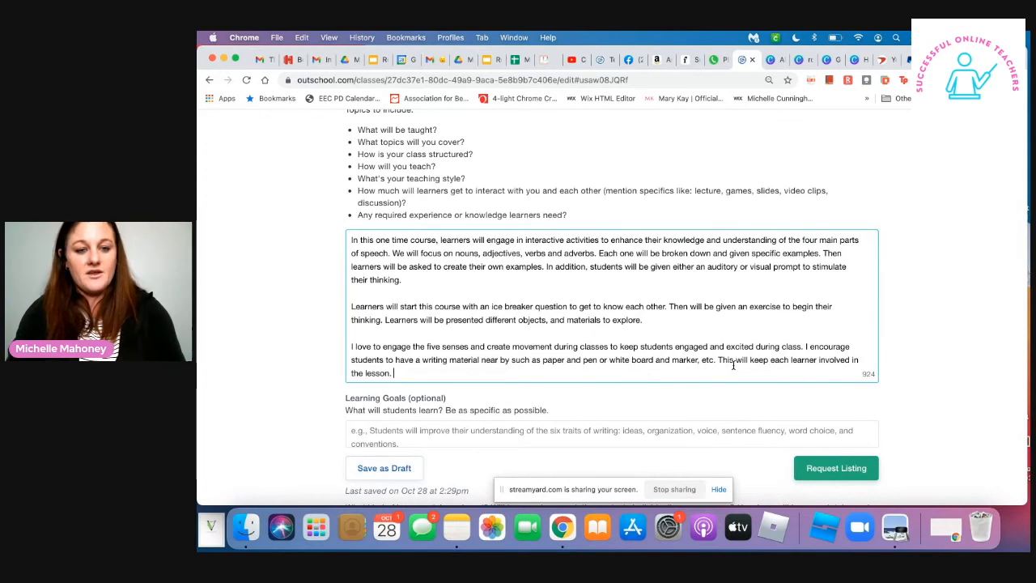
- Begin the third paragraph's last sentence with "Students do not have to participate verbally and can use"
{"action": "type", "text": "Sude"}
{"action": "key", "text": "BackSpace"}
{"action": "key", "text": "BackSpace"}
{"action": "key", "text": "BackSpace"}
{"action": "type", "text": "tudents "}
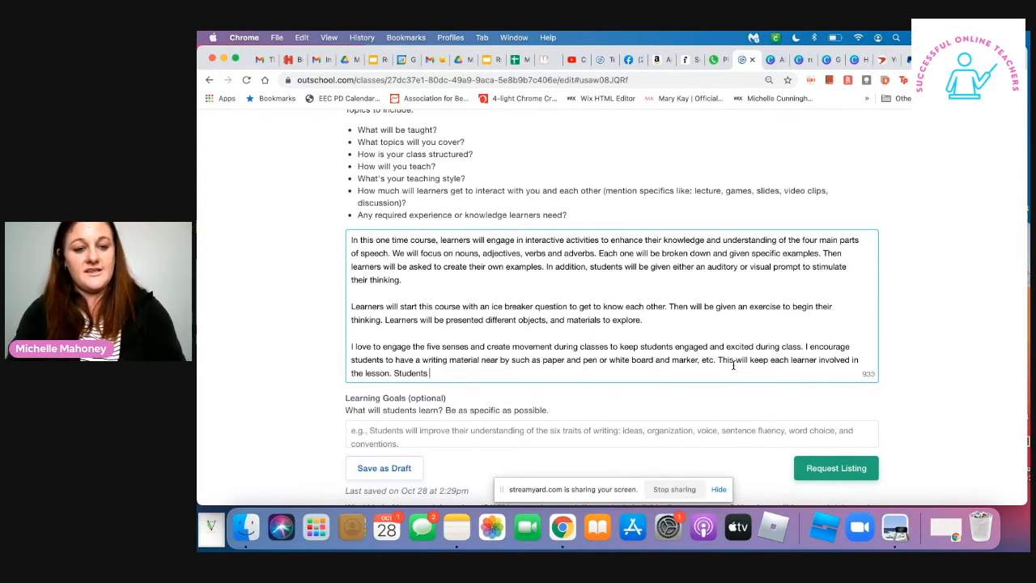
{"action": "type", "text": "do not have"}
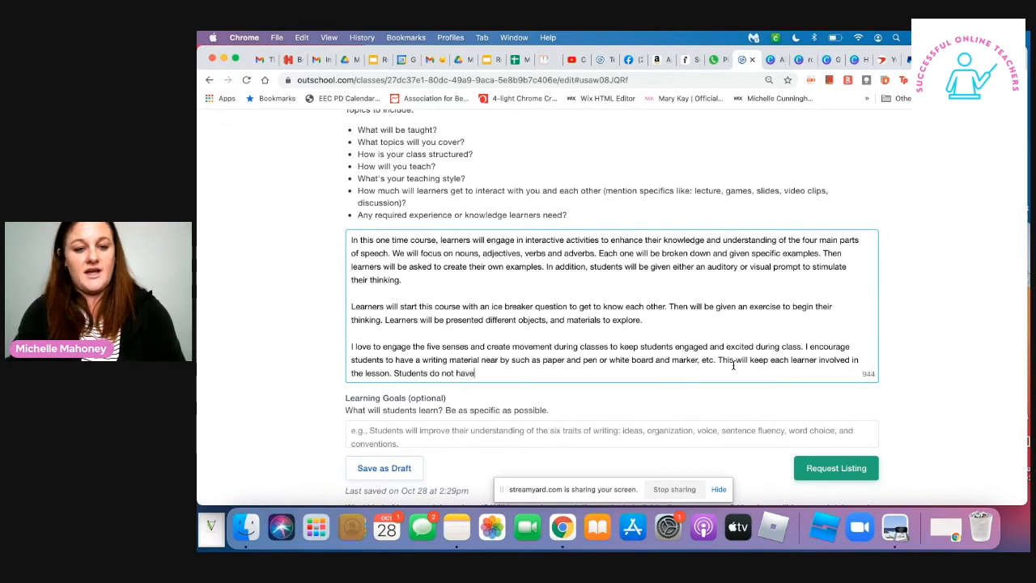
{"action": "type", "text": " to parti"}
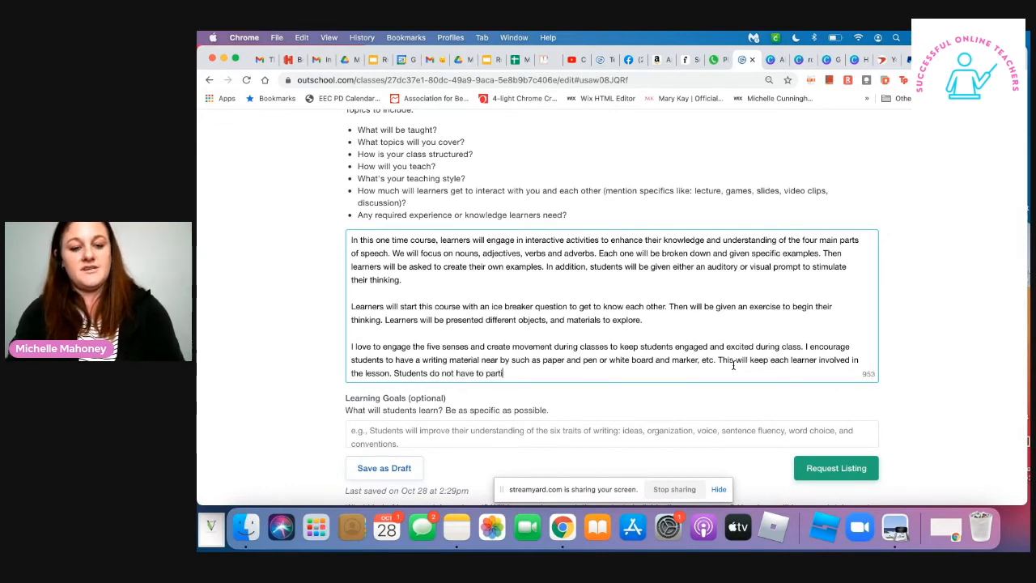
{"action": "type", "text": "cpate verb"}
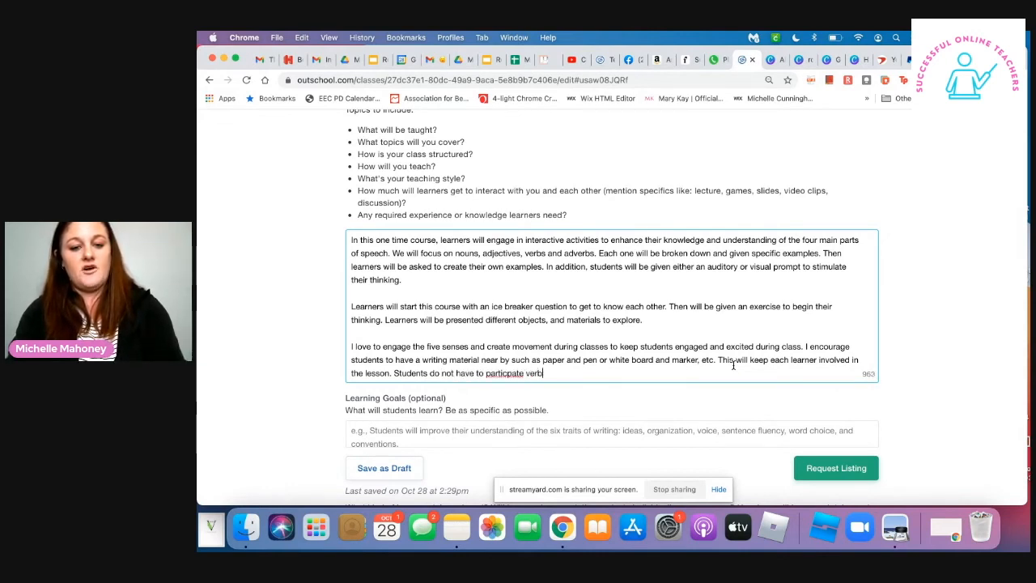
{"action": "type", "text": "ally and c"}
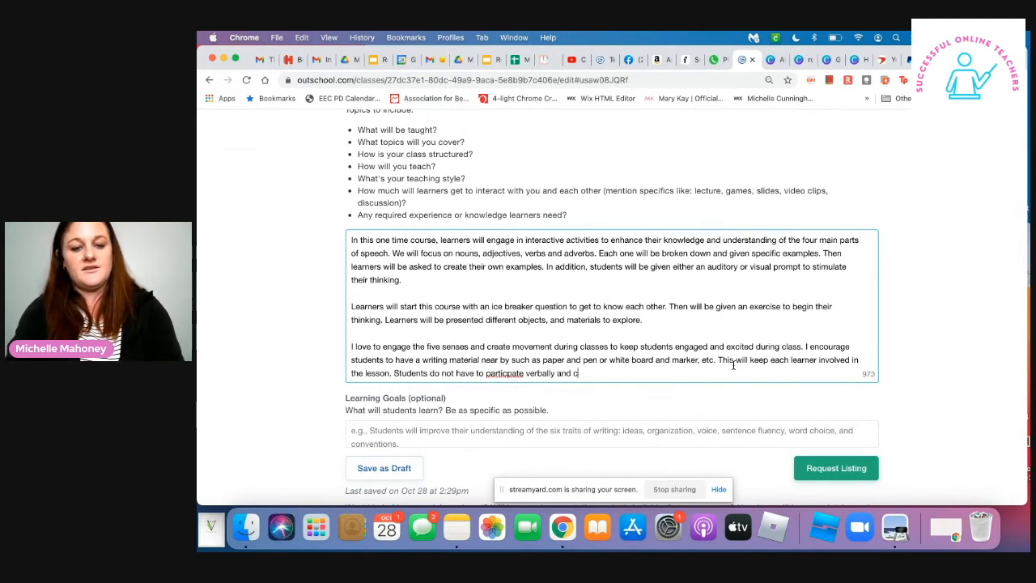
{"action": "type", "text": "an use the c"}
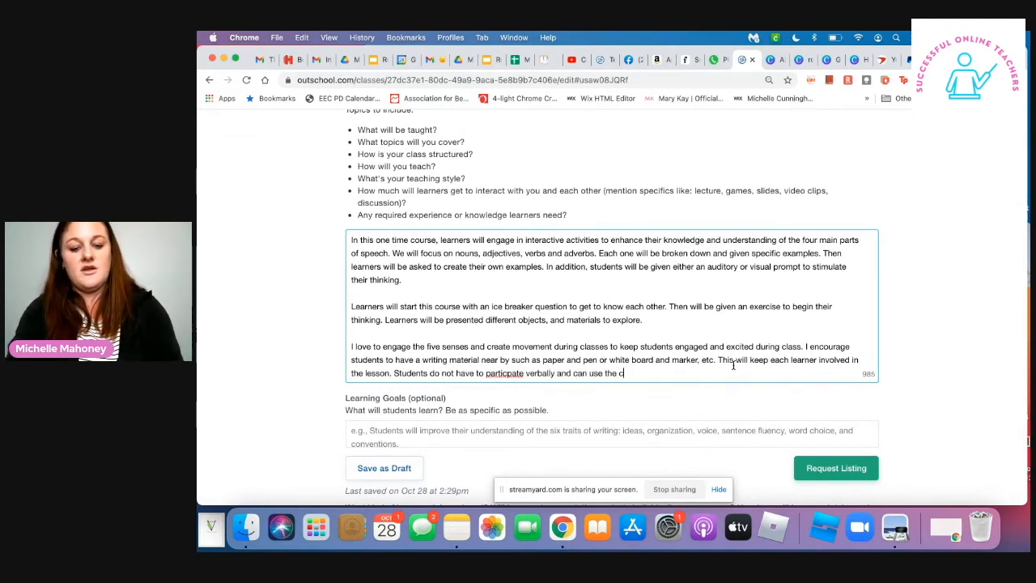
{"action": "type", "text": "hat box "}
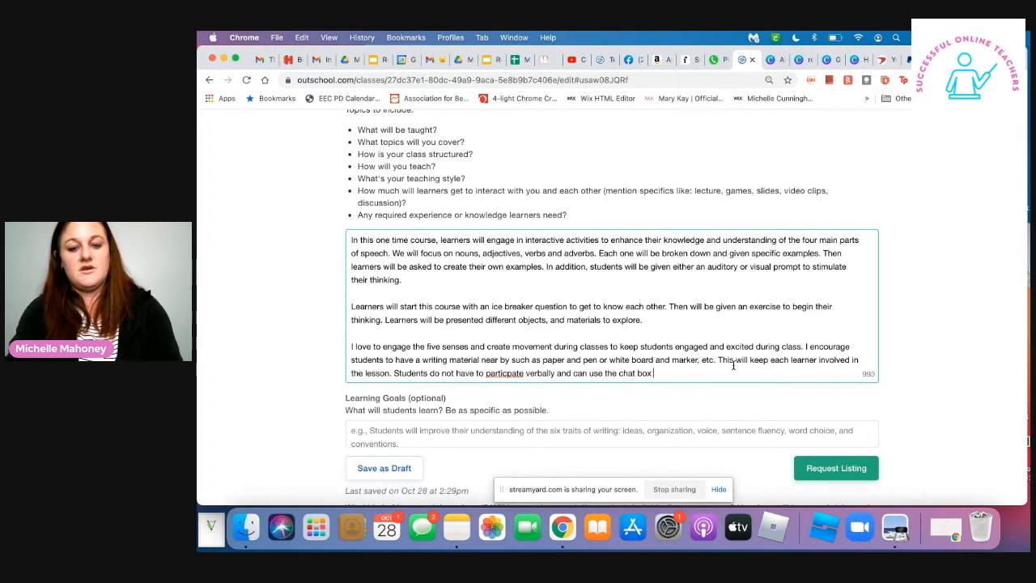
{"action": "type", "text": "to engage if"}
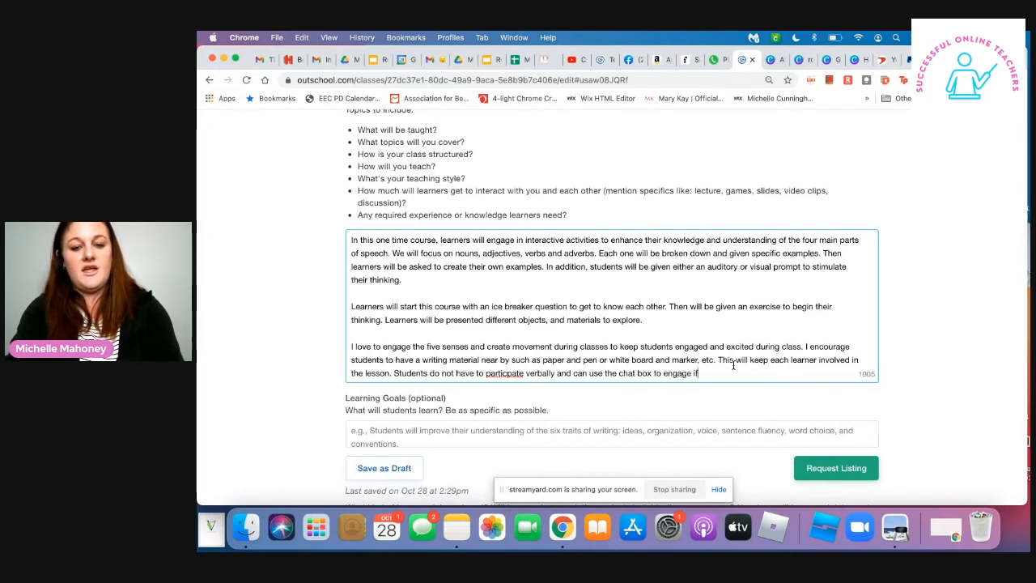
{"action": "type", "text": " that it "}
{"action": "type", "text": "s their perferred method of communica"}
- Finish the participation sentence with "the chat box to engage if that is their preferred method of communication."
{"action": "type", "text": "tion."}
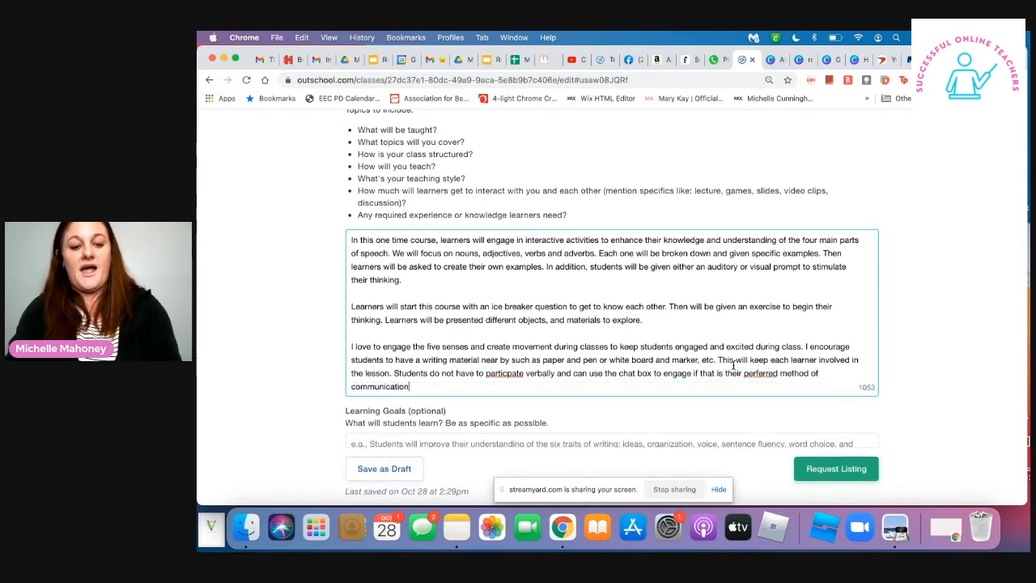
- Correct the misspelled words in the last sentence to "preferred" and "participate" using the spelling suggestions
{"action": "right_click", "coordinate": [759, 374]}
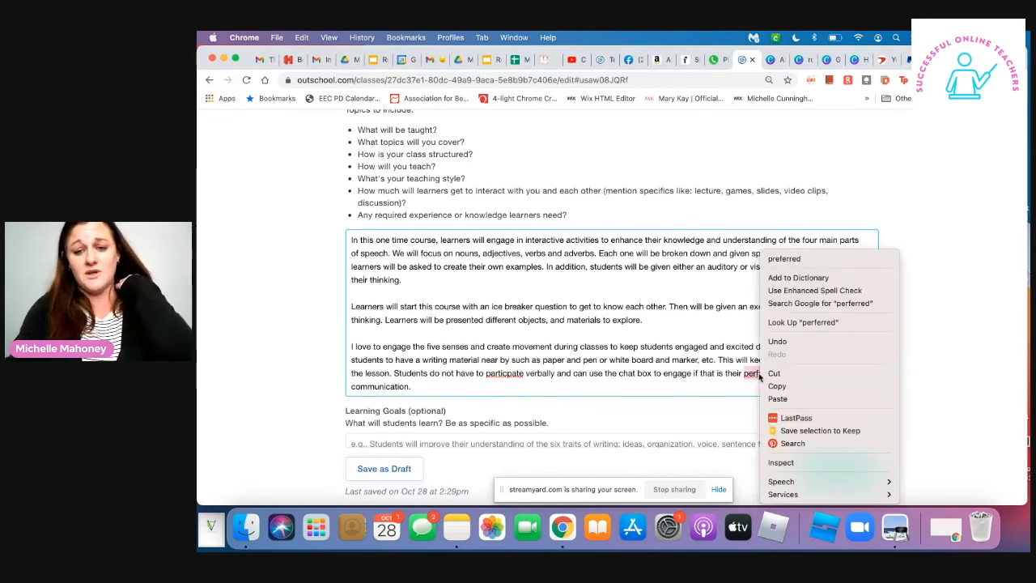
{"action": "left_click", "coordinate": [804, 258]}
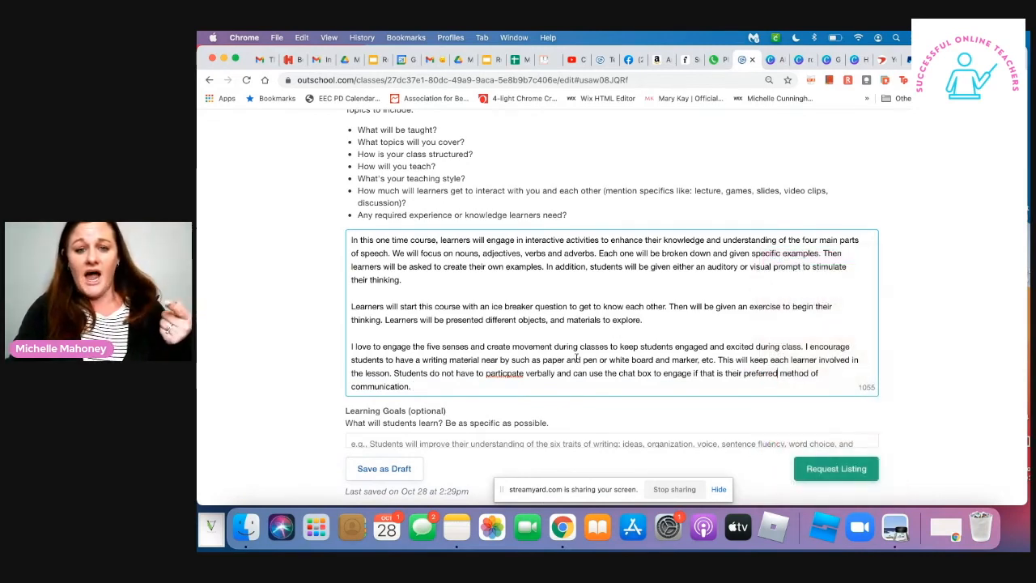
{"action": "right_click", "coordinate": [502, 373]}
{"action": "left_click", "coordinate": [561, 259]}
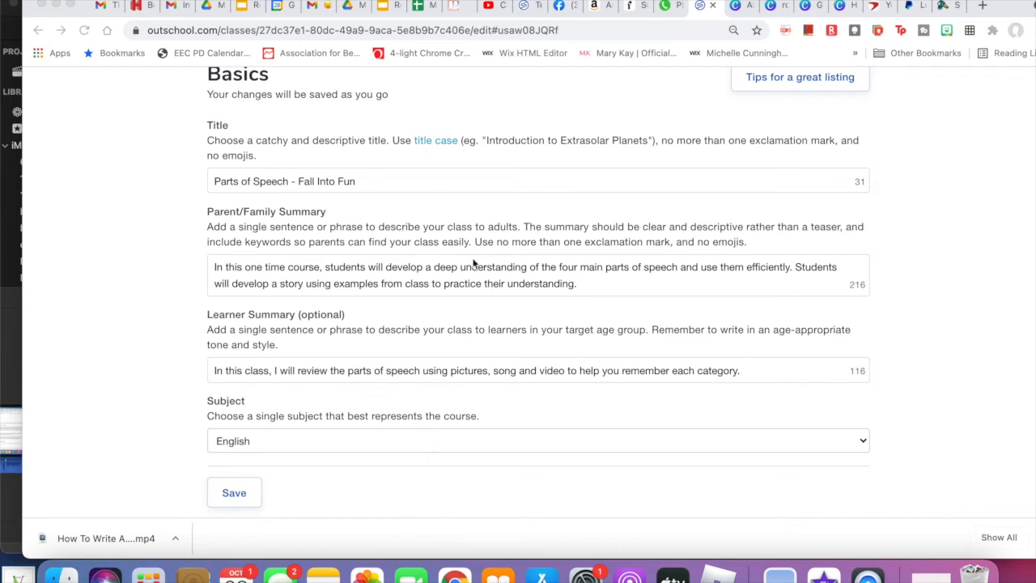
- Return to the end of the Class Experience description and start a new line below the third paragraph
{"action": "scroll", "coordinate": [456, 306], "scroll_direction": "down", "scroll_amount": 5}
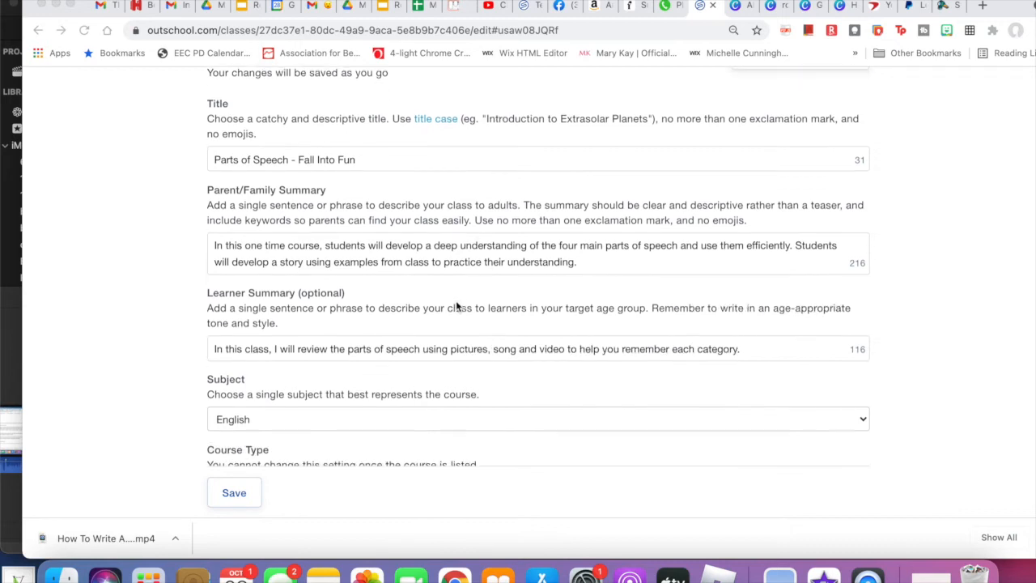
{"action": "scroll", "coordinate": [456, 306], "scroll_direction": "down", "scroll_amount": 20}
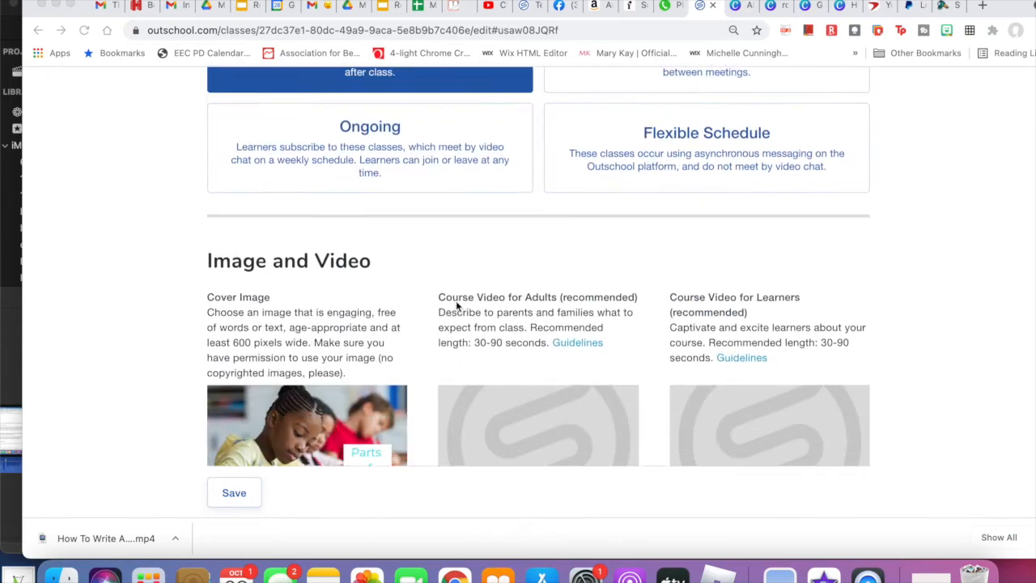
{"action": "scroll", "coordinate": [456, 306], "scroll_direction": "down", "scroll_amount": 7}
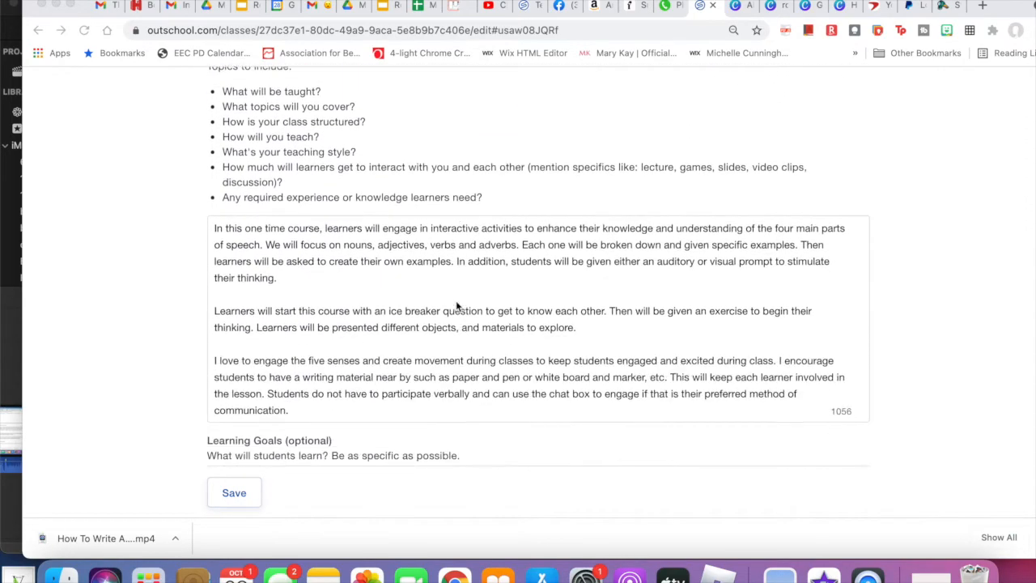
{"action": "scroll", "coordinate": [395, 320], "scroll_direction": "down", "scroll_amount": 1}
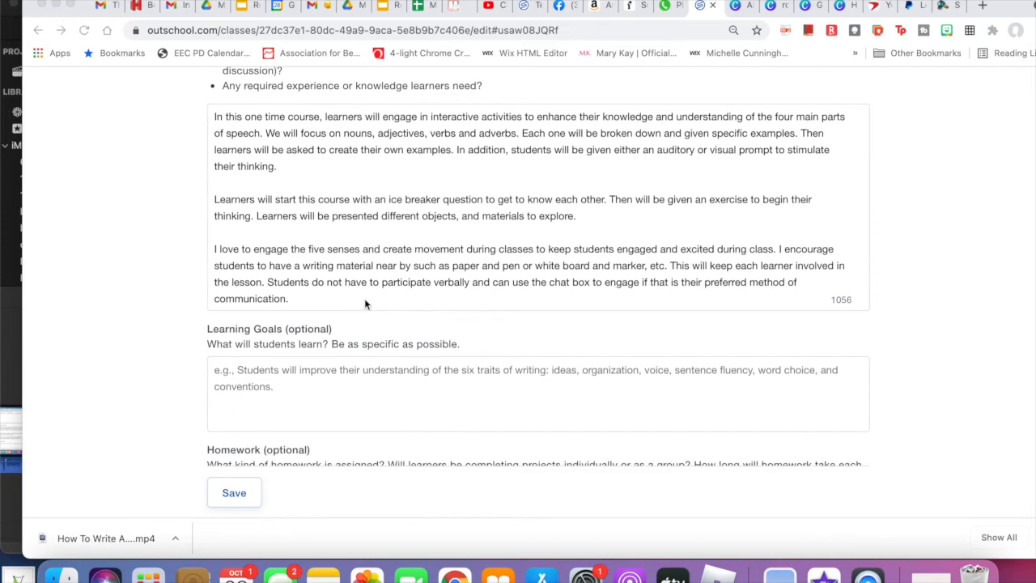
{"action": "left_click", "coordinate": [353, 298]}
{"action": "scroll", "coordinate": [354, 298], "scroll_direction": "down", "scroll_amount": 1}
{"action": "scroll", "coordinate": [354, 298], "scroll_direction": "up", "scroll_amount": 1}
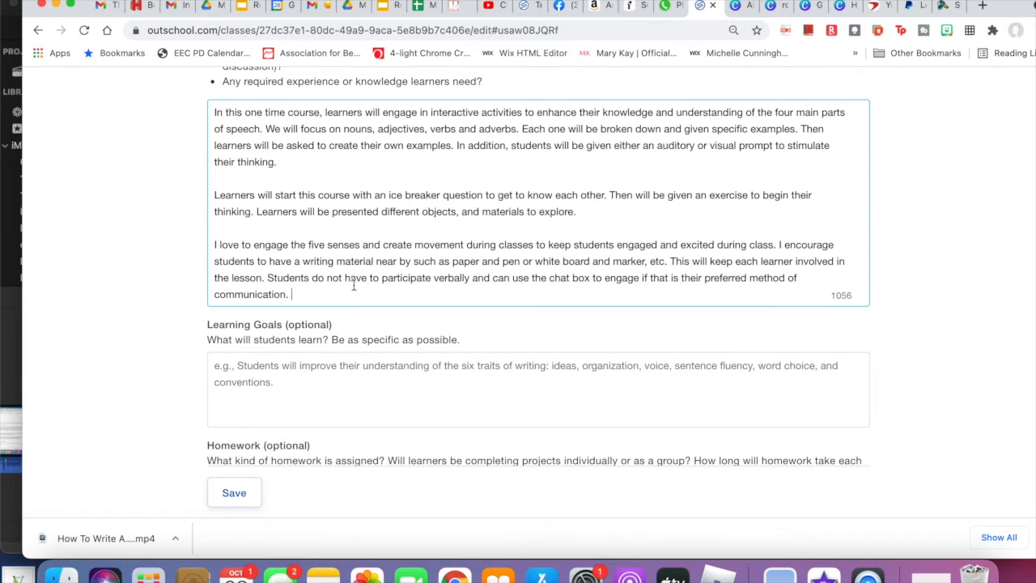
{"action": "key", "text": "Return"}
{"action": "key", "text": "Return"}
{"action": "key", "text": "Return"}
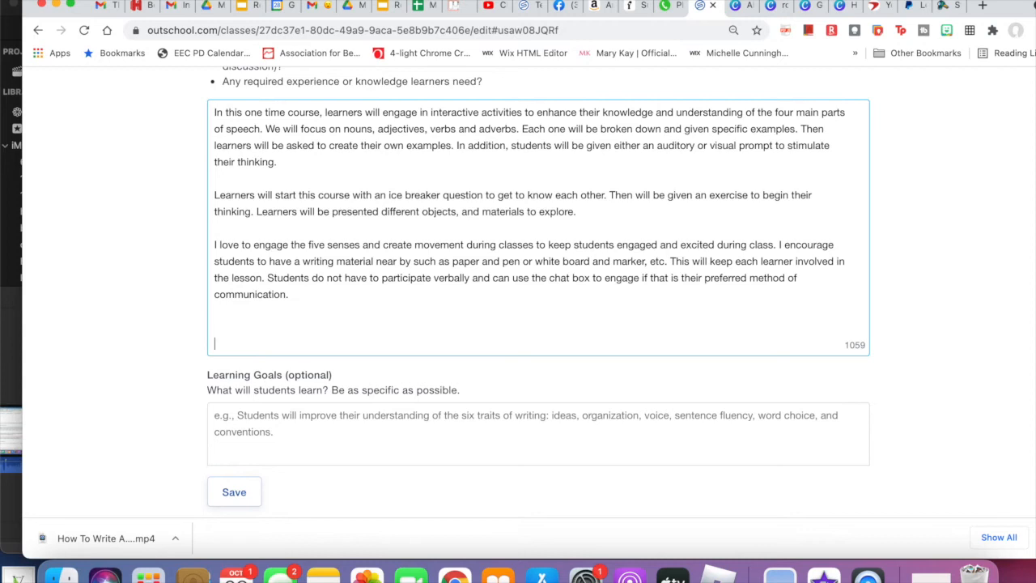
{"action": "key", "text": "BackSpace"}
{"action": "key", "text": "BackSpace"}
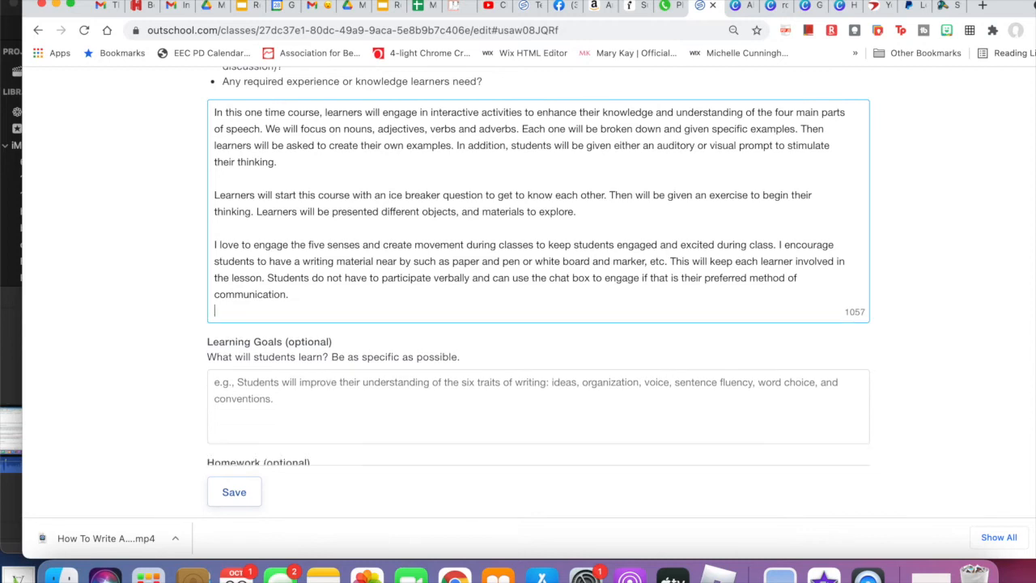
- Check the suggested topics about learner interaction specifics and leave a blank line for a fourth Class Experience paragraph
{"action": "scroll", "coordinate": [375, 113], "scroll_direction": "up", "scroll_amount": 4}
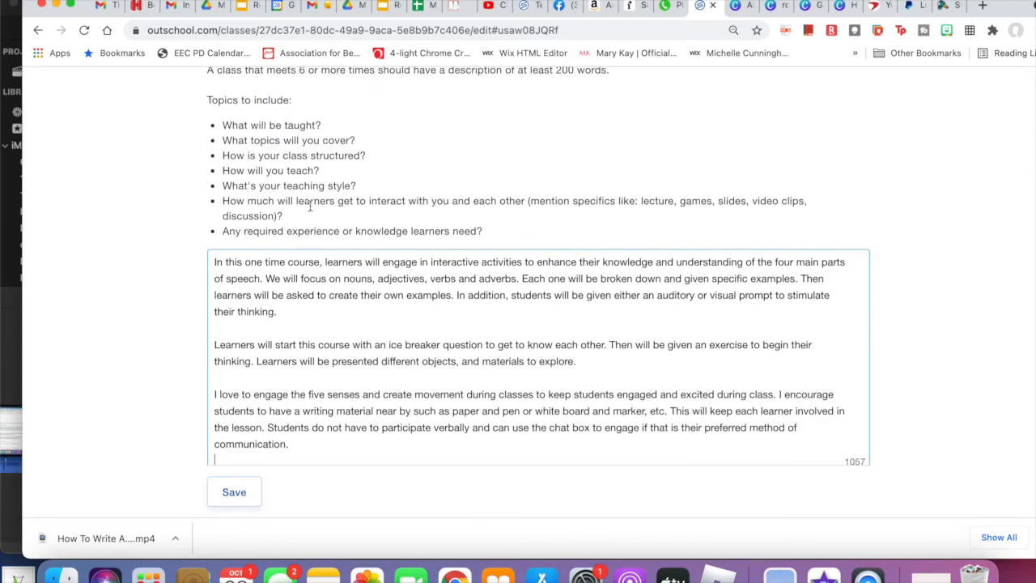
{"action": "scroll", "coordinate": [522, 208], "scroll_direction": "down", "scroll_amount": 2}
{"action": "scroll", "coordinate": [521, 209], "scroll_direction": "down", "scroll_amount": 2}
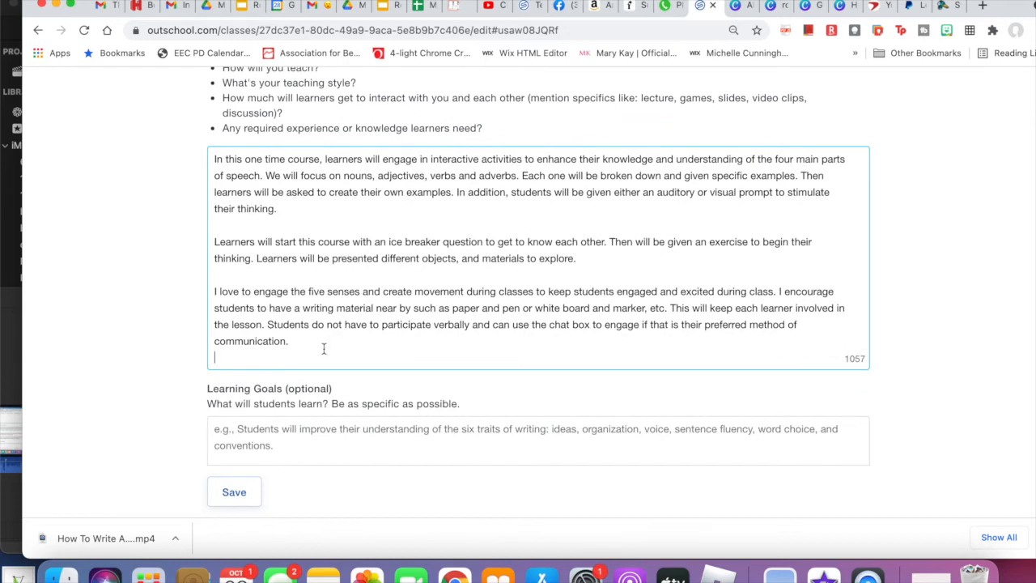
{"action": "key", "text": "Return"}
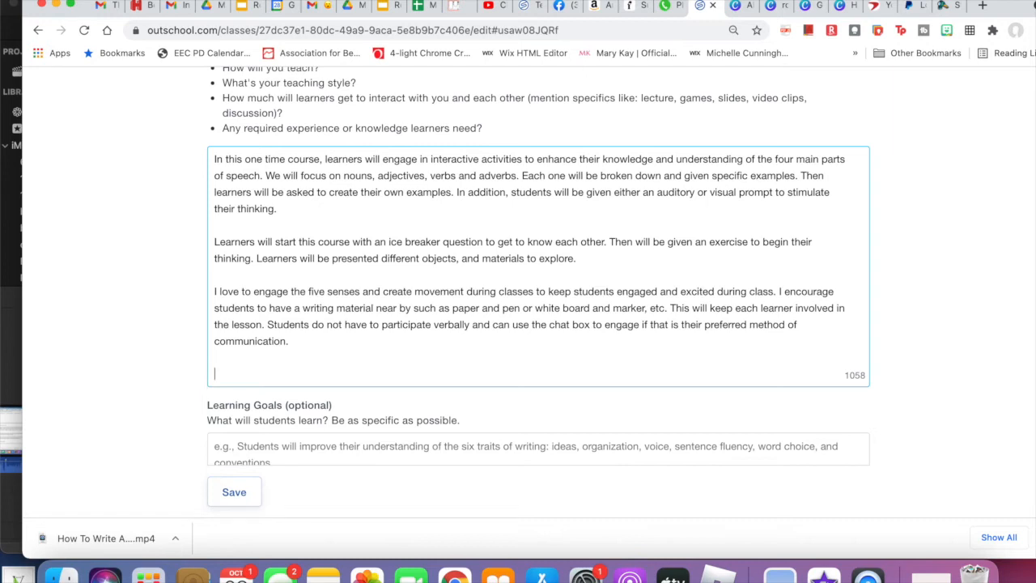
{"action": "left_click_drag", "start_coordinate": [540, 98], "coordinate": [609, 125]}
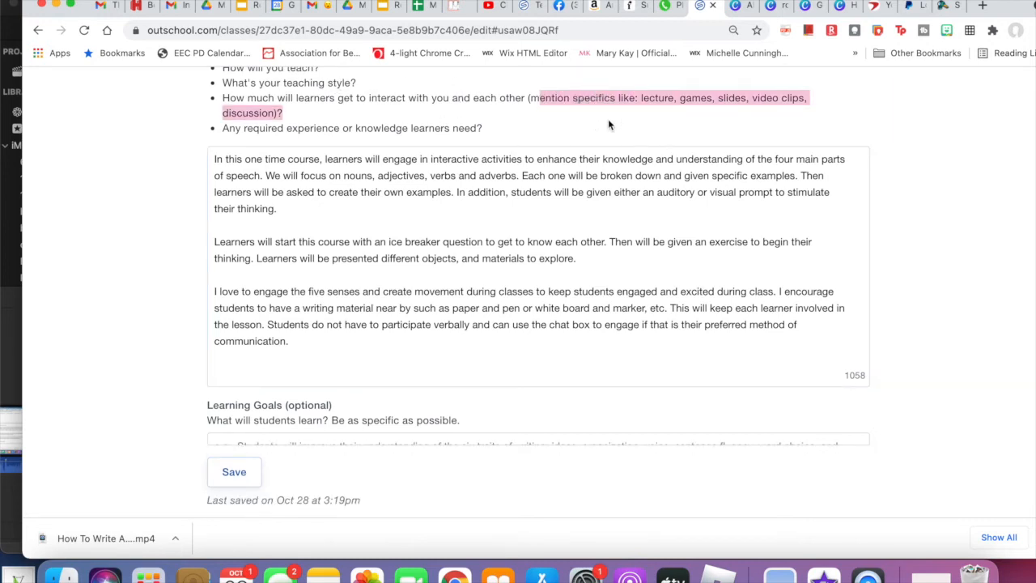
{"action": "left_click", "coordinate": [285, 370]}
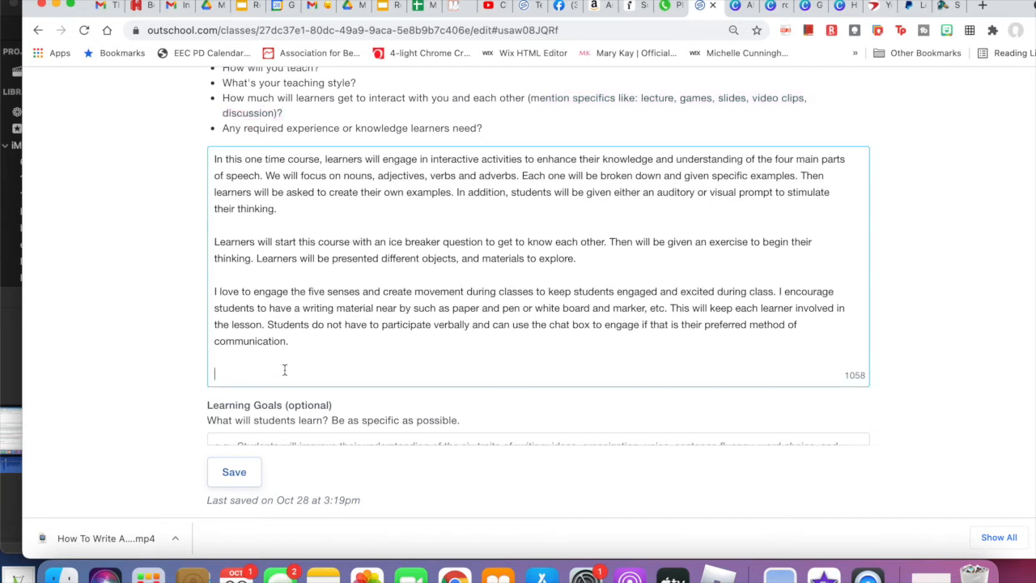
- Begin the fourth Class Experience paragraph with "Learners will get the chance to play a"
{"action": "type", "text": "Sutdent"}
{"action": "key", "text": "BackSpace"}
{"action": "key", "text": "BackSpace"}
{"action": "key", "text": "BackSpace"}
{"action": "key", "text": "BackSpace"}
{"action": "key", "text": "BackSpace"}
{"action": "key", "text": "BackSpace"}
{"action": "key", "text": "BackSpace"}
{"action": "type", "text": "Les"}
{"action": "key", "text": "BackSpace"}
{"action": "type", "text": "arners wil"}
{"action": "key", "text": "BackSpace"}
{"action": "type", "text": "l get the chance to play a"}
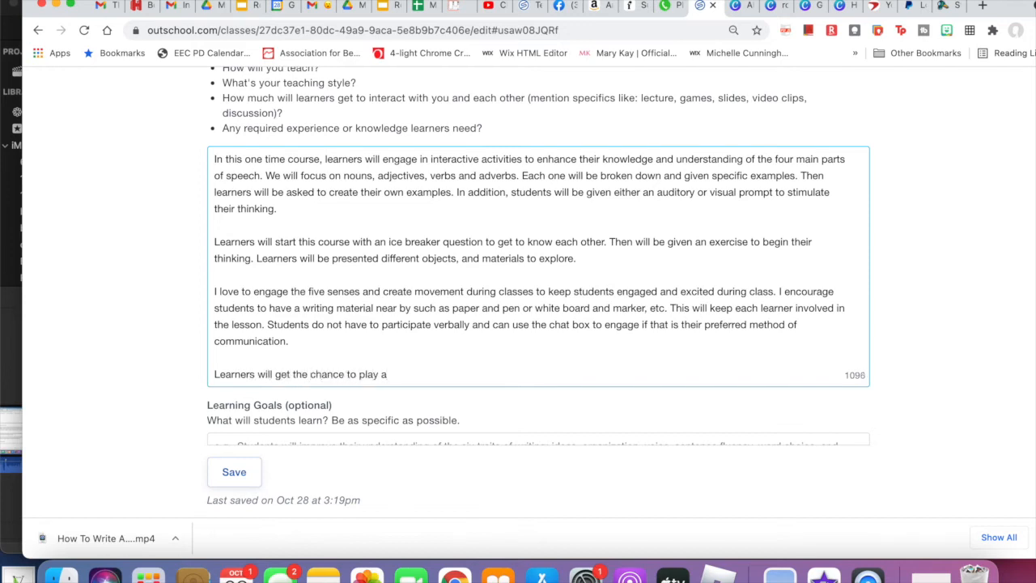
{"action": "type", "text": " group game to practic"}
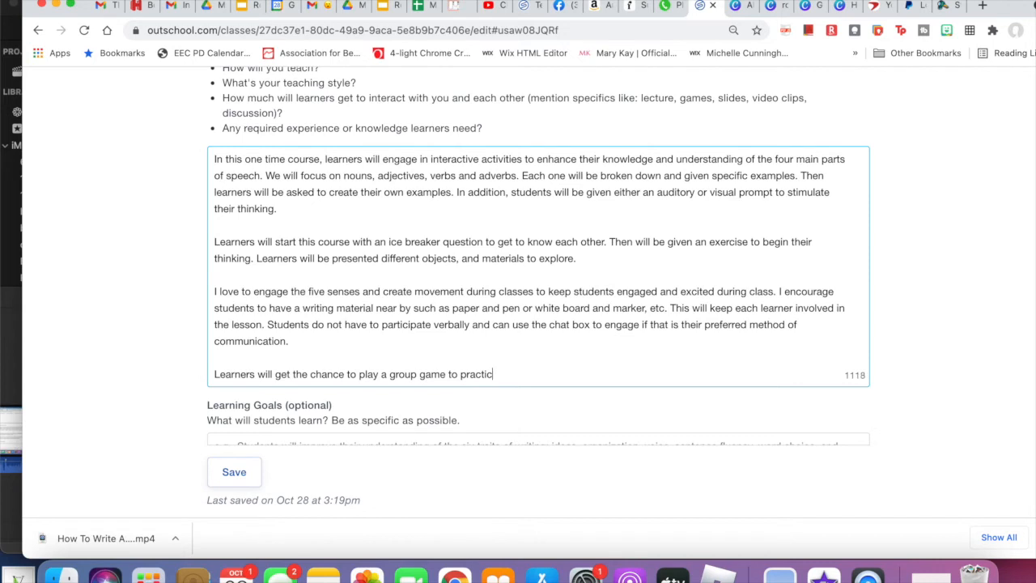
- Continue the fourth paragraph's first sentence with "group game to practice"
{"action": "type", "text": "e writ"}
- Finish the group game sentence with "writing a detailed sentence together."
{"action": "key", "text": "BackSpace"}
{"action": "key", "text": "BackSpace"}
{"action": "type", "text": "riting a detailed sentence"}
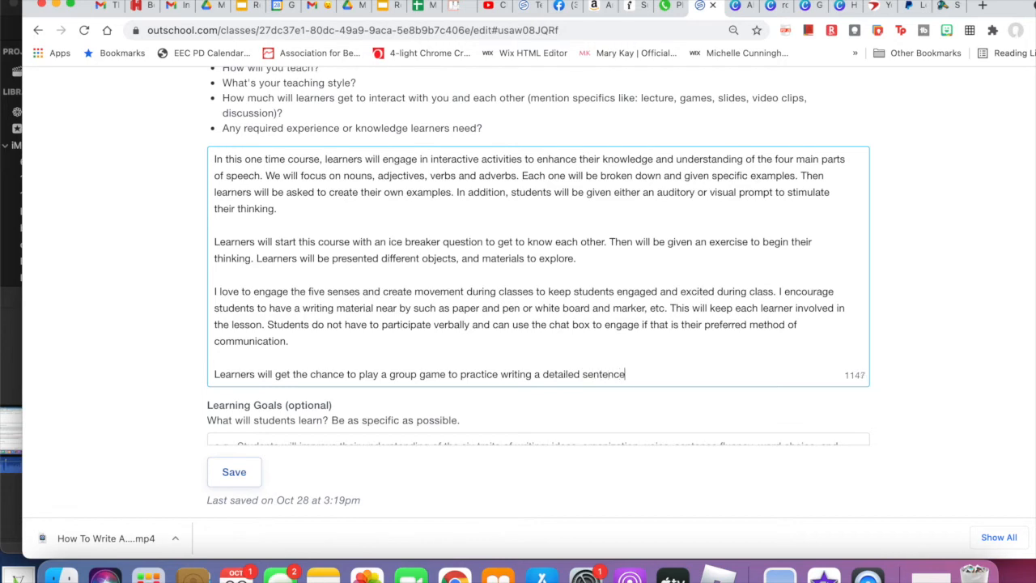
{"action": "type", "text": " together."}
{"action": "key", "text": "BackSpace"}
{"action": "key", "text": "BackSpace"}
{"action": "type", "text": "in"}
{"action": "key", "text": "BackSpace"}
{"action": "key", "text": "BackSpace"}
{"action": "key", "text": "BackSpace"}
{"action": "type", "text": ". s"}
{"action": "key", "text": "BackSpace"}
- Start the fourth Class Experience paragraph's second sentence with "Learners will be given a"
{"action": "type", "text": "Learne"}
{"action": "key", "text": "BackSpace"}
{"action": "key", "text": "BackSpace"}
{"action": "key", "text": "BackSpace"}
{"action": "type", "text": "tne"}
{"action": "key", "text": "BackSpace"}
{"action": "type", "text": "rners wi"}
{"action": "type", "text": "ll be g"}
{"action": "type", "text": "given as"}
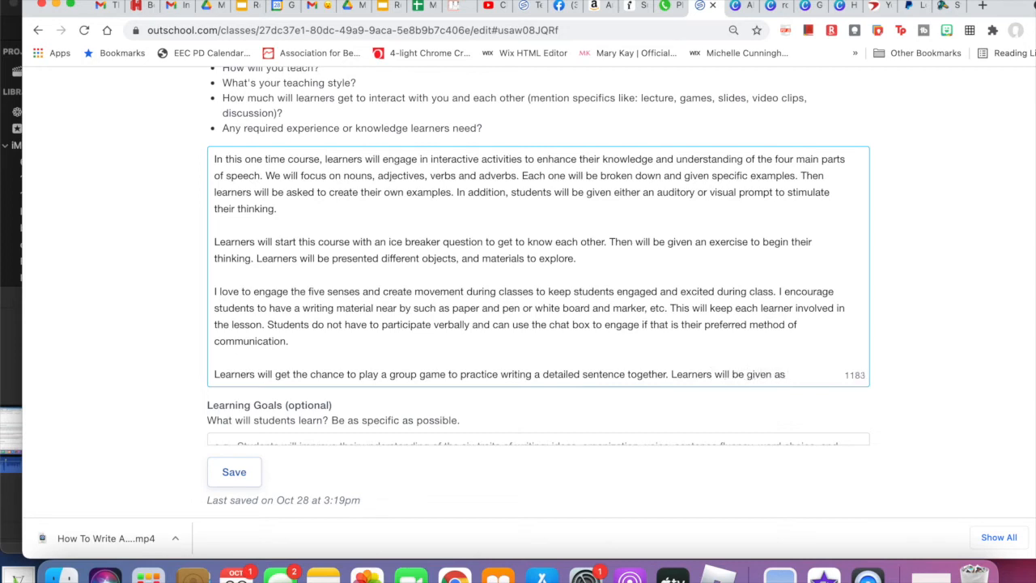
- Continue the fourth paragraph's second sentence with "basic sentence and will work together to"
{"action": "key", "text": "BackSpace"}
{"action": "type", "text": "basic sentence asnd"}
{"action": "key", "text": "BackSpace"}
{"action": "key", "text": "BackSpace"}
{"action": "key", "text": "BackSpace"}
{"action": "type", "text": "nd will work together to in"}
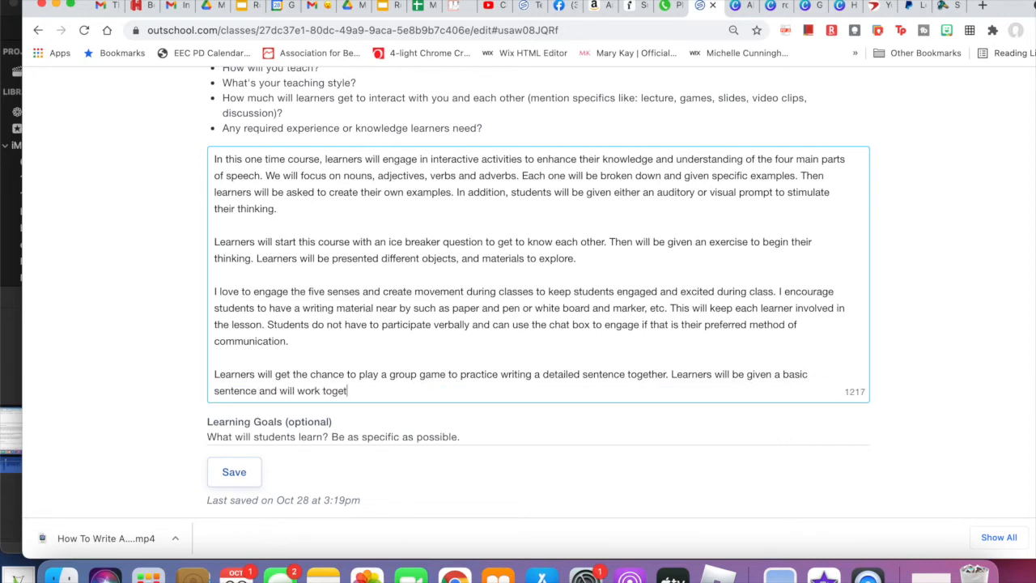
- Extend the fourth paragraph's second sentence with "create a detailed"
{"action": "key", "text": "BackSpace"}
{"action": "key", "text": "BackSpace"}
{"action": "type", "text": "a"}
{"action": "key", "text": "BackSpace"}
{"action": "type", "text": "create a detaile"}
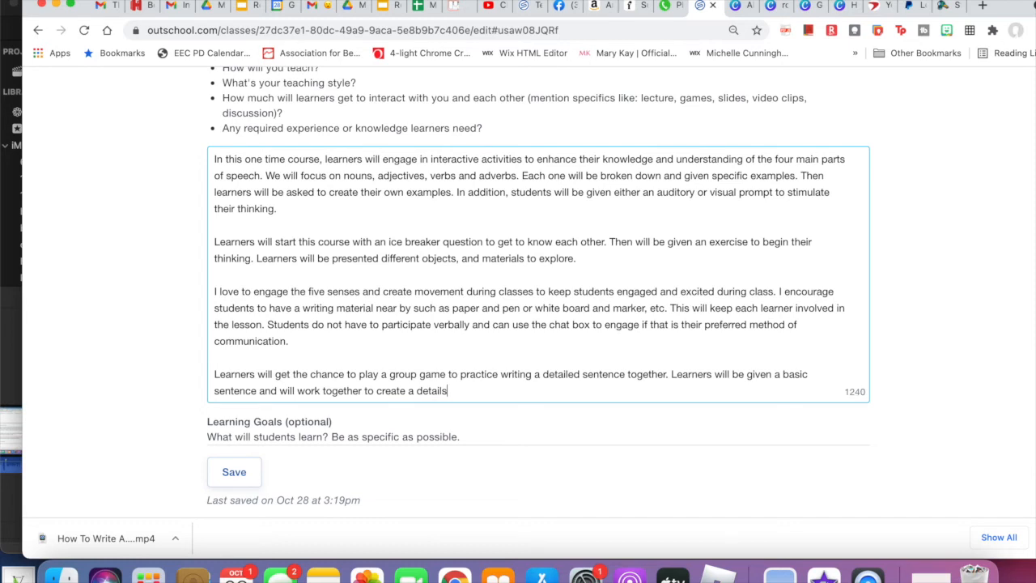
{"action": "type", "text": "d"}
- Insert "more in depth and" before the word "detailed" at the end of the fourth paragraph
{"action": "left_click", "coordinate": [415, 392]}
{"action": "type", "text": "more "}
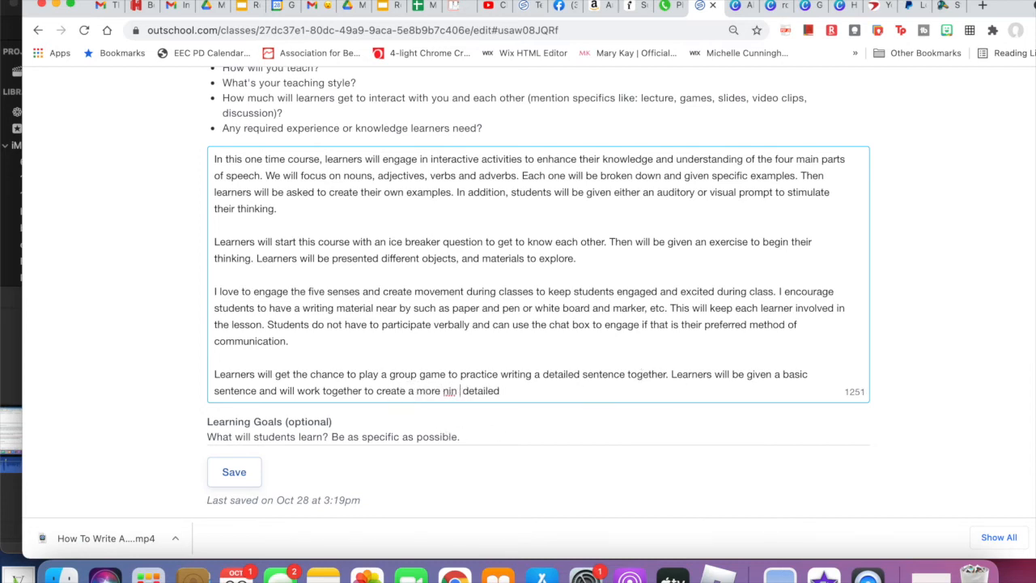
{"action": "type", "text": "in depth a nd"}
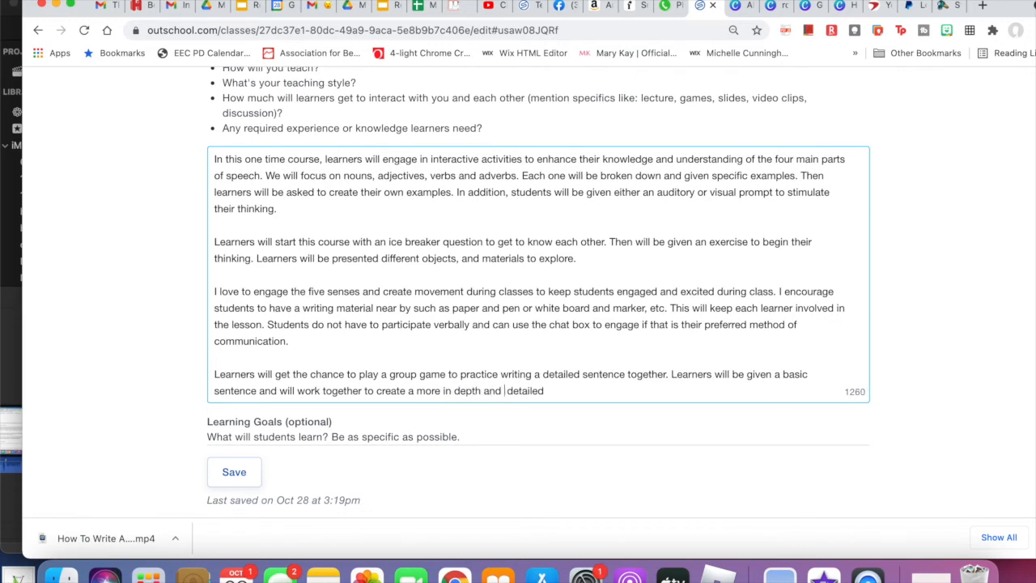
- Complete the fourth paragraph by adding "sentence." after "detailed"
{"action": "left_click", "coordinate": [565, 389]}
{"action": "type", "text": "sentence an"}
{"action": "key", "text": "BackSpace"}
{"action": "key", "text": "BackSpace"}
{"action": "key", "text": "BackSpace"}
{"action": "type", "text": "ence."}
- Check the suggested topics above the Class Experience text and leave a blank line for a fifth paragraph
{"action": "scroll", "coordinate": [626, 379], "scroll_direction": "down", "scroll_amount": 3}
{"action": "scroll", "coordinate": [631, 382], "scroll_direction": "up", "scroll_amount": 3}
{"action": "scroll", "coordinate": [633, 382], "scroll_direction": "up", "scroll_amount": 1}
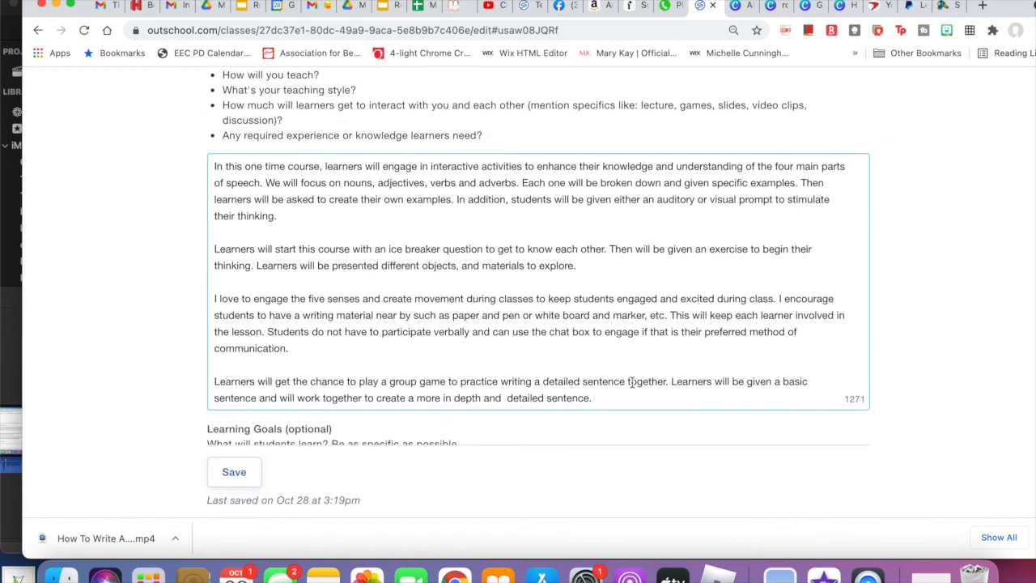
{"action": "scroll", "coordinate": [638, 321], "scroll_direction": "up", "scroll_amount": 2}
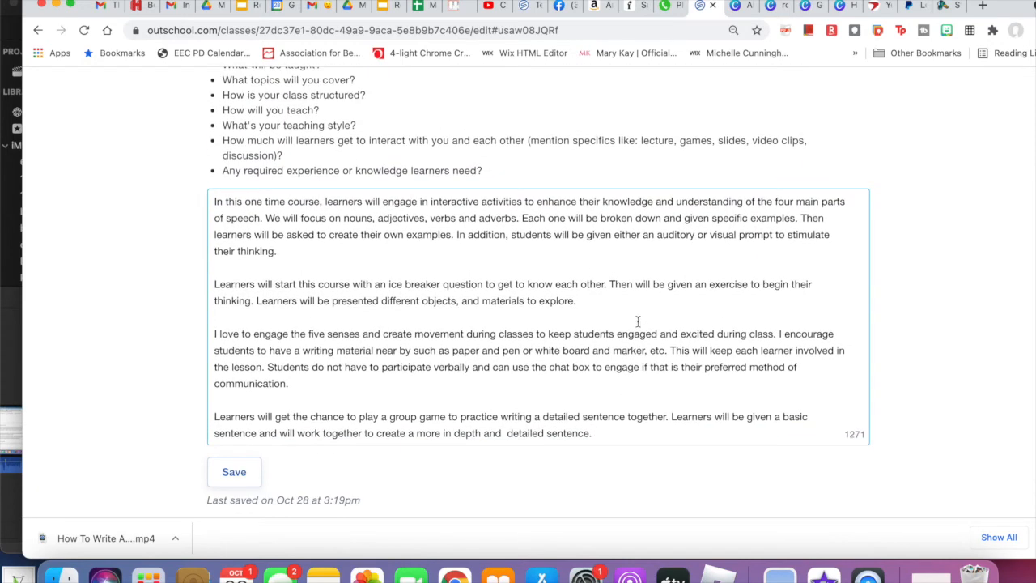
{"action": "scroll", "coordinate": [638, 322], "scroll_direction": "down", "scroll_amount": 2}
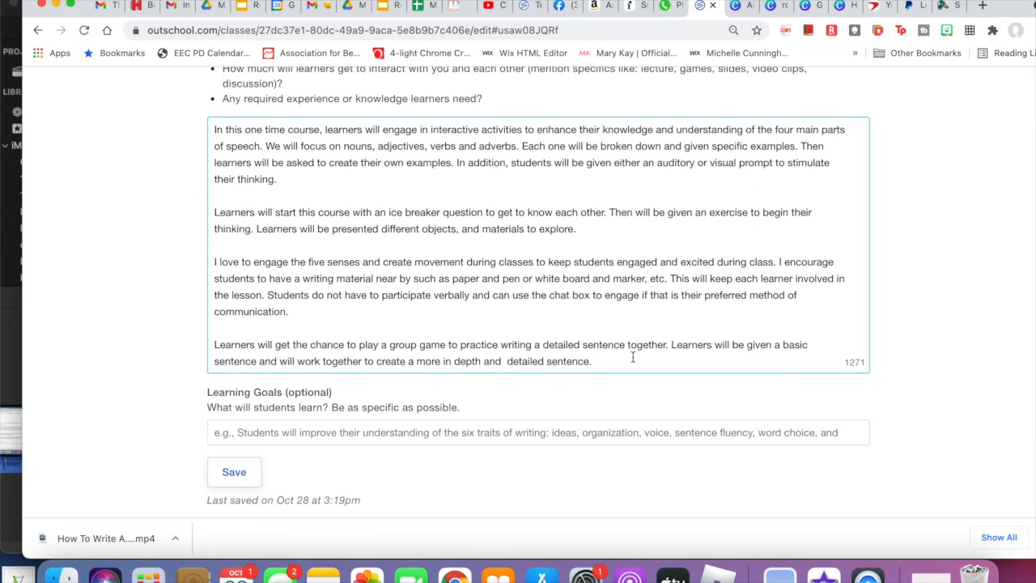
{"action": "key", "text": "Return"}
{"action": "key", "text": "Return"}
{"action": "type", "text": "Stu"}
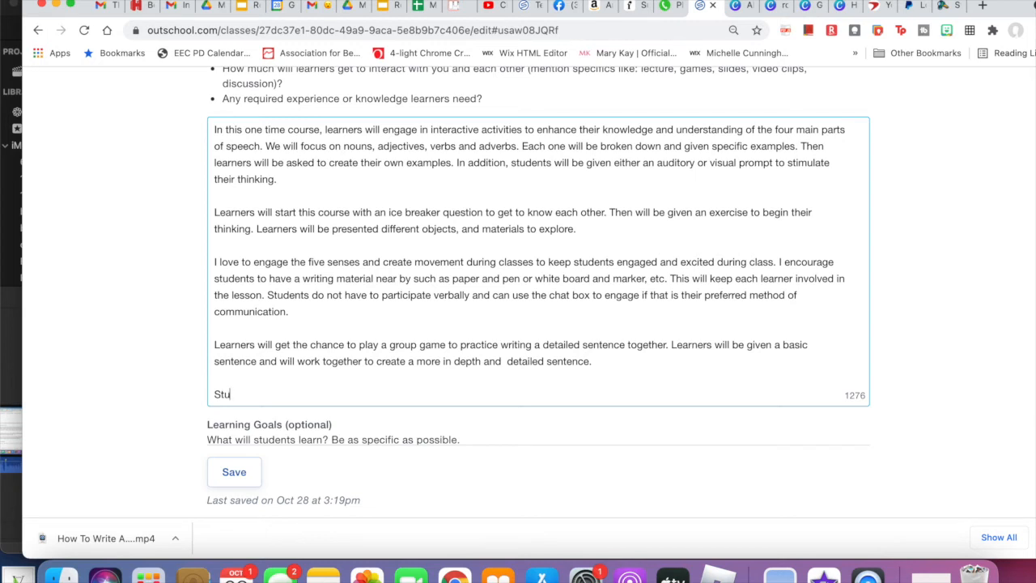
{"action": "type", "text": "dents should be"}
{"action": "key", "text": "BackSpace"}
{"action": "key", "text": "BackSpace"}
{"action": "key", "text": "BackSpace"}
{"action": "key", "text": "BackSpace"}
{"action": "key", "text": "BackSpace"}
{"action": "key", "text": "BackSpace"}
{"action": "key", "text": "BackSpace"}
{"action": "key", "text": "BackSpace"}
{"action": "key", "text": "BackSpace"}
{"action": "key", "text": "BackSpace"}
{"action": "key", "text": "BackSpace"}
{"action": "key", "text": "BackSpace"}
{"action": "key", "text": "BackSpace"}
{"action": "key", "text": "BackSpace"}
{"action": "key", "text": "BackSpace"}
{"action": "key", "text": "BackSpace"}
{"action": "key", "text": "BackSpace"}
- Begin the fifth Class Experience paragraph with "Learners should have"
{"action": "key", "text": "BackSpace"}
{"action": "type", "text": "Learners shpoul"}
{"action": "key", "text": "BackSpace"}
{"action": "key", "text": "BackSpace"}
{"action": "key", "text": "BackSpace"}
{"action": "key", "text": "BackSpace"}
{"action": "type", "text": "ould have "}
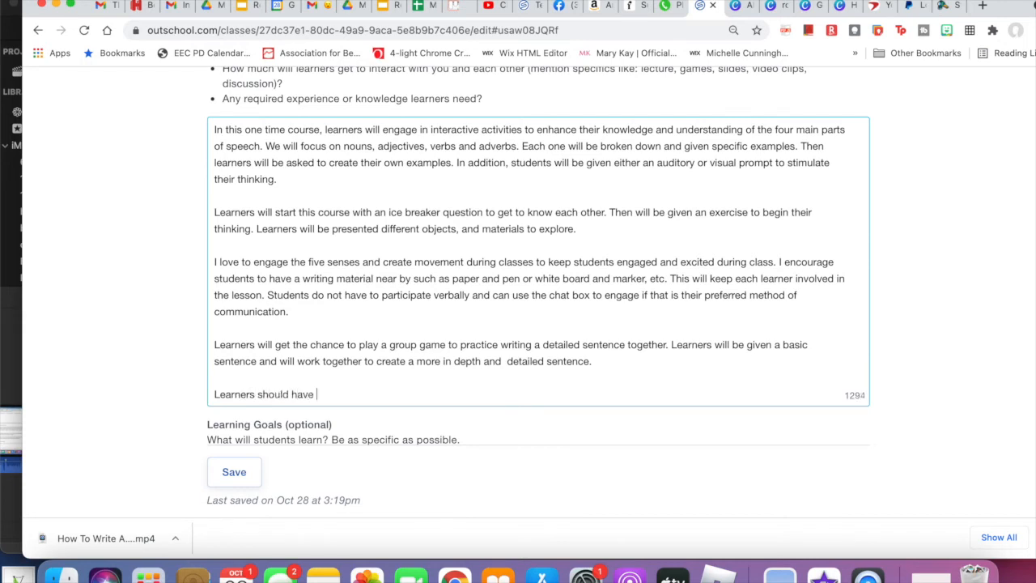
{"action": "type", "text": "some basic knowledg"}
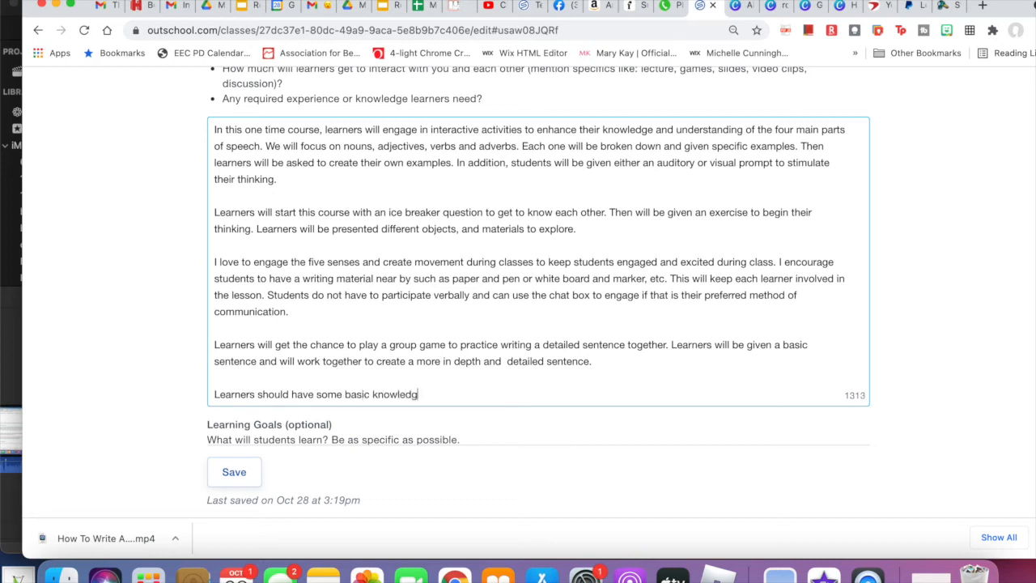
- Continue the fifth paragraph's sentence with "some basic knowledge of writing"
{"action": "type", "text": "e of writing and"}
{"action": "key", "text": "BackSpace"}
{"action": "key", "text": "BackSpace"}
{"action": "type", "text": "and eperience"}
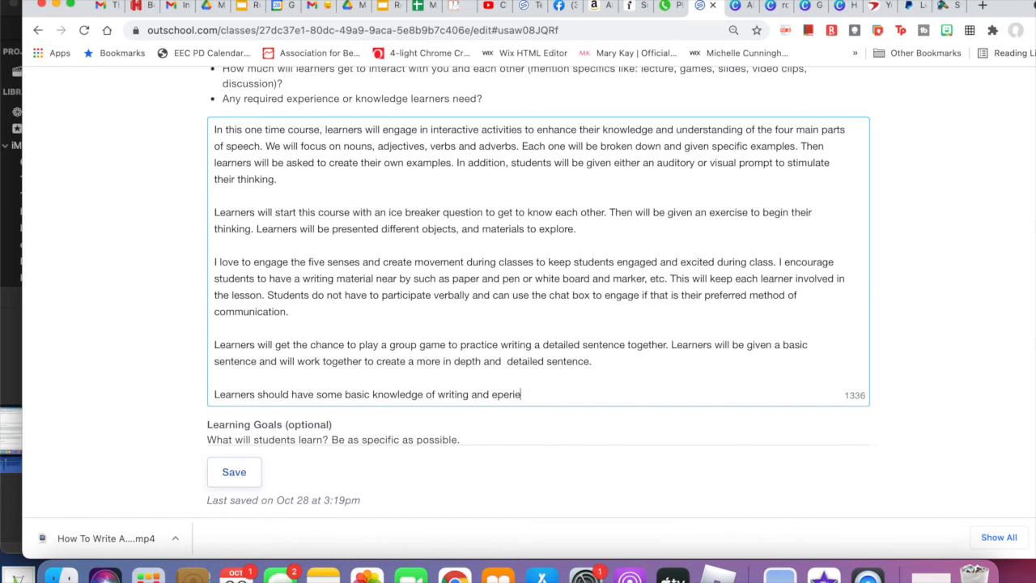
{"action": "key", "text": "BackSpace"}
{"action": "key", "text": "BackSpace"}
{"action": "key", "text": "BackSpace"}
{"action": "key", "text": "BackSpace"}
{"action": "key", "text": "BackSpace"}
{"action": "key", "text": "BackSpace"}
{"action": "key", "text": "BackSpace"}
{"action": "key", "text": "BackSpace"}
{"action": "key", "text": "BackSpace"}
{"action": "key", "text": "BackSpace"}
- Finish the fifth paragraph's sentence with "and exposure to the parts of speech."
{"action": "key", "text": "BackSpace"}
{"action": "key", "text": "BackSpace"}
{"action": "key", "text": "BackSpace"}
{"action": "key", "text": "BackSpace"}
{"action": "type", "text": "and"}
{"action": "type", "text": "exposure to the"}
{"action": "type", "text": " f"}
{"action": "key", "text": "BackSpace"}
{"action": "type", "text": "parts of speech."}
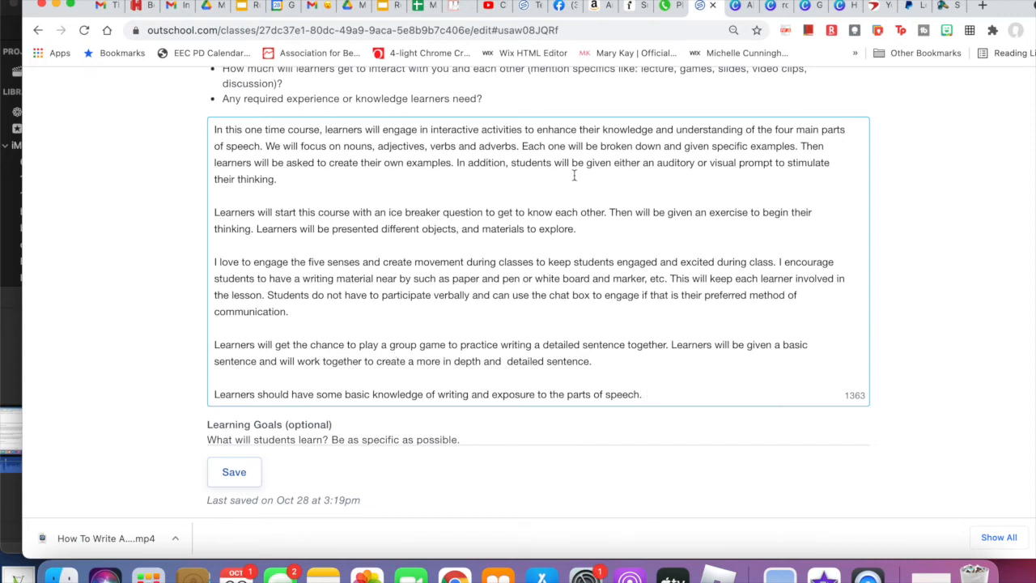
- Examine the optional Learning Goals section and its guidance on what students will learn
{"action": "scroll", "coordinate": [607, 397], "scroll_direction": "down", "scroll_amount": 1}
{"action": "scroll", "coordinate": [607, 397], "scroll_direction": "up", "scroll_amount": 5}
{"action": "scroll", "coordinate": [608, 397], "scroll_direction": "down", "scroll_amount": 10}
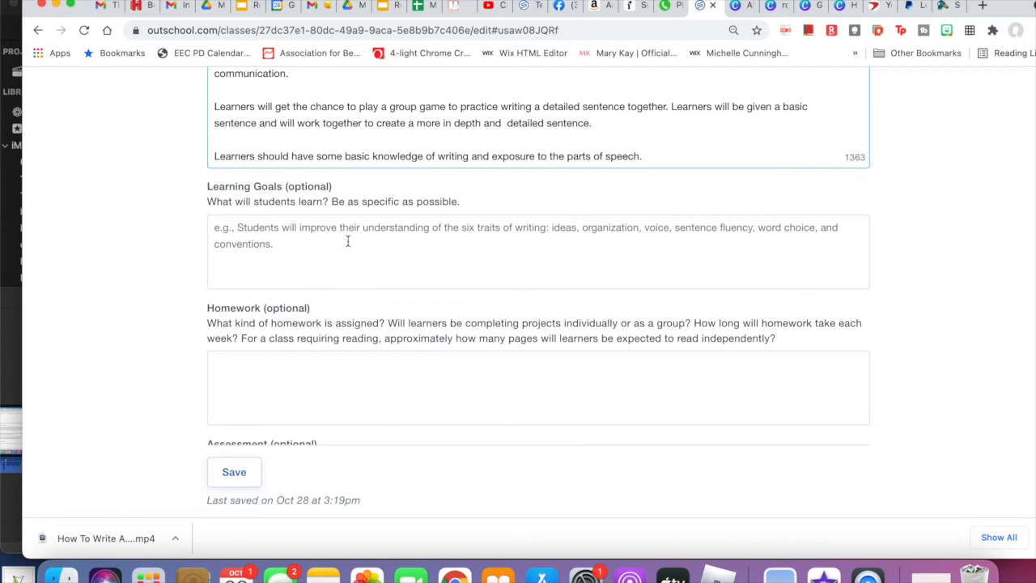
{"action": "left_click", "coordinate": [288, 187]}
{"action": "left_click", "coordinate": [287, 186]}
{"action": "left_click", "coordinate": [332, 186]}
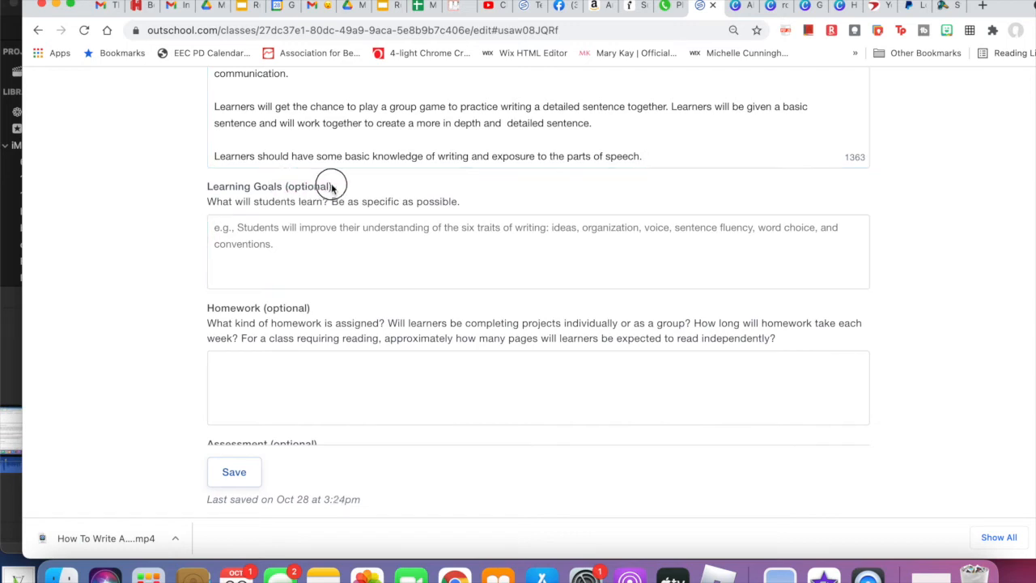
{"action": "left_click_drag", "start_coordinate": [334, 187], "coordinate": [277, 189]}
{"action": "left_click", "coordinate": [276, 187]}
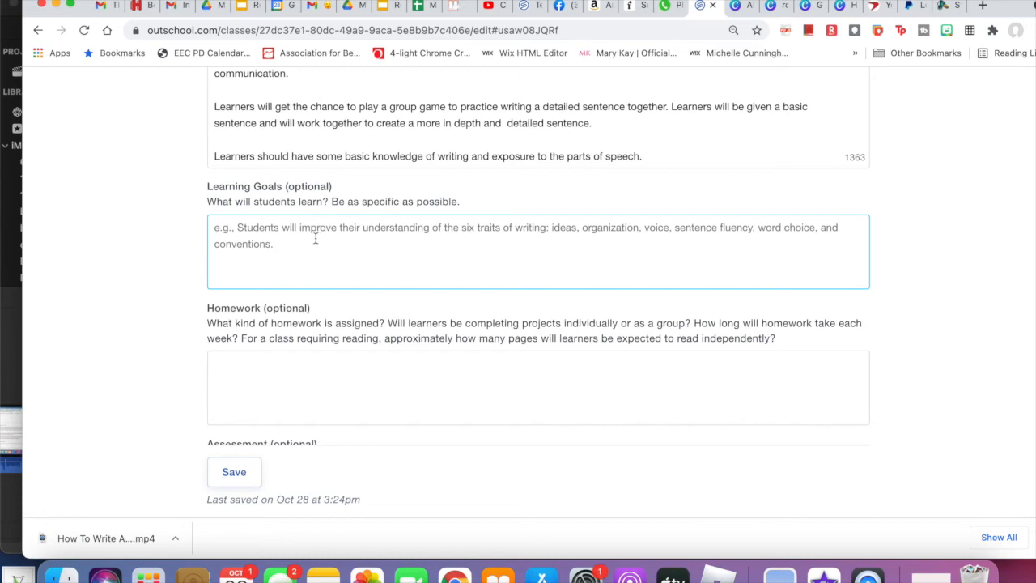
- Begin the Learning Goals text with "Students will learn four main parts of speech and"
{"action": "type", "text": "Studetn"}
{"action": "key", "text": "BackSpace"}
{"action": "key", "text": "BackSpace"}
{"action": "type", "text": "nts will"}
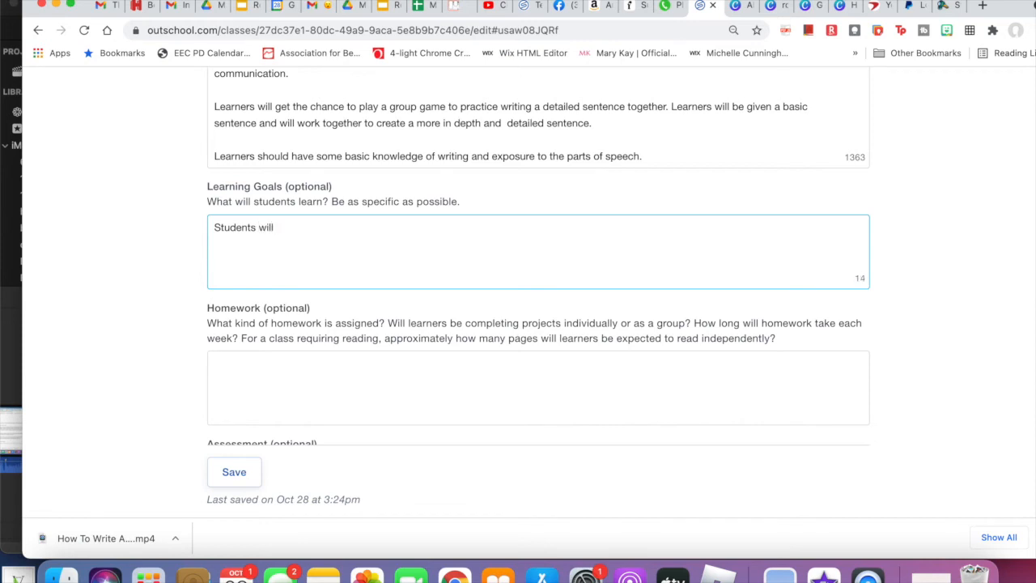
{"action": "type", "text": " learn four main parts of speech and "}
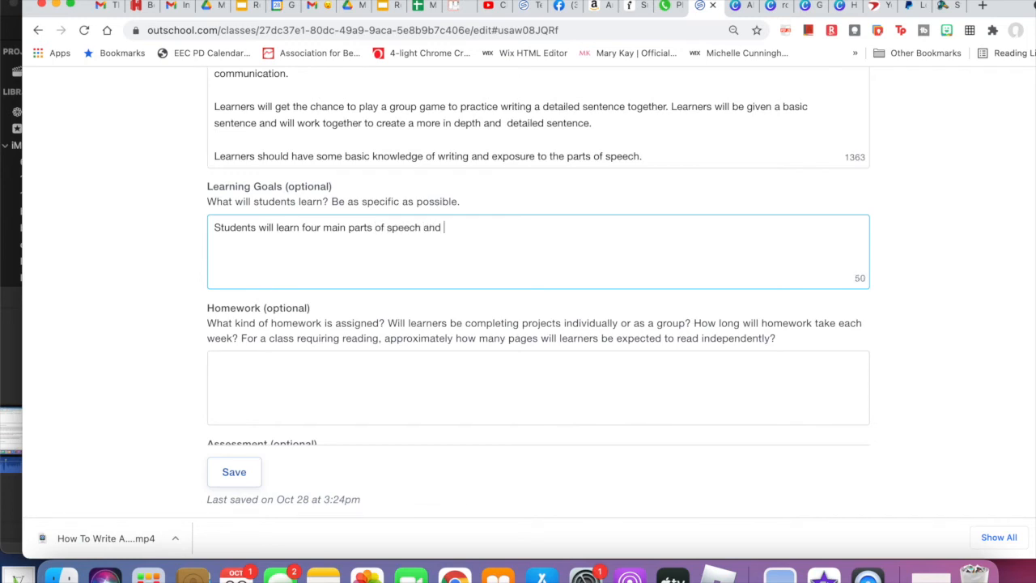
{"action": "type", "text": "have tools to"}
- Continue the Learning Goals sentence with "have strategic tools to help remember"
{"action": "key", "text": "BackSpace"}
{"action": "key", "text": "BackSpace"}
{"action": "key", "text": "BackSpace"}
{"action": "key", "text": "BackSpace"}
{"action": "key", "text": "BackSpace"}
{"action": "key", "text": "BackSpace"}
{"action": "key", "text": "BackSpace"}
{"action": "key", "text": "BackSpace"}
{"action": "type", "text": "strategic tools to help re"}
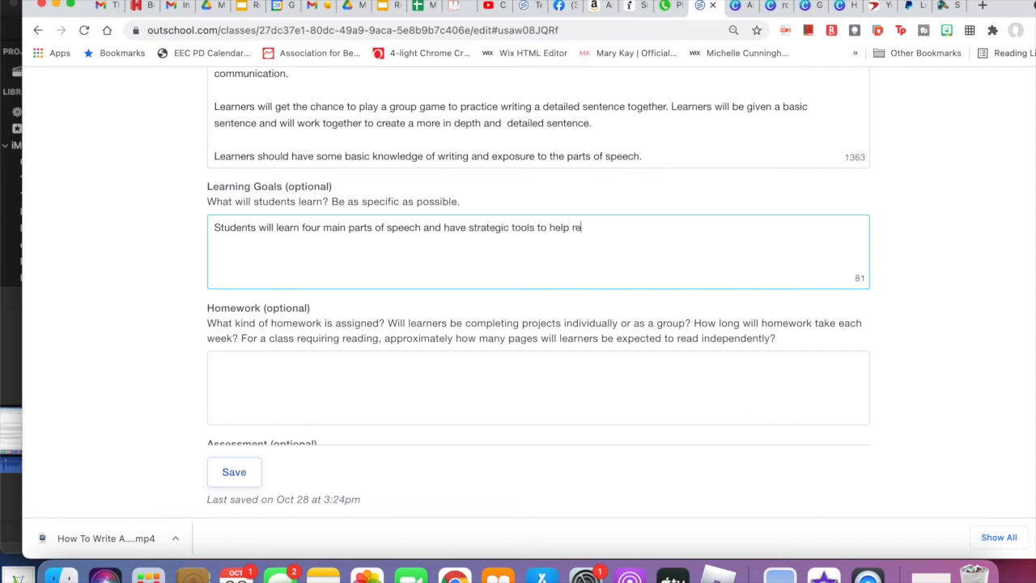
{"action": "type", "text": "member their mena"}
- Finish the Learning Goals sentence with "their meaning."
{"action": "key", "text": "BackSpace"}
{"action": "key", "text": "BackSpace"}
{"action": "type", "text": "aning."}
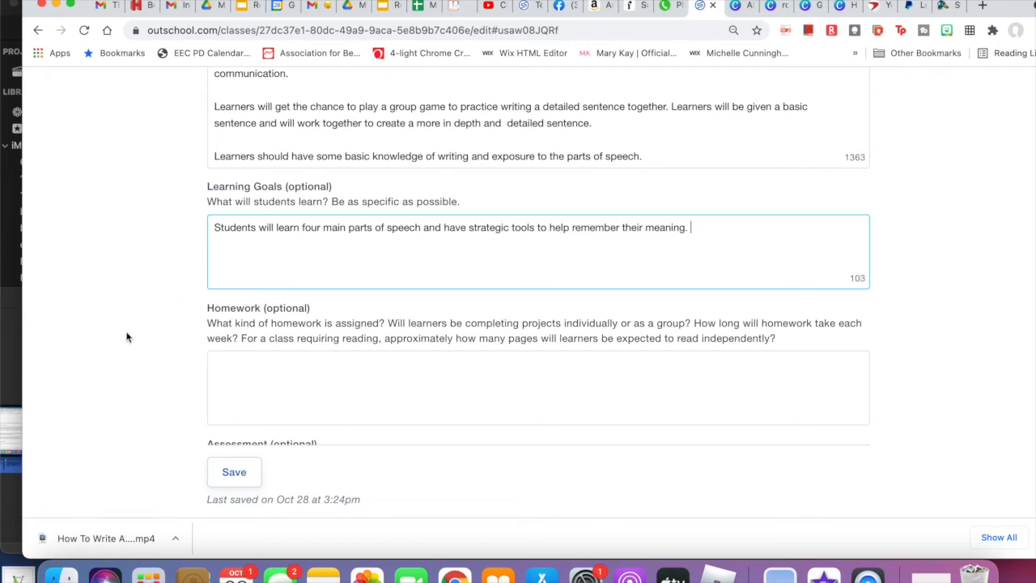
- Leave Homework and Assessment blank and choose "Reading and Comprehension Strategies | Making Reading Fun Instead of Stressful" as the next class
{"action": "left_click", "coordinate": [297, 377]}
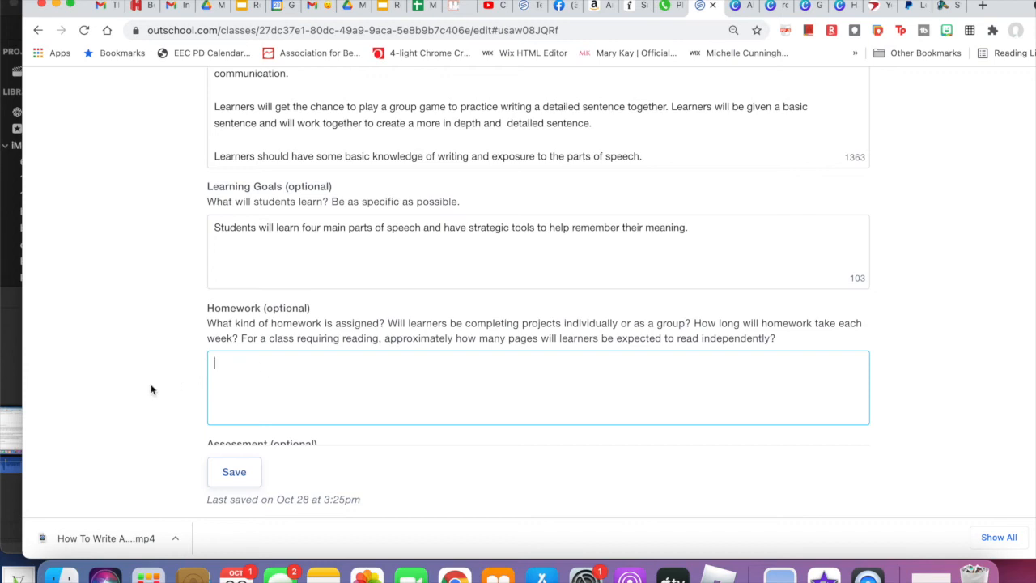
{"action": "scroll", "coordinate": [202, 349], "scroll_direction": "down", "scroll_amount": 5}
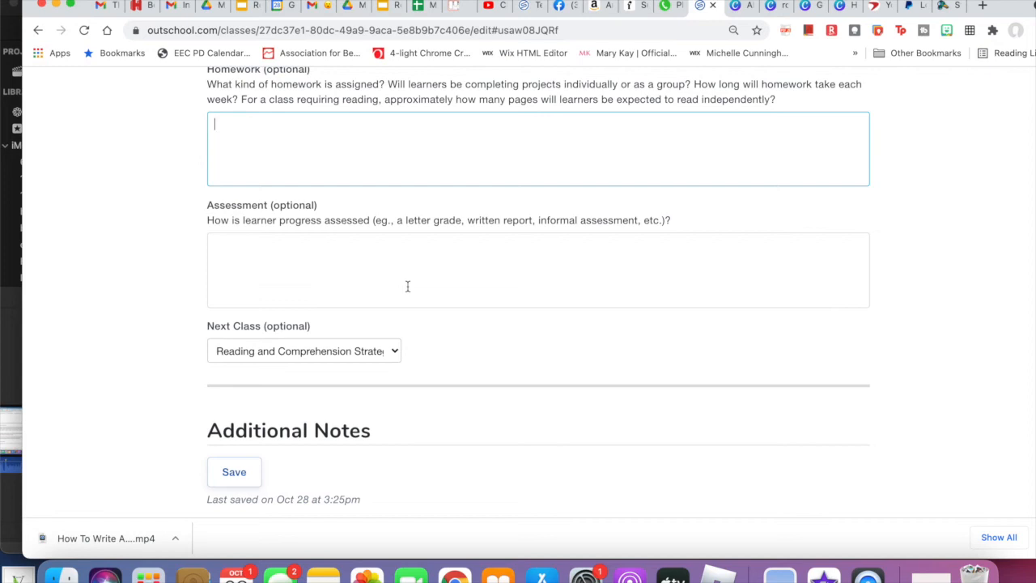
{"action": "scroll", "coordinate": [408, 285], "scroll_direction": "down", "scroll_amount": 2}
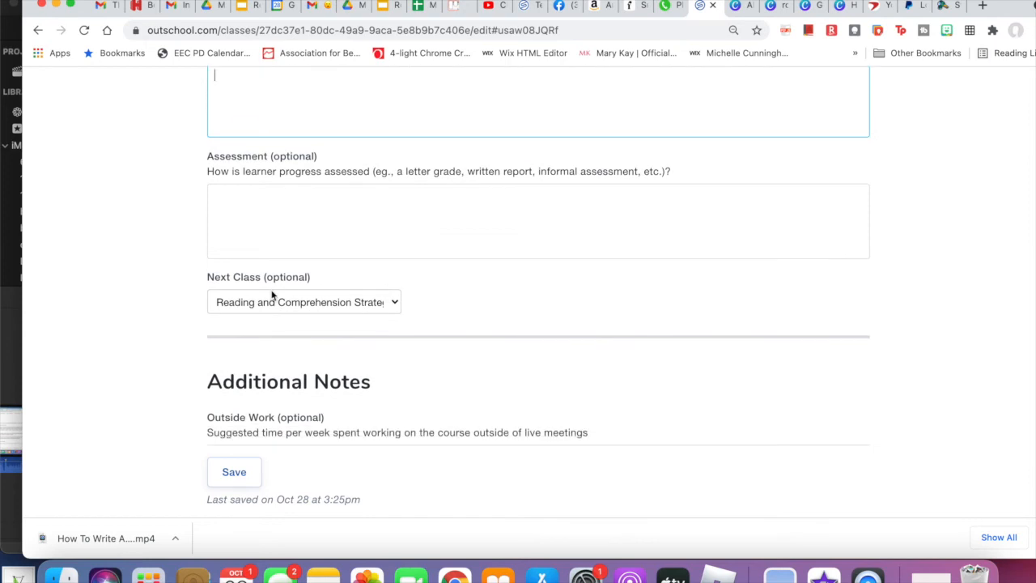
{"action": "left_click", "coordinate": [249, 304]}
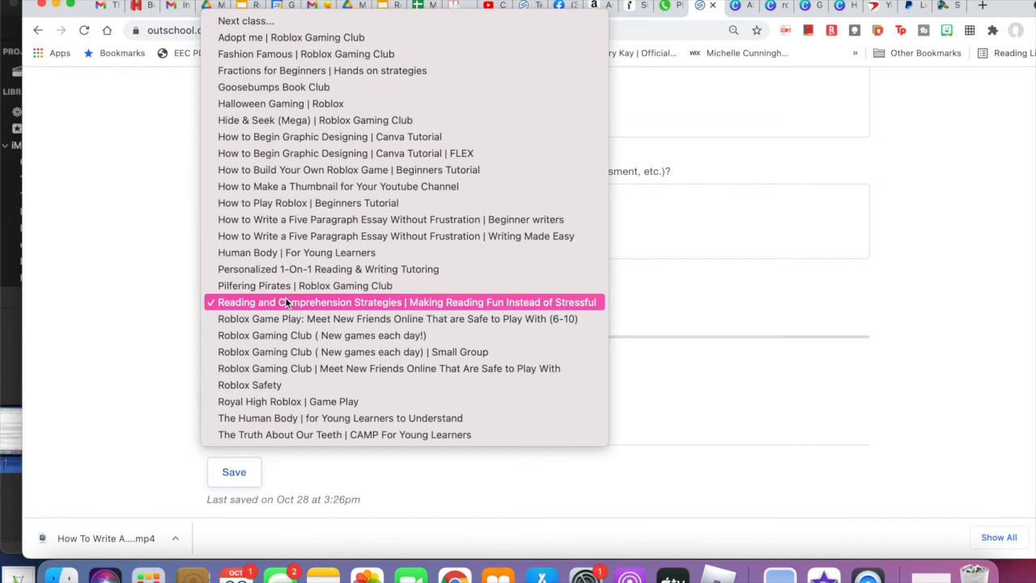
{"action": "left_click", "coordinate": [277, 308]}
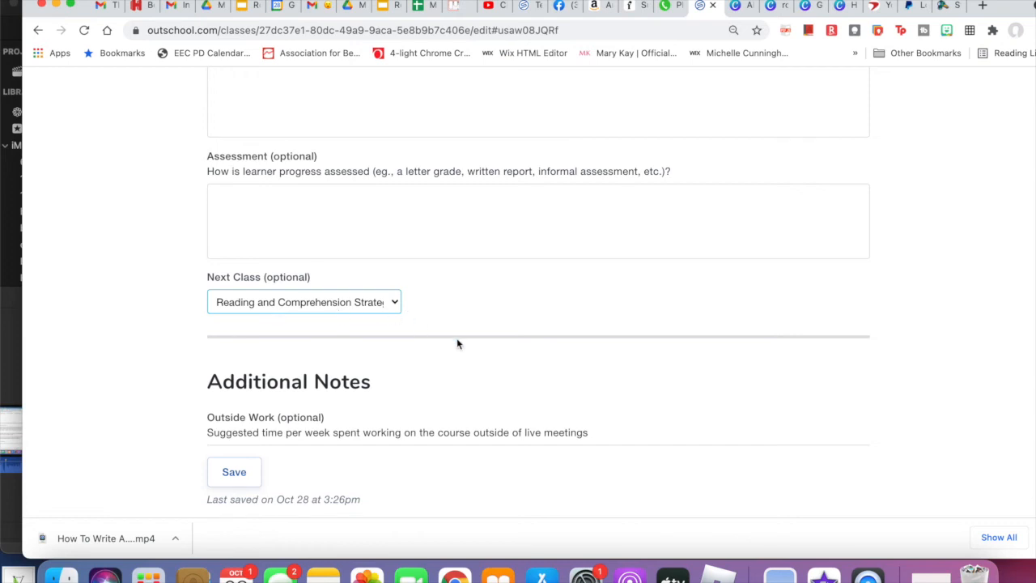
- Examine the Additional Notes fields for outside work, parental guidance, sources and teacher expertise
{"action": "scroll", "coordinate": [457, 337], "scroll_direction": "down", "scroll_amount": 5}
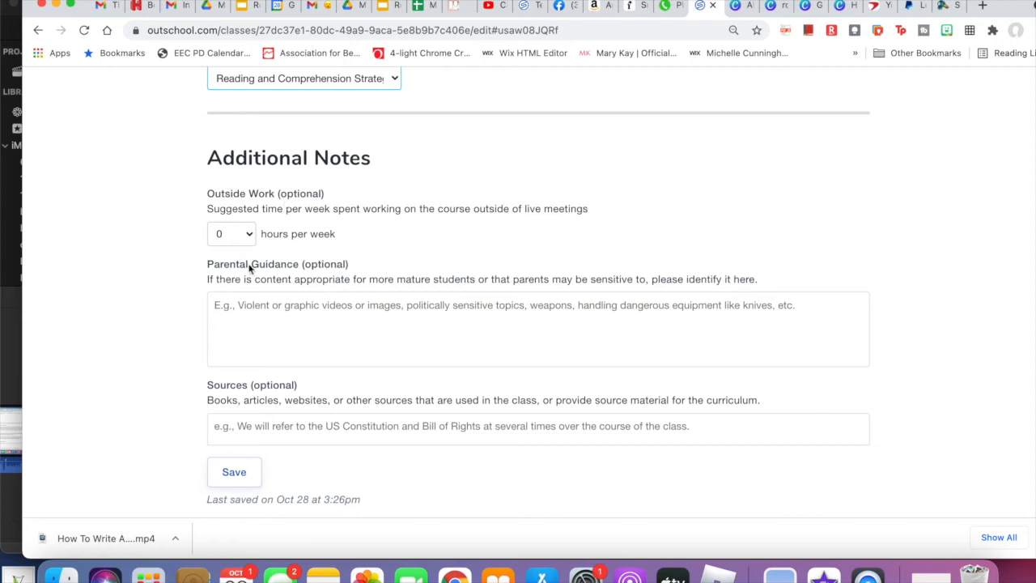
{"action": "scroll", "coordinate": [315, 319], "scroll_direction": "down", "scroll_amount": 3}
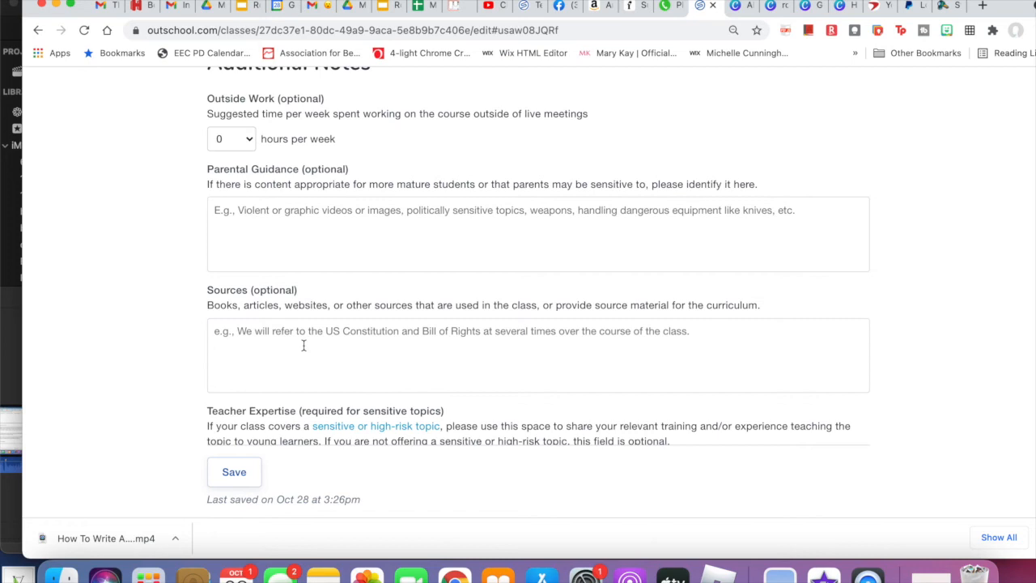
{"action": "left_click", "coordinate": [275, 353]}
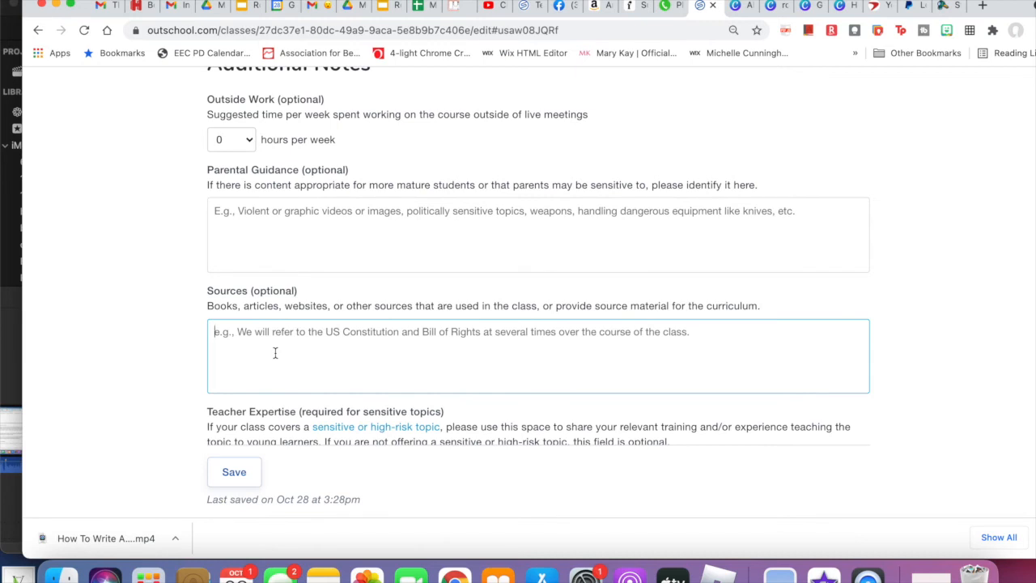
{"action": "scroll", "coordinate": [276, 353], "scroll_direction": "down", "scroll_amount": 5}
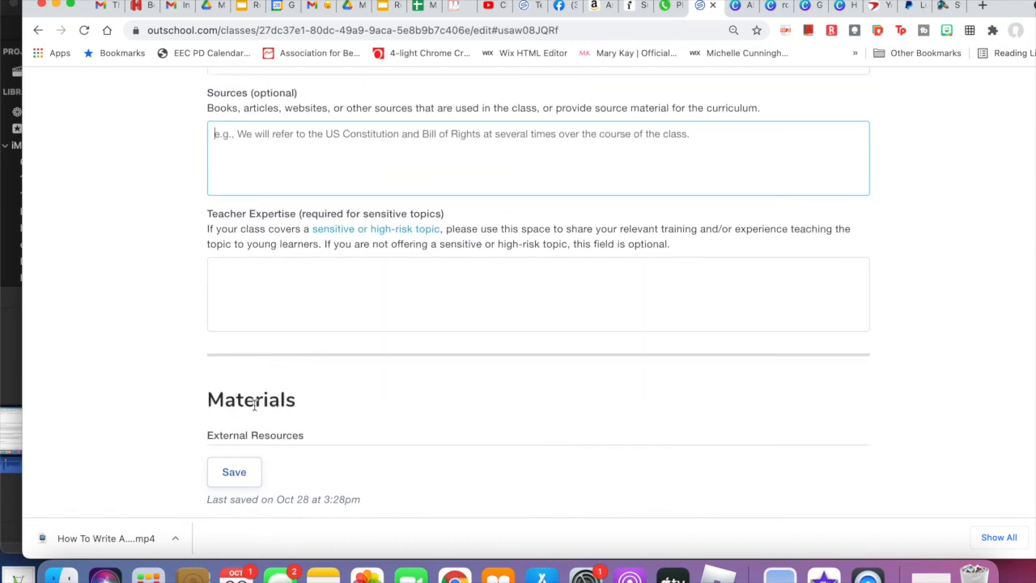
{"action": "left_click", "coordinate": [395, 291]}
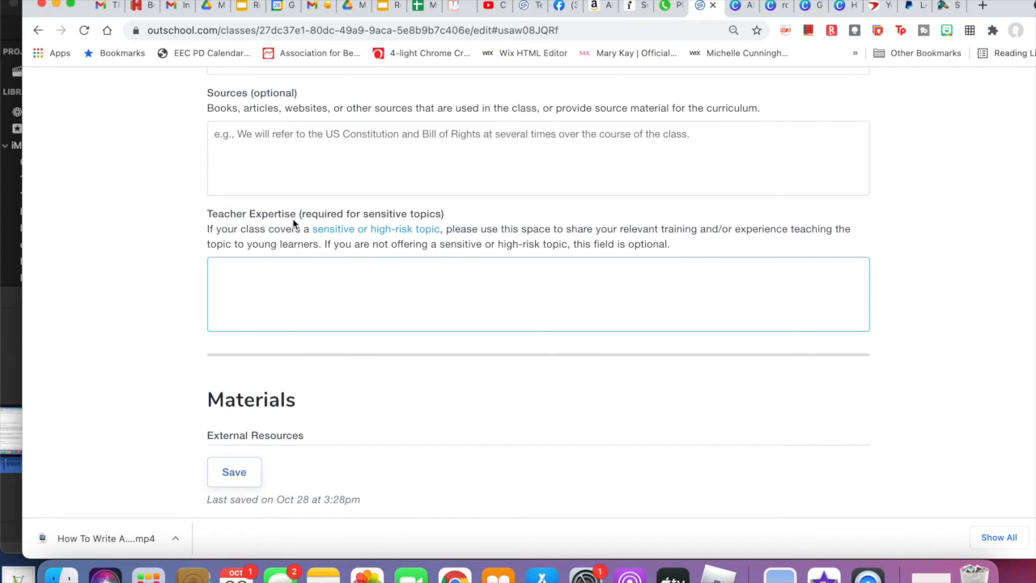
{"action": "left_click_drag", "start_coordinate": [295, 213], "coordinate": [423, 212]}
{"action": "left_click", "coordinate": [416, 262]}
- Review the Materials options and the default Welcome Post for enrolled learners
{"action": "scroll", "coordinate": [396, 278], "scroll_direction": "down", "scroll_amount": 6}
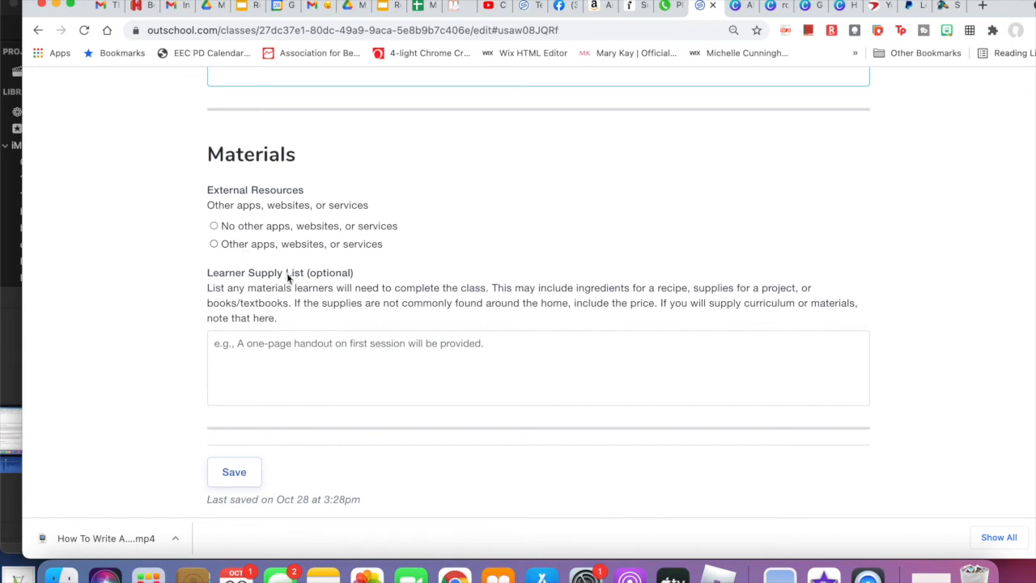
{"action": "scroll", "coordinate": [348, 294], "scroll_direction": "down", "scroll_amount": 5}
{"action": "scroll", "coordinate": [349, 299], "scroll_direction": "down", "scroll_amount": 2}
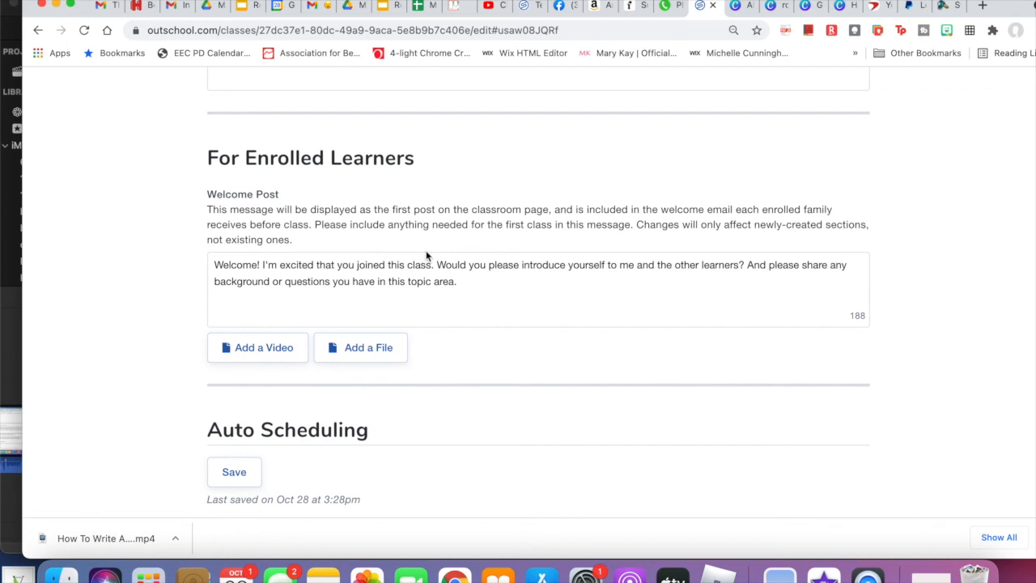
{"action": "left_click_drag", "start_coordinate": [458, 284], "coordinate": [225, 264]}
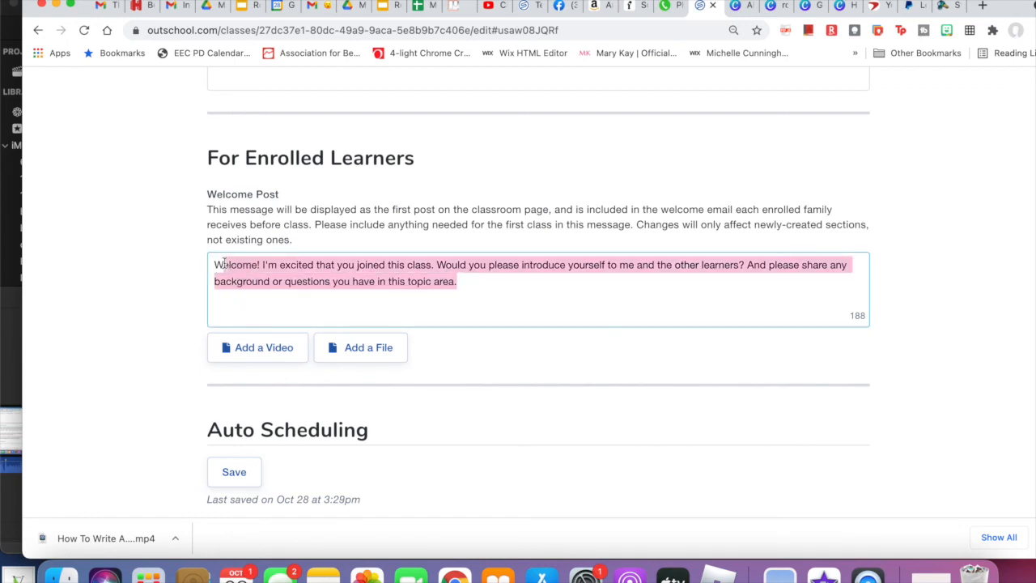
{"action": "left_click", "coordinate": [496, 289]}
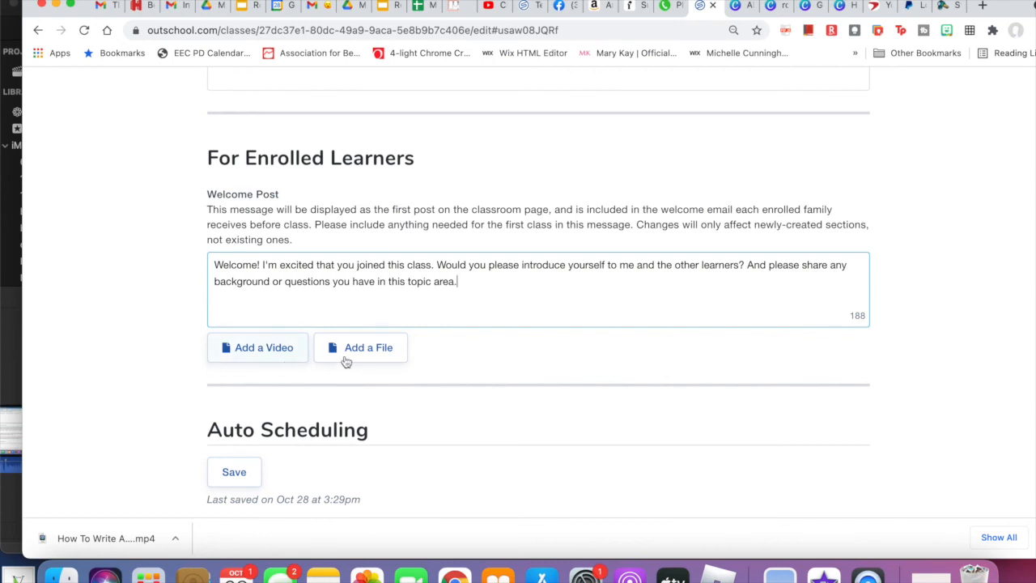
- Keep auto-scheduling allowed at 14 to 90 days and the list price at $12 per learner, and save the class listing
{"action": "scroll", "coordinate": [509, 309], "scroll_direction": "down", "scroll_amount": 5}
{"action": "scroll", "coordinate": [509, 315], "scroll_direction": "down", "scroll_amount": 1}
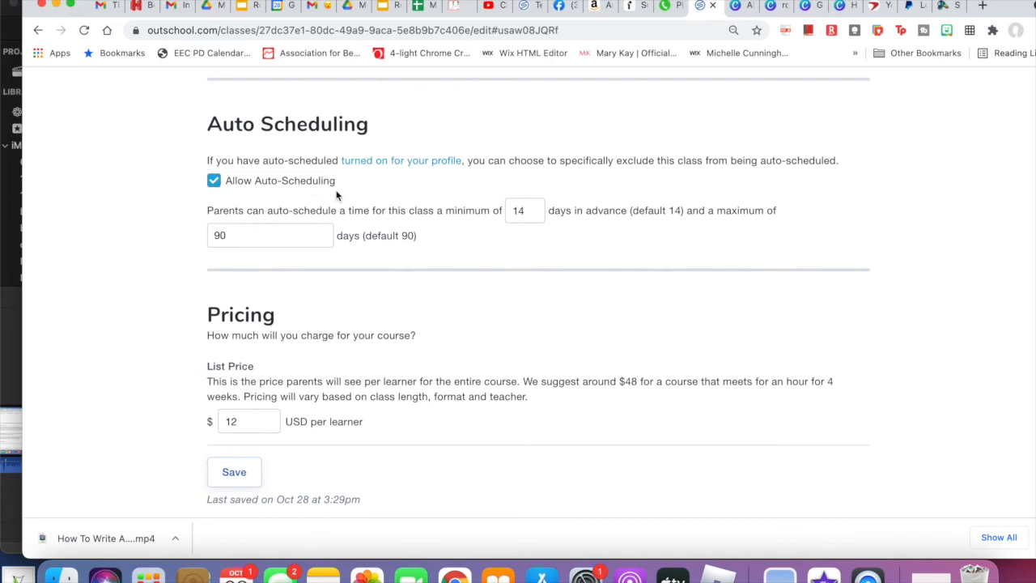
{"action": "scroll", "coordinate": [301, 315], "scroll_direction": "down", "scroll_amount": 3}
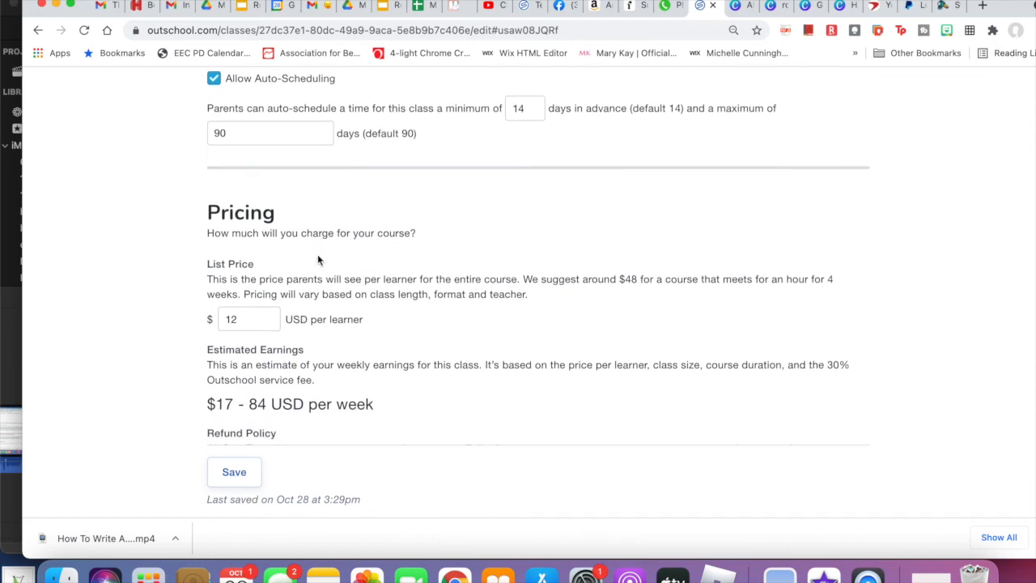
{"action": "scroll", "coordinate": [319, 259], "scroll_direction": "down", "scroll_amount": 2}
{"action": "left_click", "coordinate": [245, 268]}
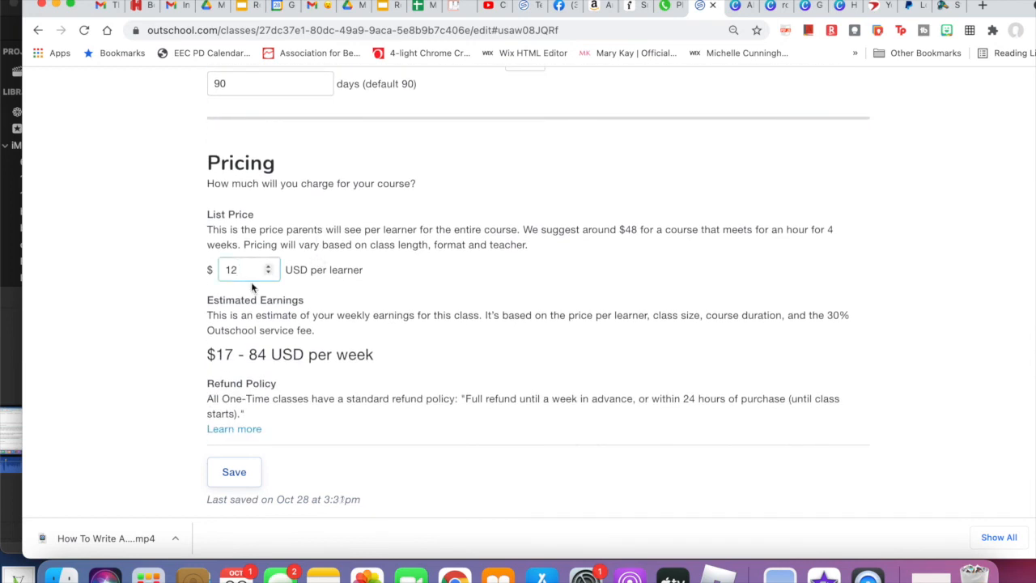
{"action": "scroll", "coordinate": [395, 308], "scroll_direction": "down", "scroll_amount": 5}
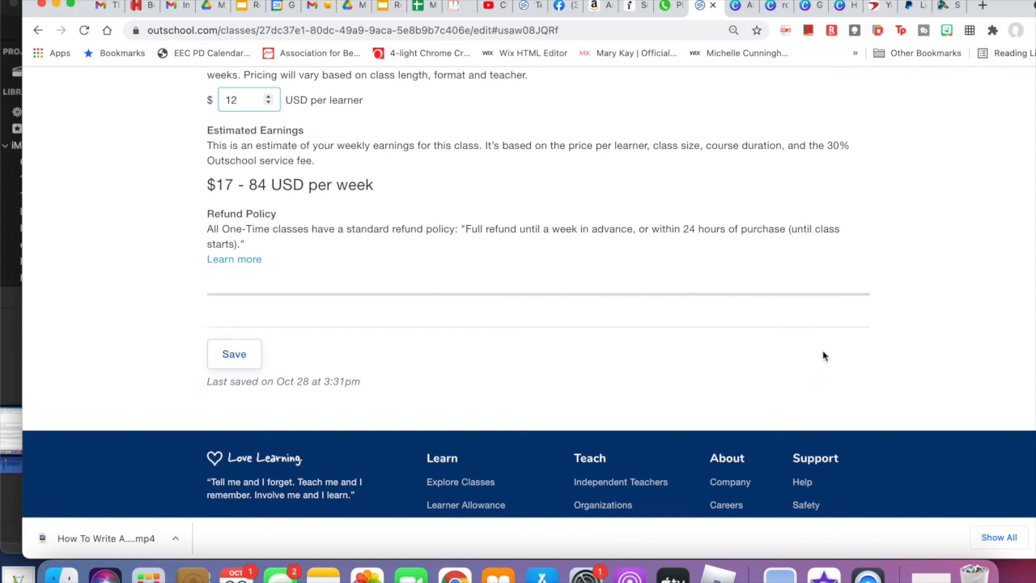
{"action": "left_click", "coordinate": [235, 357]}
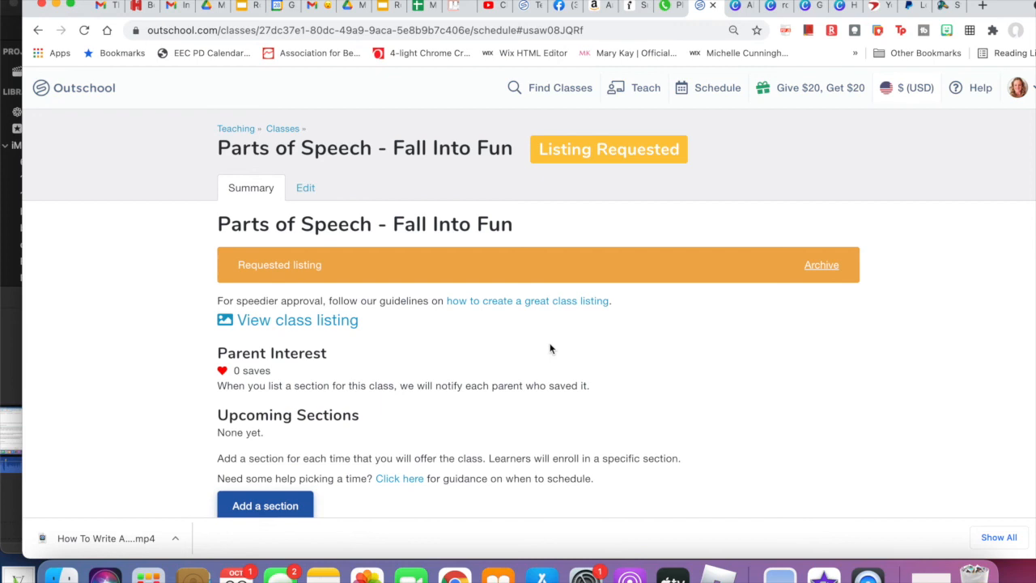
- Reopen the listing for editing and replace "- Fall Into Fun" in its title with "Made Fun"
{"action": "left_click", "coordinate": [308, 195]}
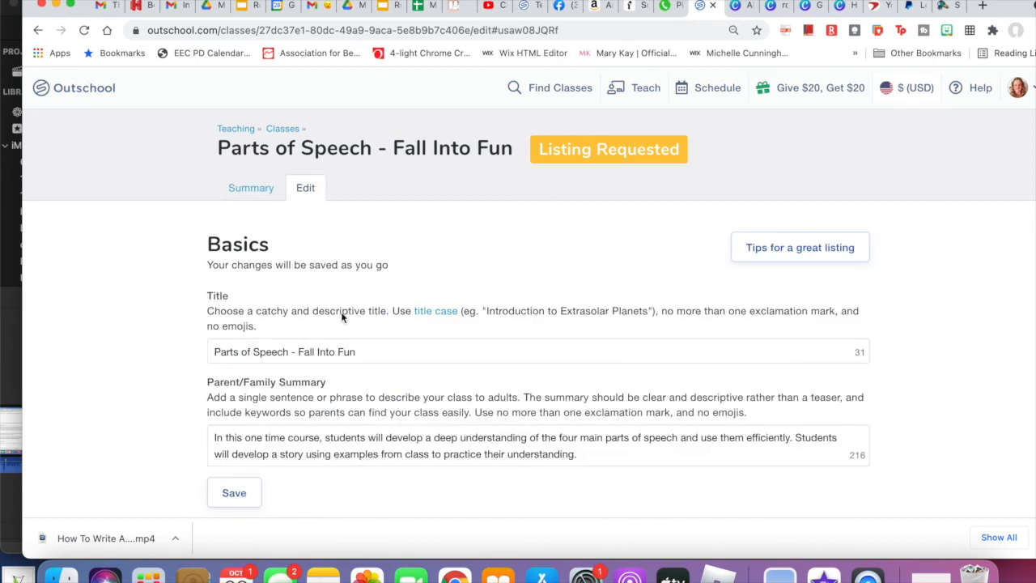
{"action": "left_click", "coordinate": [371, 352]}
{"action": "left_click_drag", "start_coordinate": [385, 352], "coordinate": [295, 348]}
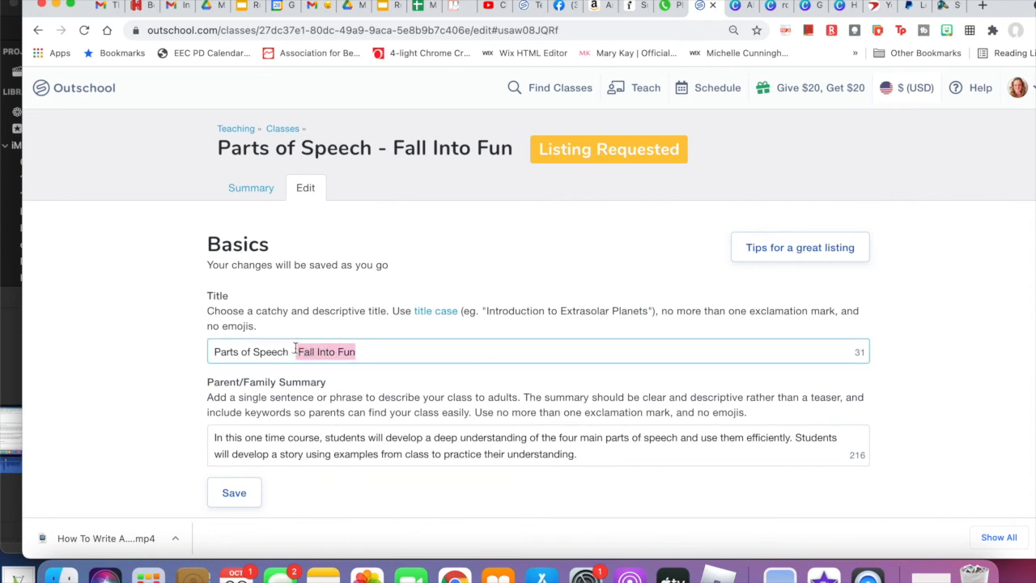
{"action": "key", "text": "BackSpace"}
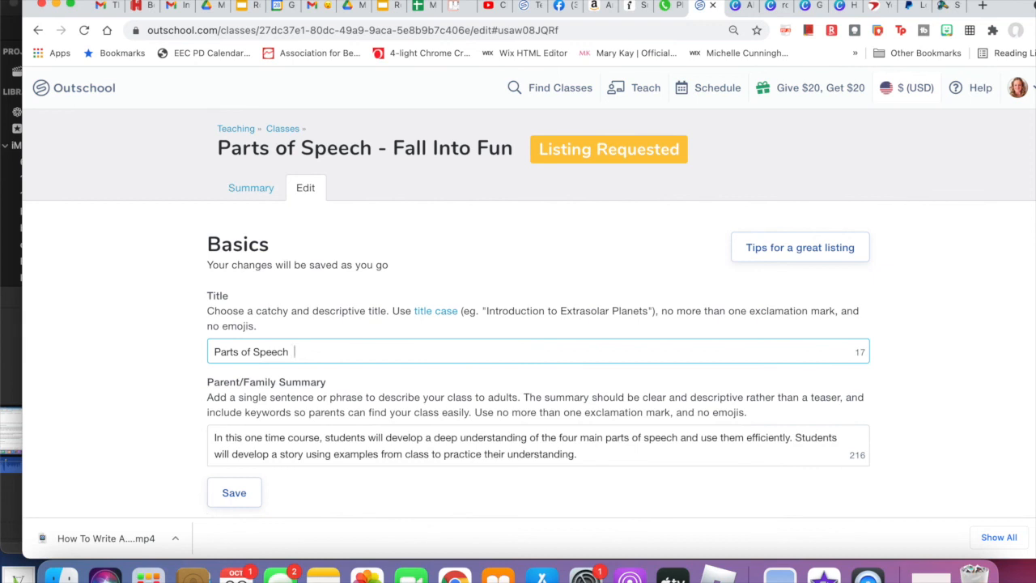
{"action": "type", "text": "Made Fun"}
{"action": "left_click", "coordinate": [299, 354]}
{"action": "key", "text": "BackSpace"}
{"action": "key", "text": "BackSpace"}
{"action": "type", "text": "M"}
- Extend the class title with "| Interactive Learning" after "Parts of Speech Made Fun"
{"action": "key", "text": "BackSpace"}
{"action": "left_click", "coordinate": [384, 350]}
{"action": "type", "text": "|"}
{"action": "key", "text": "BackSpace"}
{"action": "key", "text": "BackSpace"}
{"action": "key", "text": "BackSpace"}
{"action": "type", "text": "| Interactivce"}
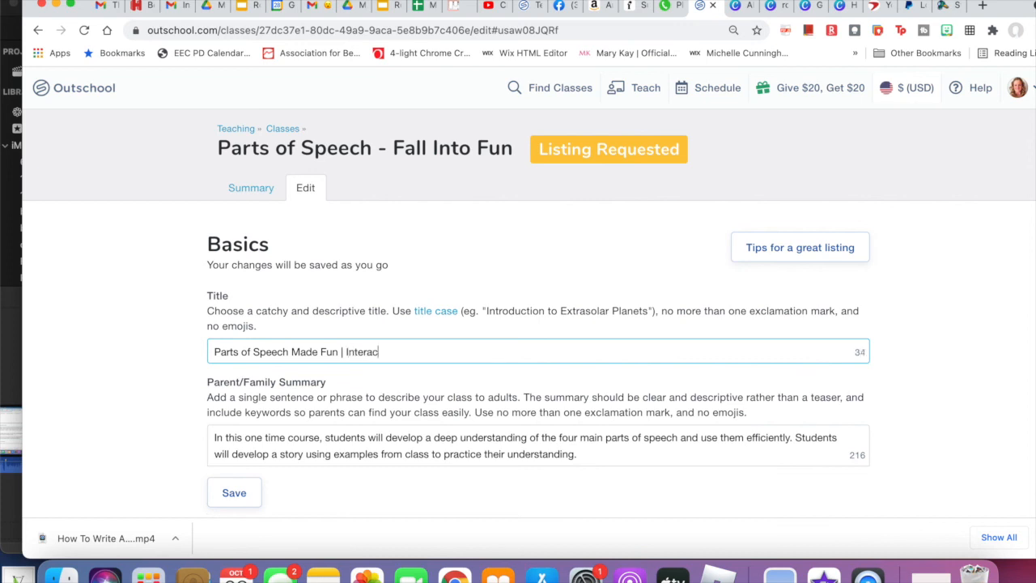
{"action": "key", "text": "BackSpace"}
{"action": "key", "text": "BackSpace"}
{"action": "type", "text": "e Learning"}
{"action": "left_click", "coordinate": [408, 386]}
- Check the listing down to the Image and Video section and save it with the revised title
{"action": "scroll", "coordinate": [407, 386], "scroll_direction": "down", "scroll_amount": 2}
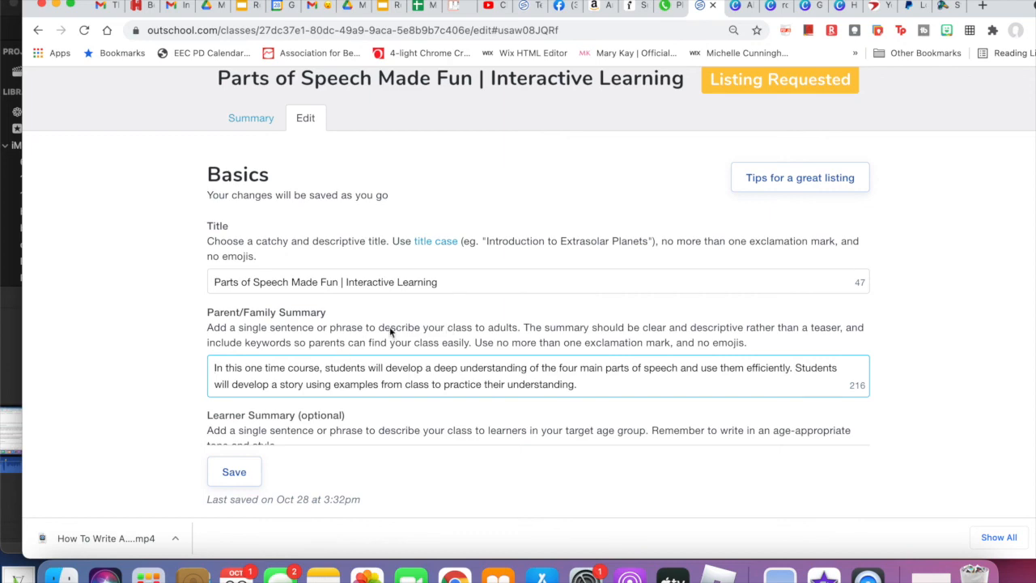
{"action": "scroll", "coordinate": [408, 358], "scroll_direction": "down", "scroll_amount": 5}
{"action": "scroll", "coordinate": [408, 358], "scroll_direction": "down", "scroll_amount": 10}
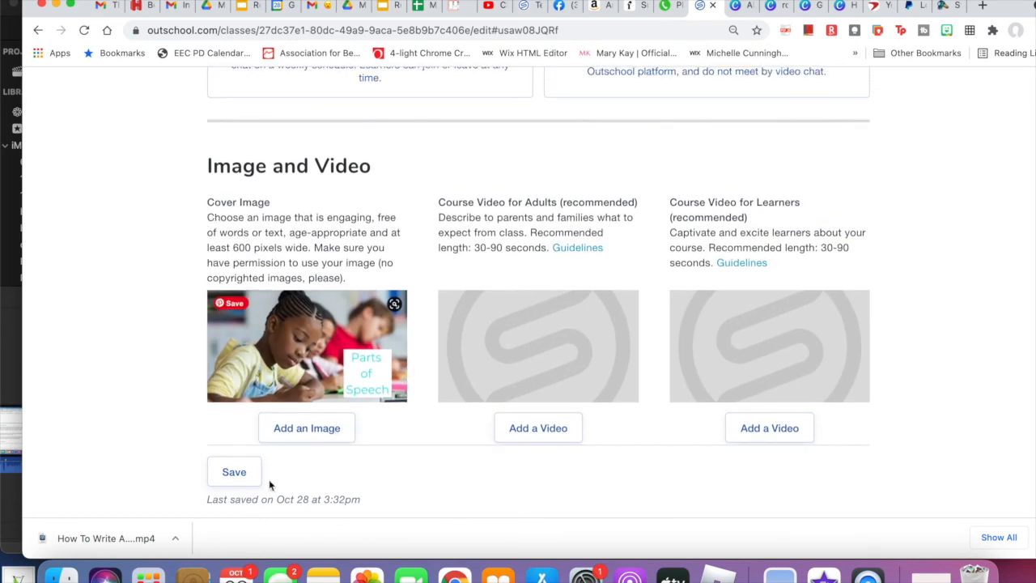
{"action": "left_click", "coordinate": [239, 481]}
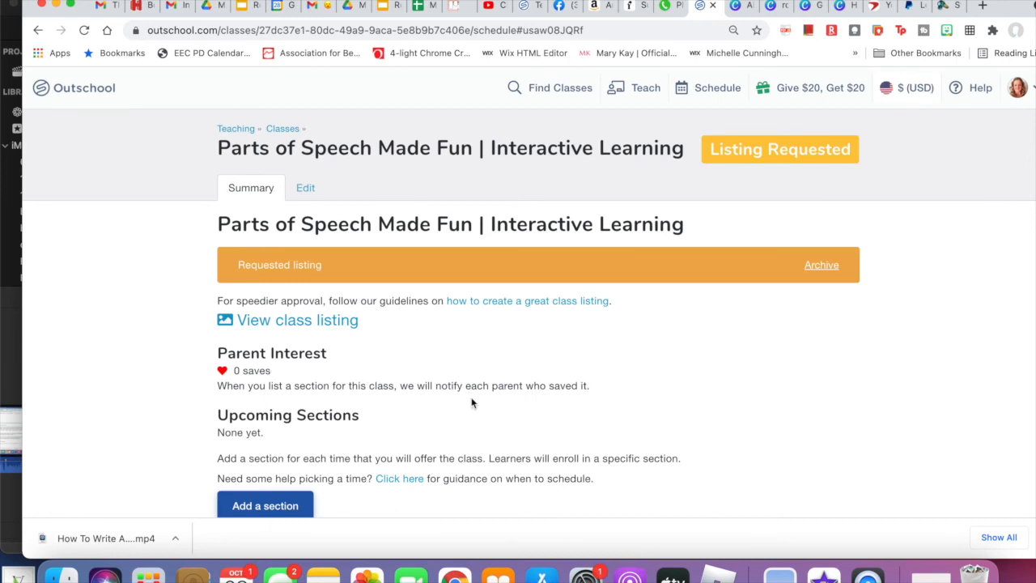
- Look over the class summary page, including the listing status, parent interest, and upcoming and past sections
{"action": "scroll", "coordinate": [462, 405], "scroll_direction": "down", "scroll_amount": 4}
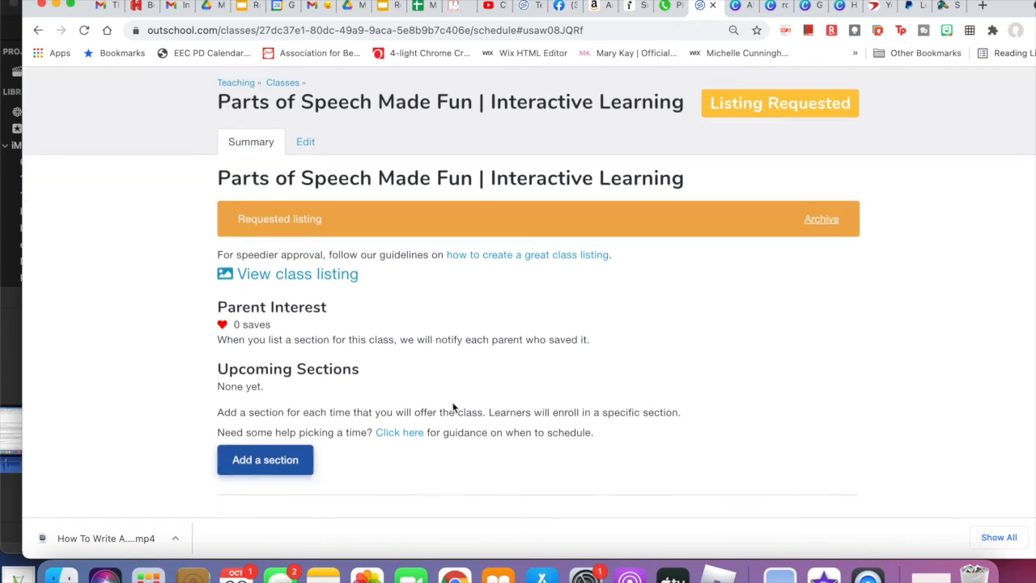
{"action": "scroll", "coordinate": [453, 407], "scroll_direction": "up", "scroll_amount": 3}
{"action": "scroll", "coordinate": [453, 404], "scroll_direction": "down", "scroll_amount": 2}
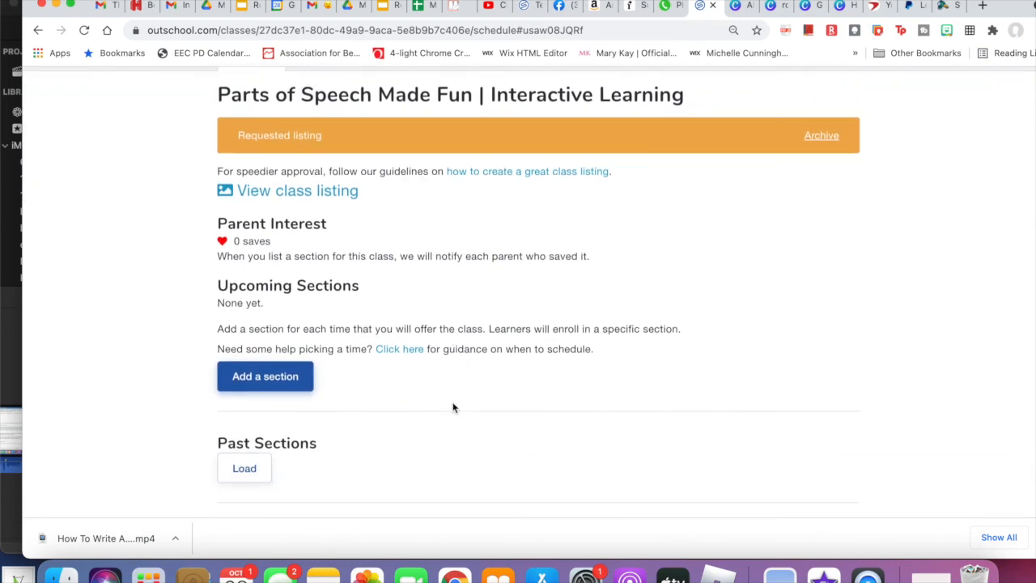
{"action": "scroll", "coordinate": [453, 407], "scroll_direction": "down", "scroll_amount": 3}
{"action": "scroll", "coordinate": [453, 407], "scroll_direction": "up", "scroll_amount": 2}
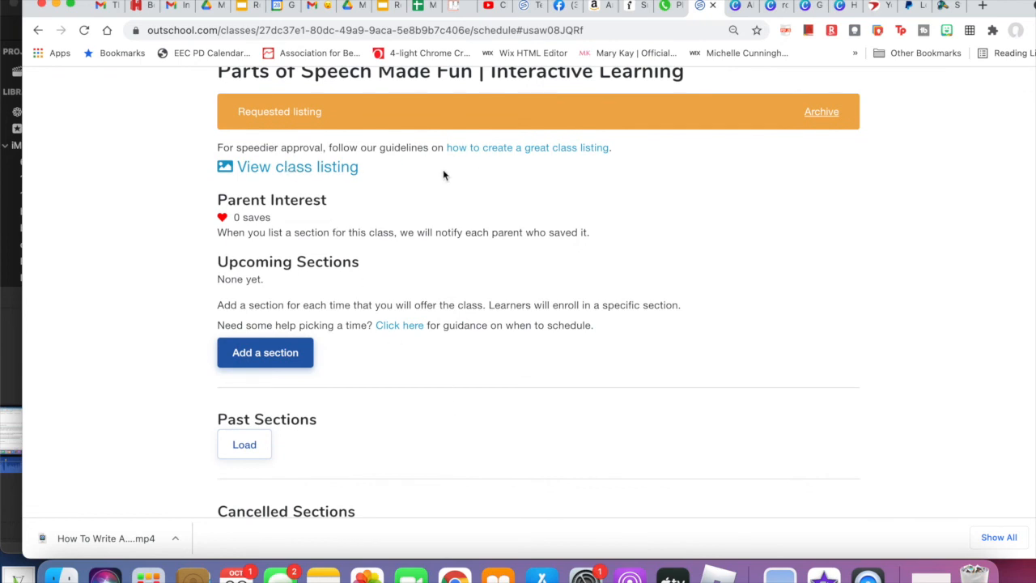
{"action": "scroll", "coordinate": [492, 226], "scroll_direction": "down", "scroll_amount": 3}
{"action": "scroll", "coordinate": [492, 227], "scroll_direction": "up", "scroll_amount": 5}
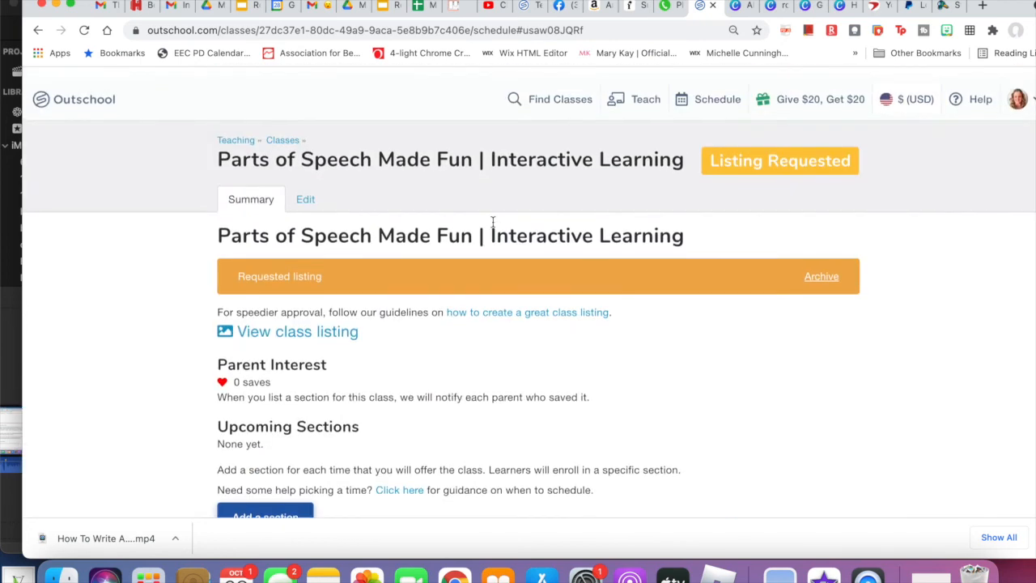
{"action": "scroll", "coordinate": [492, 221], "scroll_direction": "down", "scroll_amount": 1}
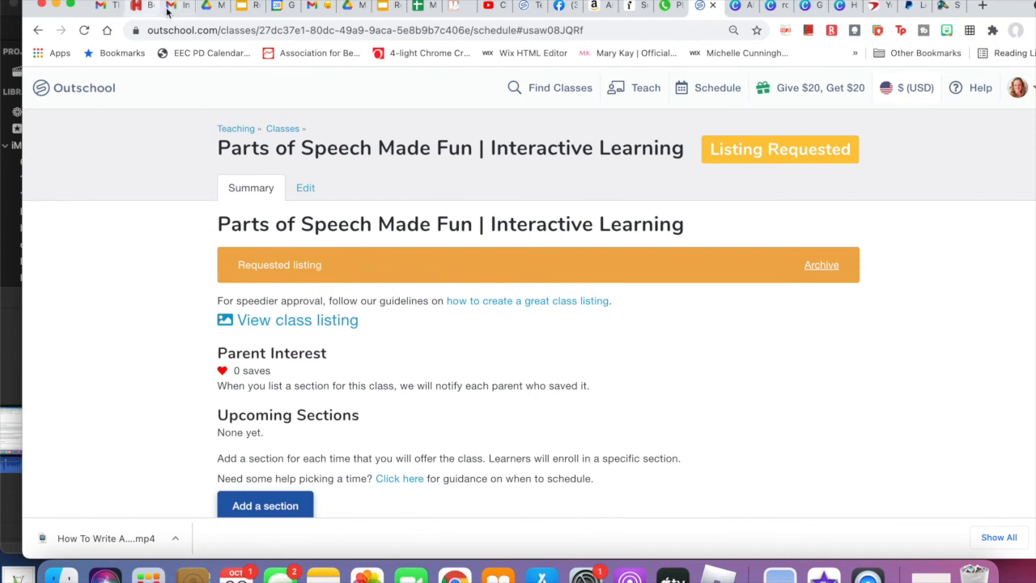